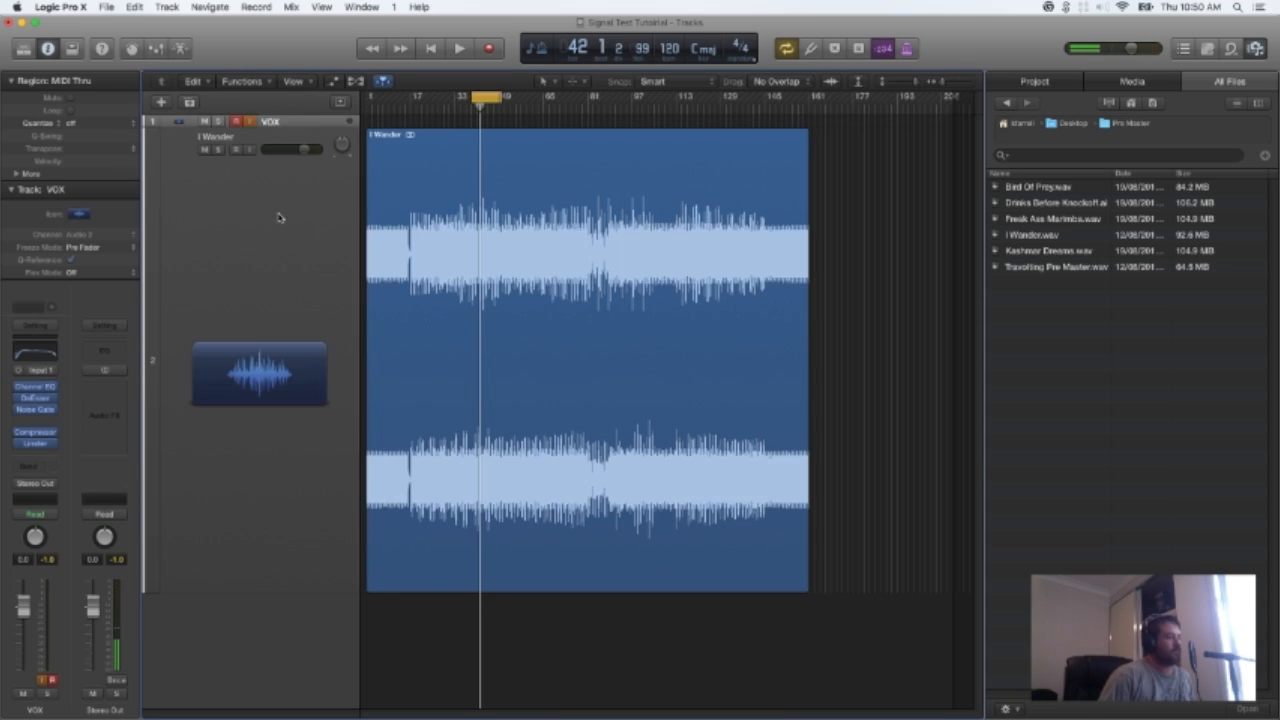
# Insert a Channel EQ on the I Wander track and replace it with a Linear Phase EQ.
pyautogui.click(280, 215)
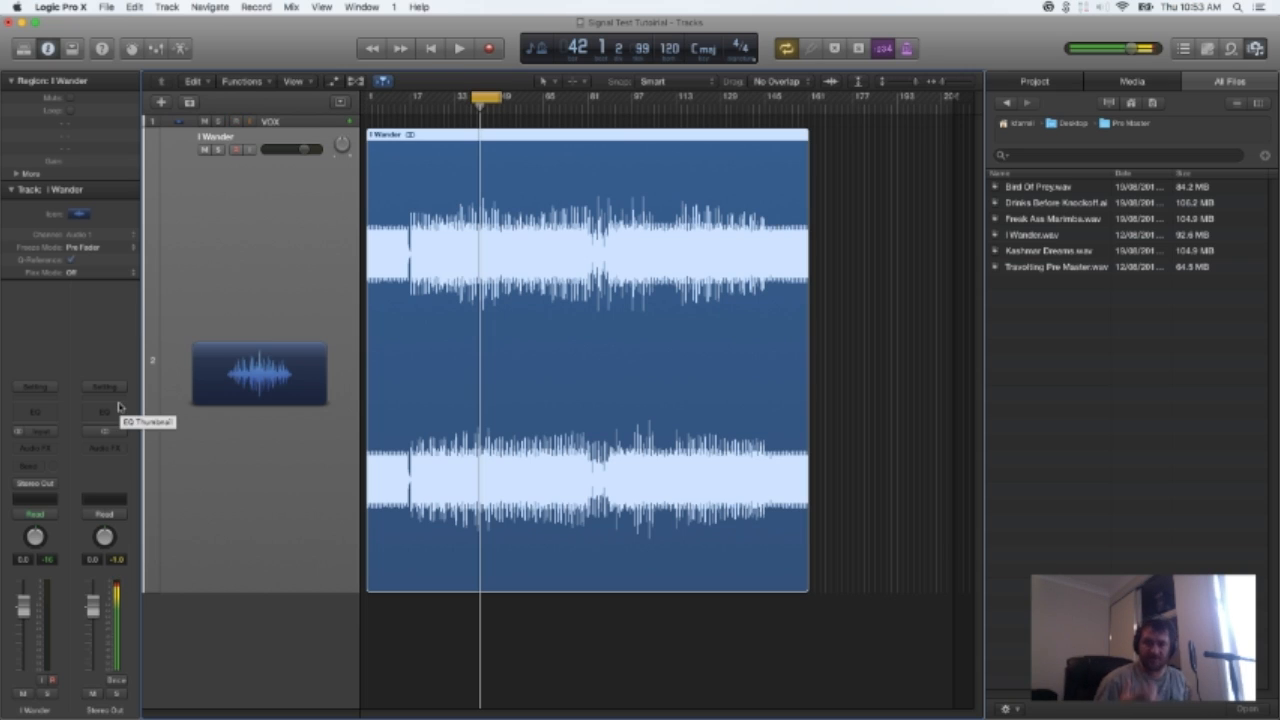
pyautogui.click(45, 409)
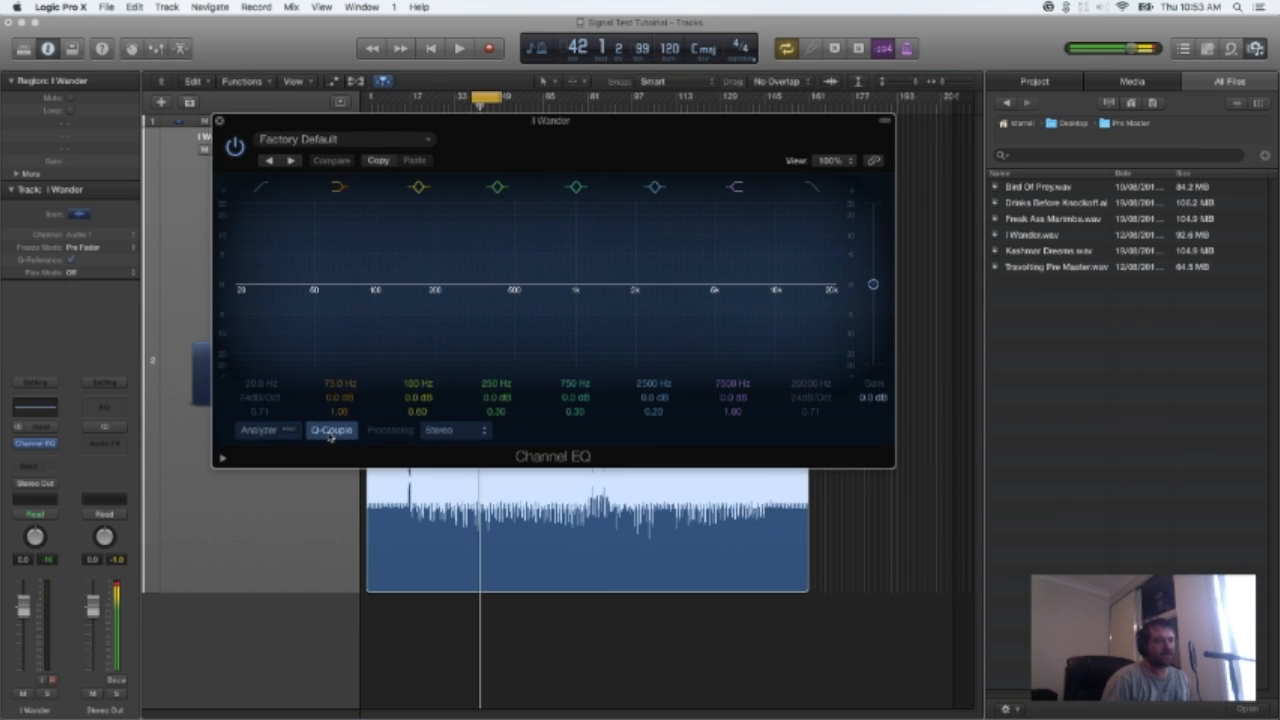
pyautogui.click(55, 446)
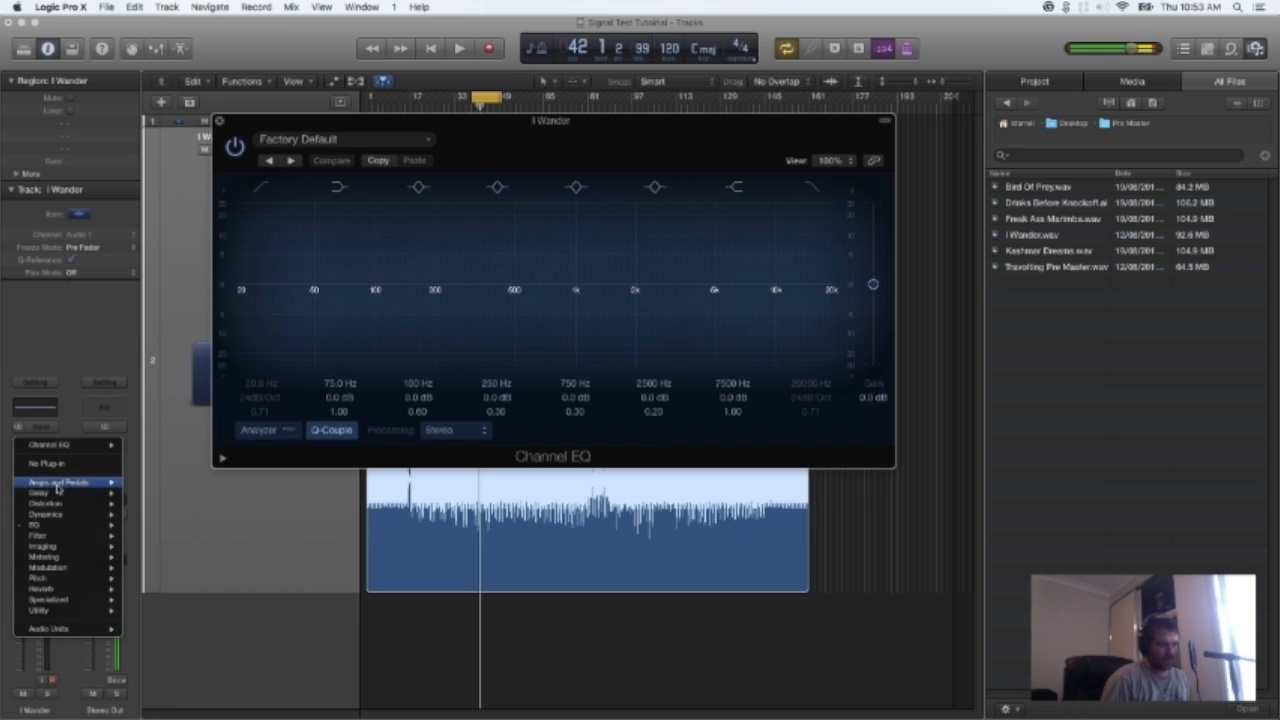
pyautogui.moveTo(72, 526)
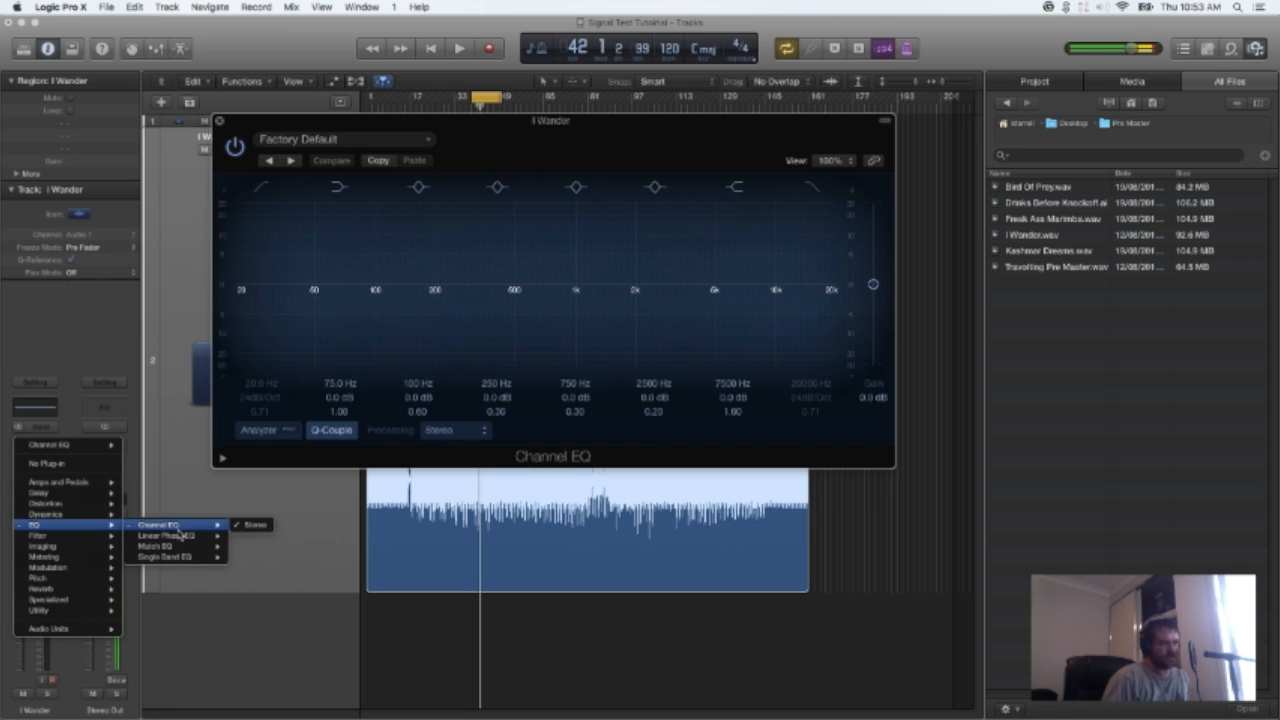
pyautogui.click(180, 536)
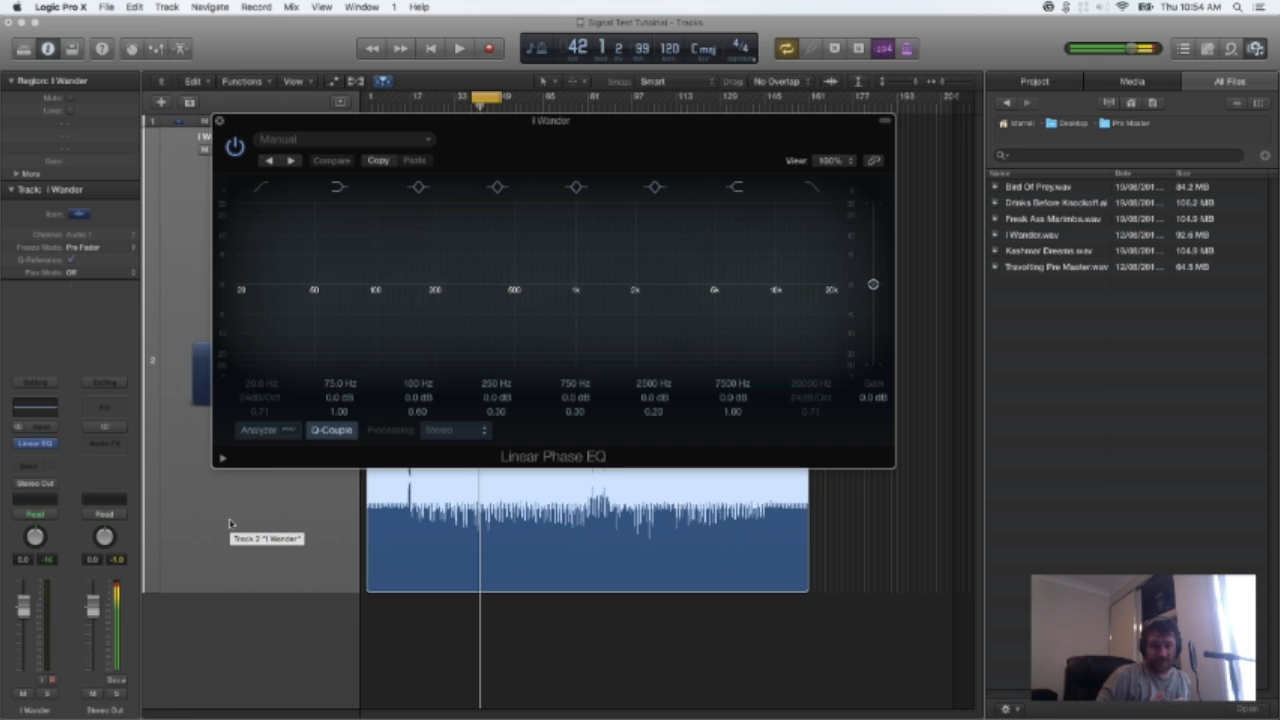
# Enable the Linear Phase EQ's low cut with a 48 dB/Oct slope at 30 Hz.
pyautogui.click(262, 190)
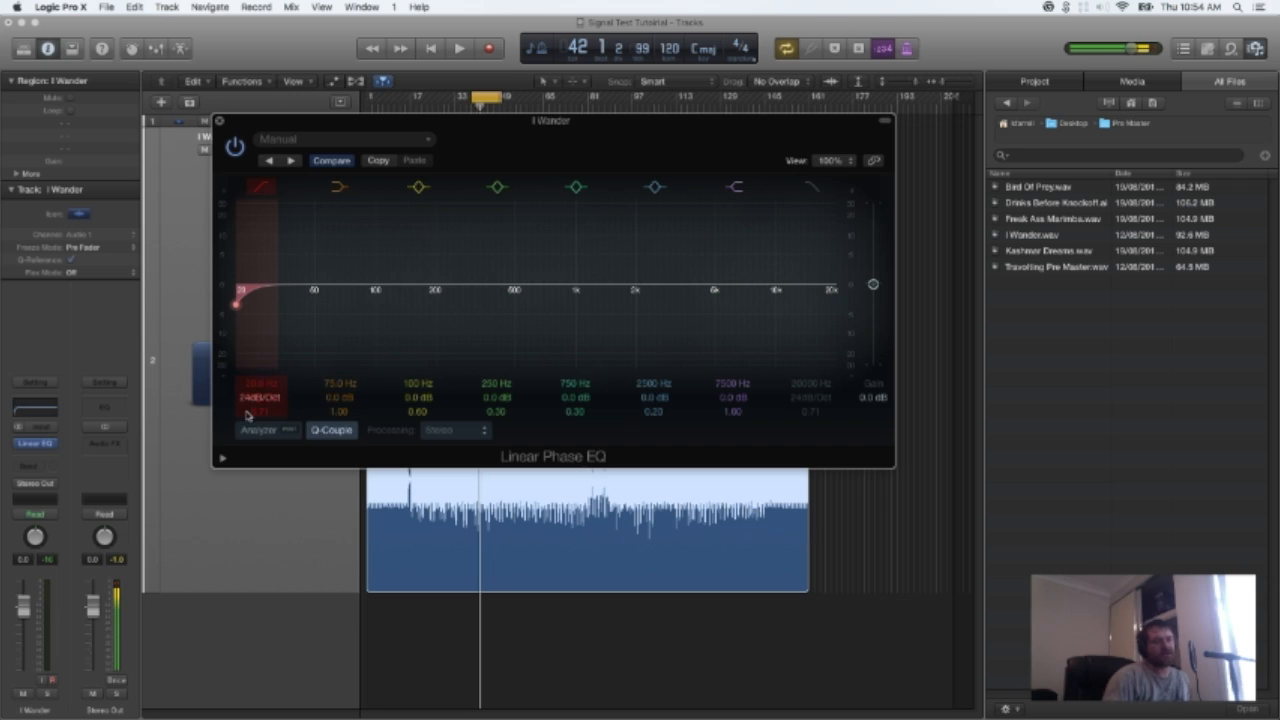
pyautogui.scroll(2, 259, 401)
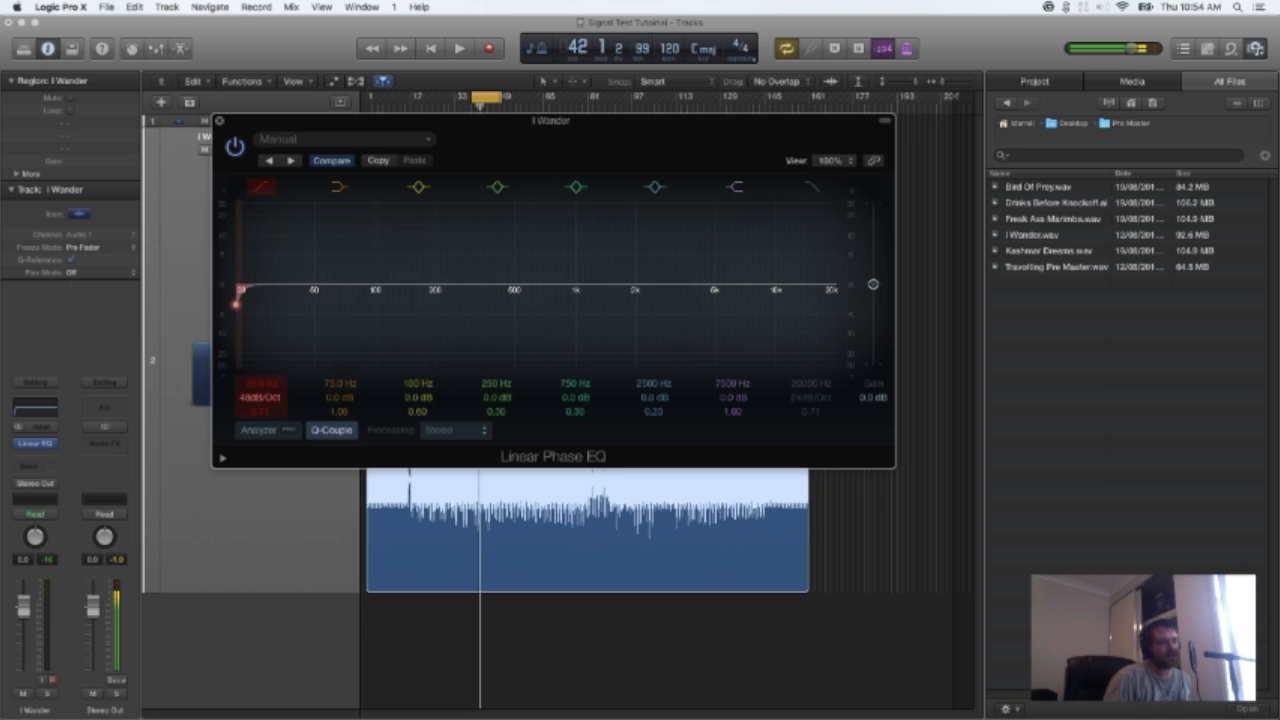
pyautogui.click(260, 187)
pyautogui.doubleClick(252, 384)
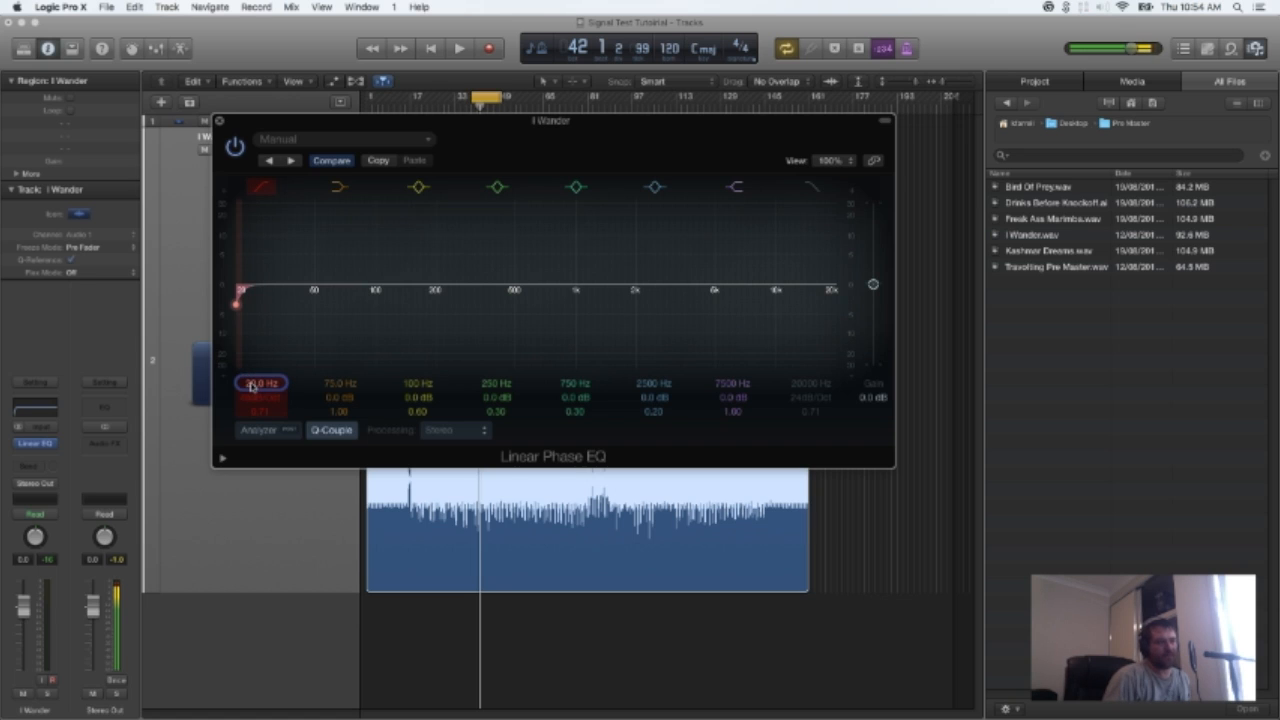
pyautogui.write('30')
pyautogui.press('Return')
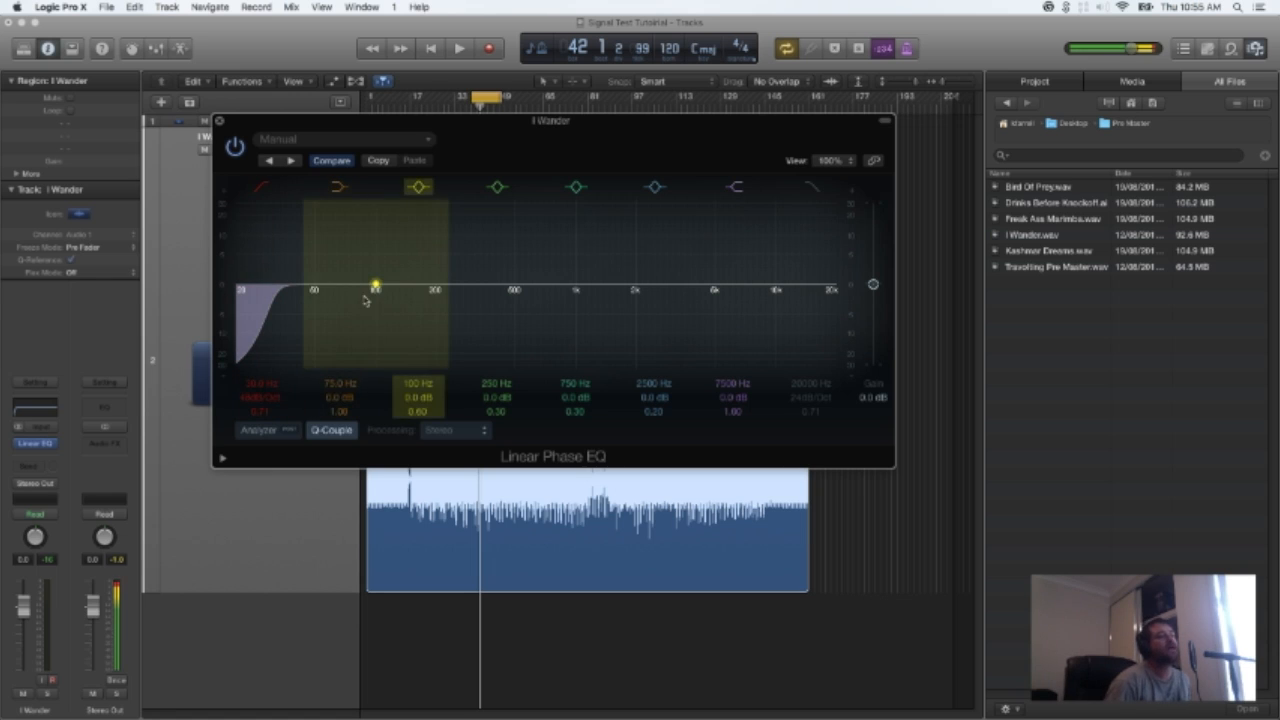
# Turn the high shelf down to about -2.3 dB at about 2450 Hz.
pyautogui.click(740, 190)
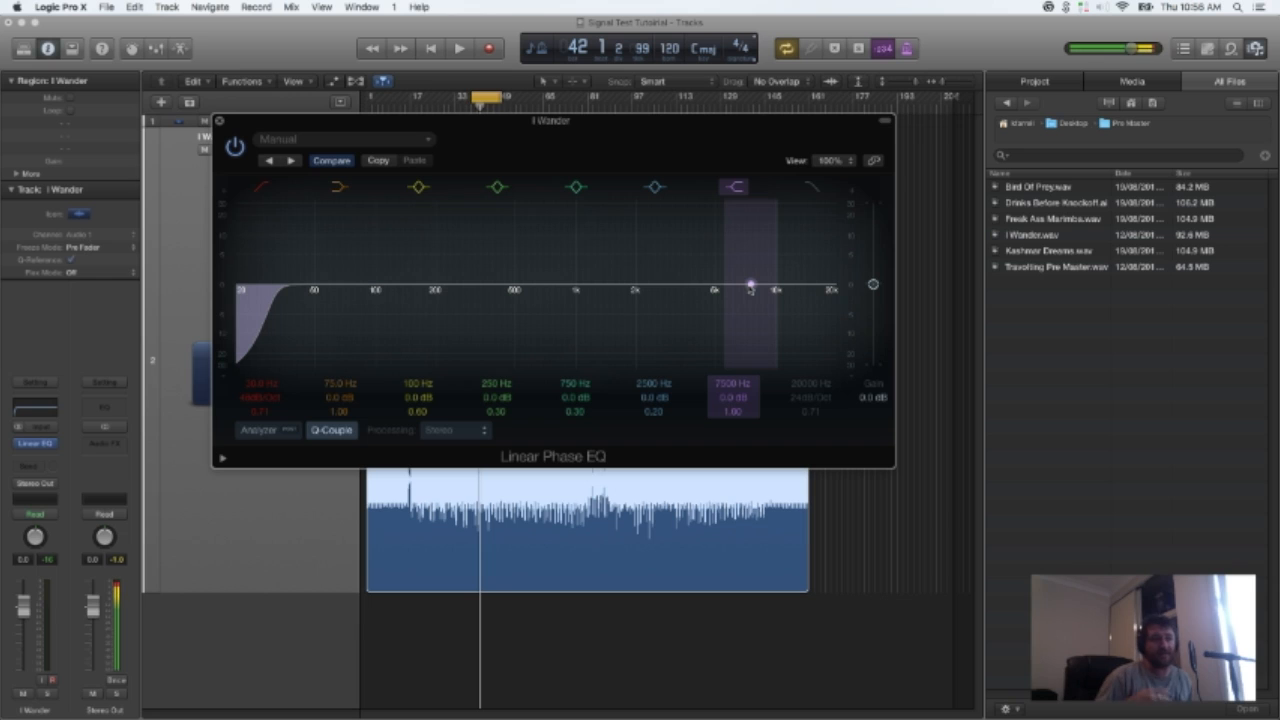
pyautogui.moveTo(751, 287); pyautogui.dragTo(648, 298)
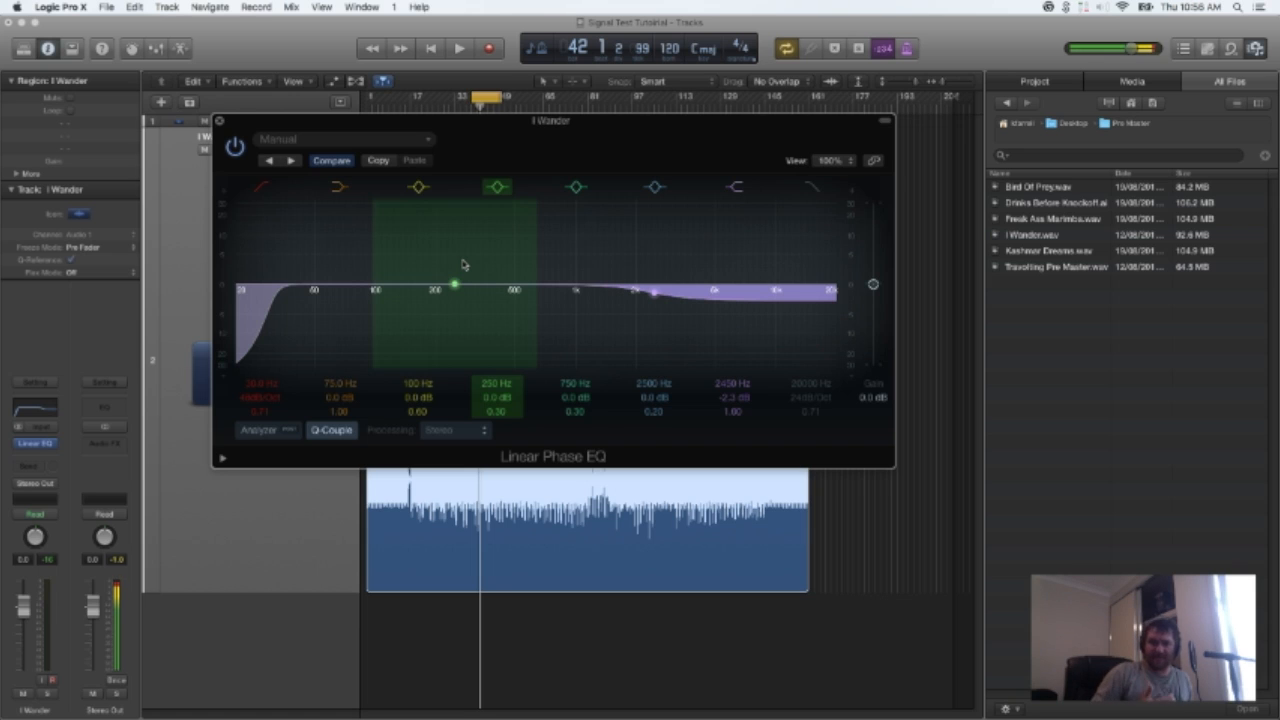
# Boost the 250 Hz bell band to +7.0 dB at 255 Hz with Q 2.00, comparing playback with the EQ bypassed and active.
pyautogui.moveTo(455, 286)
pyautogui.mouseDown()
pyautogui.moveTo(453, 252)
pyautogui.moveTo(451, 263)
pyautogui.mouseUp()
pyautogui.moveTo(498, 399)
pyautogui.mouseDown()
pyautogui.moveTo(497, 421)
pyautogui.moveTo(497, 388)
pyautogui.mouseUp()
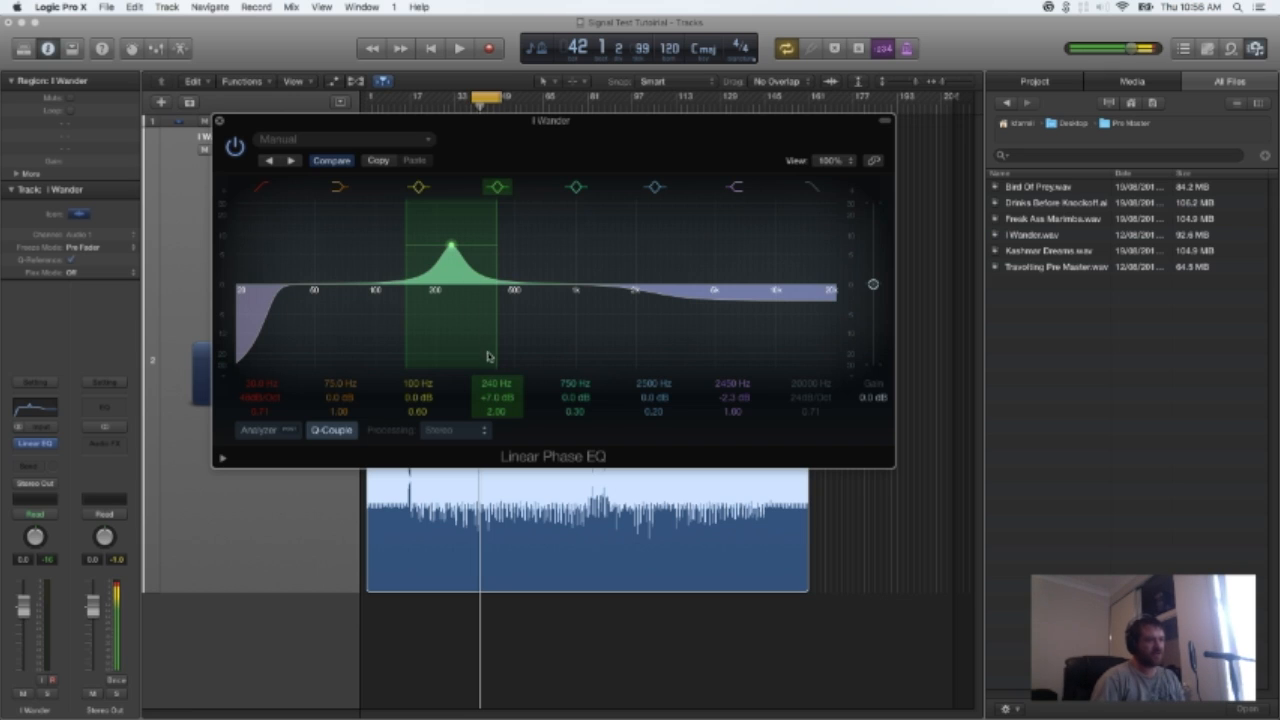
pyautogui.moveTo(490, 384); pyautogui.dragTo(489, 384)
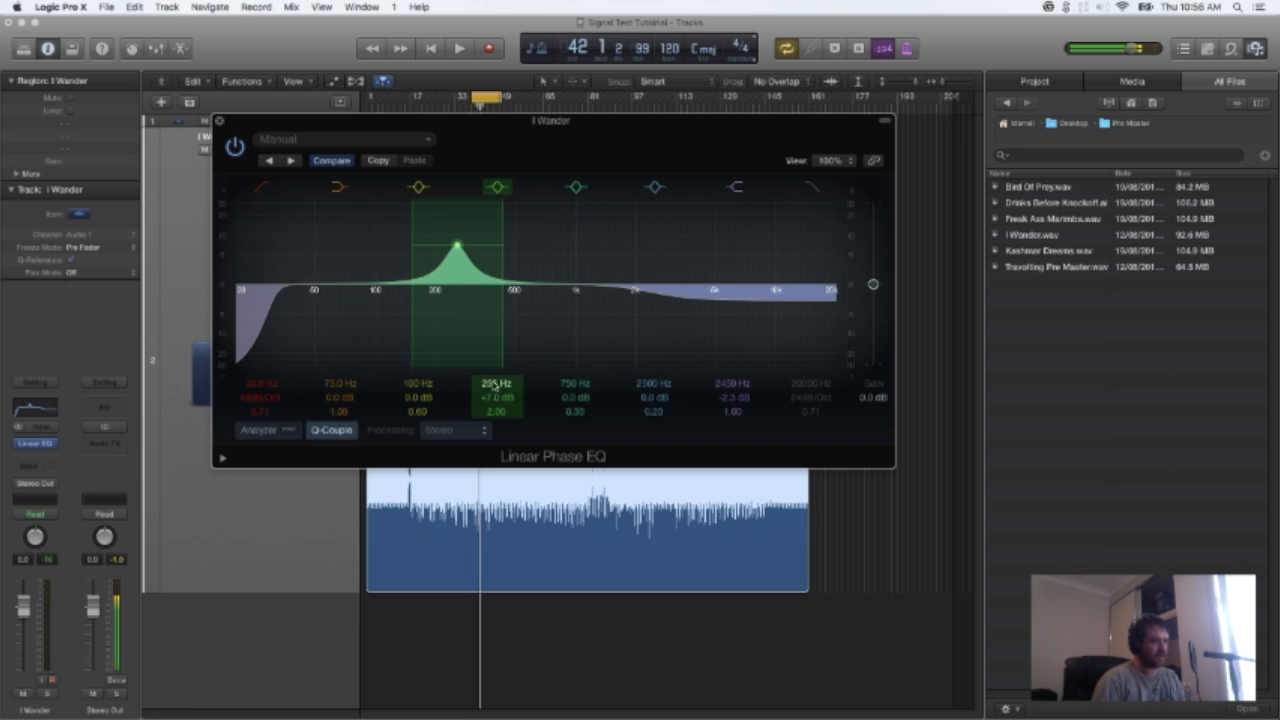
pyautogui.click(235, 147)
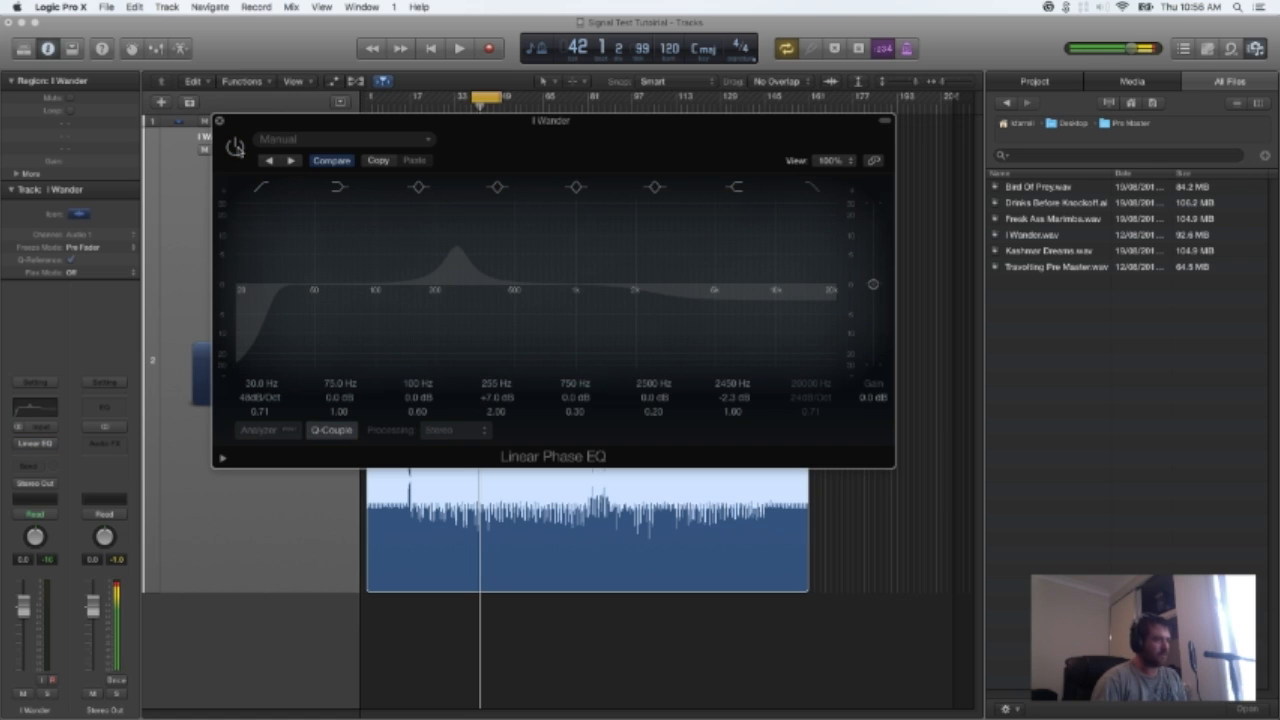
pyautogui.press('space')
pyautogui.click(235, 147)
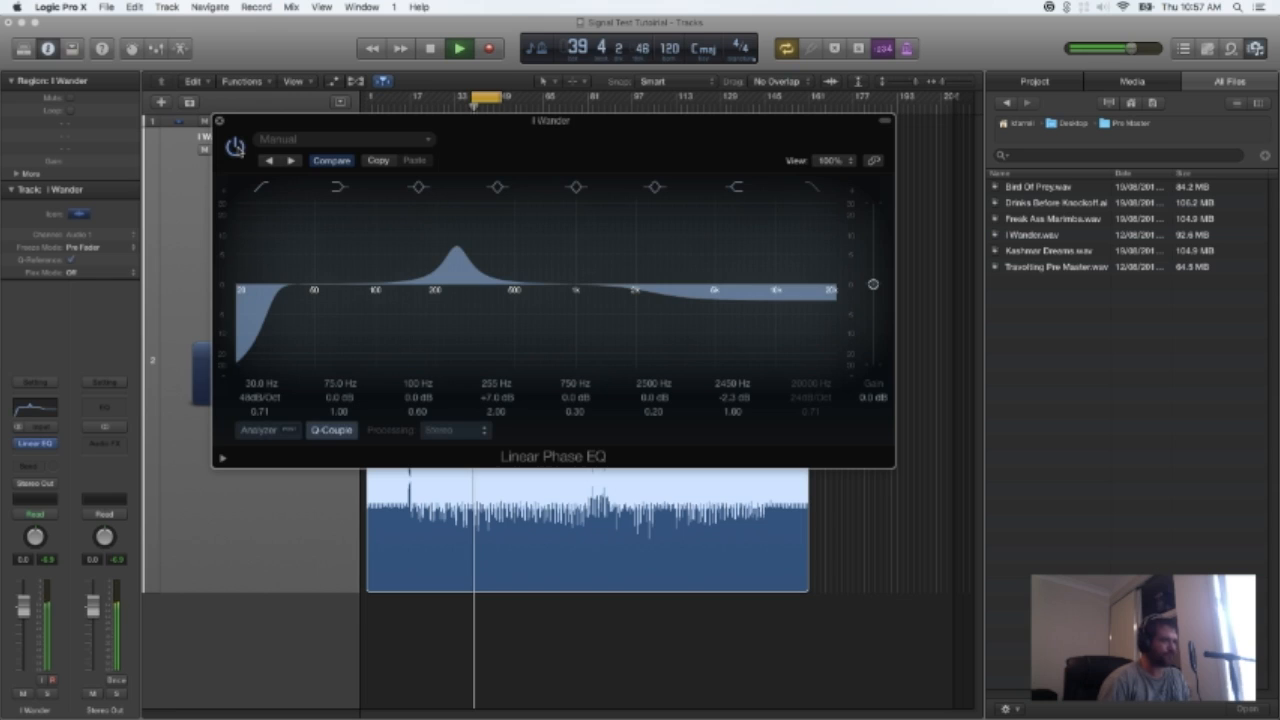
# Exaggerate the 255 Hz bell boost to about +19.1 dB and play the song to hear it.
pyautogui.moveTo(457, 247); pyautogui.dragTo(457, 204)
pyautogui.press('space')
pyautogui.press('space')
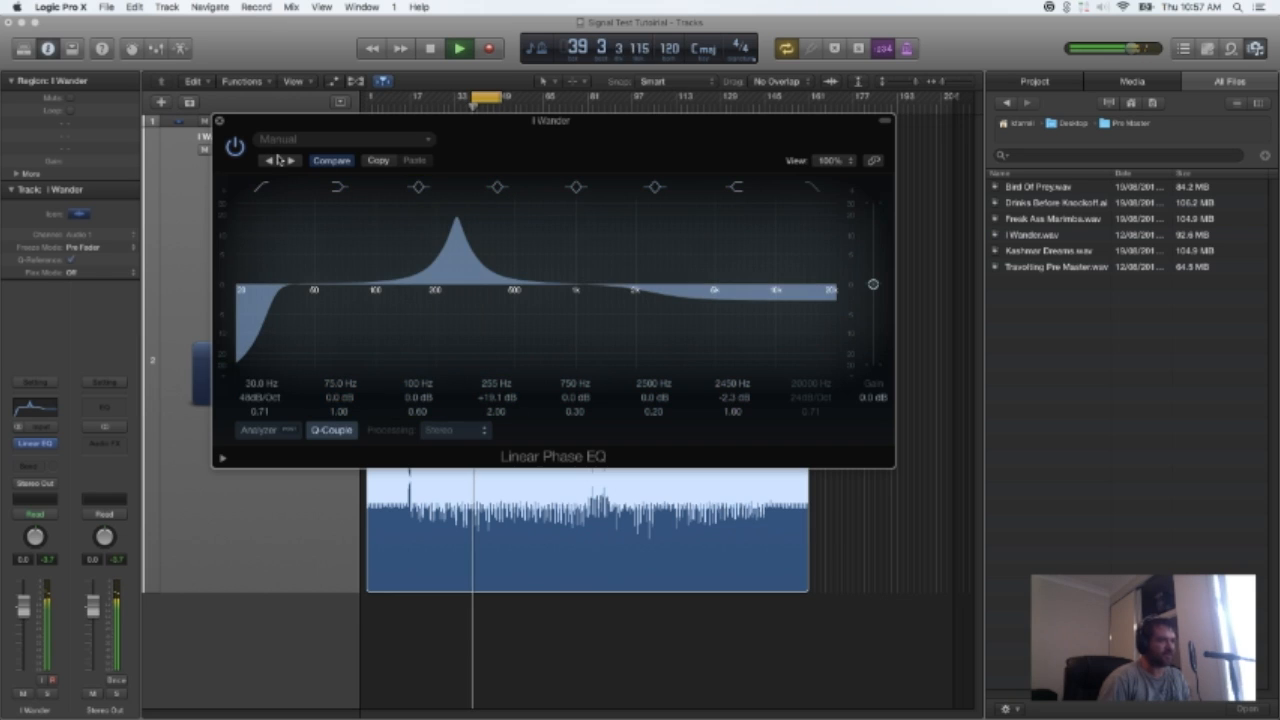
pyautogui.press('space')
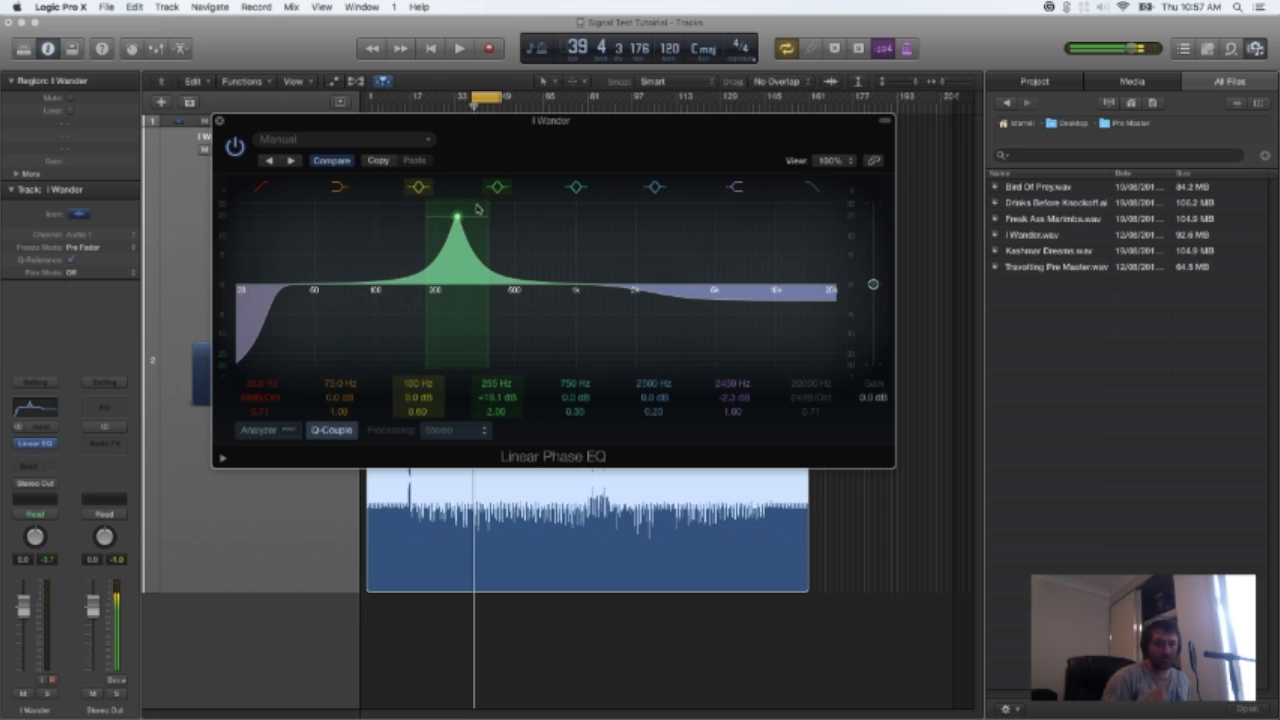
# Turn the boosted bell band into a cut of about -1.7 dB at 300 Hz with Q 1.10, auditioning it in playback.
pyautogui.moveTo(457, 219); pyautogui.dragTo(474, 304)
pyautogui.press('space')
pyautogui.press('space')
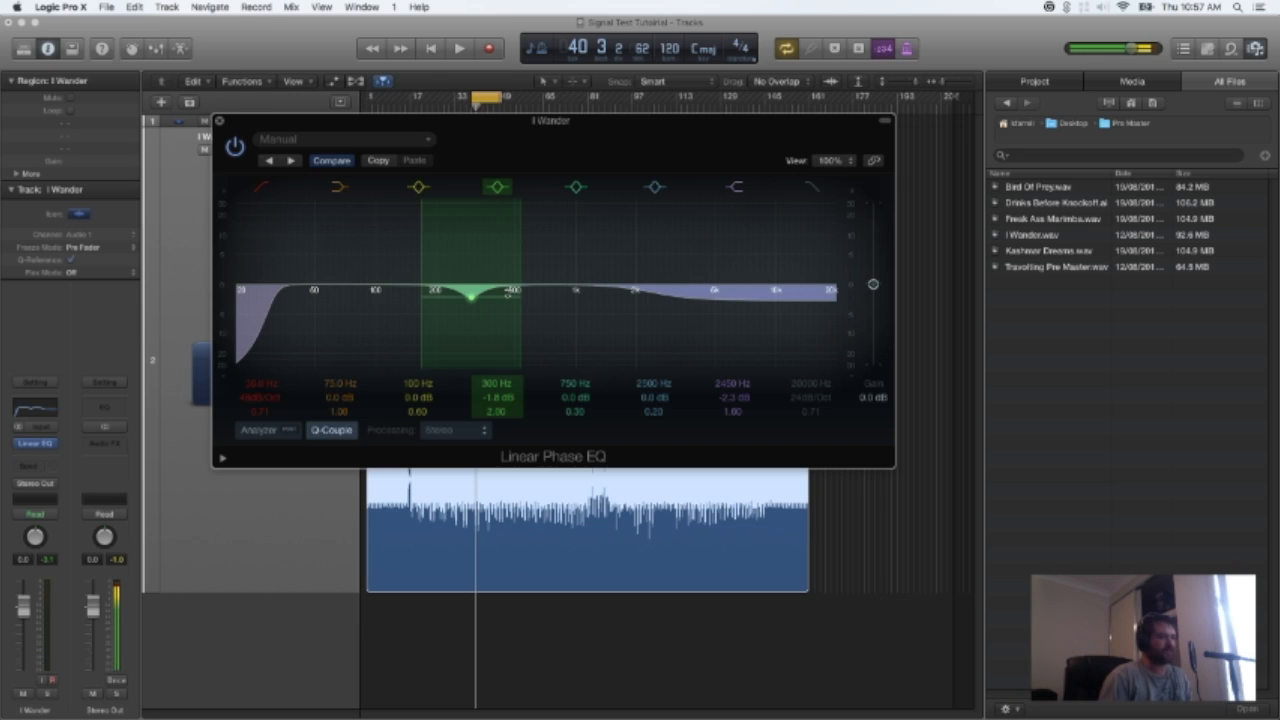
pyautogui.moveTo(503, 399); pyautogui.dragTo(501, 435)
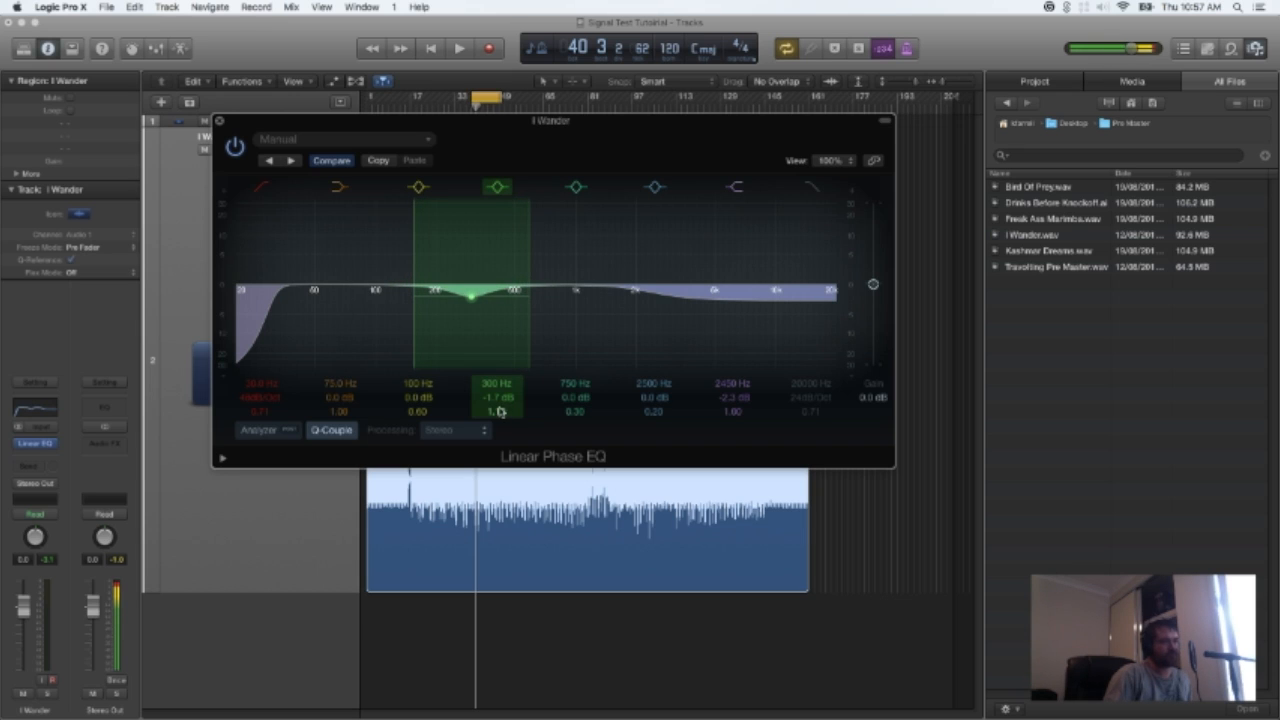
# Play the song and compare the sound with the Linear Phase EQ bypassed and active.
pyautogui.press('space')
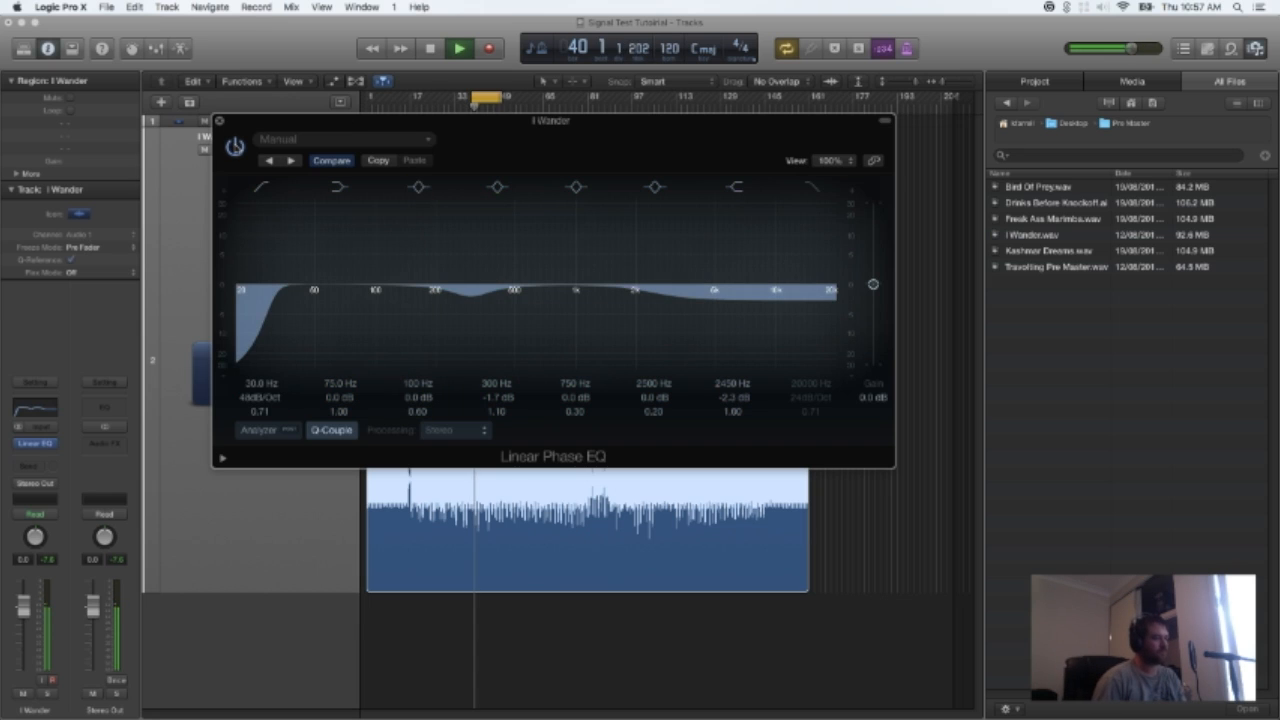
pyautogui.click(235, 147)
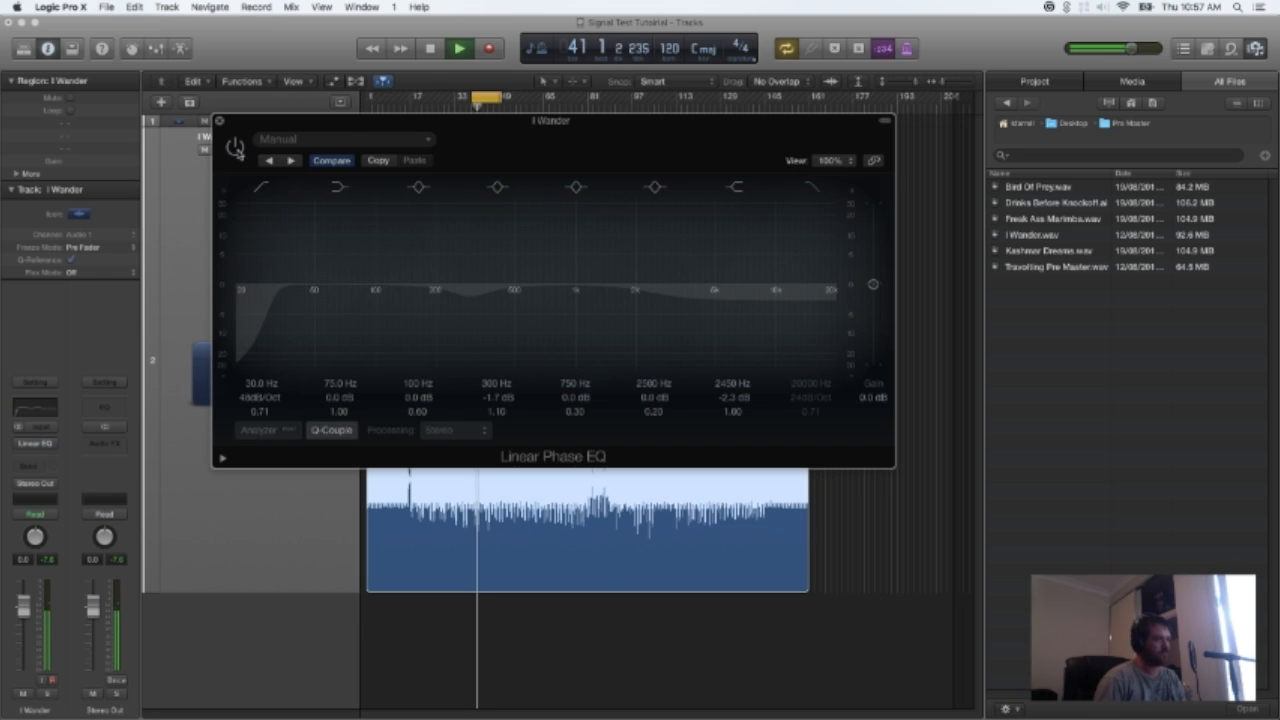
pyautogui.click(235, 147)
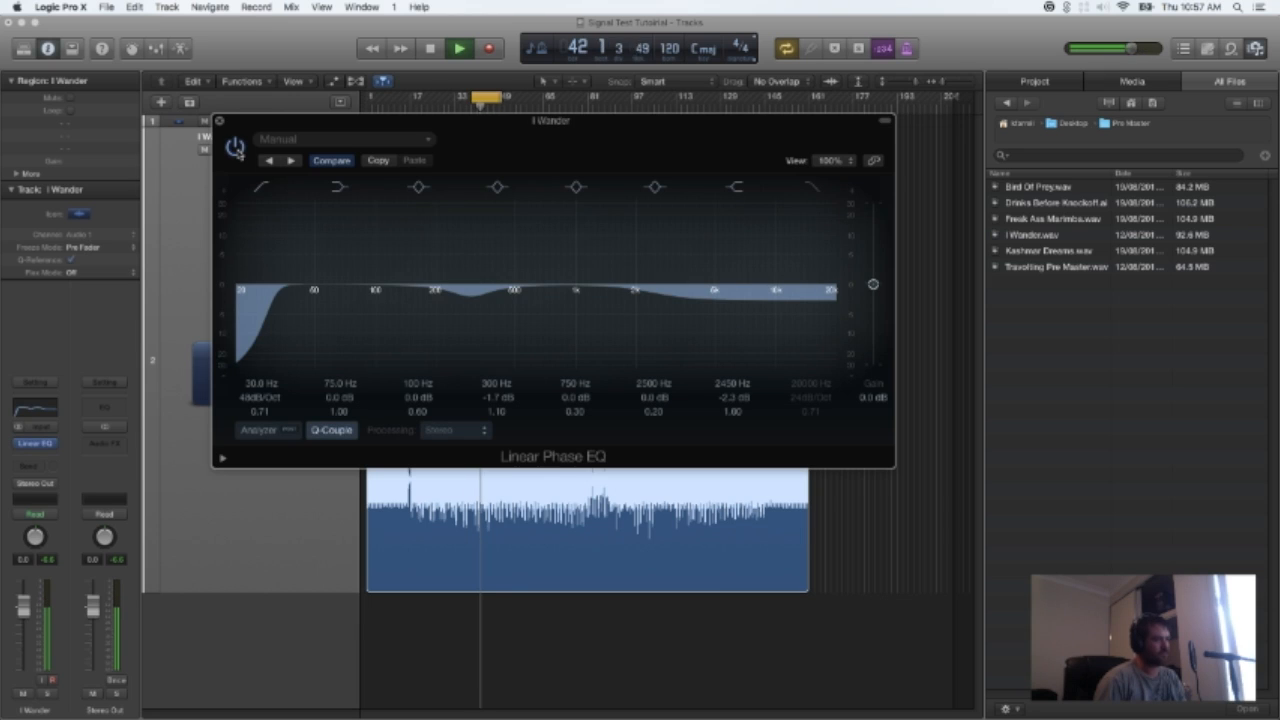
pyautogui.press('space')
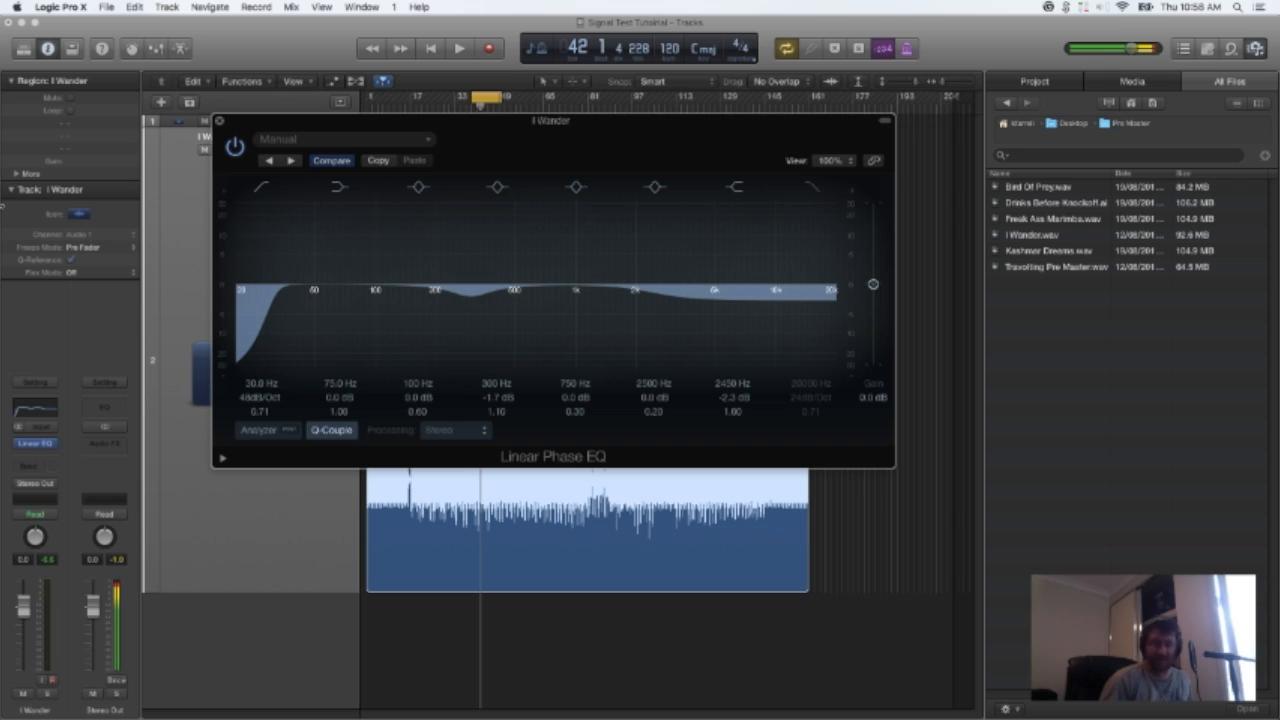
# Set the Linear Phase EQ's processing mode to Mid Only.
pyautogui.click(40, 446)
pyautogui.moveTo(74, 484)
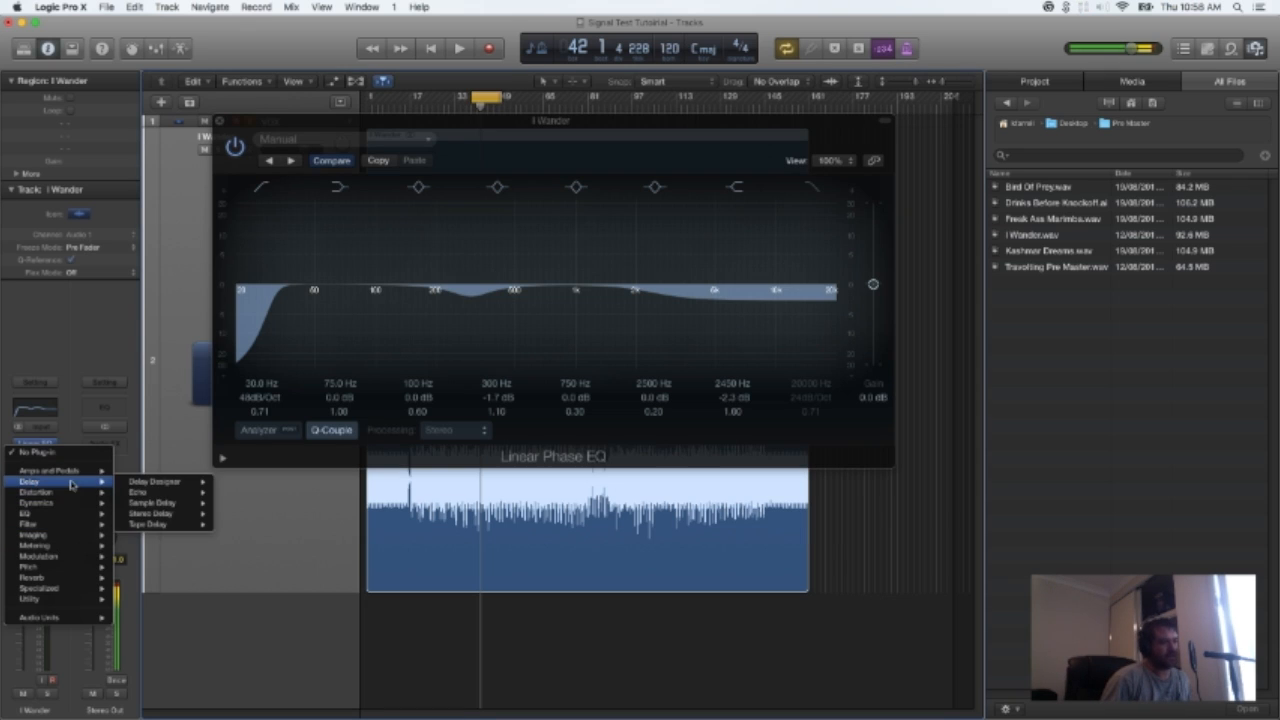
pyautogui.click(487, 124)
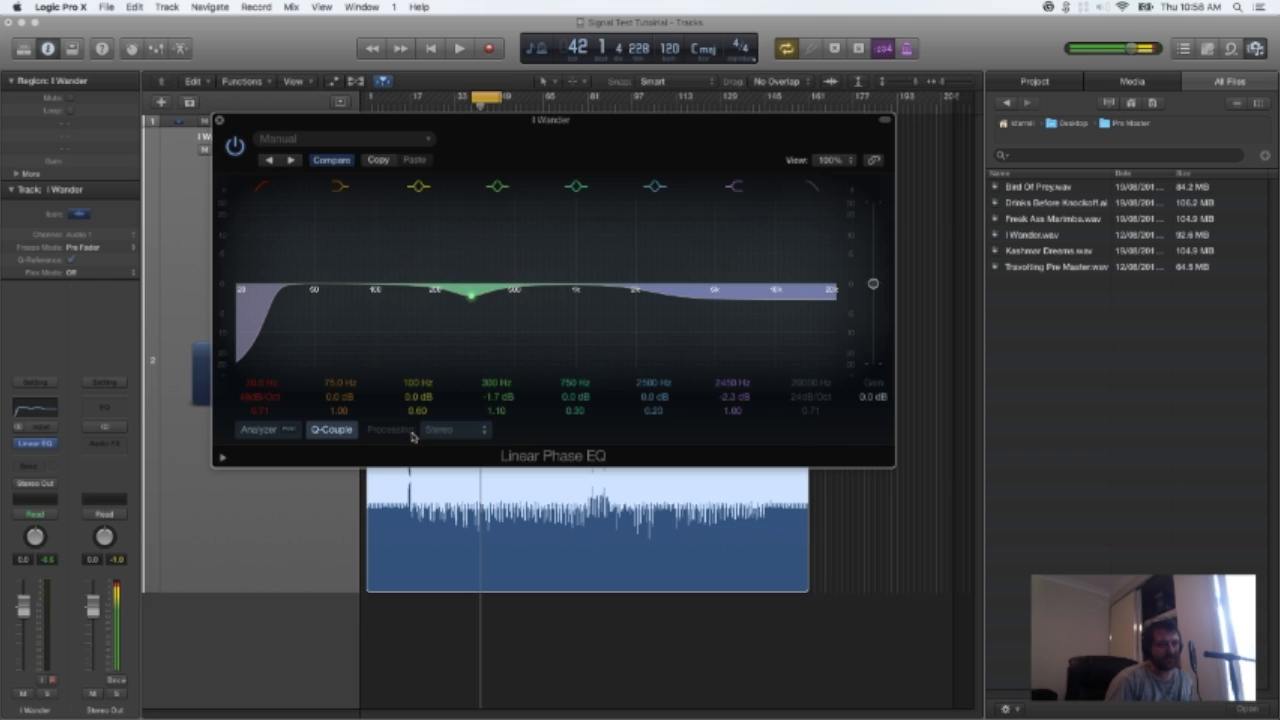
pyautogui.click(487, 432)
pyautogui.click(470, 474)
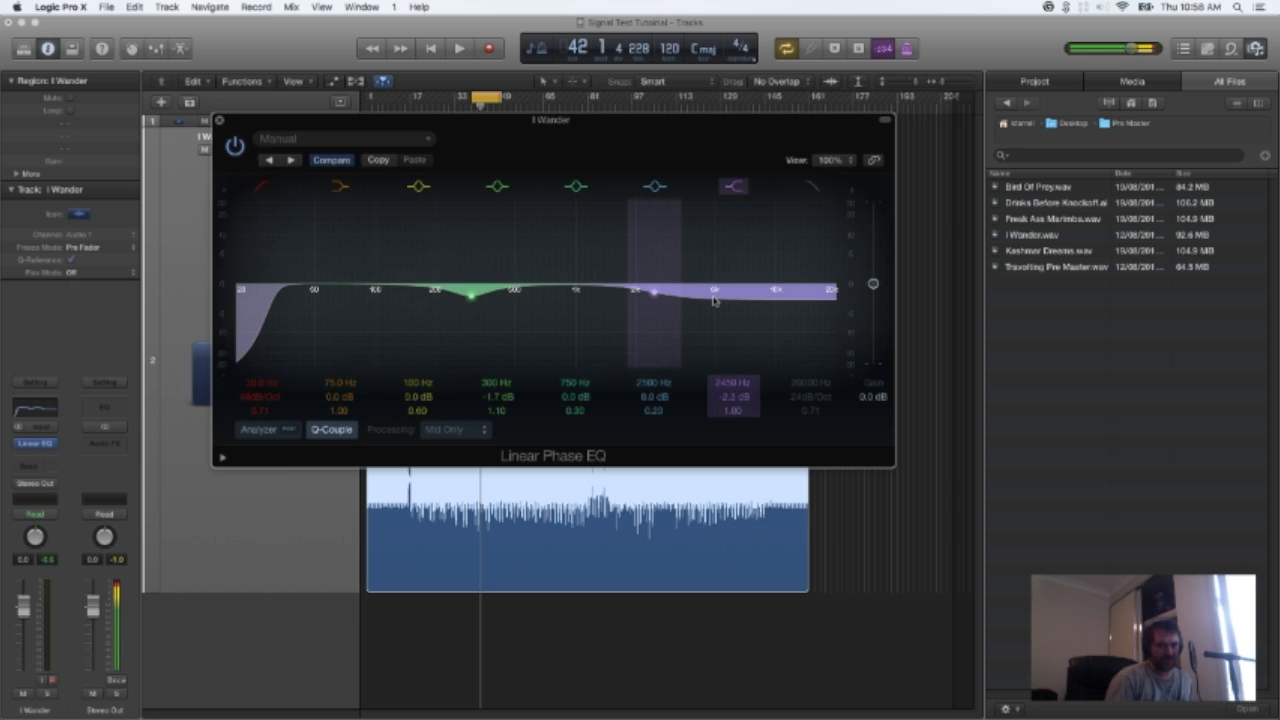
# Insert a second Linear Phase EQ on the I Wander track and set its processing to Side Only.
pyautogui.click(40, 458)
pyautogui.moveTo(80, 484)
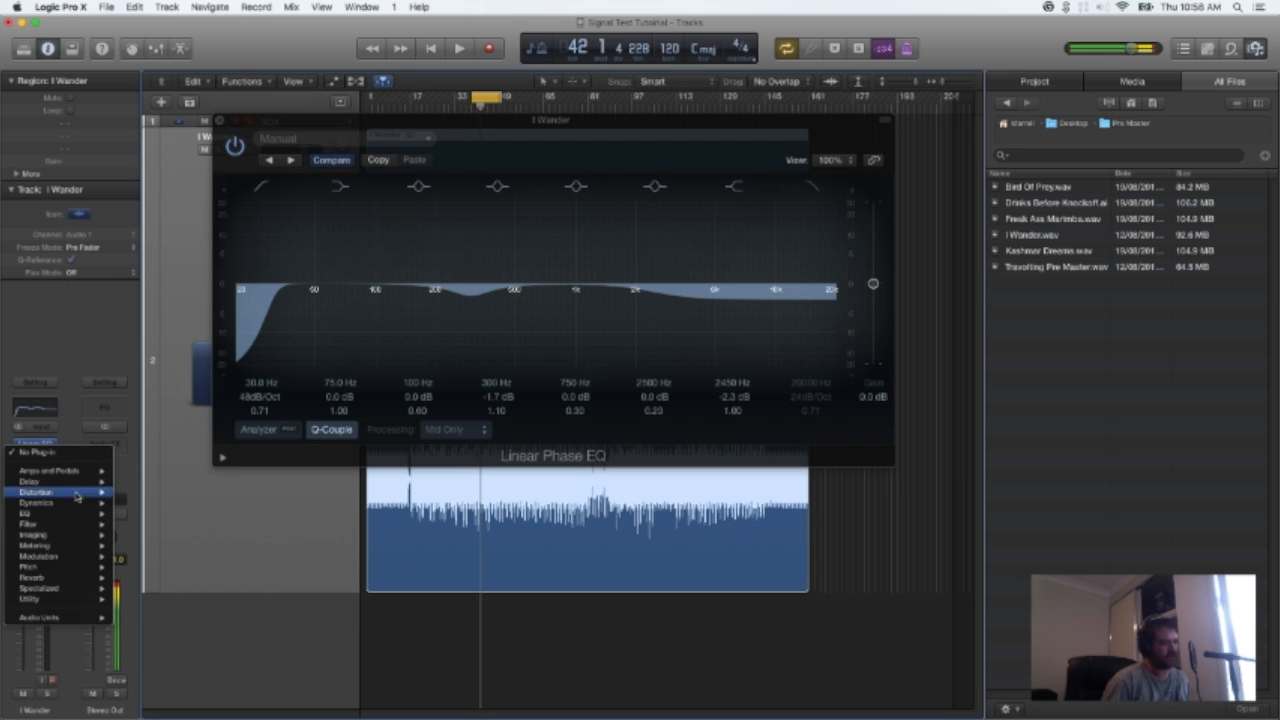
pyautogui.moveTo(72, 514)
pyautogui.moveTo(160, 525)
pyautogui.click(310, 519)
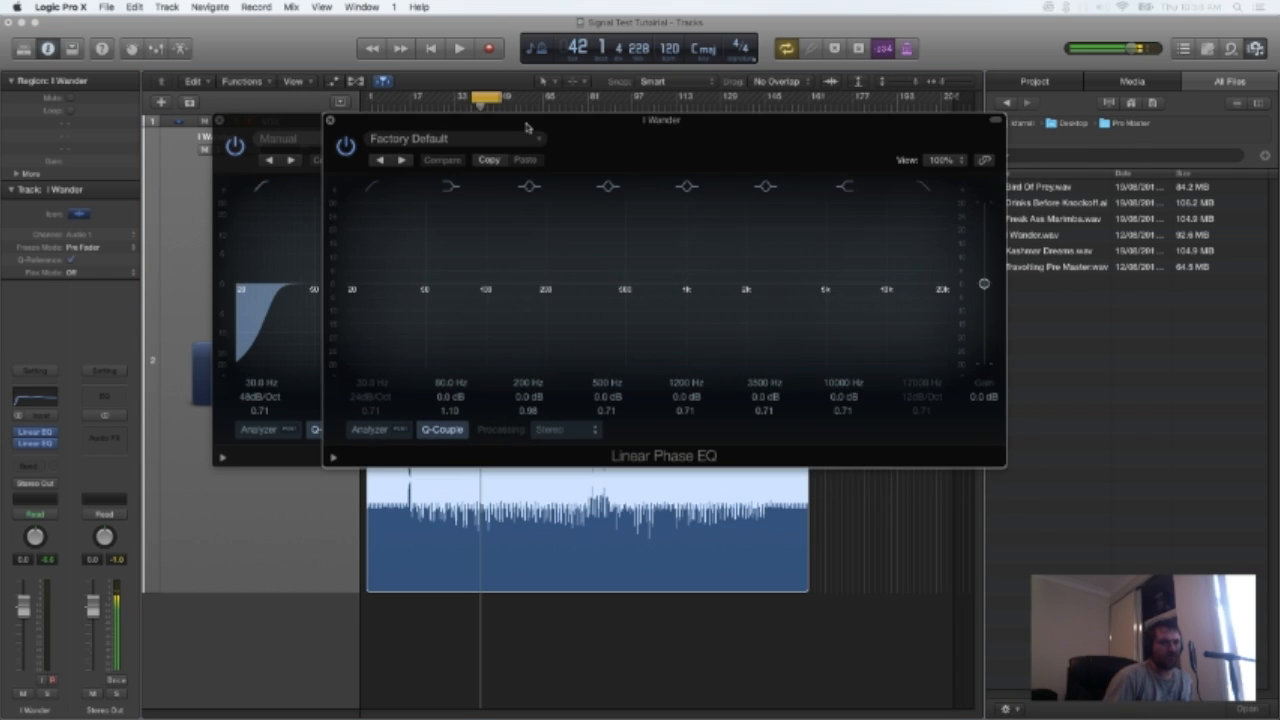
pyautogui.click(574, 431)
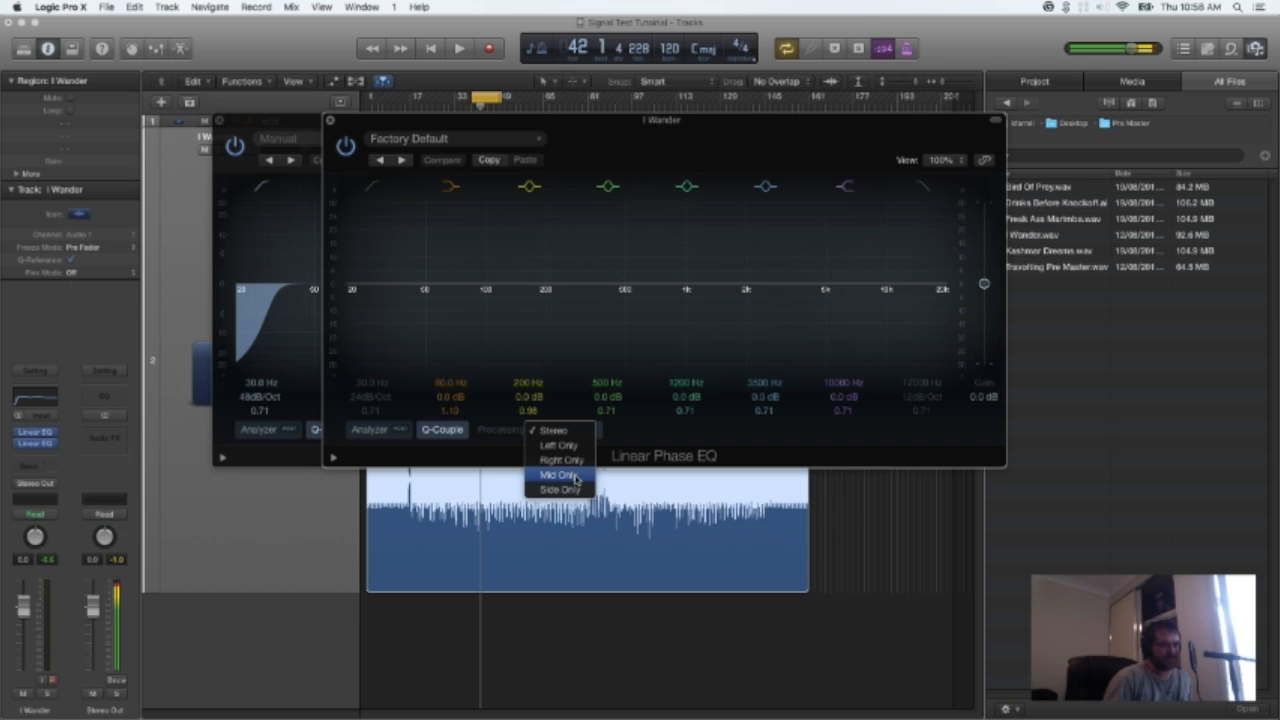
pyautogui.click(574, 489)
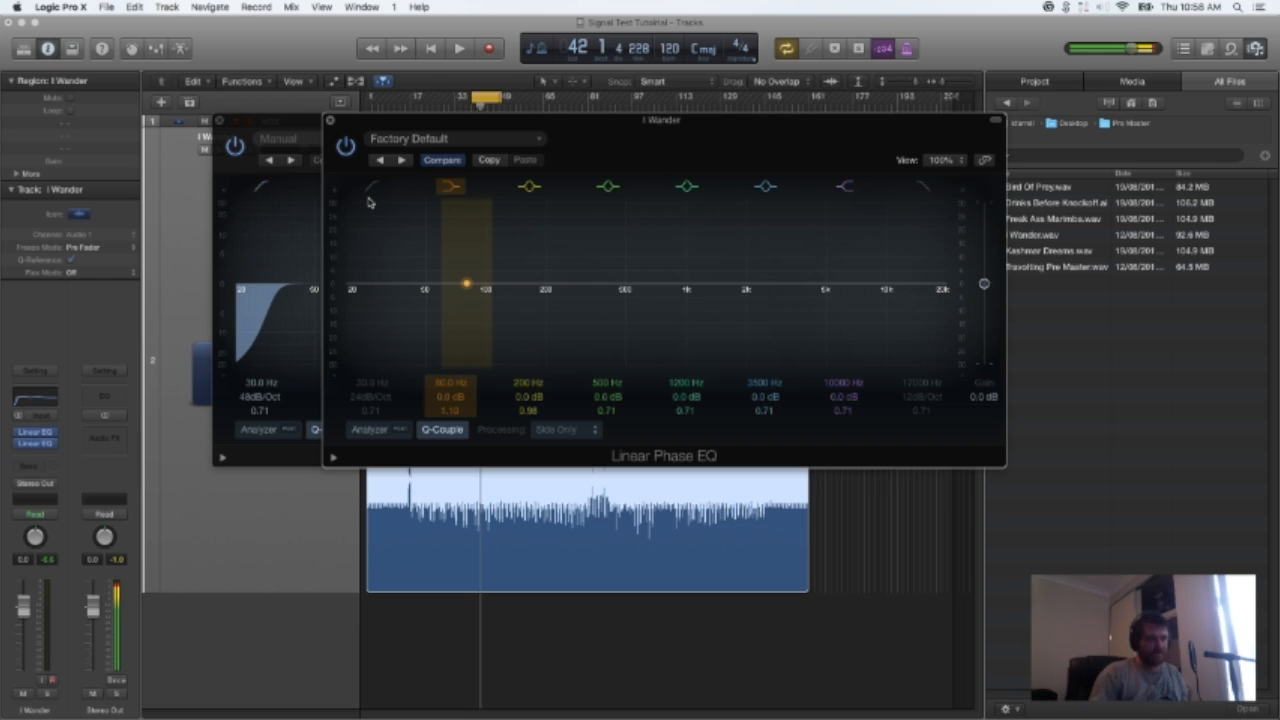
# On the Side Only EQ, enable an 18 dB/Oct low cut at 225 Hz and raise the high shelf to about +4.9 dB at 3050 Hz.
pyautogui.click(371, 188)
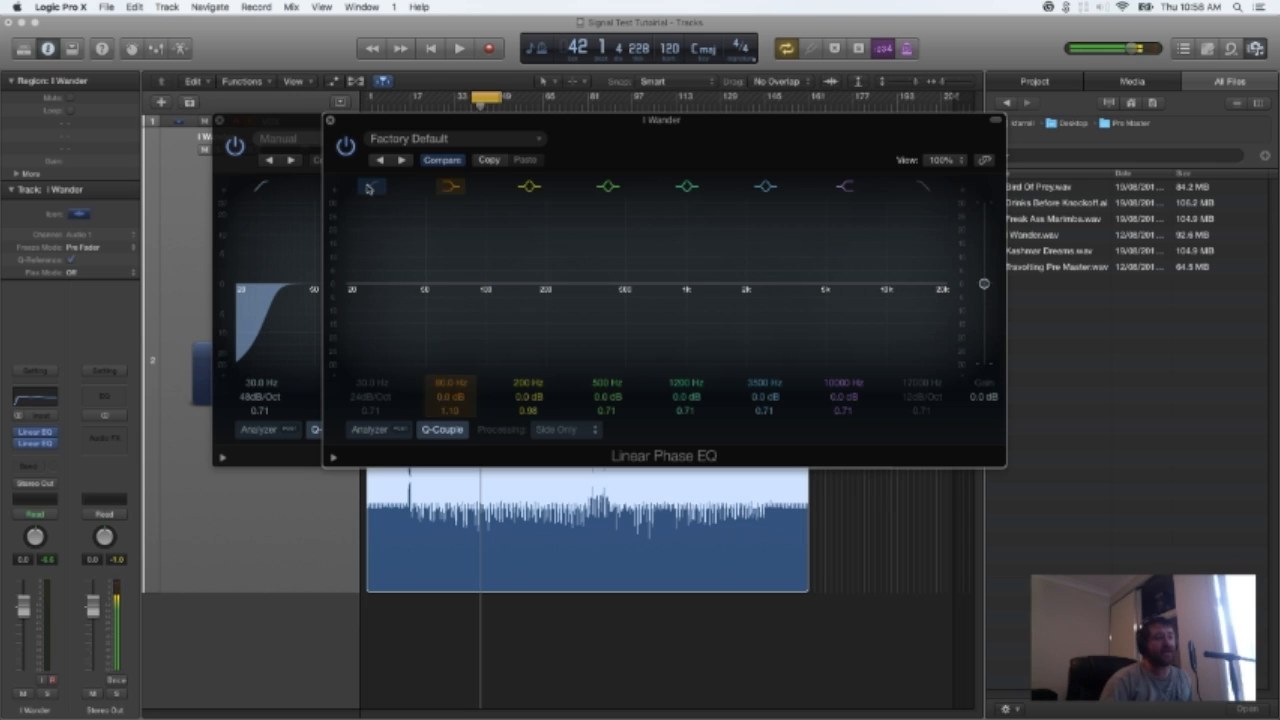
pyautogui.moveTo(370, 397); pyautogui.dragTo(370, 415)
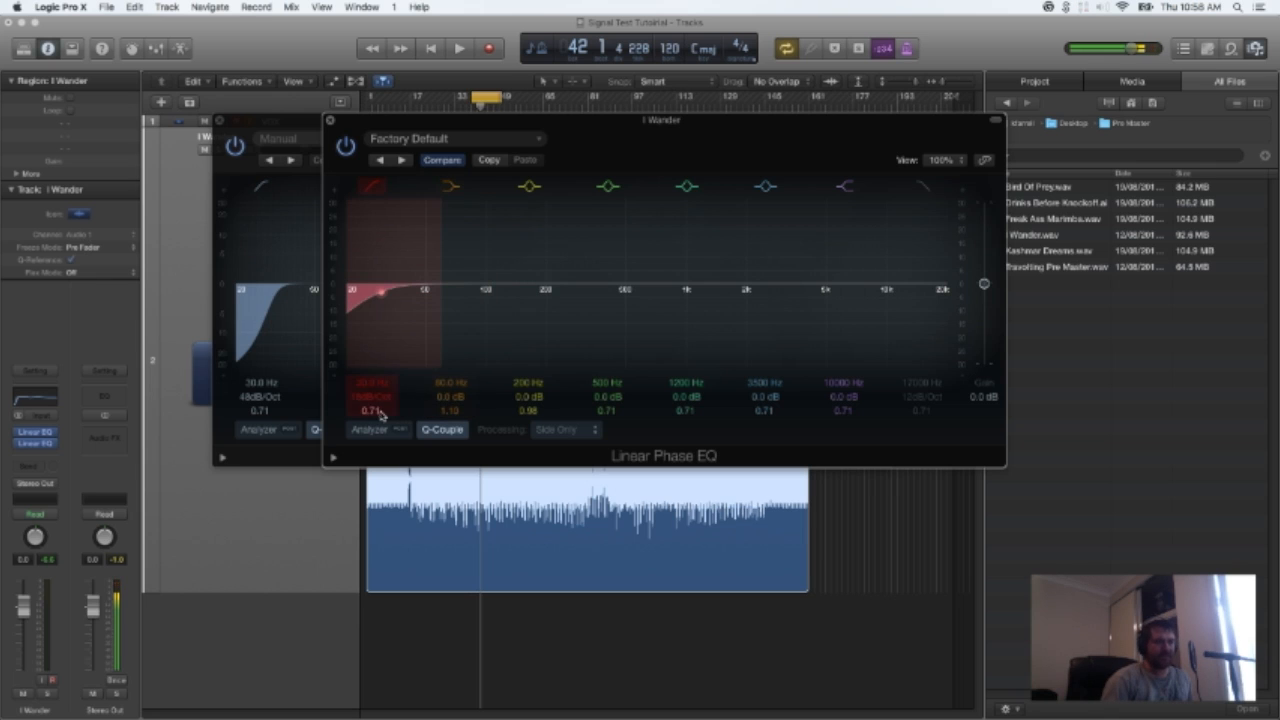
pyautogui.moveTo(370, 382); pyautogui.dragTo(370, 345)
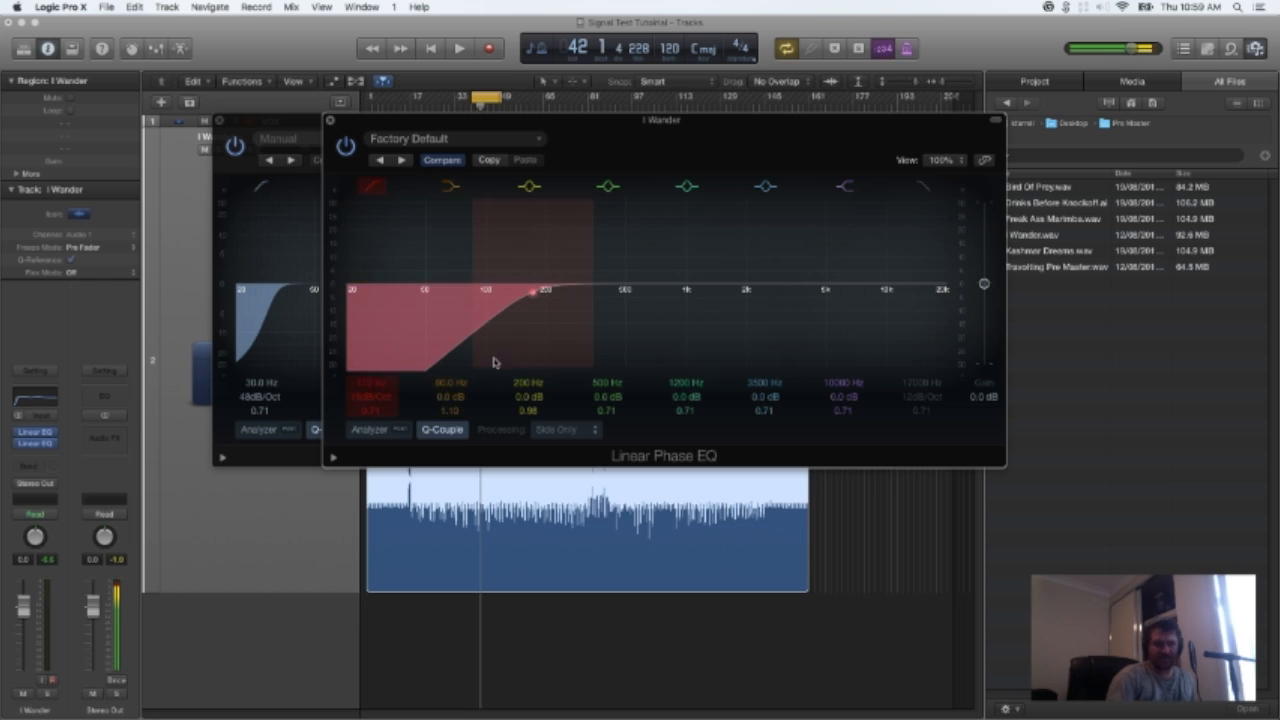
pyautogui.moveTo(372, 383); pyautogui.dragTo(372, 350)
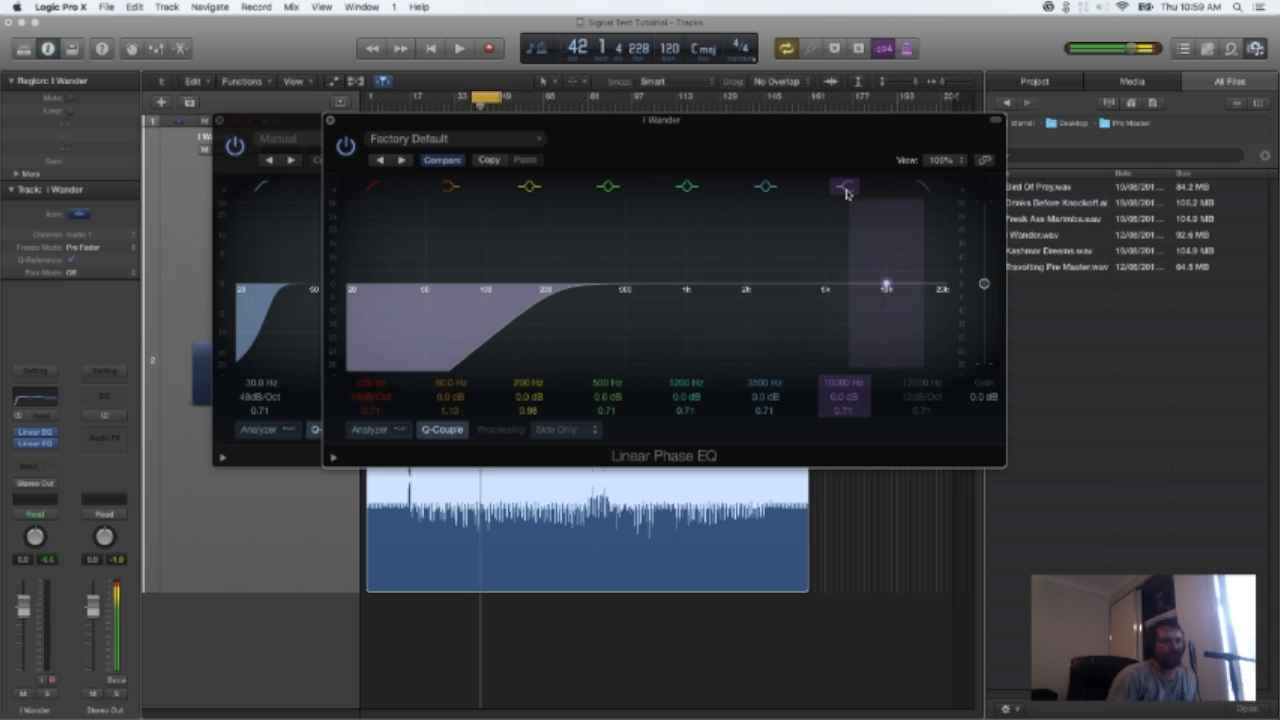
pyautogui.moveTo(888, 285)
pyautogui.mouseDown()
pyautogui.moveTo(782, 266)
pyautogui.moveTo(784, 277)
pyautogui.mouseUp()
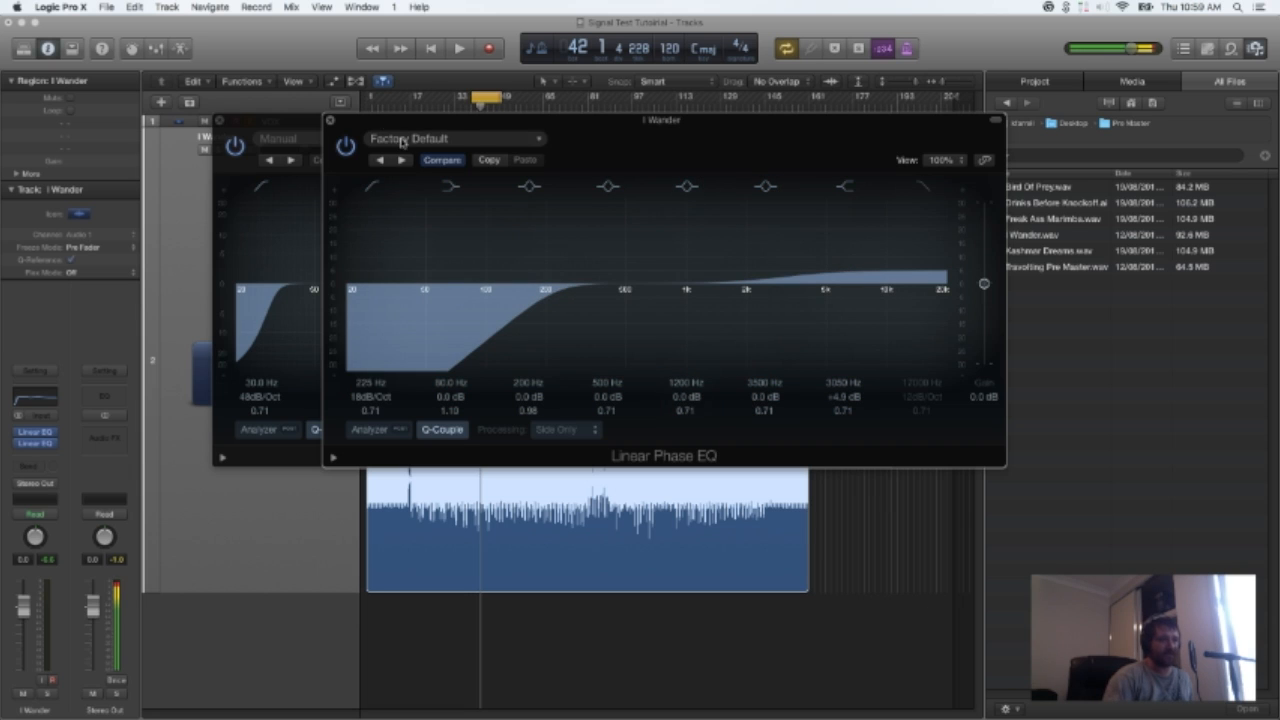
# Close both Linear Phase EQ windows and play the song, comparing the sound with the EQs bypassed and active.
pyautogui.click(331, 121)
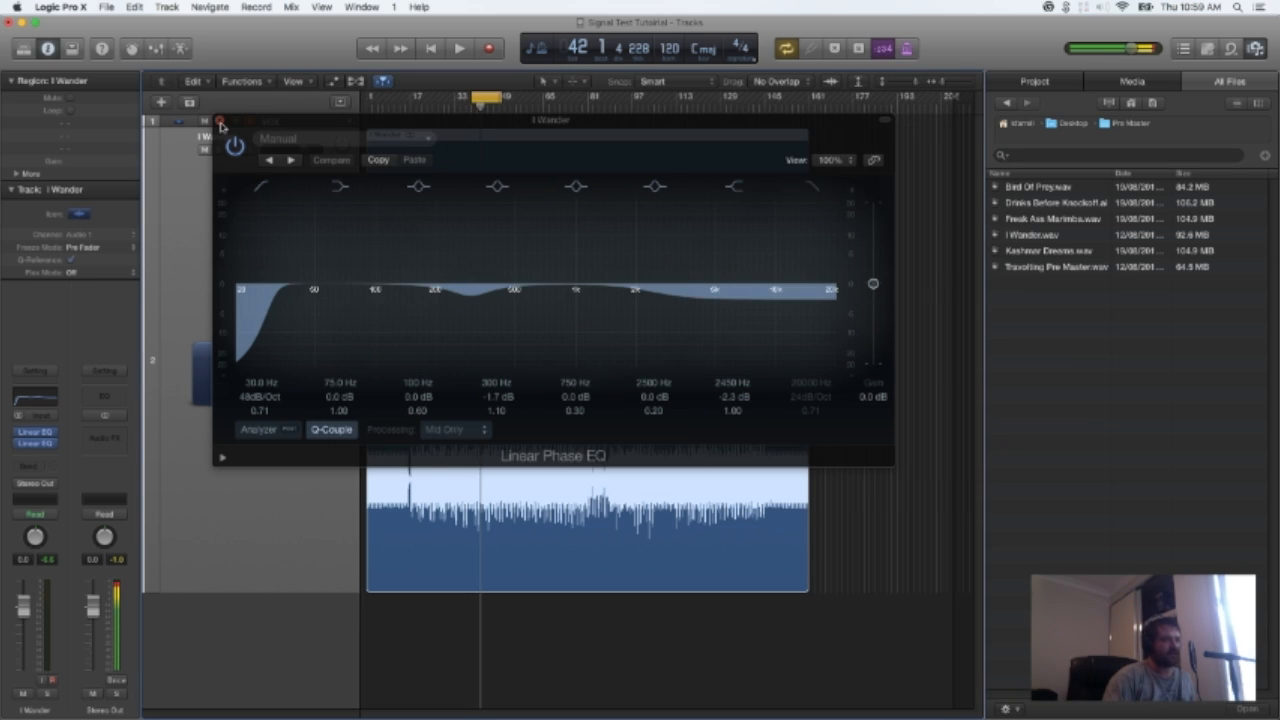
pyautogui.click(220, 121)
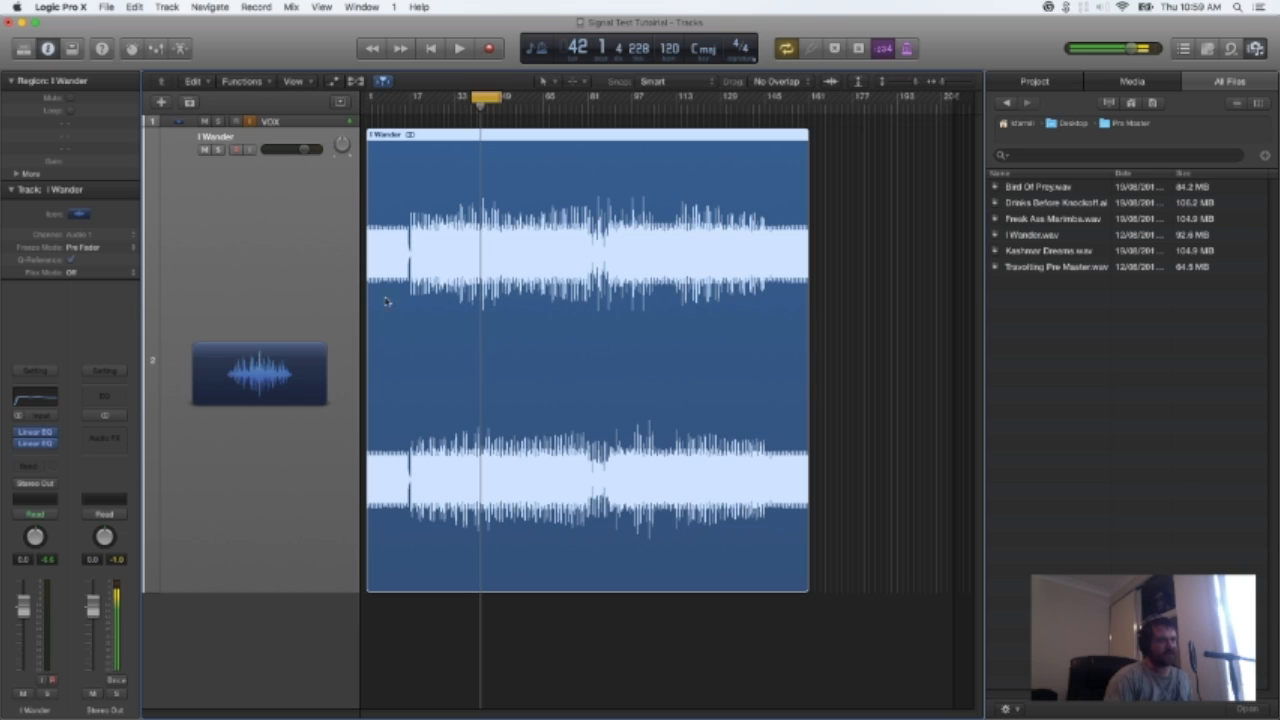
pyautogui.moveTo(37, 432)
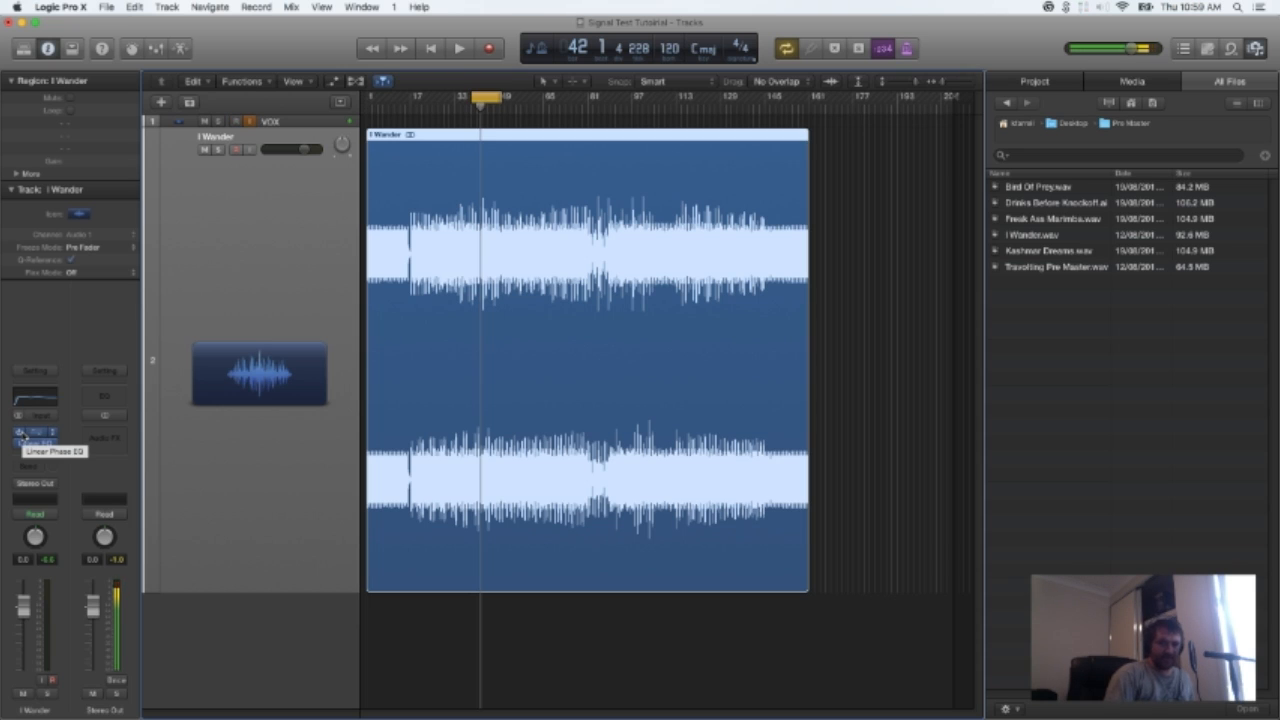
pyautogui.press('space')
pyautogui.click(21, 434)
pyautogui.click(20, 445)
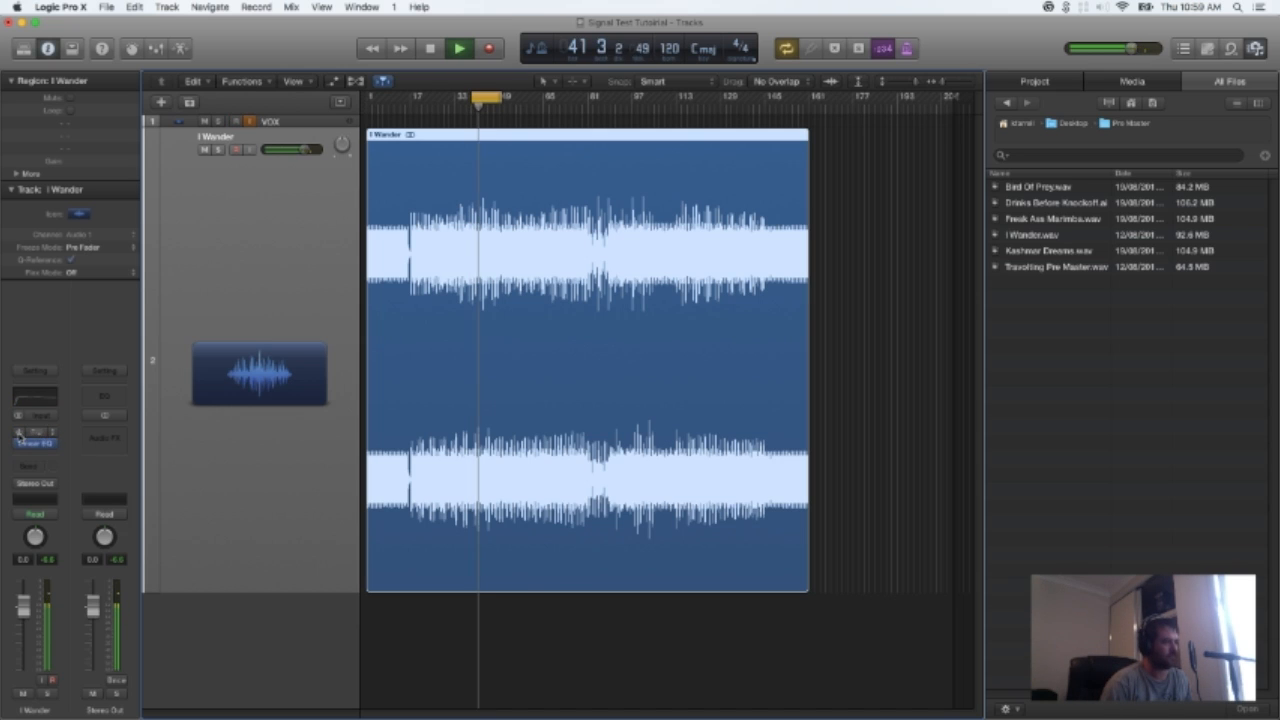
pyautogui.click(19, 434)
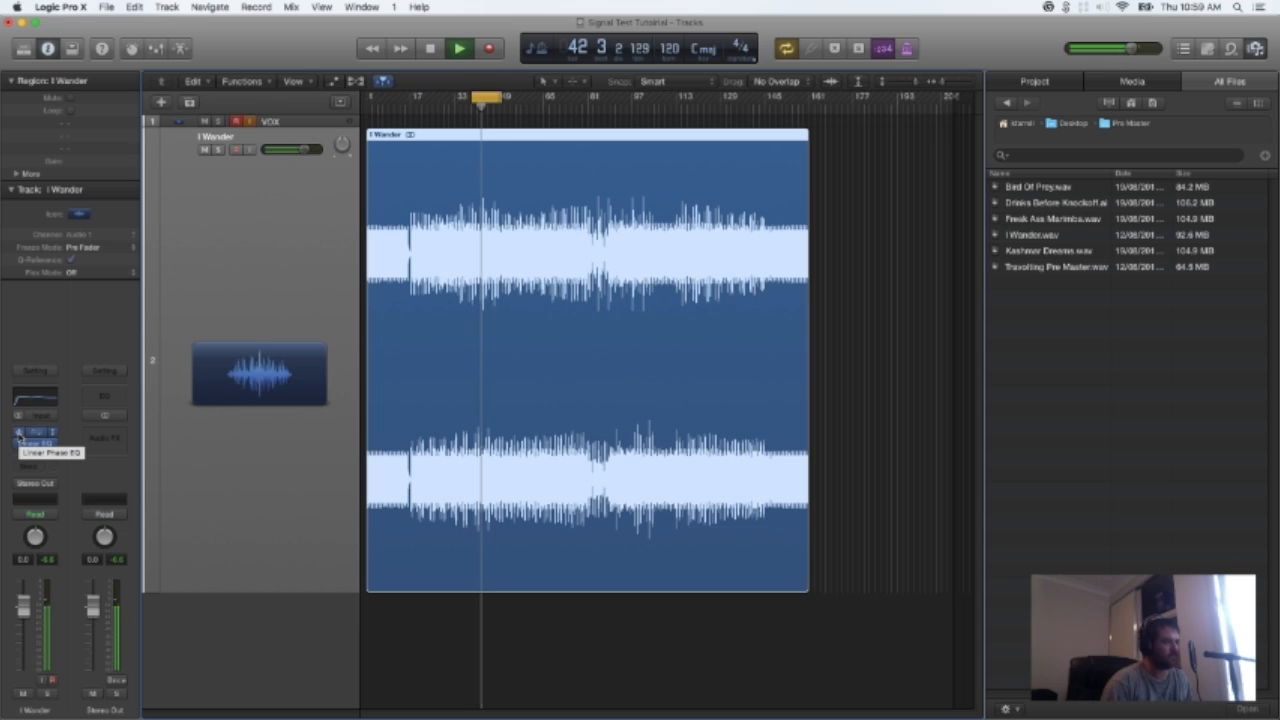
pyautogui.press('space')
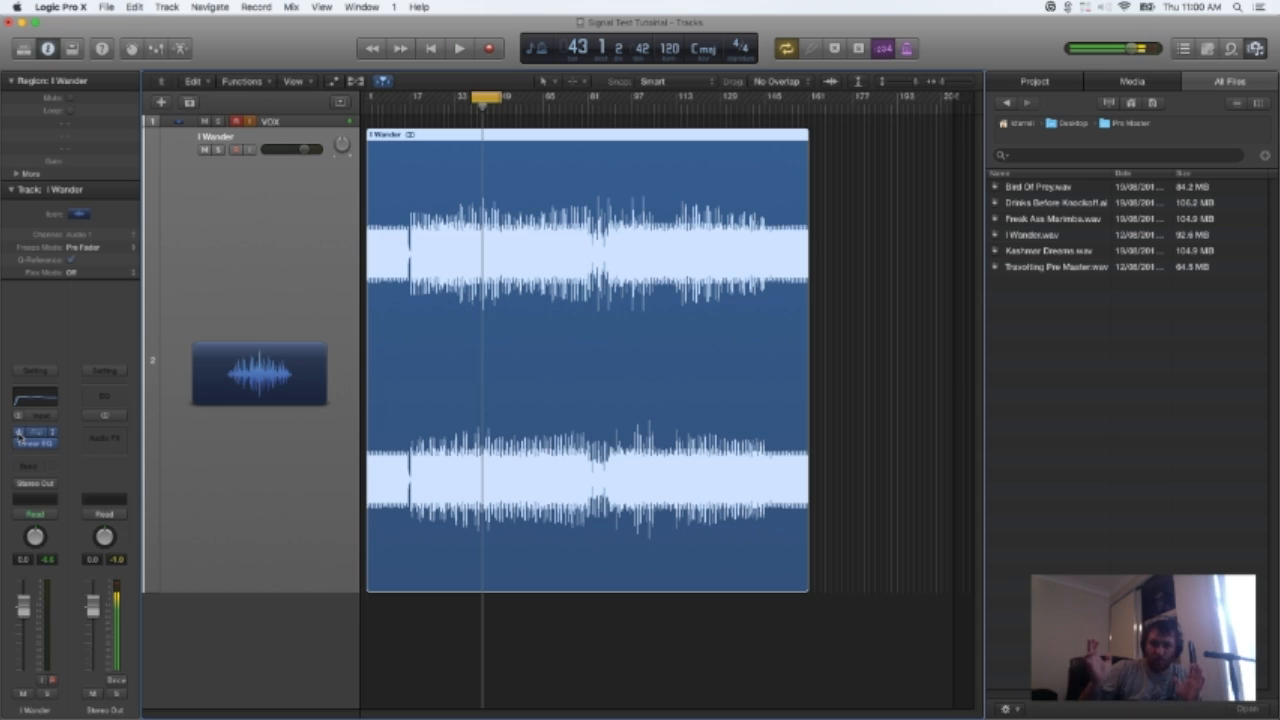
pyautogui.press('space')
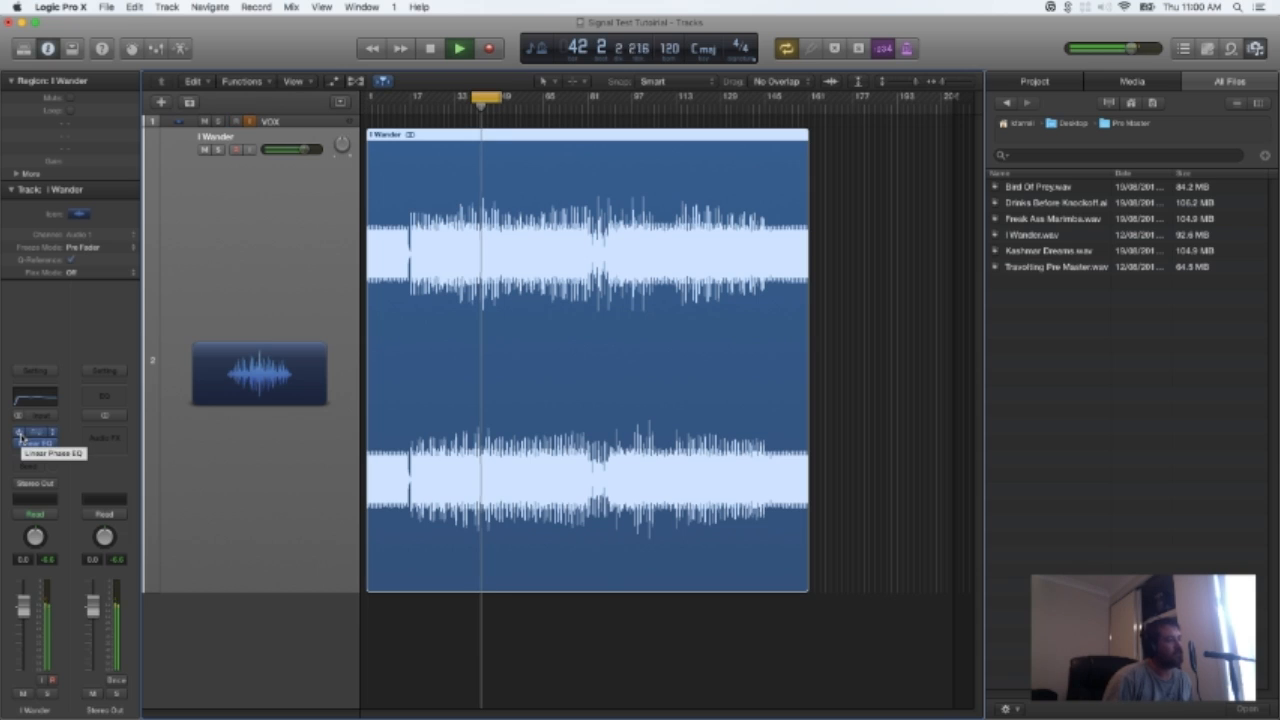
pyautogui.press('space')
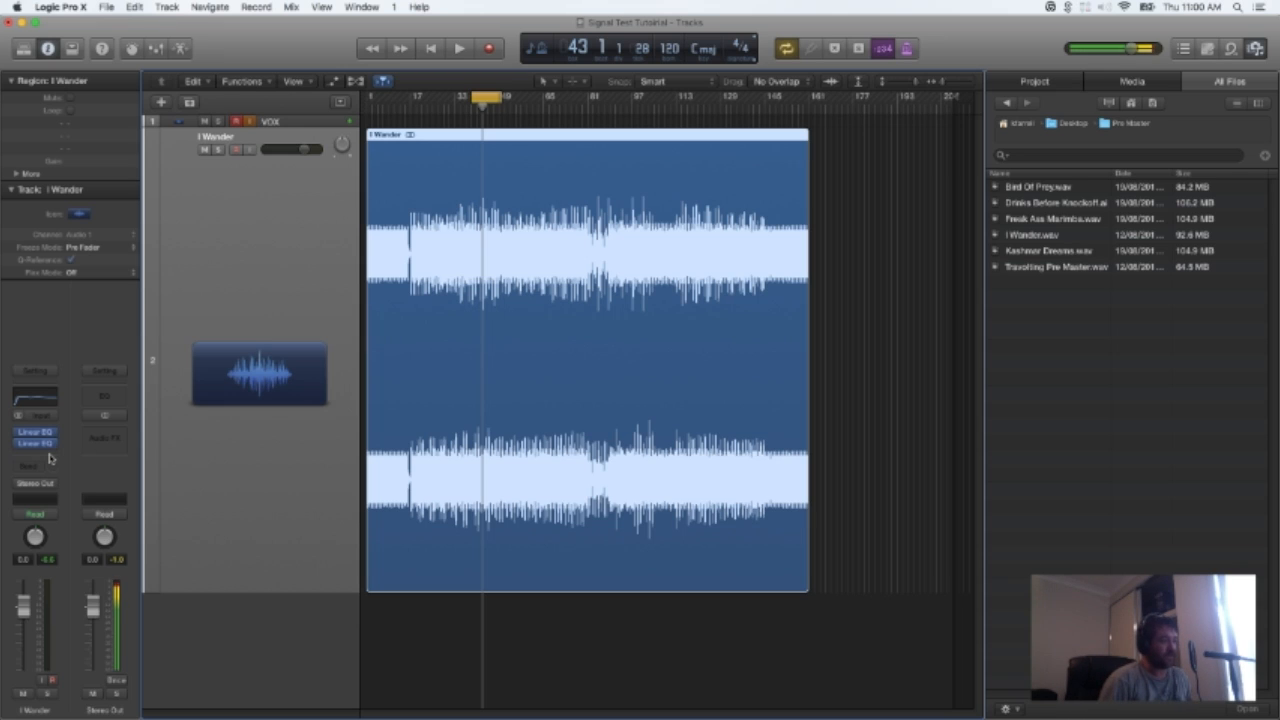
# Insert a Compressor after the two Linear Phase EQs on the I Wander track and choose the Vintage VCA model.
pyautogui.click(46, 456)
pyautogui.moveTo(67, 482)
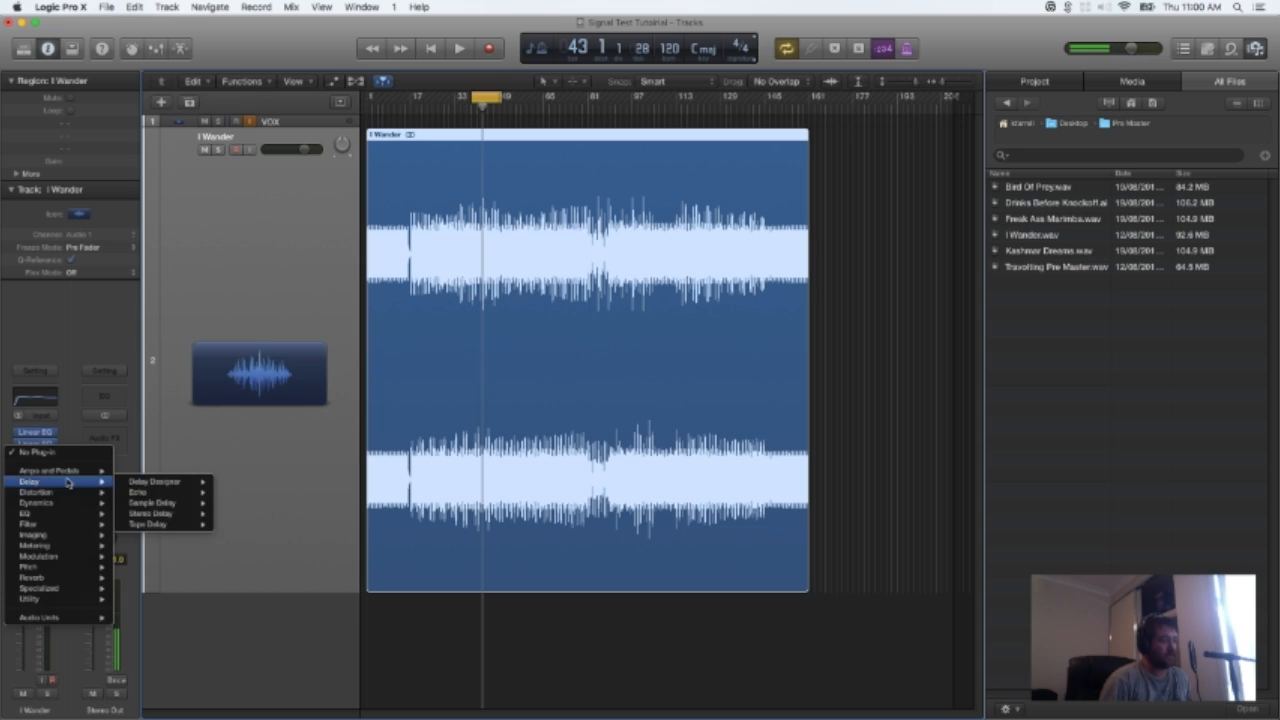
pyautogui.moveTo(170, 515)
pyautogui.click(252, 514)
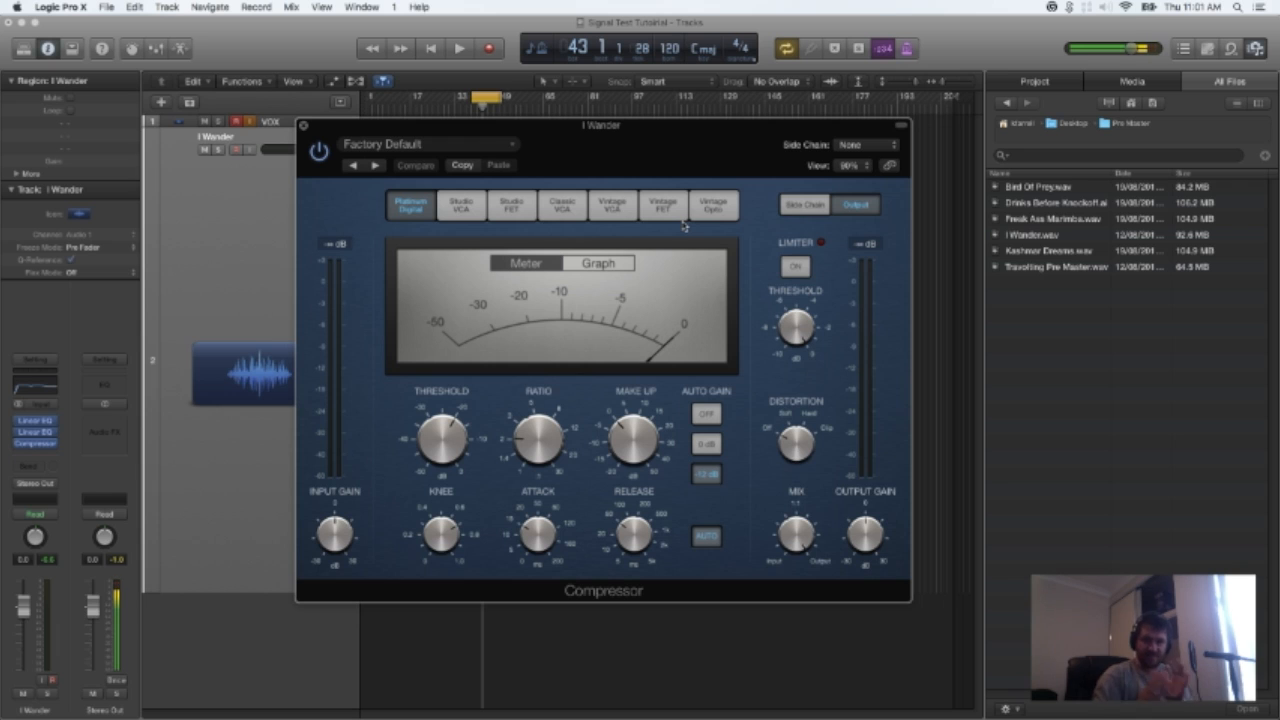
pyautogui.click(666, 210)
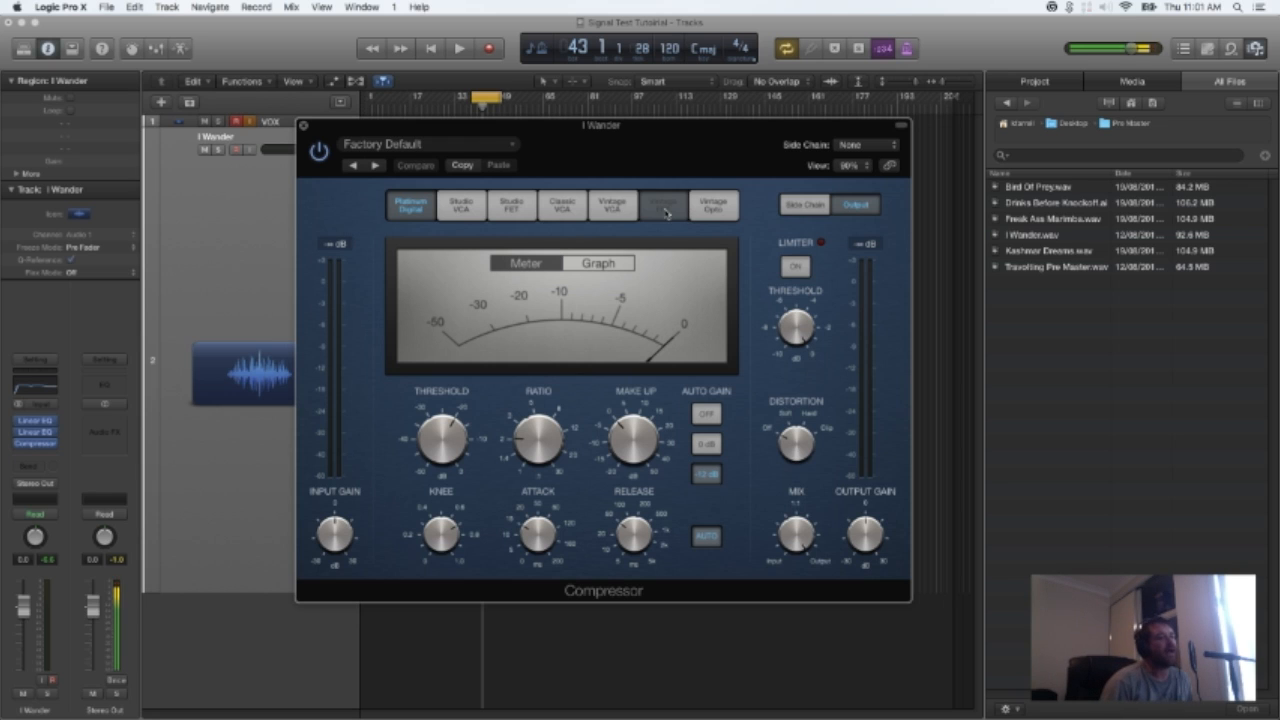
pyautogui.click(630, 210)
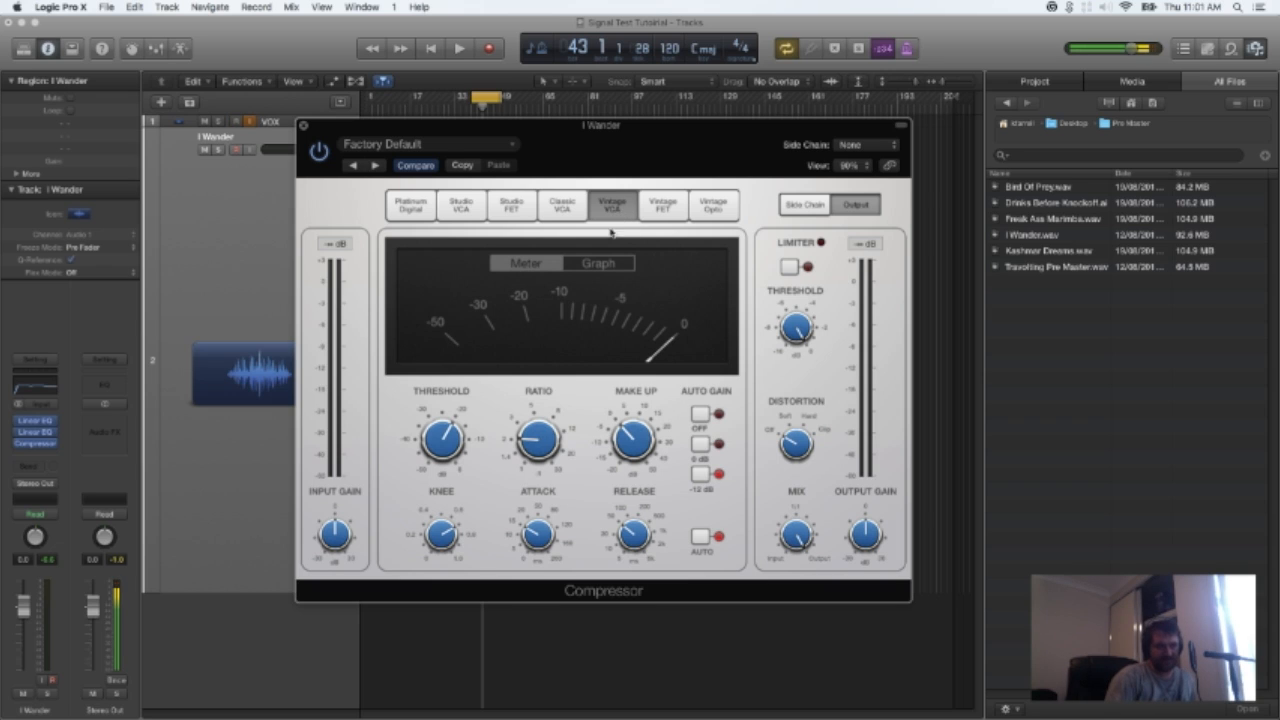
# Lower the Compressor's threshold to about -26.5 dB while the song plays.
pyautogui.moveTo(562, 434)
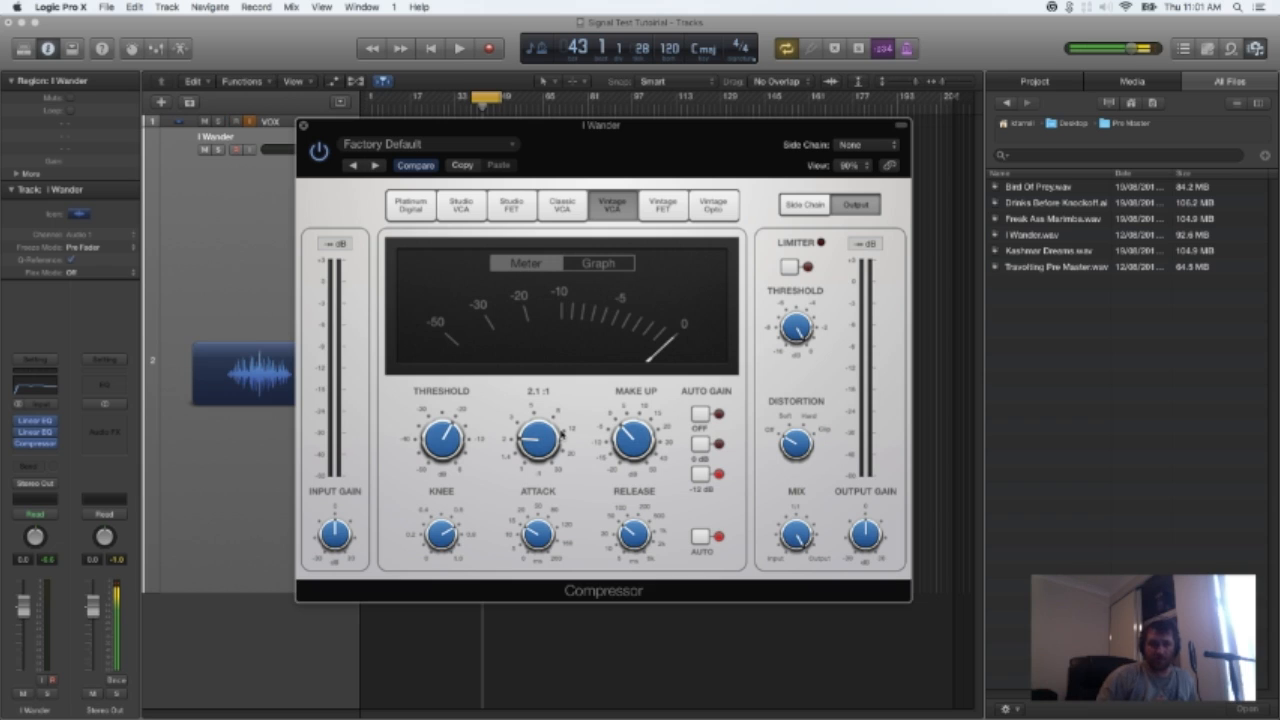
pyautogui.moveTo(634, 430)
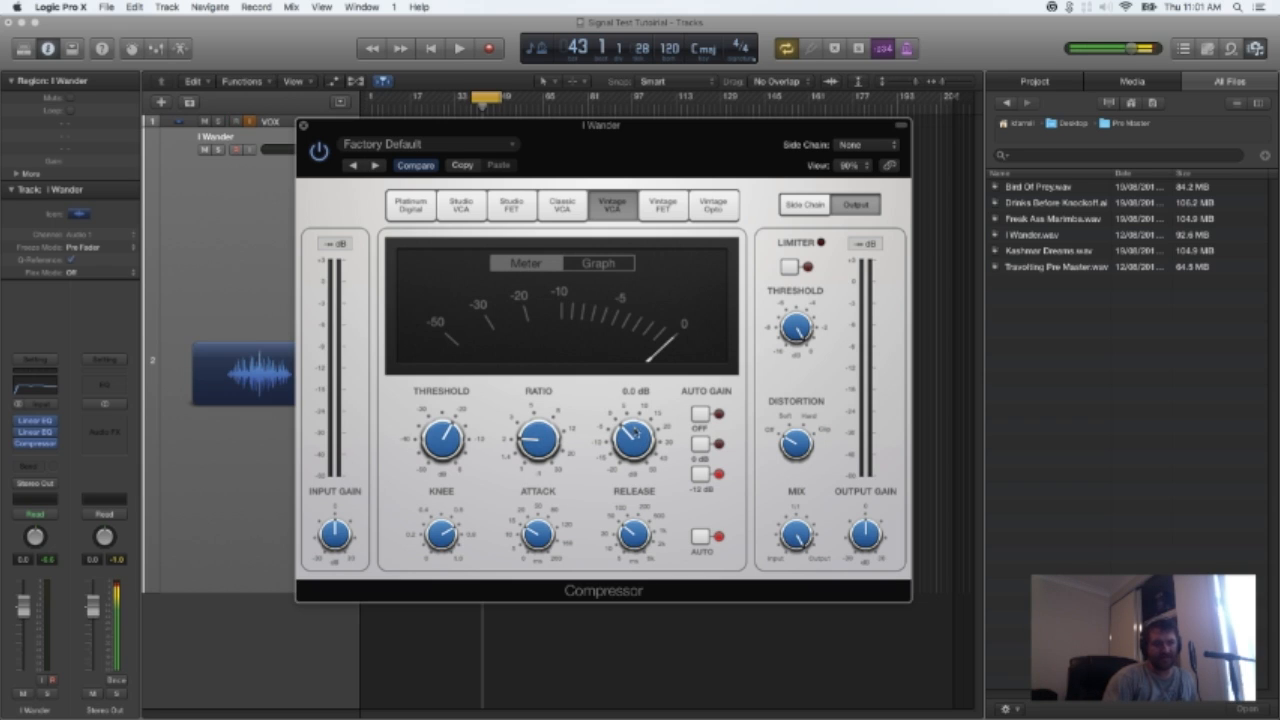
pyautogui.moveTo(462, 446)
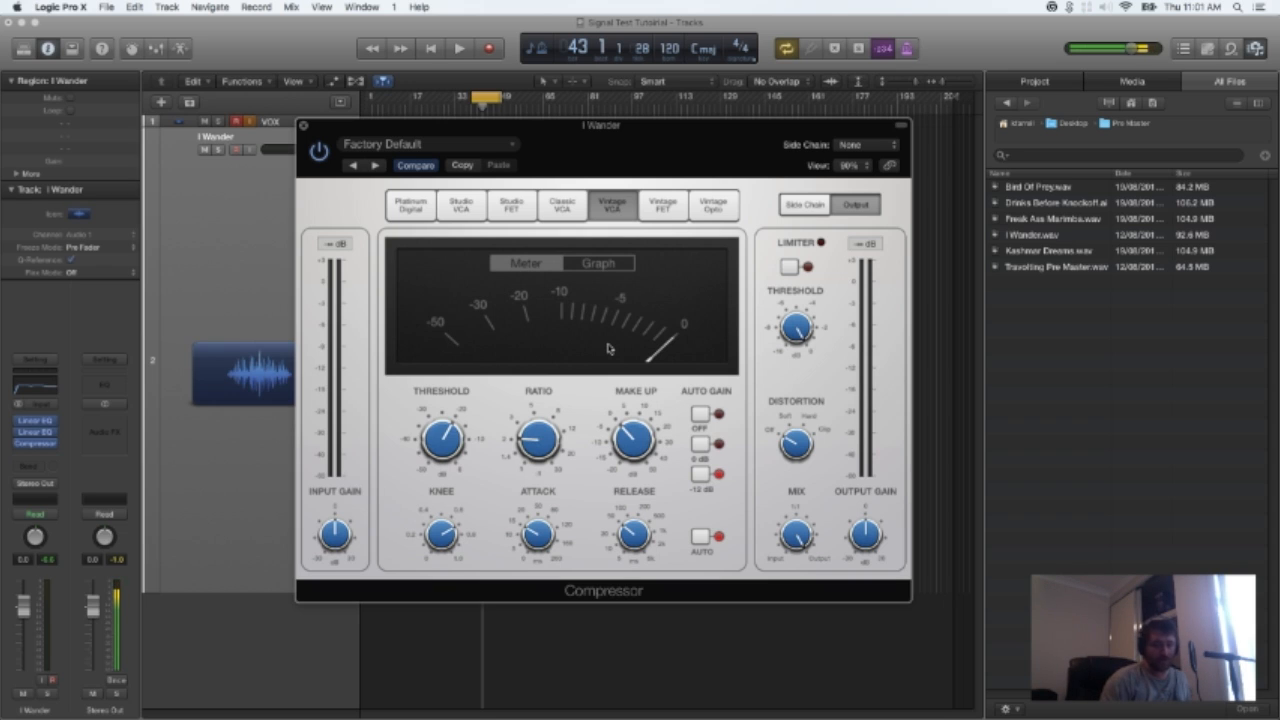
pyautogui.press('space')
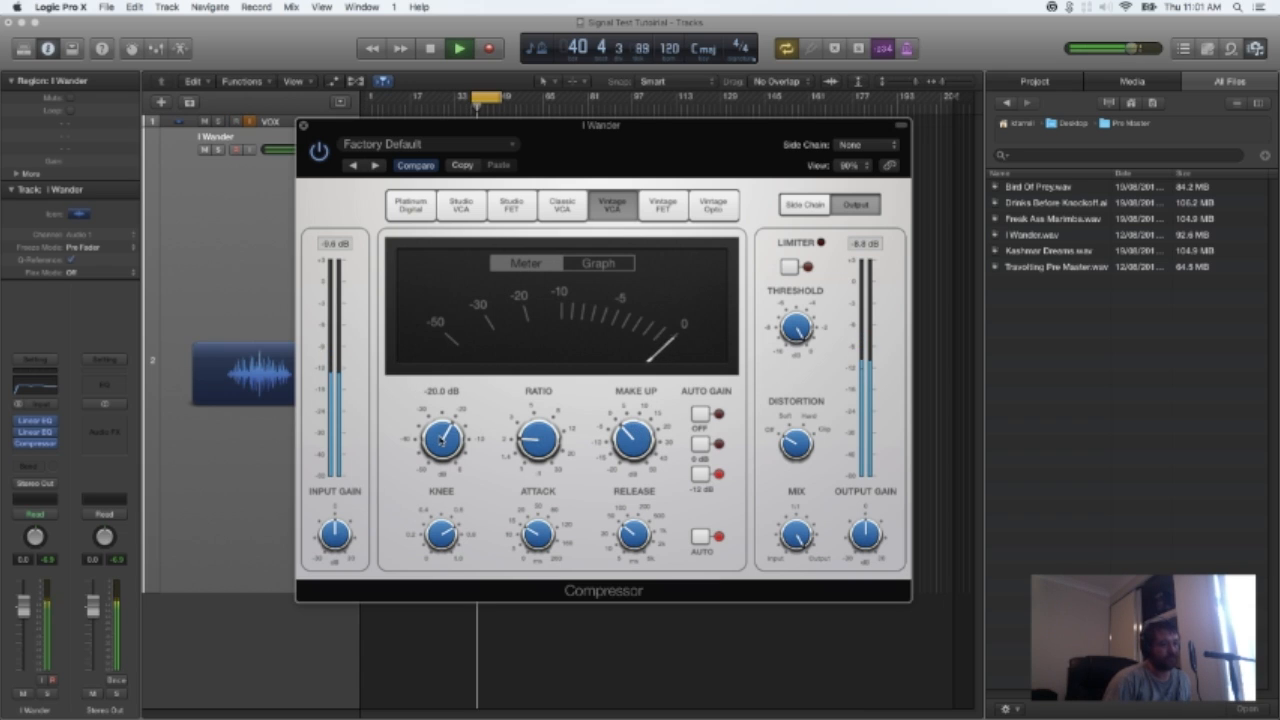
pyautogui.press('space')
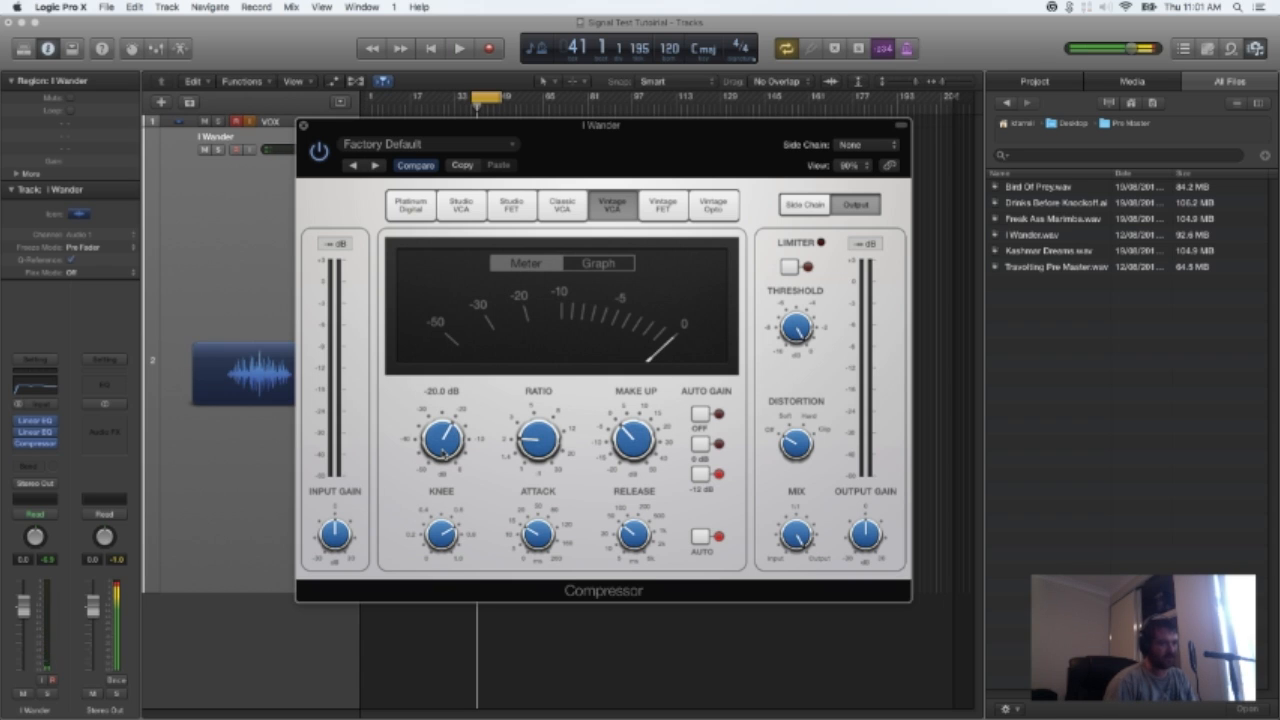
pyautogui.press('space')
pyautogui.moveTo(444, 440); pyautogui.dragTo(441, 464)
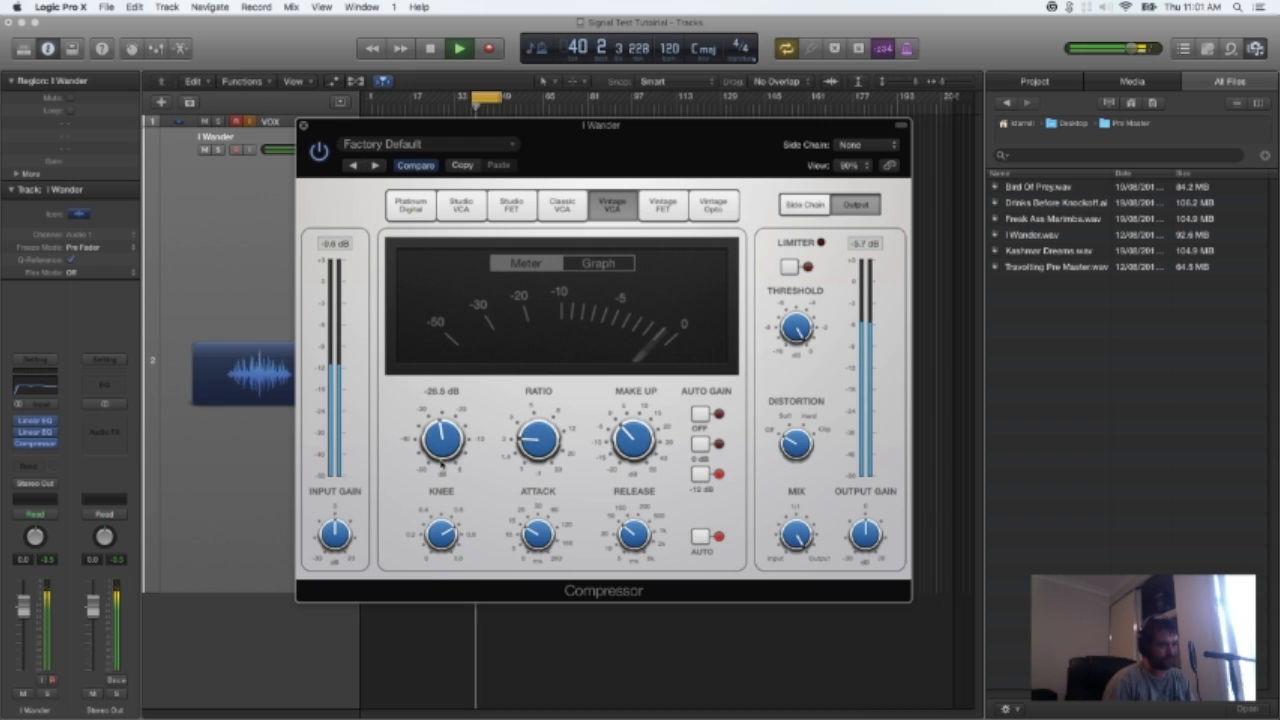
pyautogui.press('space')
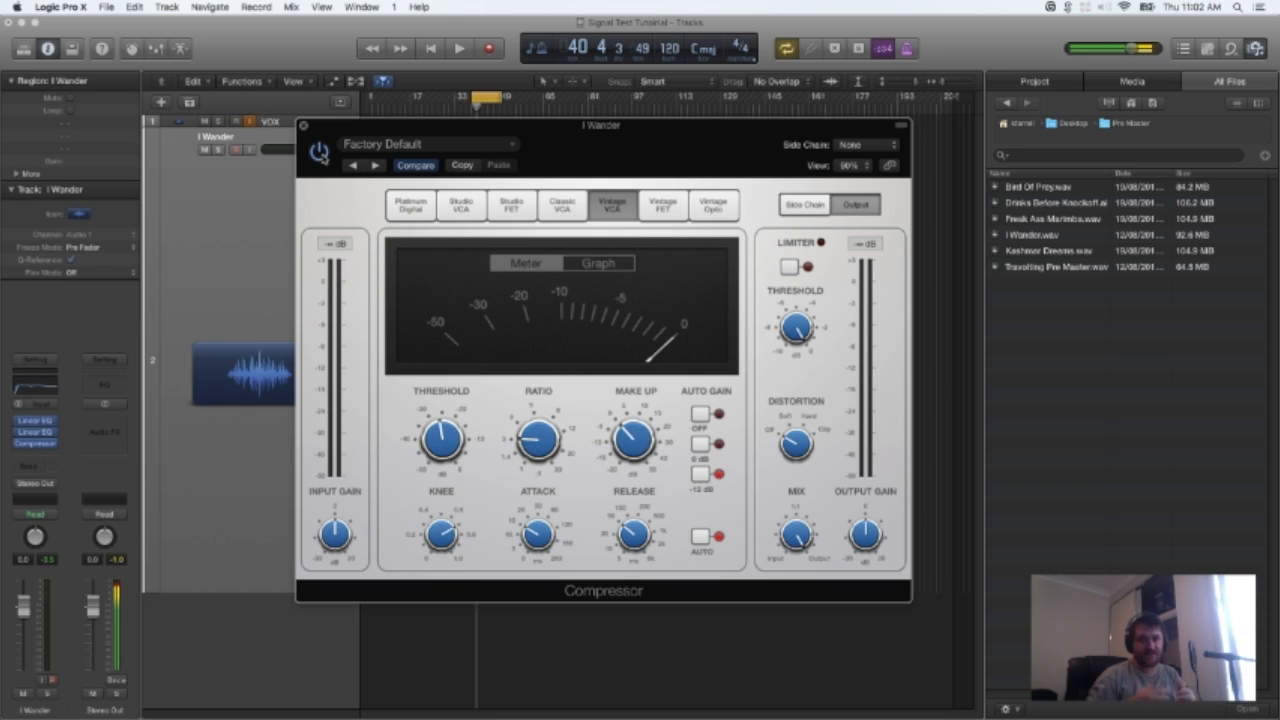
# Play short passages of the song to judge the Compressor's effect on the sound.
pyautogui.press('space')
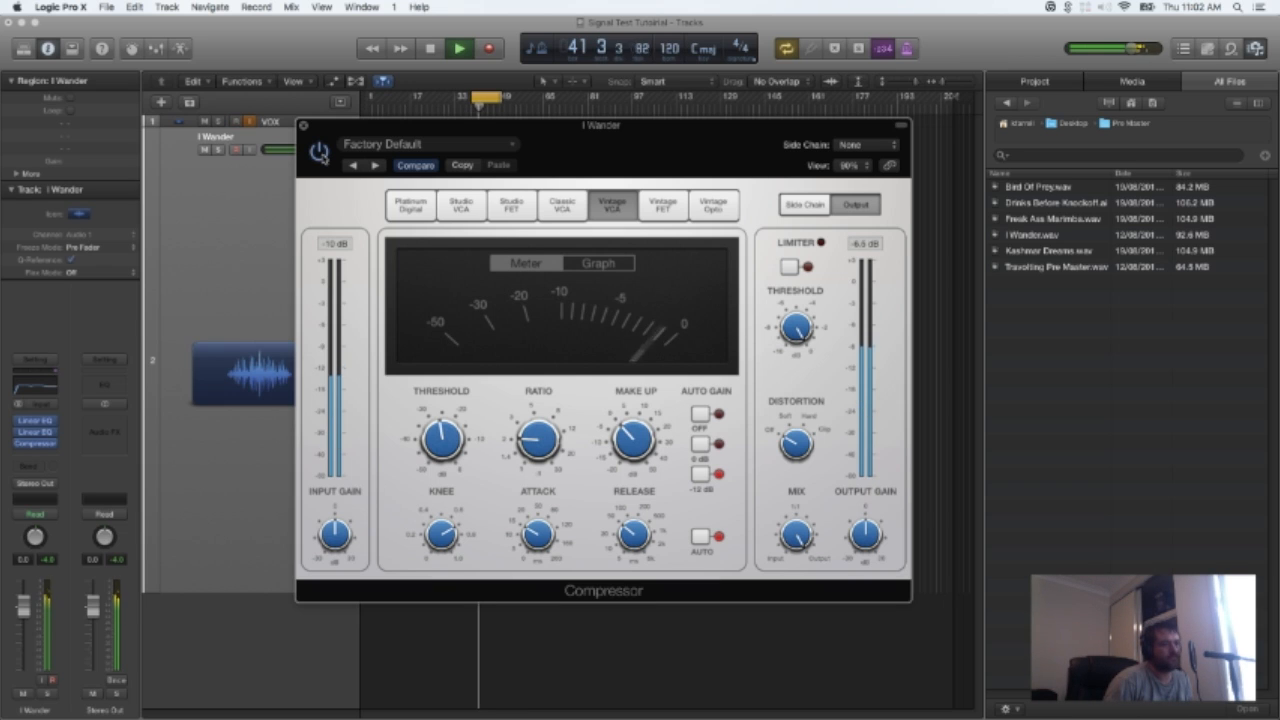
pyautogui.press('space')
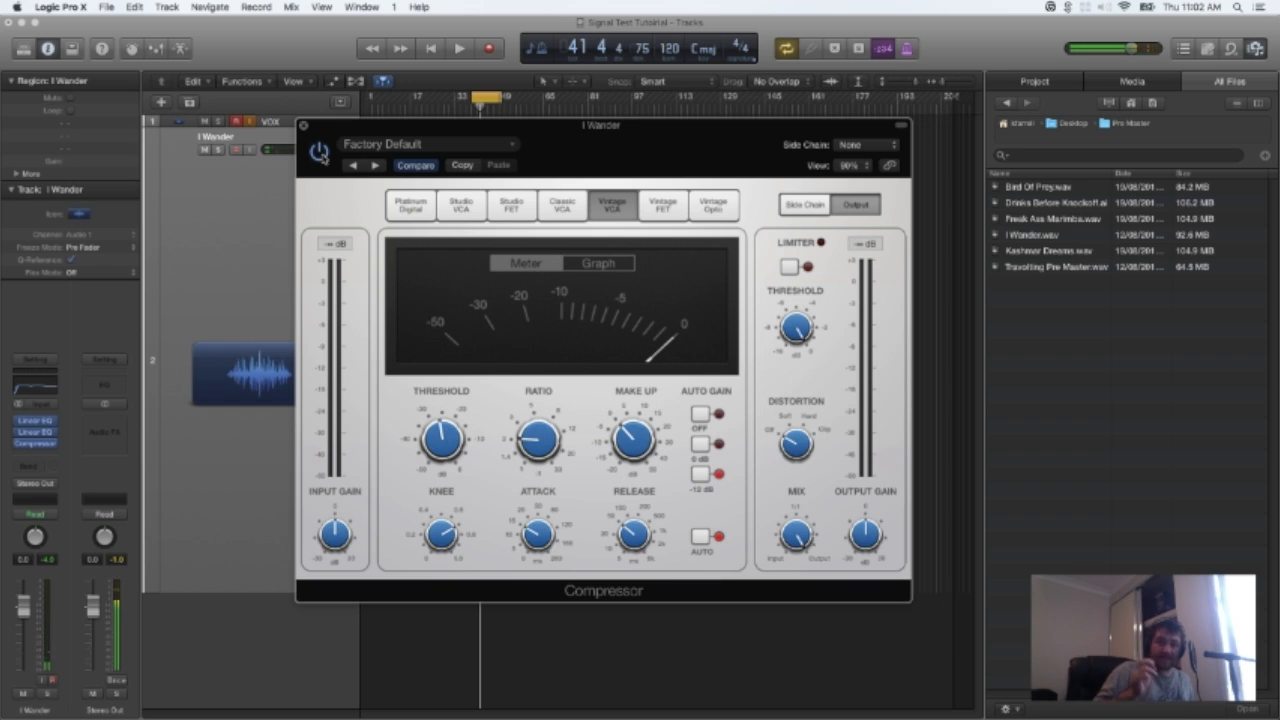
pyautogui.press('space')
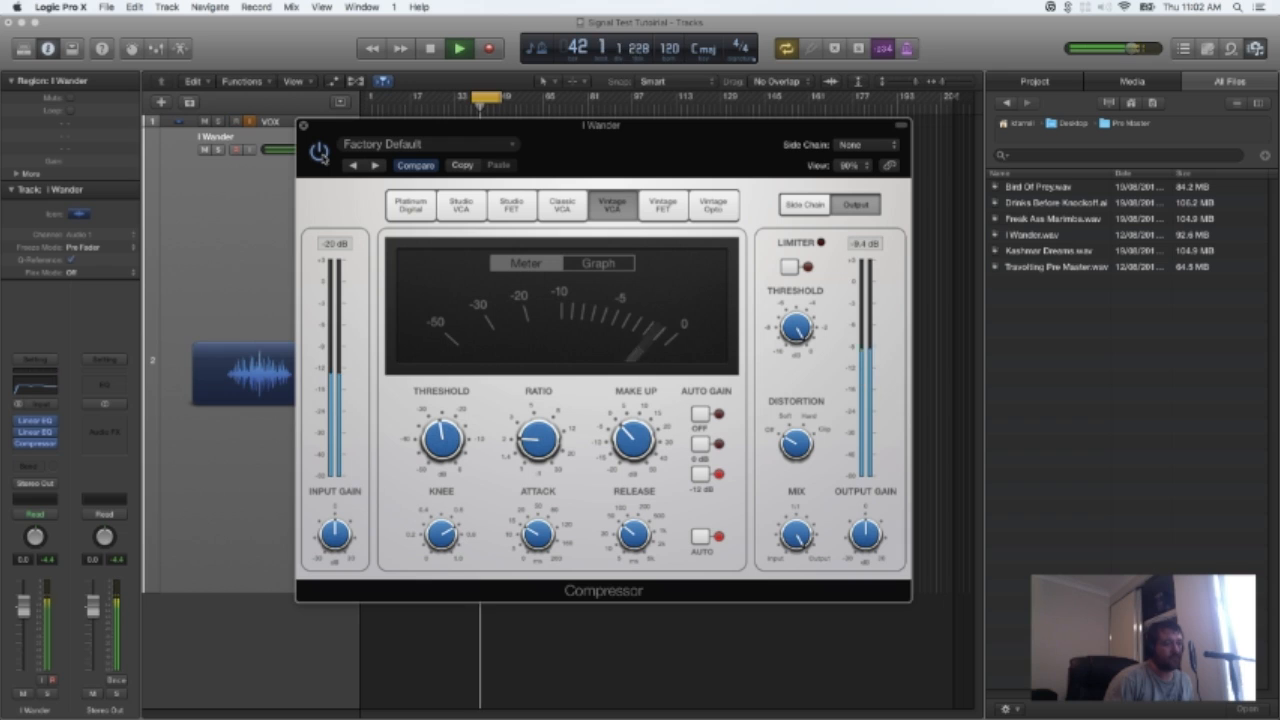
pyautogui.press('space')
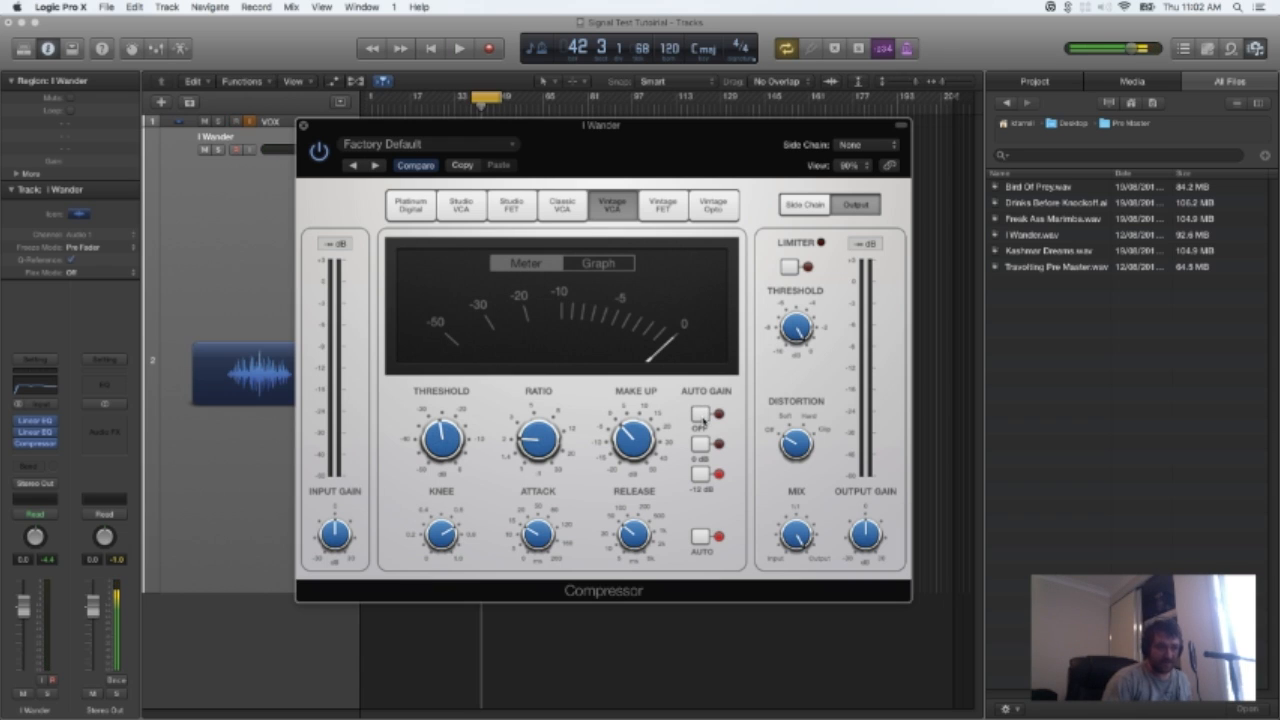
# Turn off the Compressor's auto gain and compare the song with the Compressor bypassed and active.
pyautogui.click(701, 414)
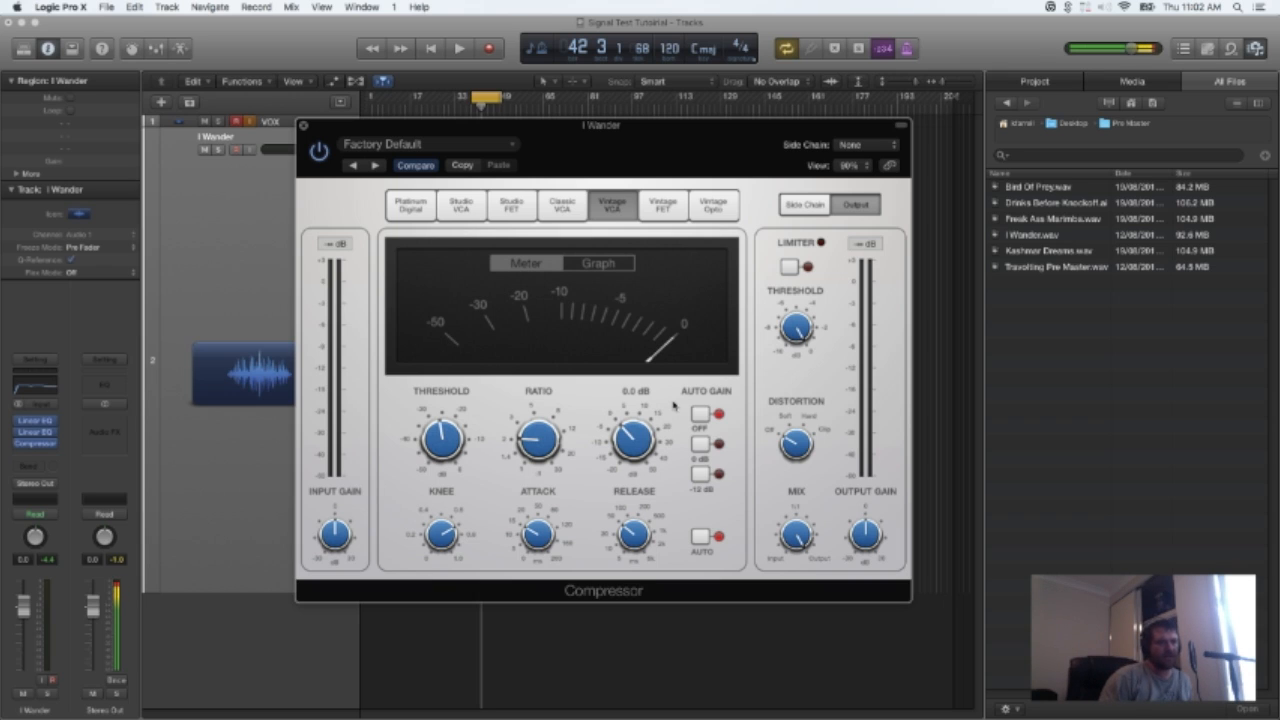
pyautogui.click(319, 153)
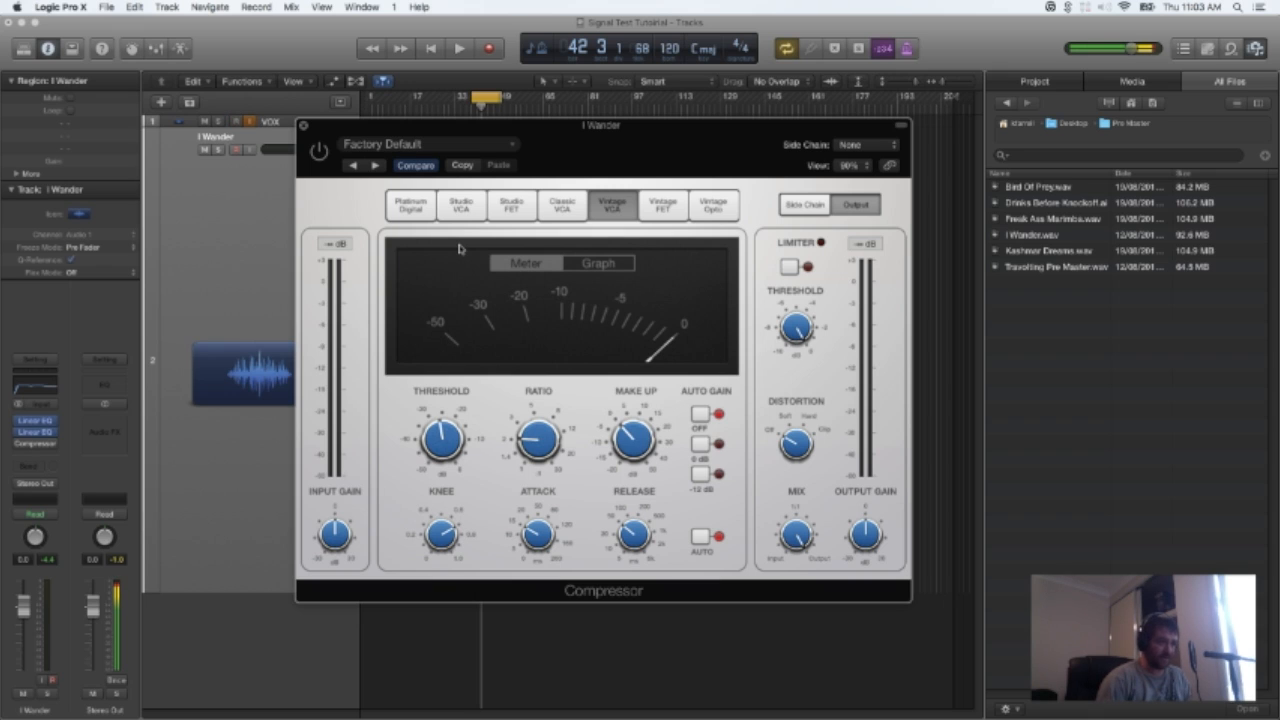
pyautogui.press('space')
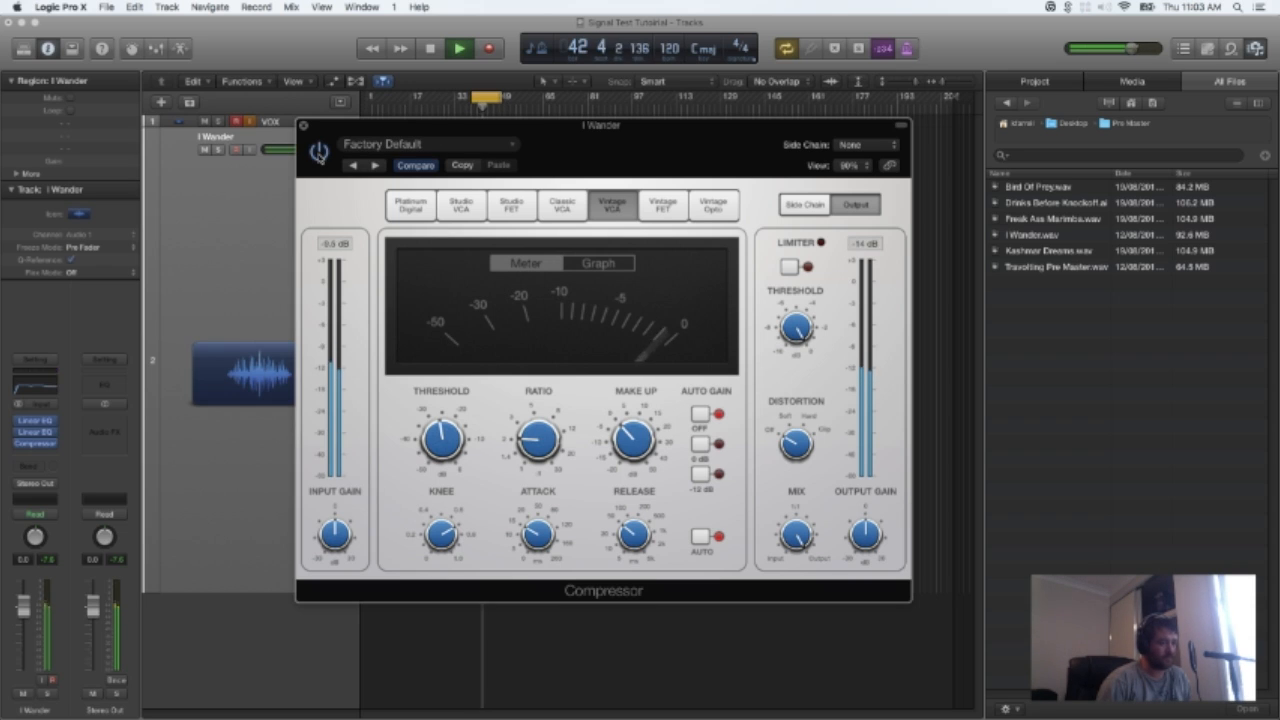
pyautogui.moveTo(547, 127); pyautogui.dragTo(490, 216)
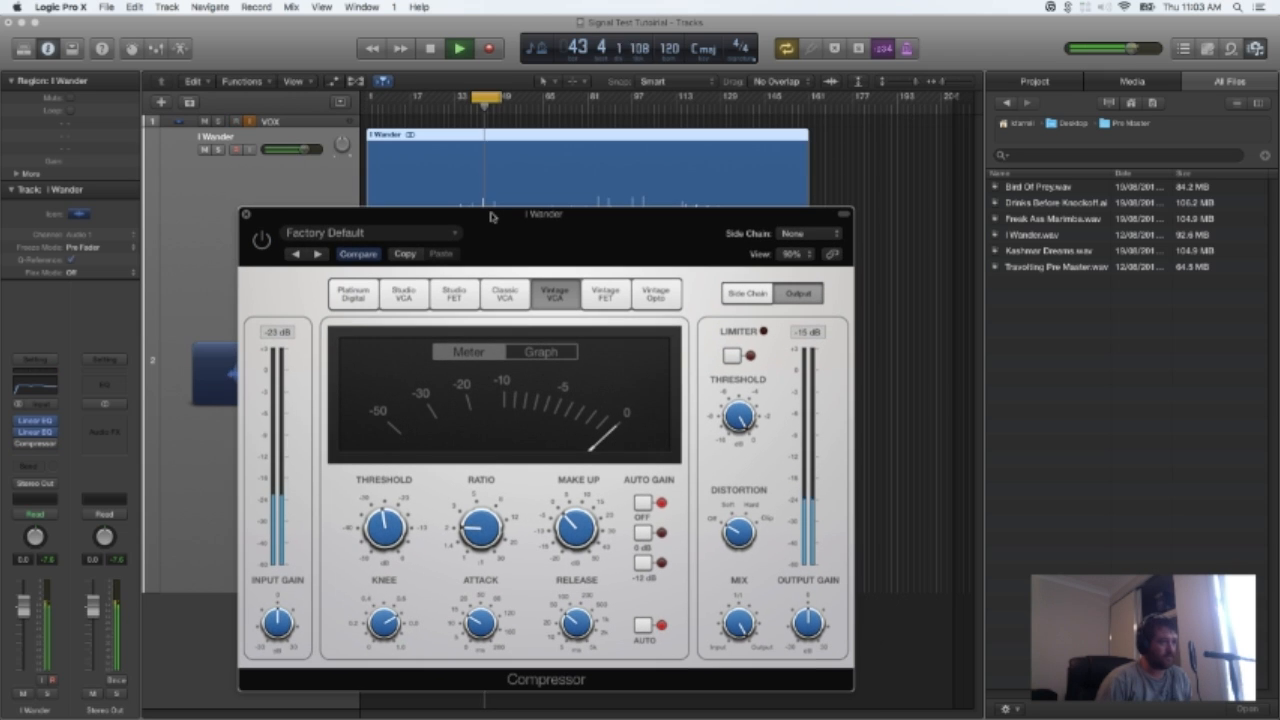
pyautogui.press('space')
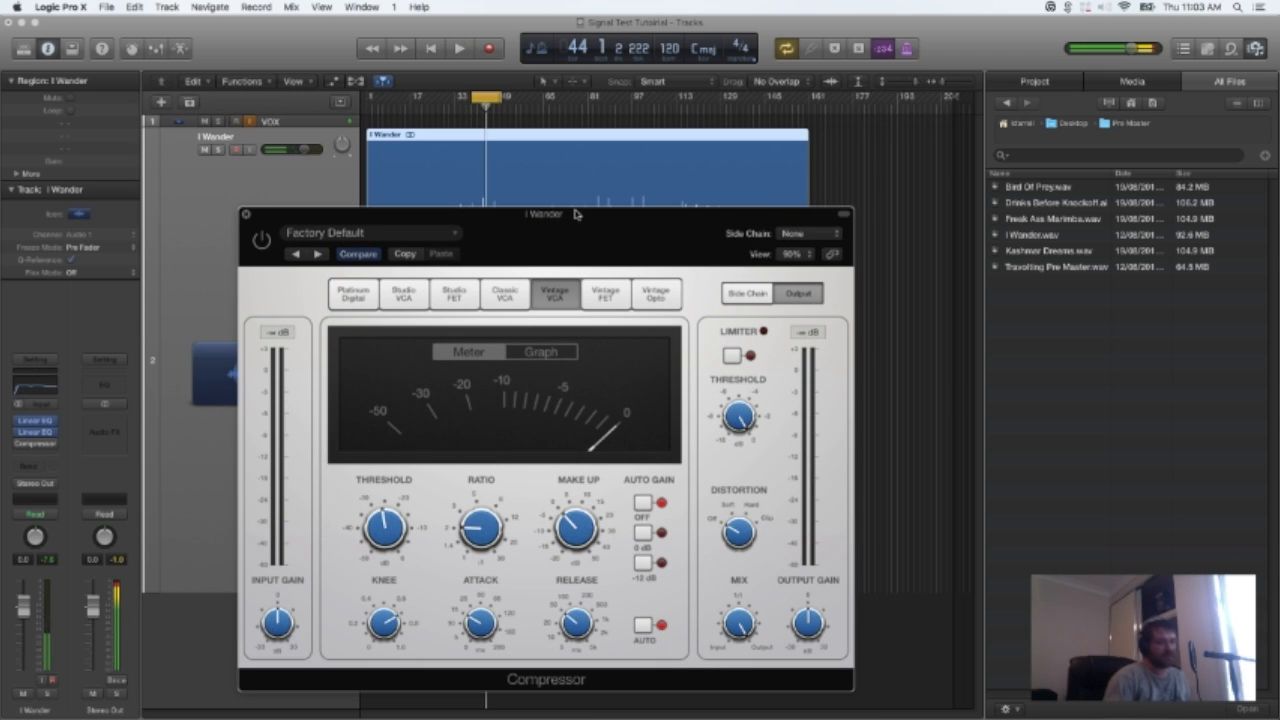
# Move the 11-bar cycle range to start at bar 51, then play it with the Compressor bypassed and re-enabled.
pyautogui.moveTo(576, 216); pyautogui.dragTo(543, 305)
pyautogui.moveTo(487, 103); pyautogui.dragTo(519, 100)
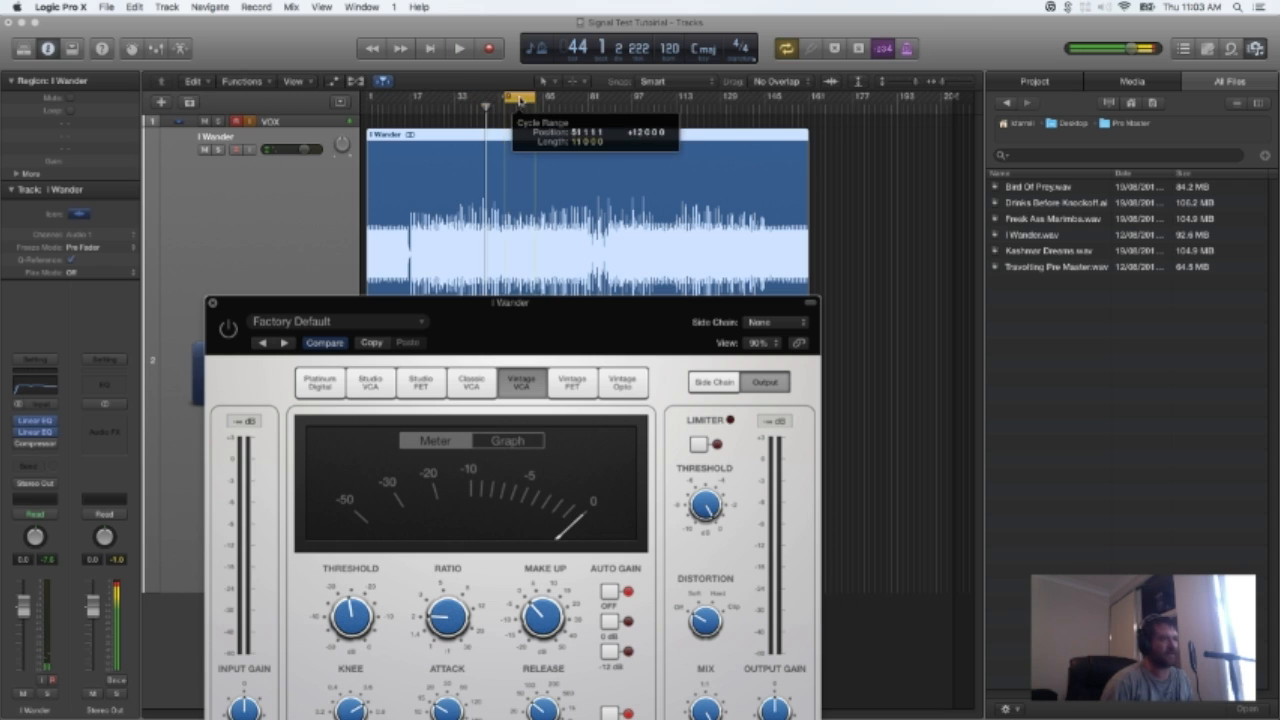
pyautogui.press('space')
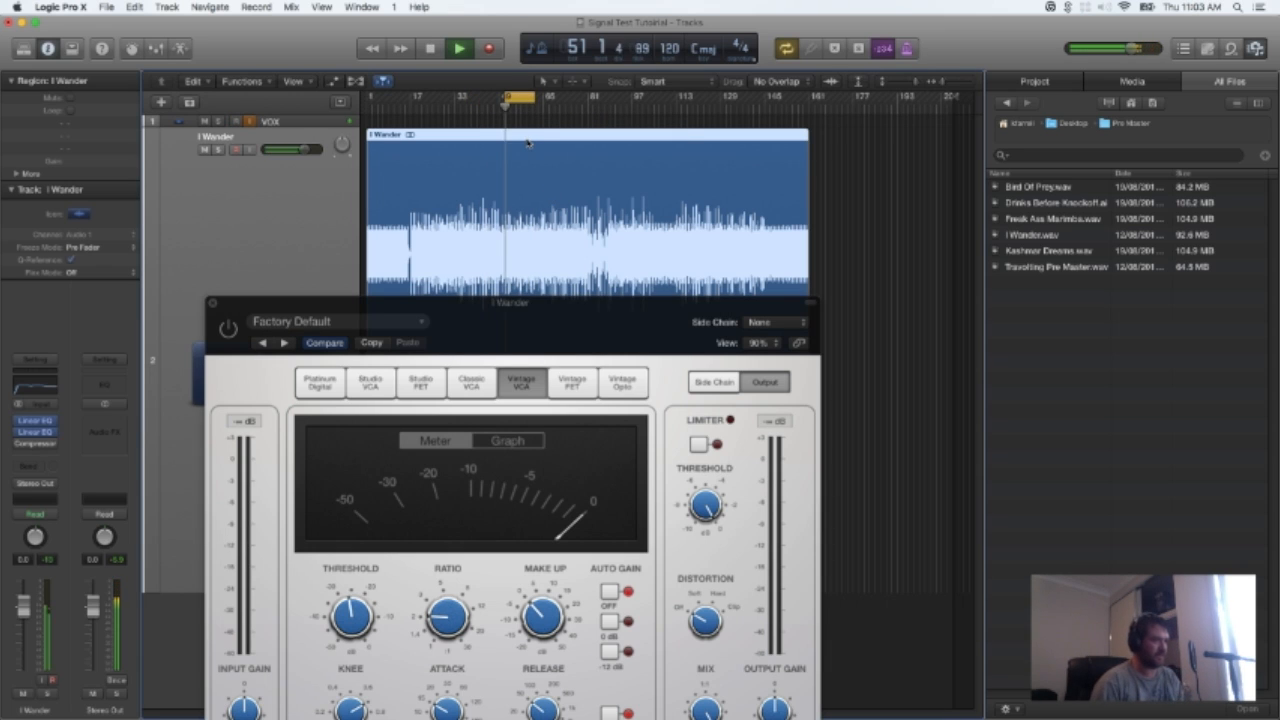
pyautogui.moveTo(588, 312); pyautogui.dragTo(644, 194)
pyautogui.click(282, 216)
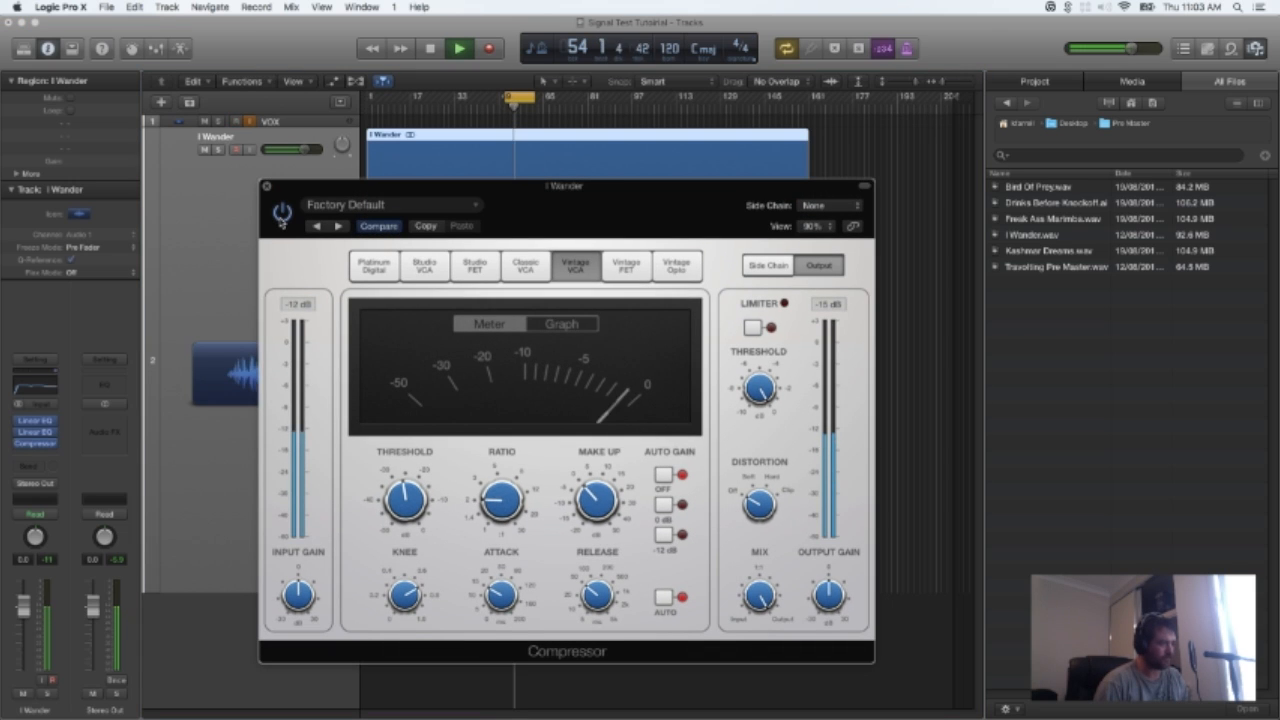
pyautogui.press('space')
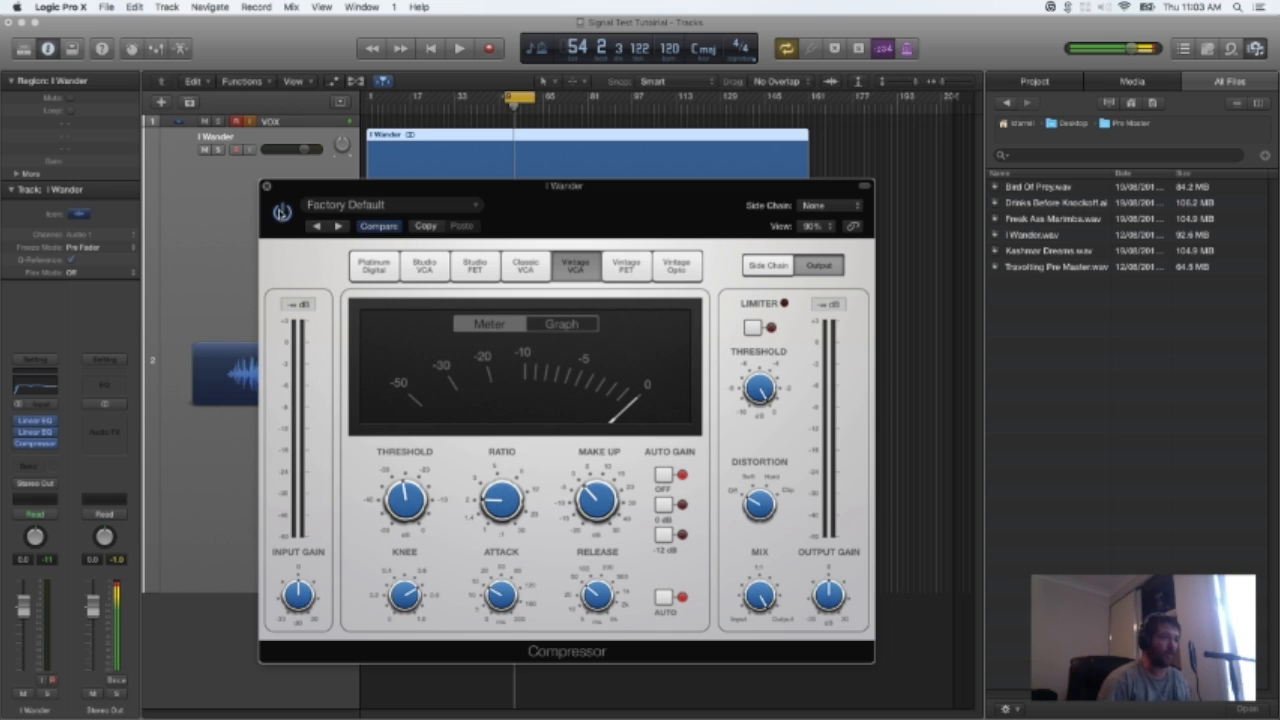
# Create one new audio track with Input 1 and Output 1 + 2, and select it below the I Wander track.
pyautogui.click(163, 102)
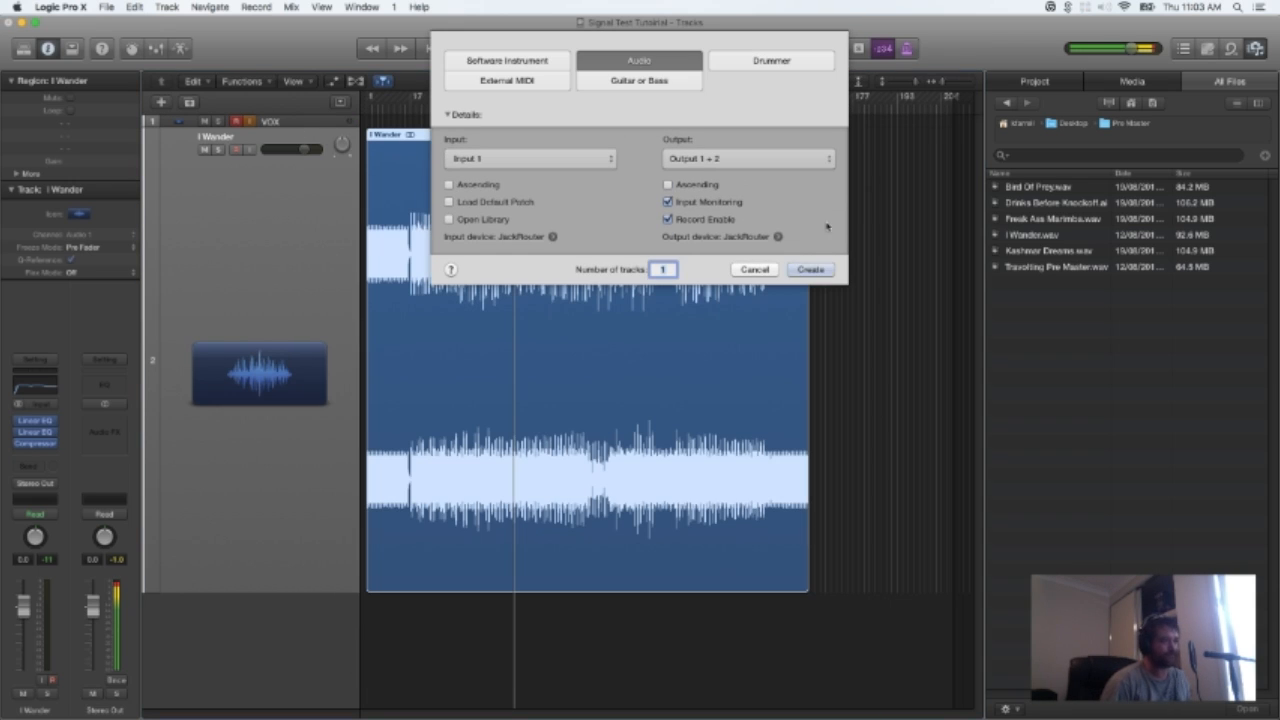
pyautogui.click(811, 267)
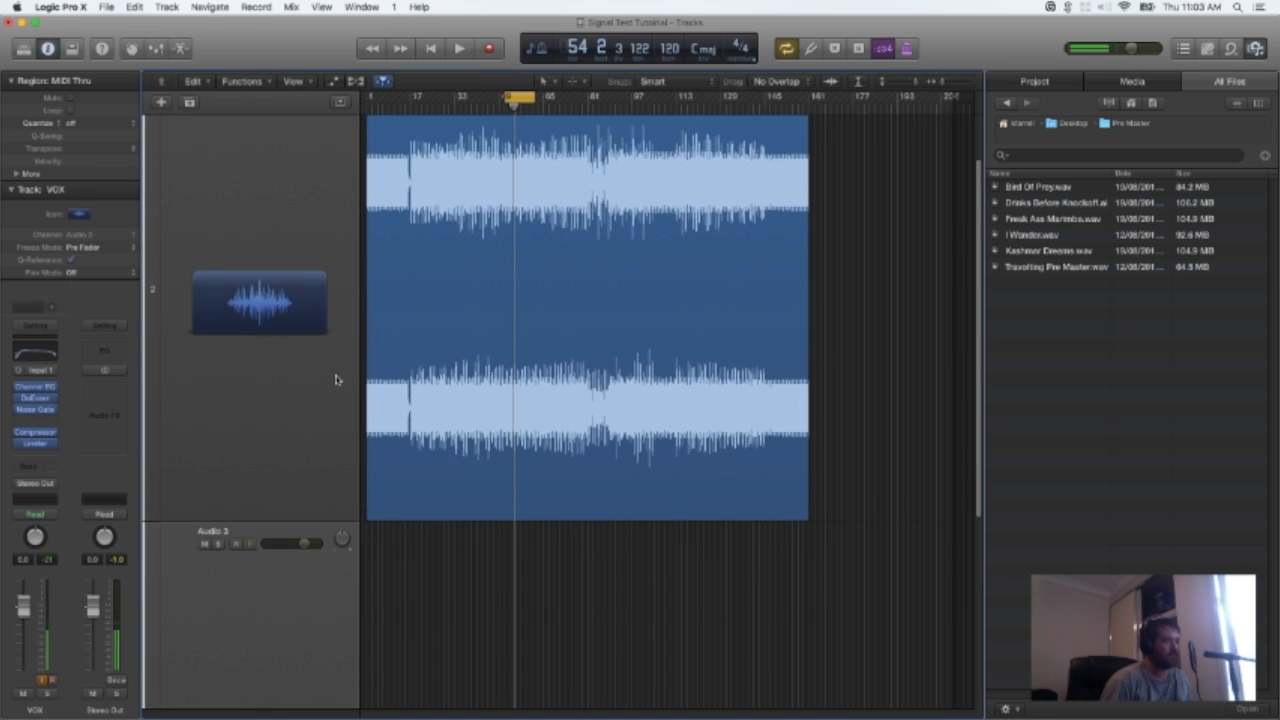
pyautogui.scroll(-3, 308, 462)
pyautogui.click(238, 447)
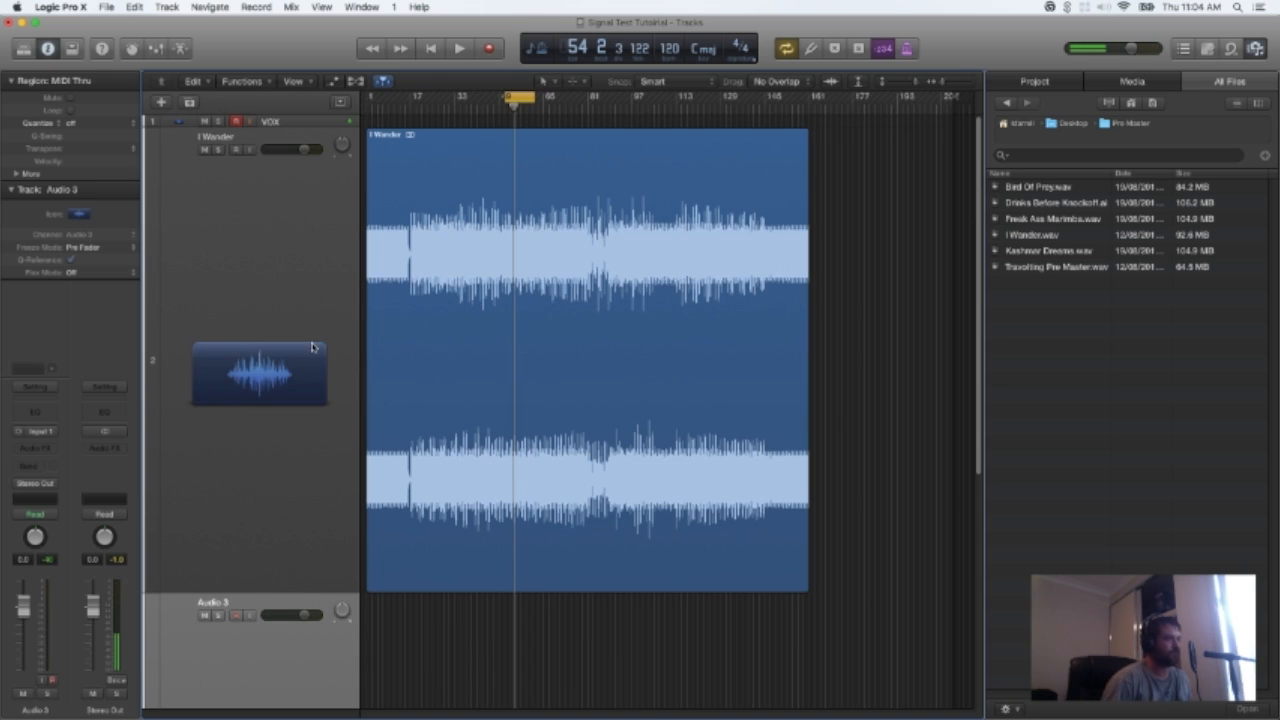
# Insert a Gain plug-in on the Audio 3 track and turn its gain down to -96 dB.
pyautogui.scroll(-10, 296, 505)
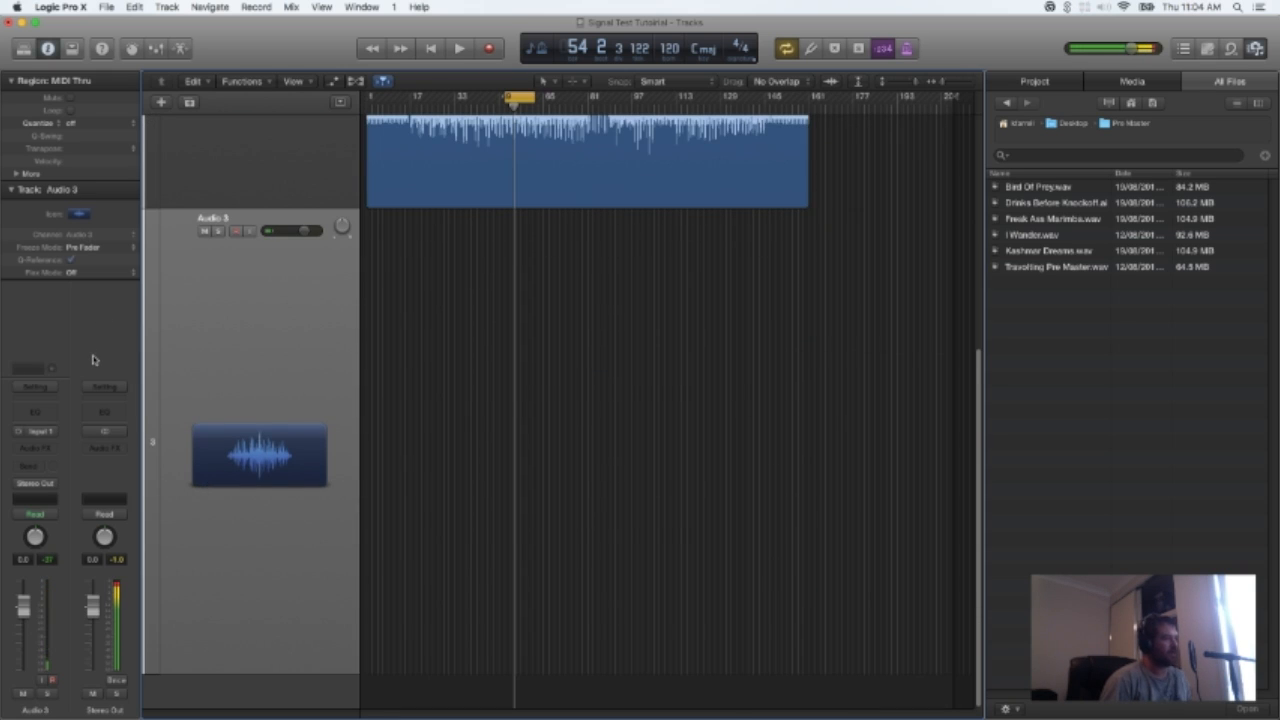
pyautogui.click(35, 448)
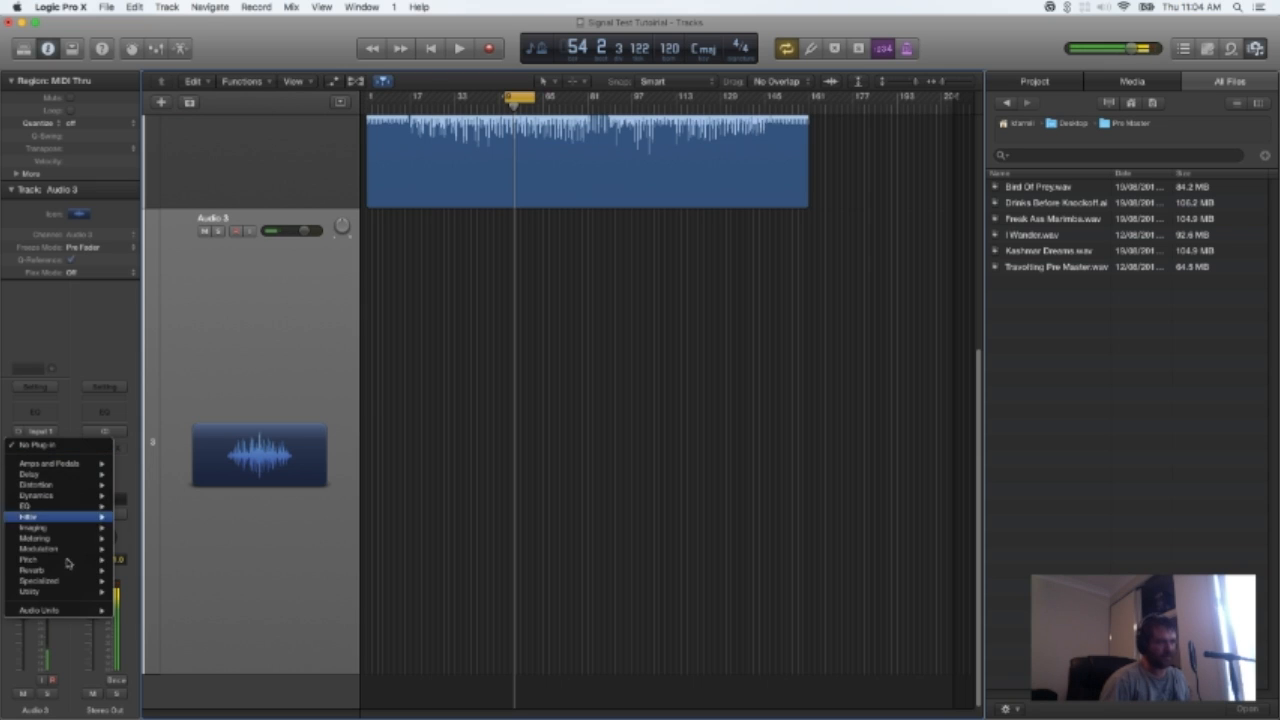
pyautogui.moveTo(89, 597)
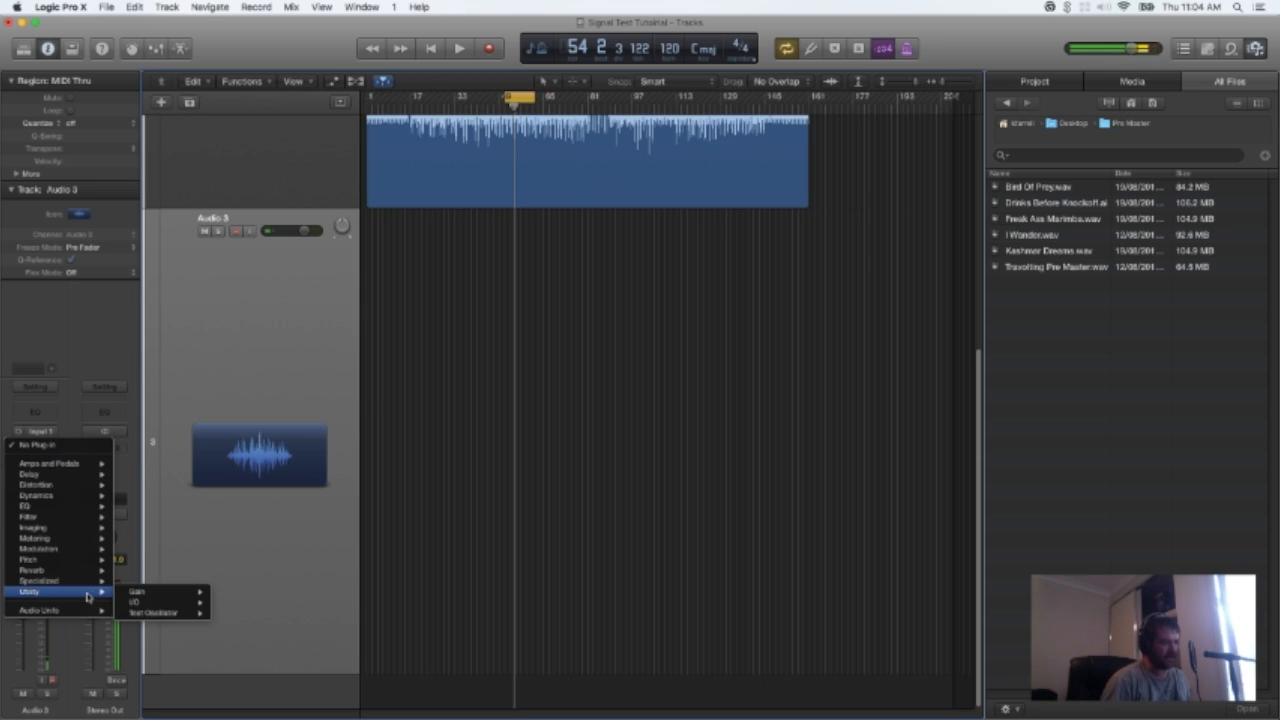
pyautogui.moveTo(168, 597)
pyautogui.click(566, 586)
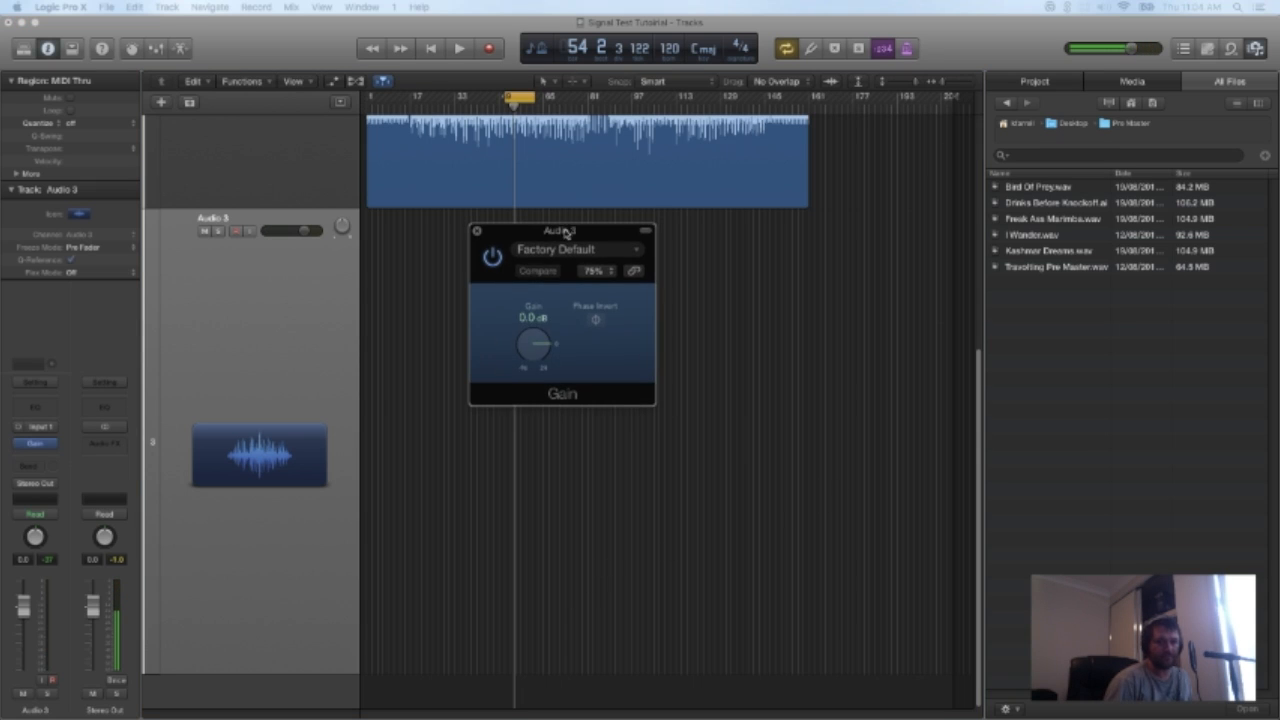
pyautogui.moveTo(536, 352); pyautogui.dragTo(530, 440)
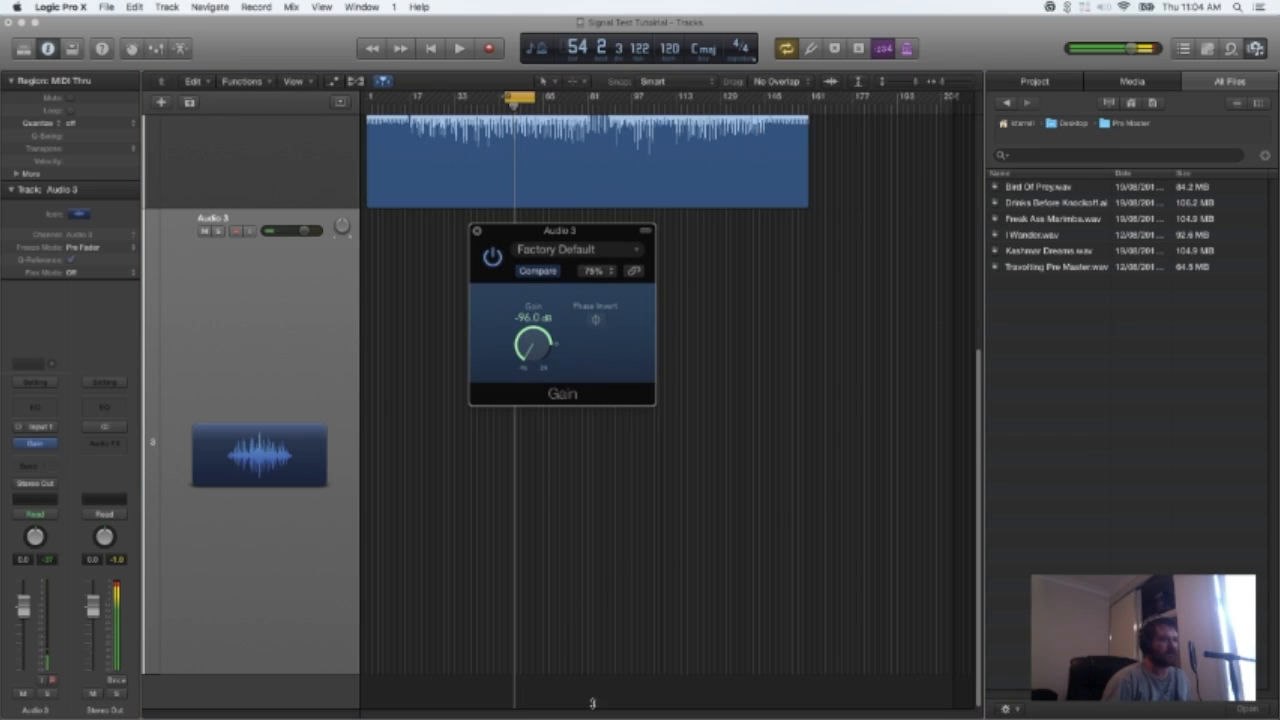
# Insert a Test Oscillator ahead of the Gain plug-in and set it to a 400 Hz square wave.
pyautogui.click(38, 442)
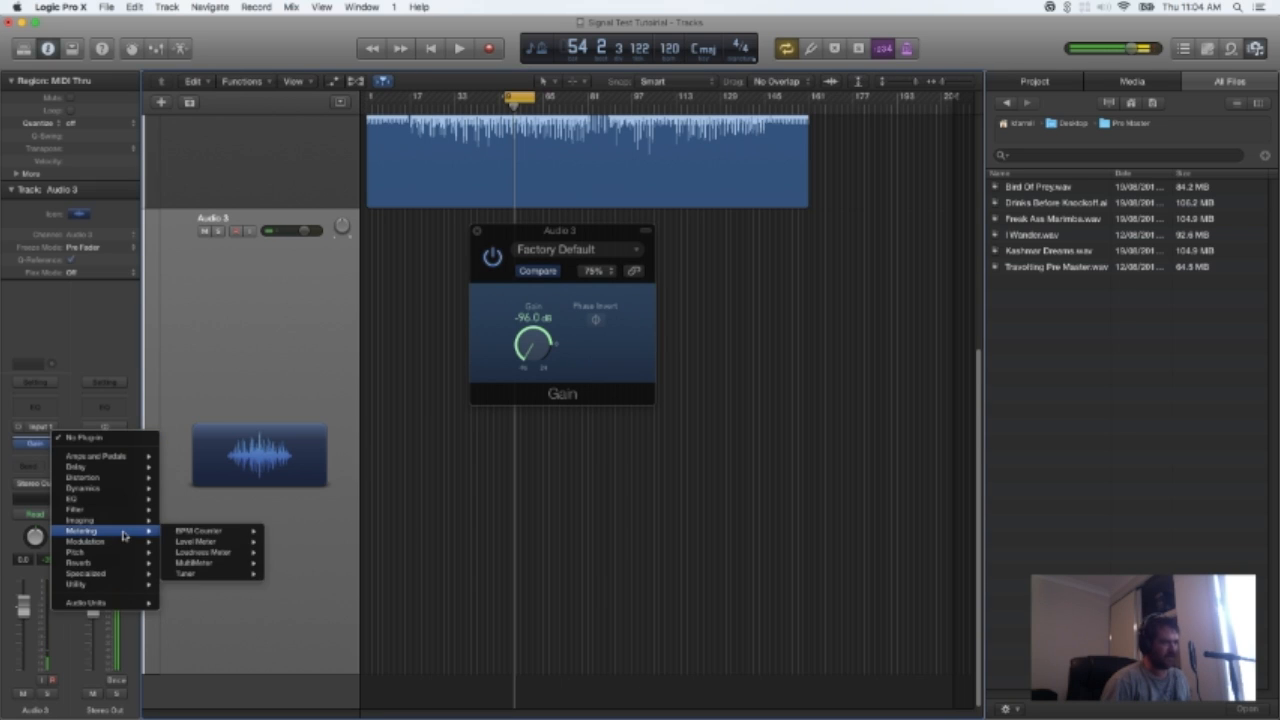
pyautogui.moveTo(112, 556)
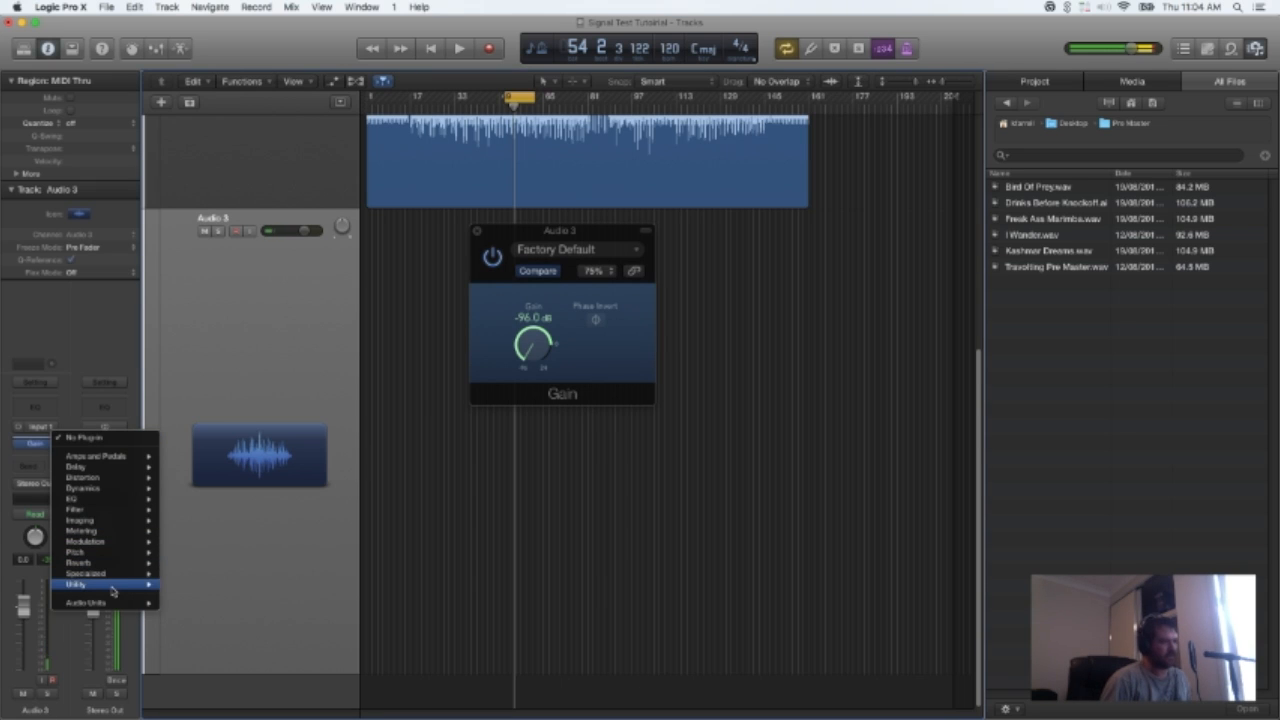
pyautogui.moveTo(122, 585)
pyautogui.moveTo(213, 590)
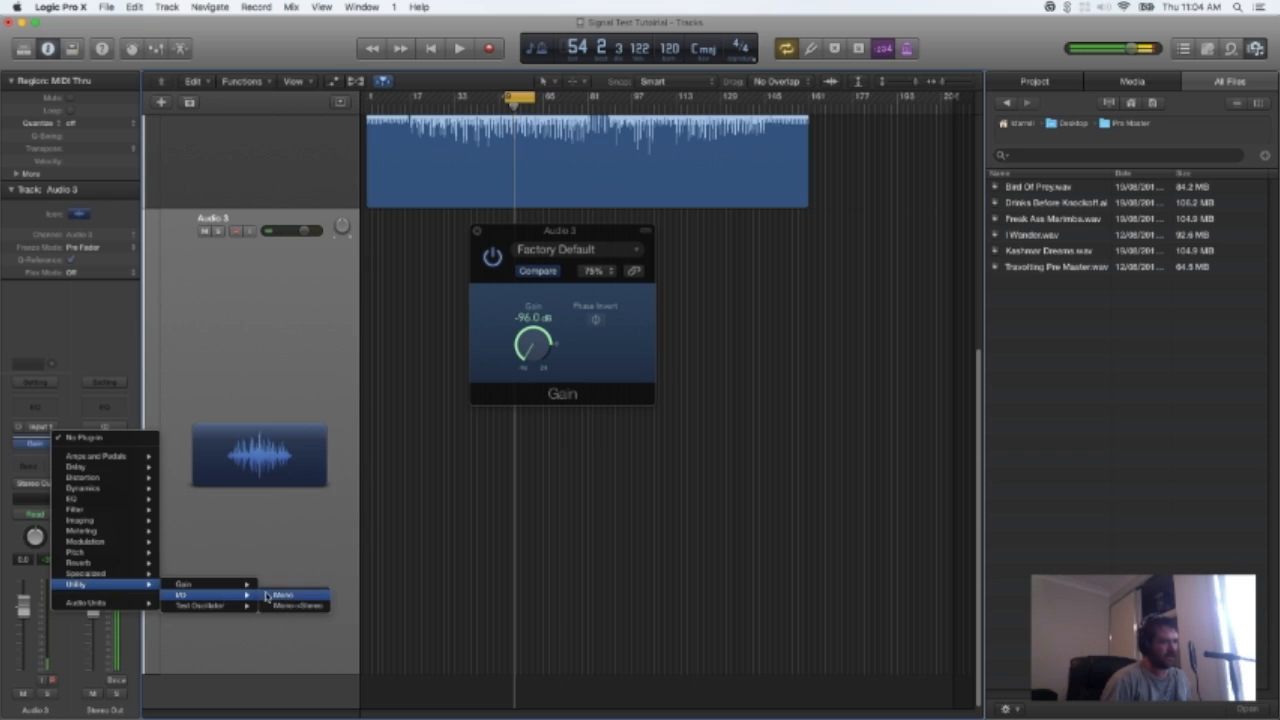
pyautogui.click(289, 606)
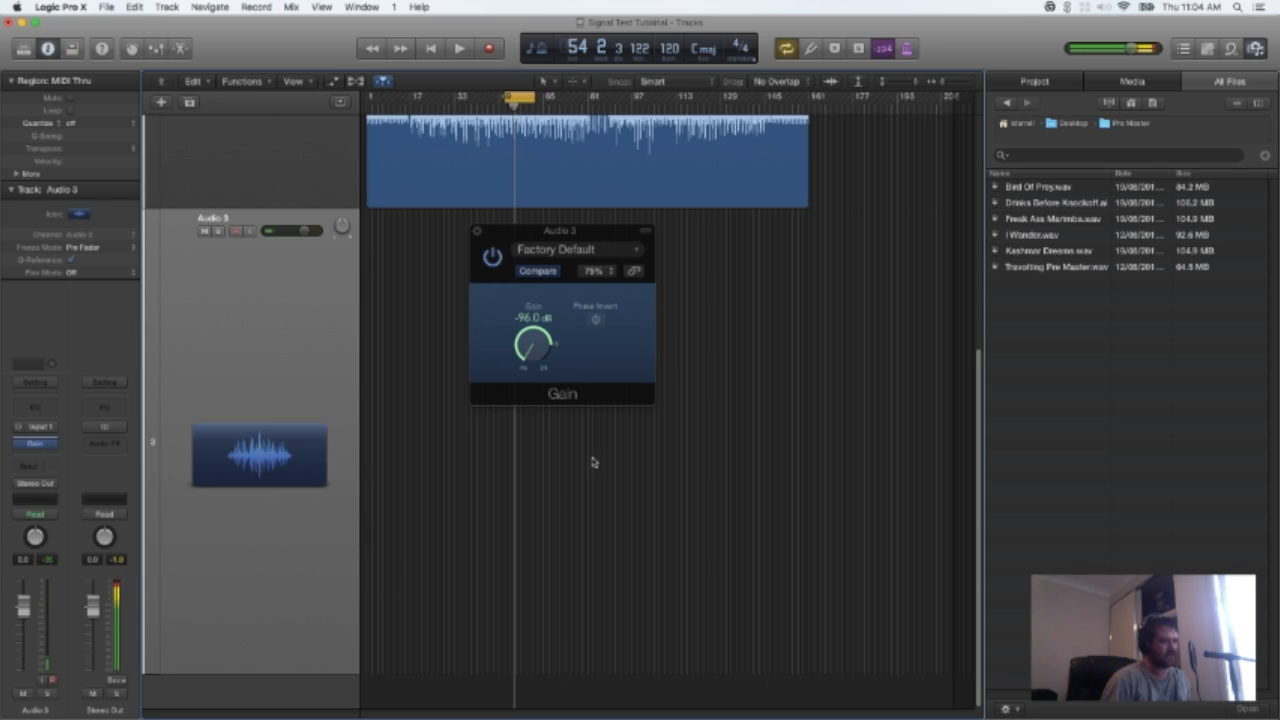
pyautogui.moveTo(700, 236); pyautogui.dragTo(407, 167)
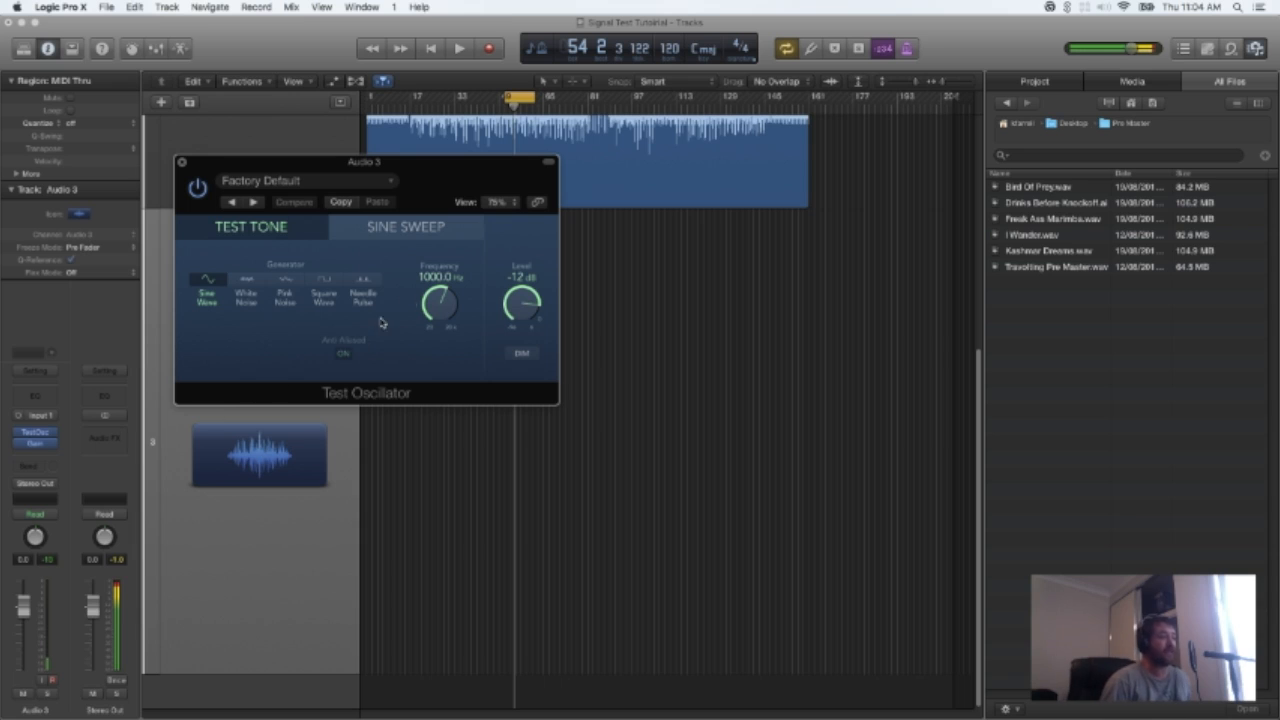
pyautogui.moveTo(440, 299); pyautogui.dragTo(435, 344)
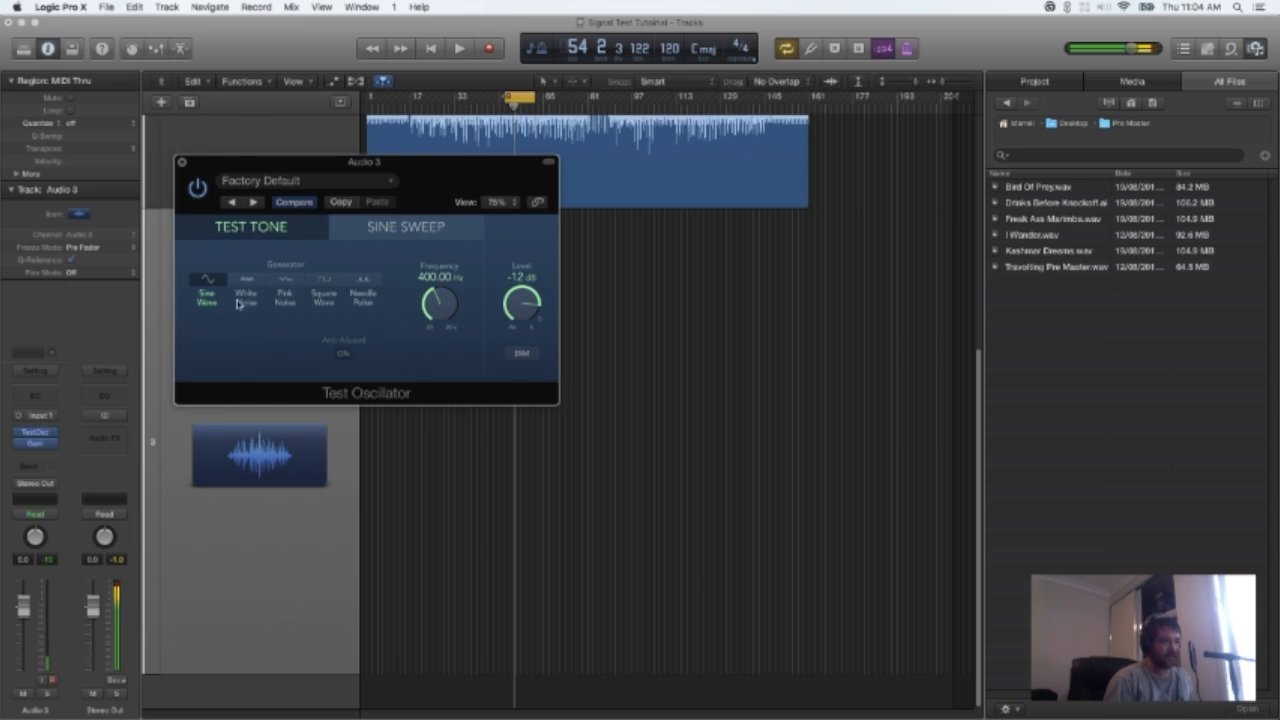
pyautogui.click(326, 285)
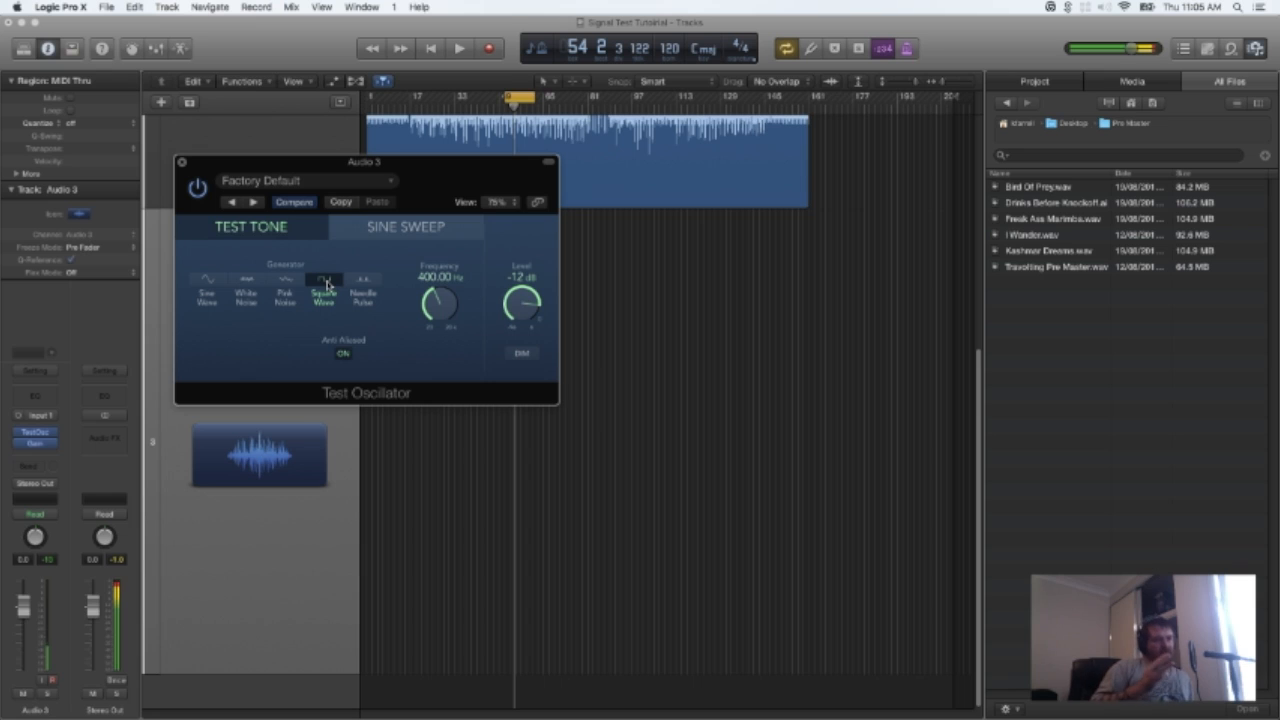
# Insert Voxengo's SPAN analyzer between the Test Oscillator and Gain plug-ins on the Audio 3 track.
pyautogui.click(42, 438)
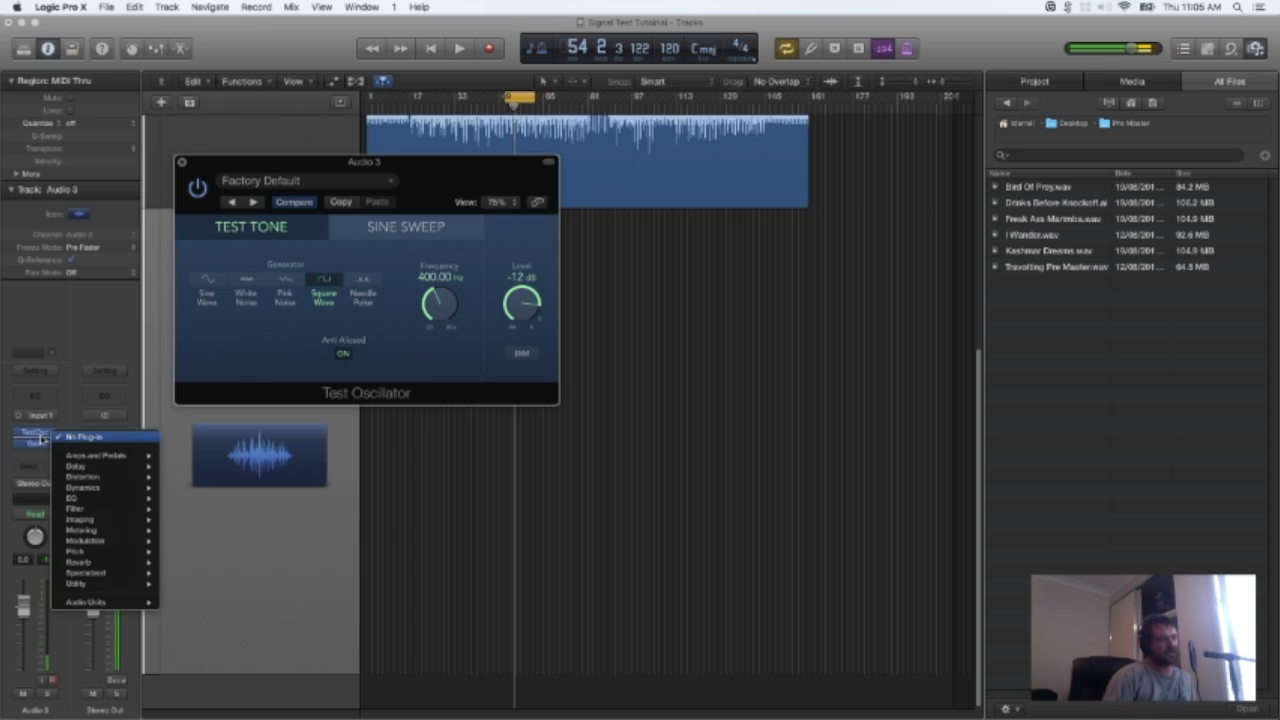
pyautogui.moveTo(145, 601)
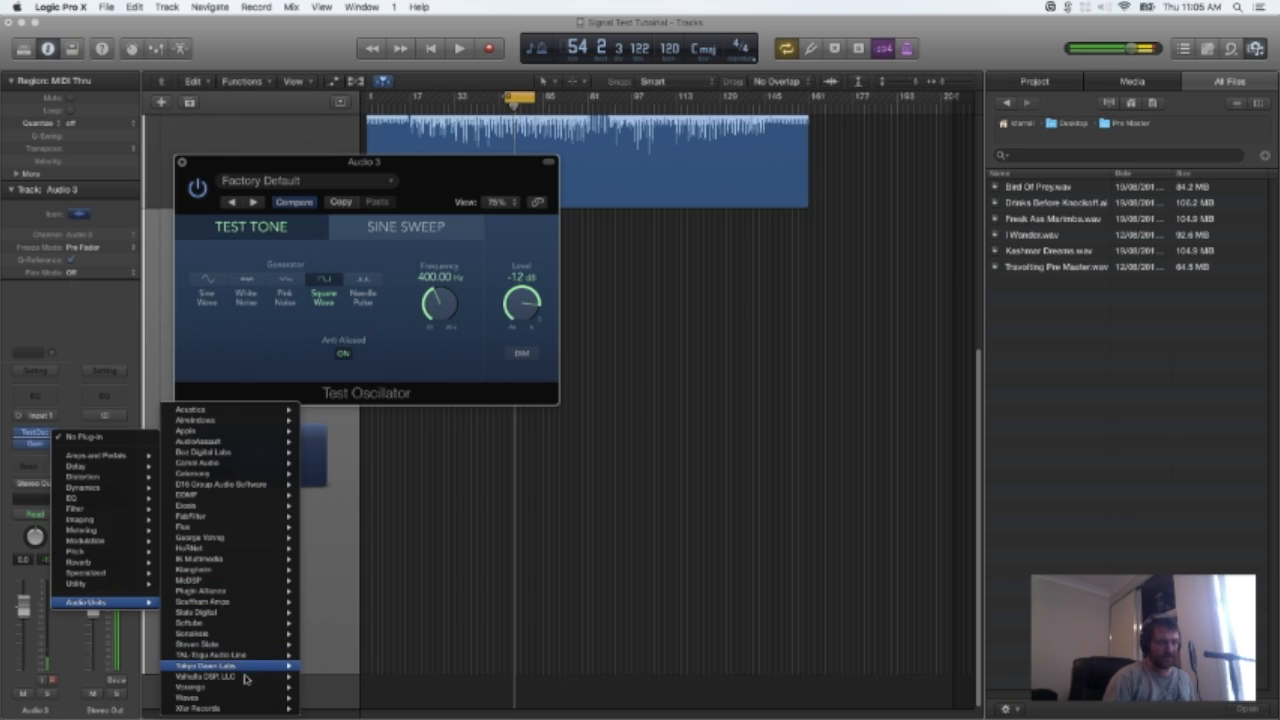
pyautogui.moveTo(248, 568)
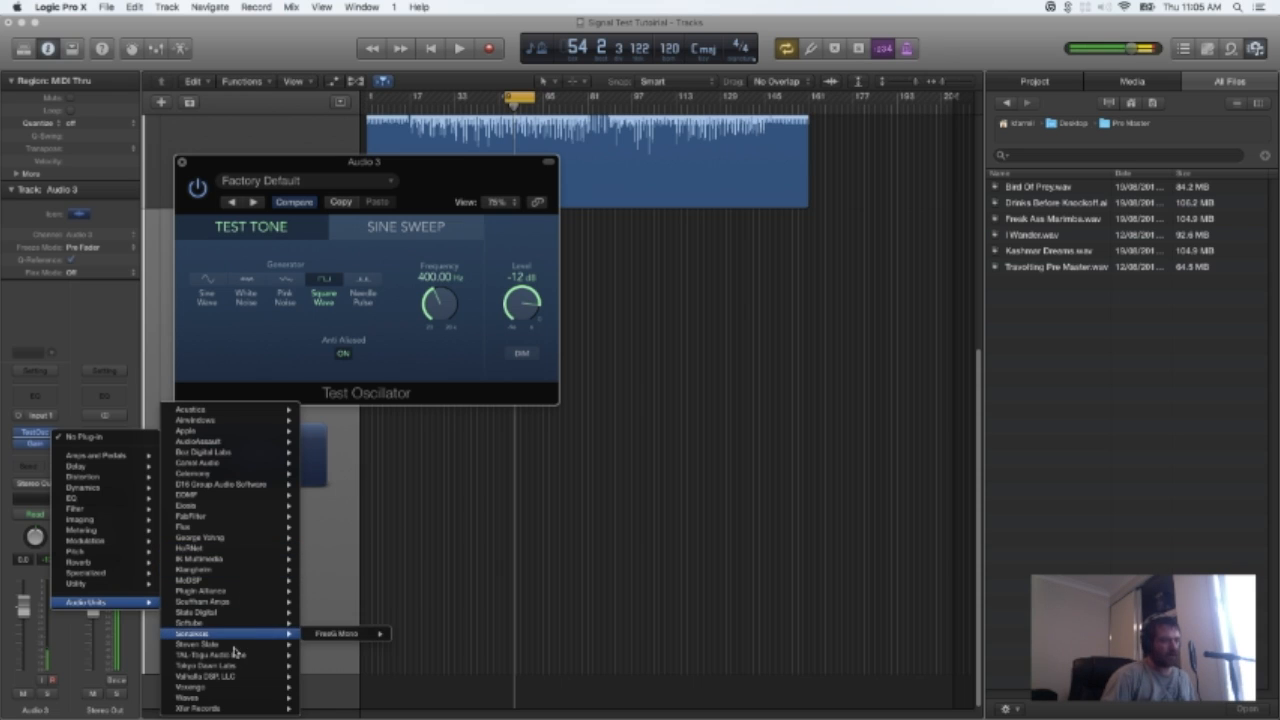
pyautogui.moveTo(238, 689)
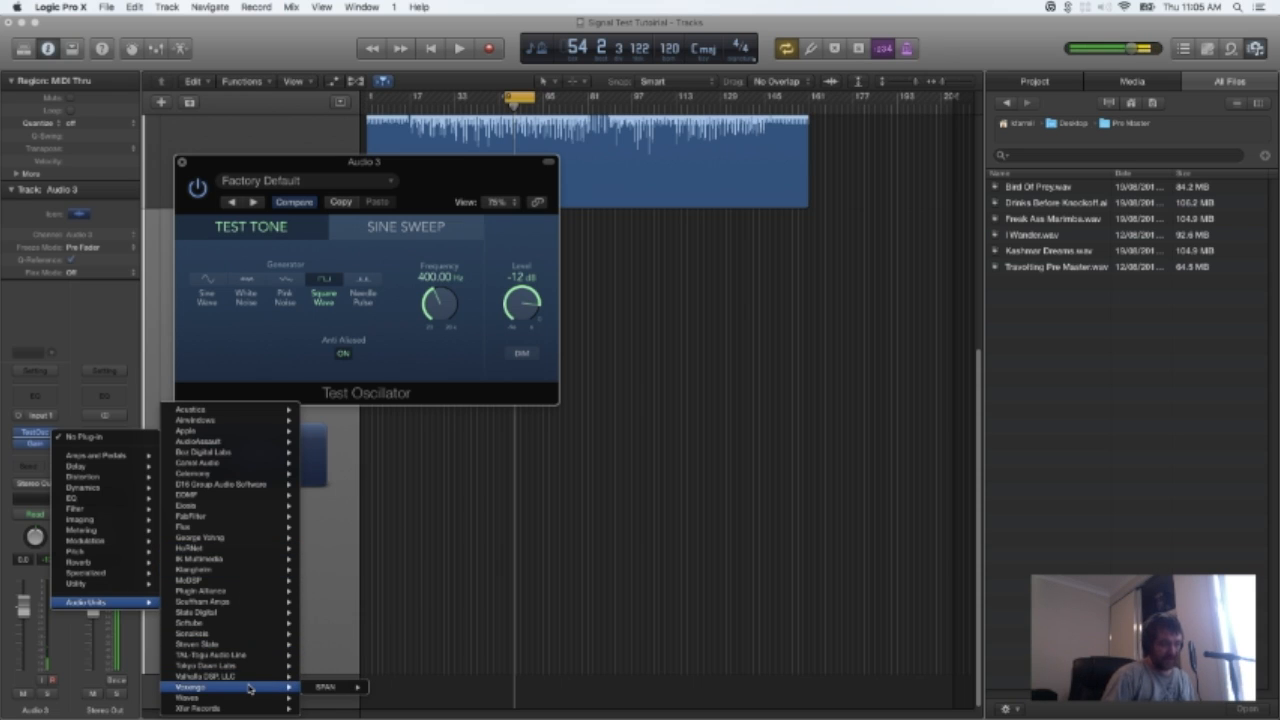
pyautogui.click(328, 689)
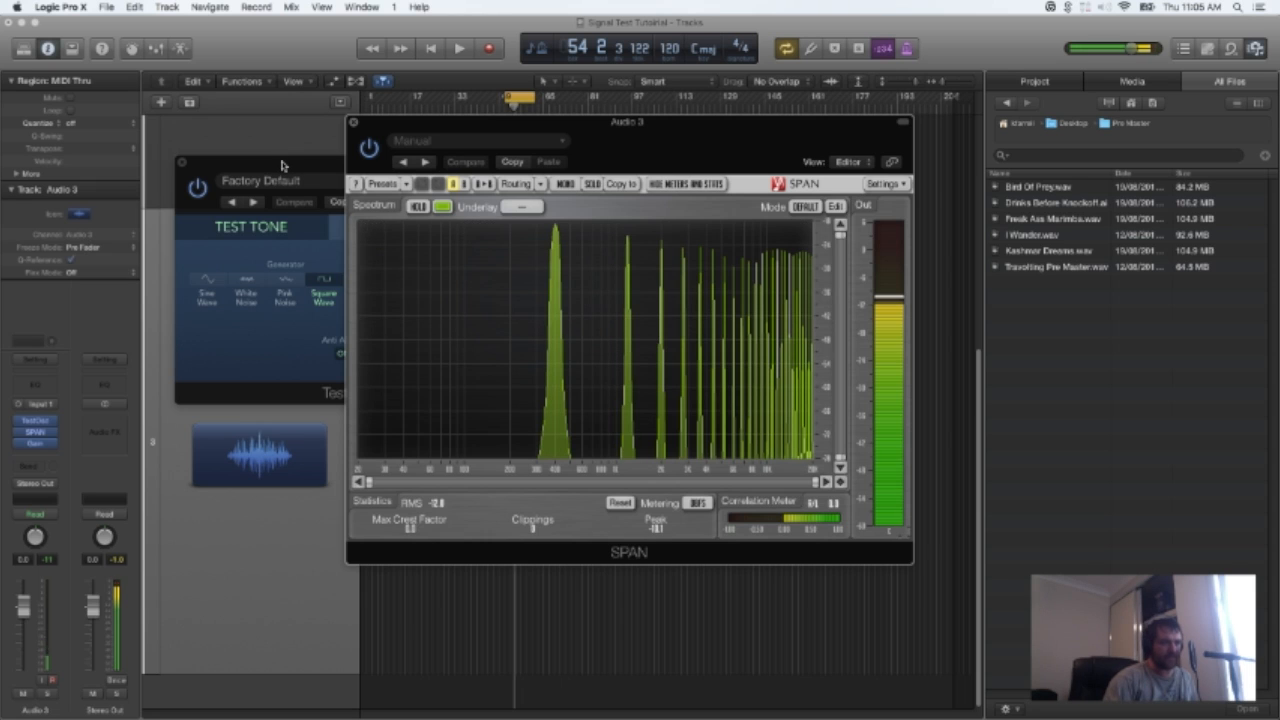
# Compare the oscillator's Needle Pulse and Square Wave spectra in SPAN, with both plug-in windows in view.
pyautogui.moveTo(278, 162); pyautogui.dragTo(158, 92)
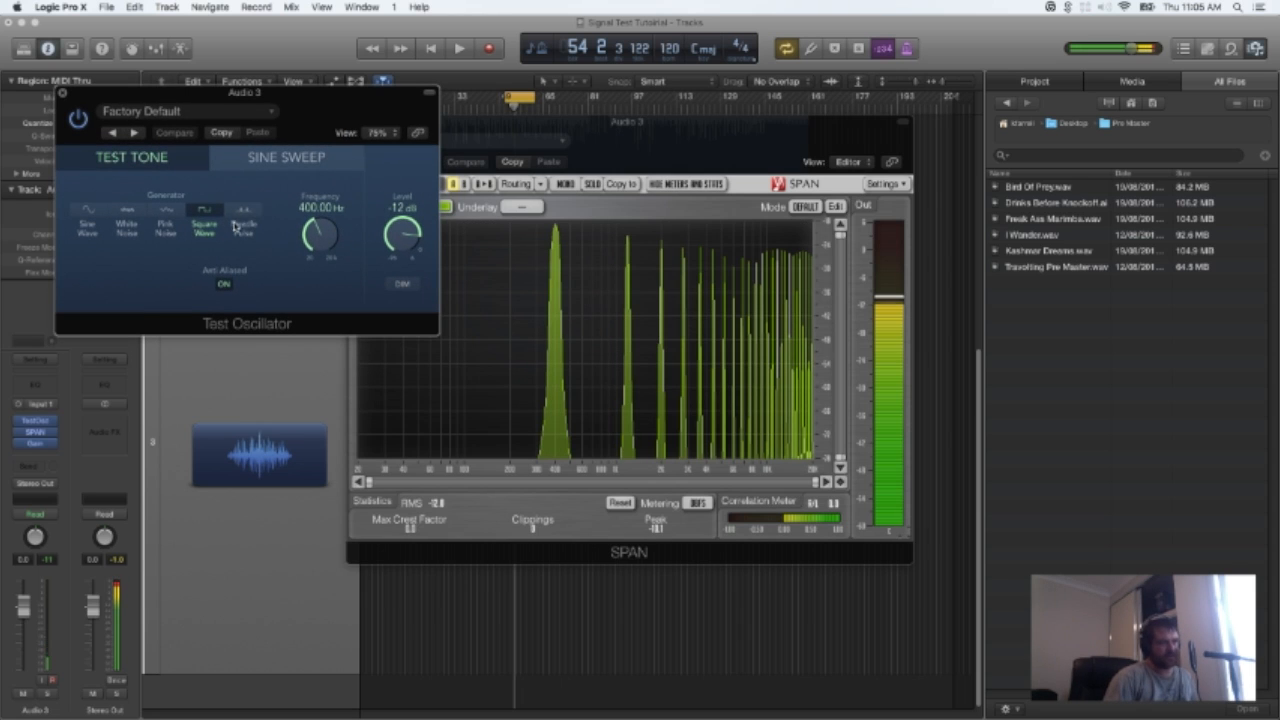
pyautogui.click(244, 214)
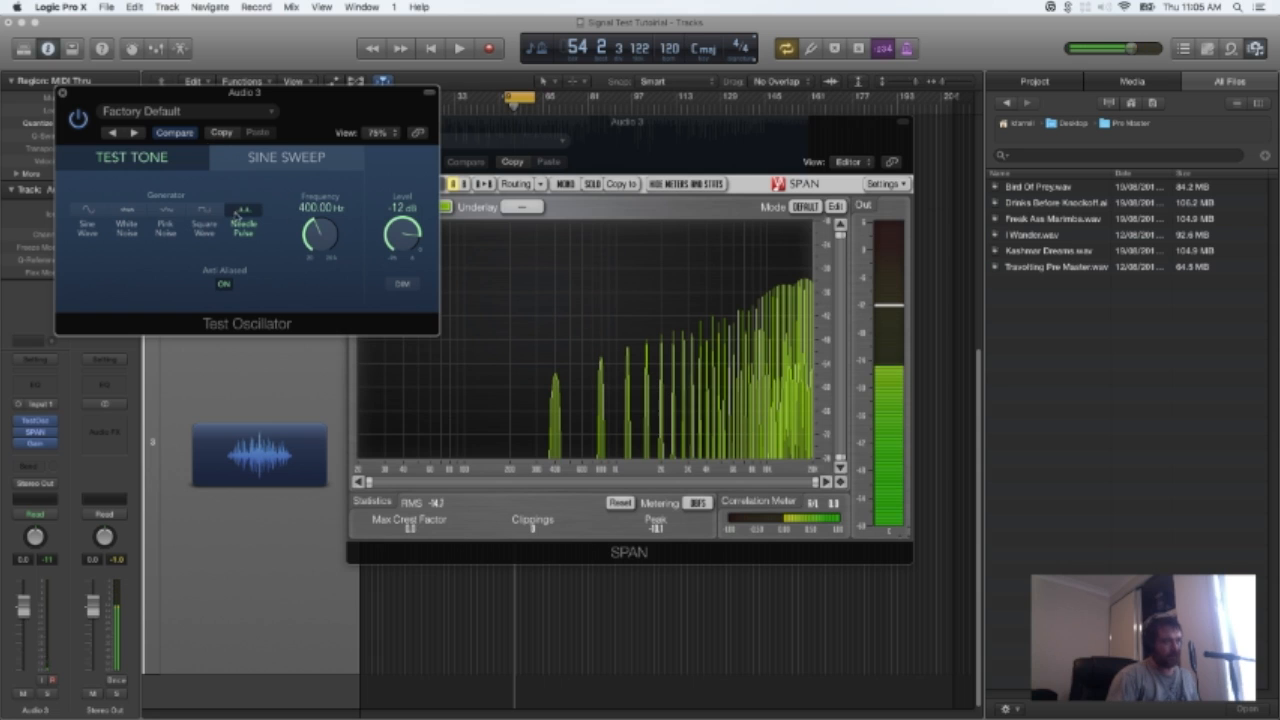
pyautogui.click(204, 212)
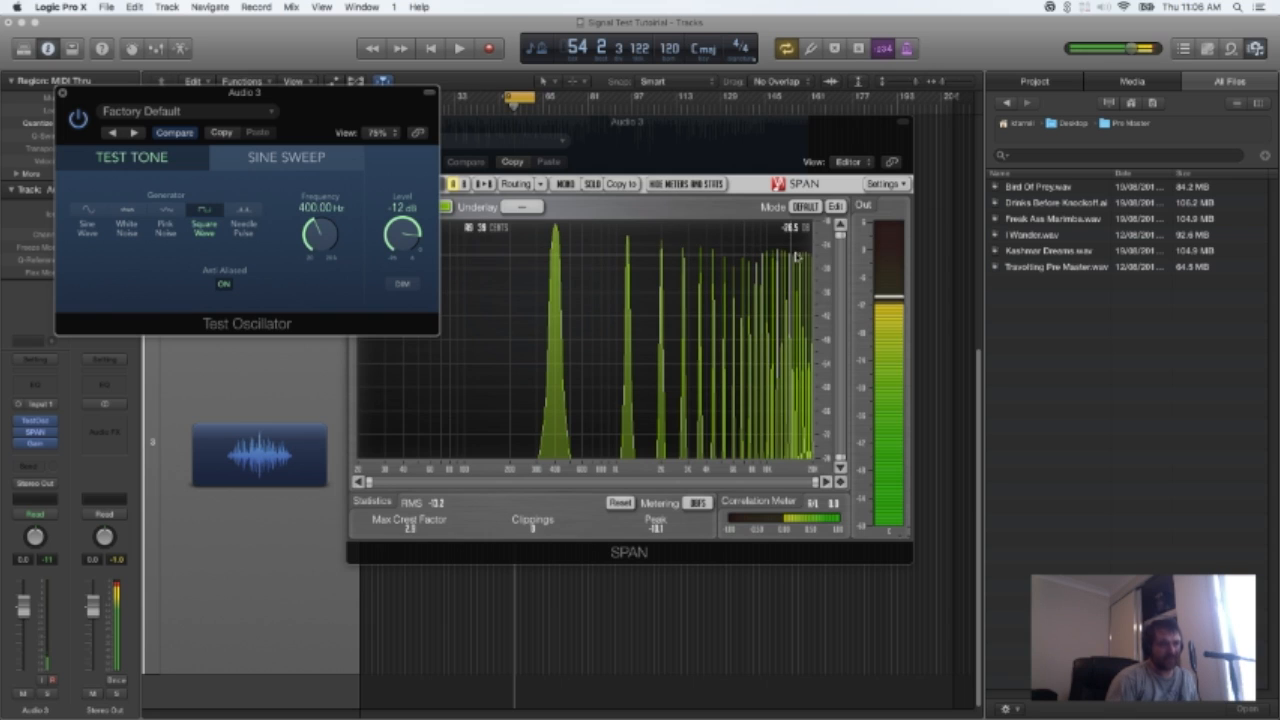
# Insert a Compressor between the Test Oscillator and SPAN, and place its window beside the SPAN window.
pyautogui.click(40, 430)
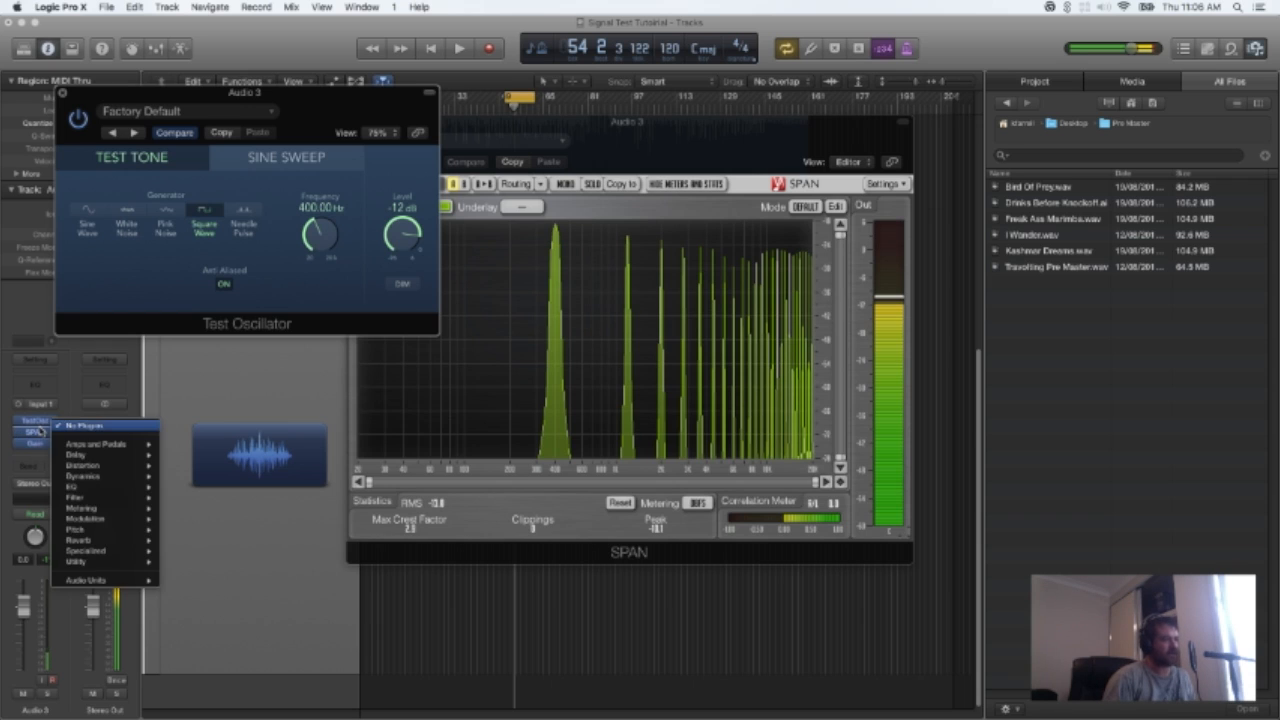
pyautogui.moveTo(117, 499)
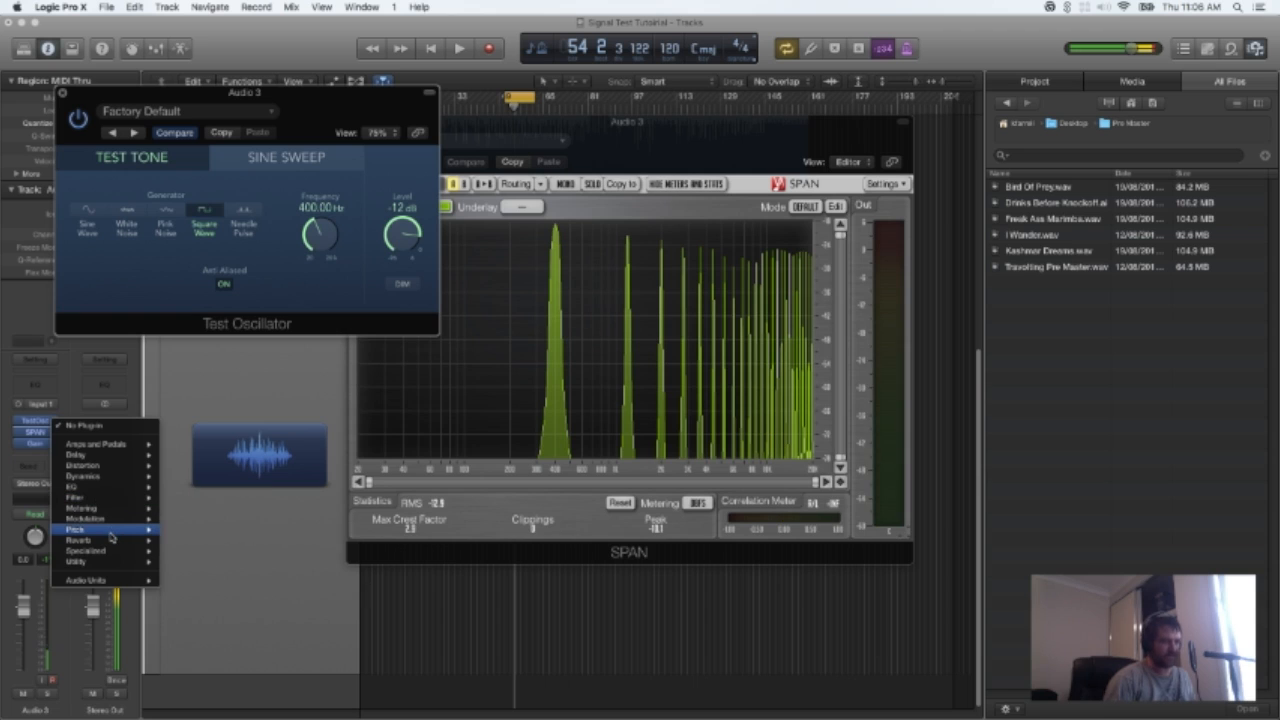
pyautogui.moveTo(110, 531)
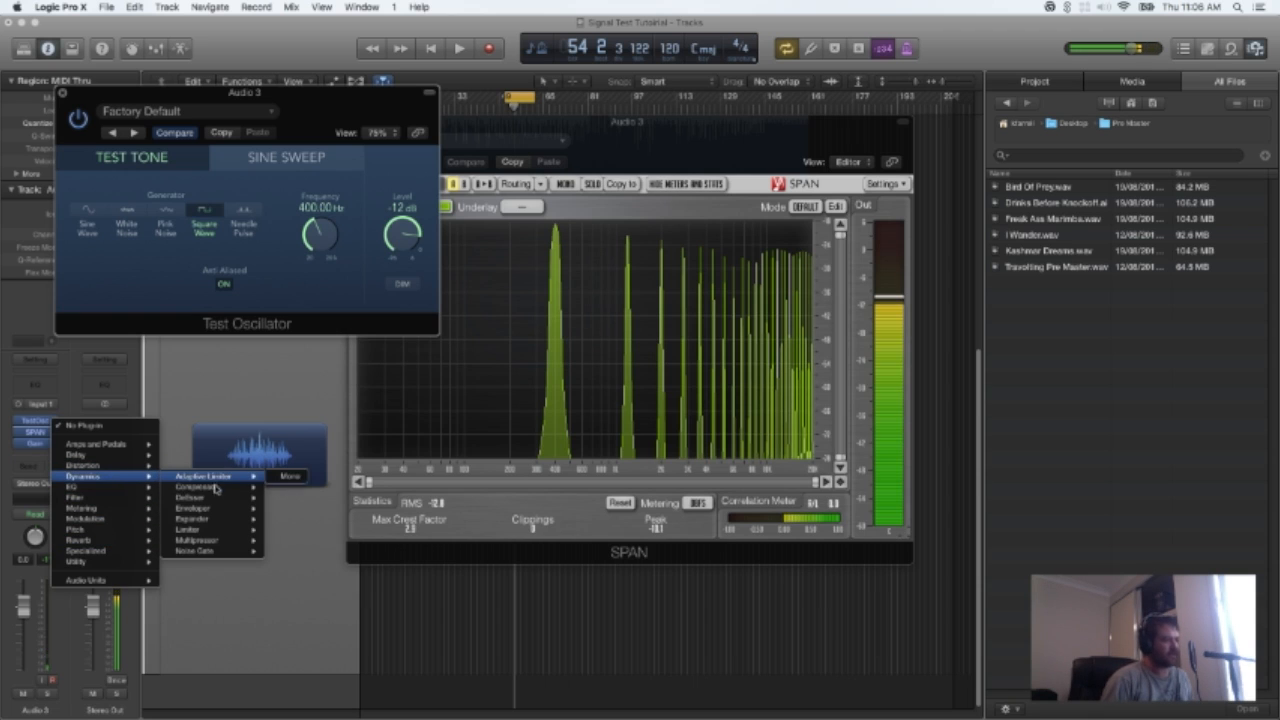
pyautogui.click(268, 491)
pyautogui.moveTo(643, 124); pyautogui.dragTo(196, 32)
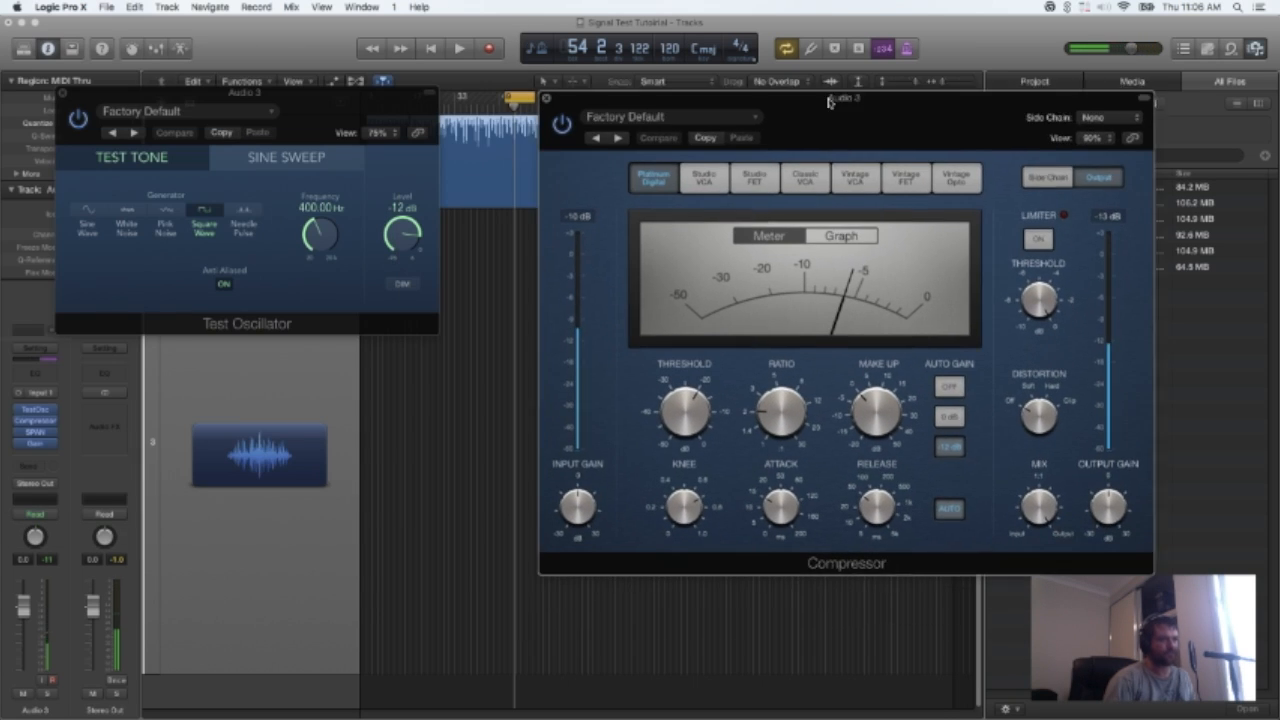
pyautogui.moveTo(848, 112); pyautogui.dragTo(778, 86)
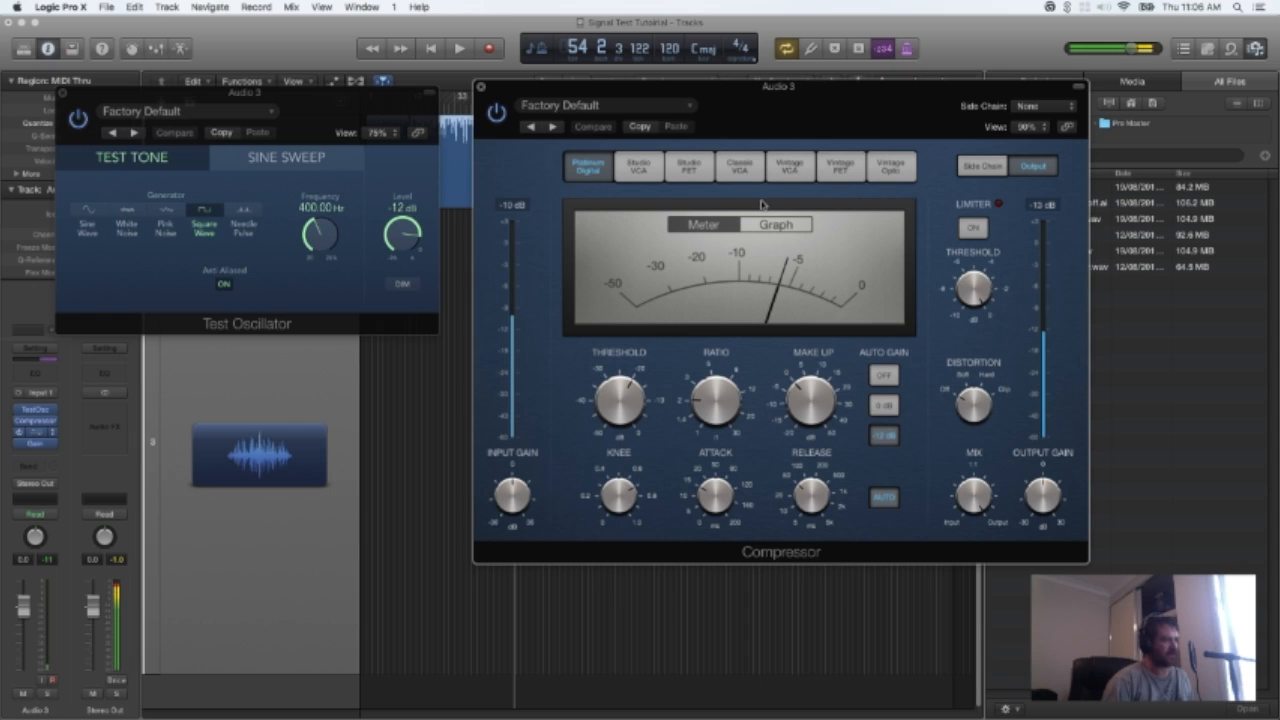
pyautogui.moveTo(0, 54); pyautogui.dragTo(364, 29)
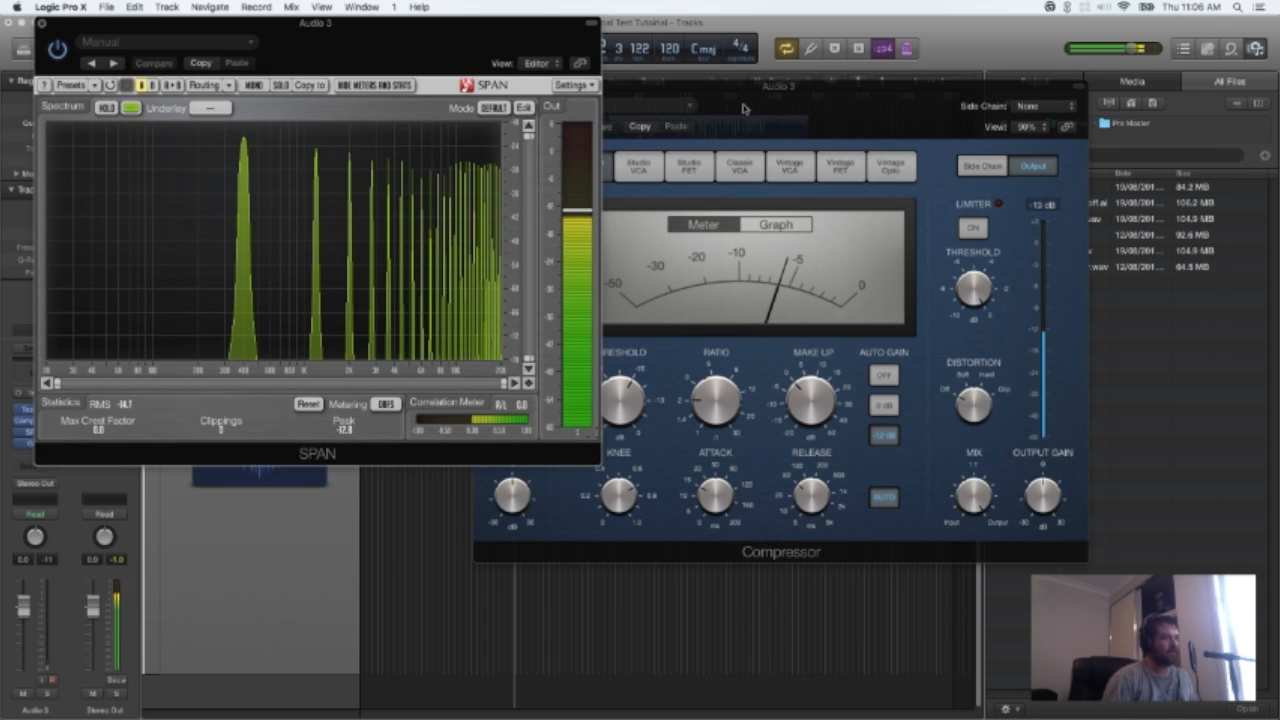
pyautogui.moveTo(743, 108); pyautogui.dragTo(864, 45)
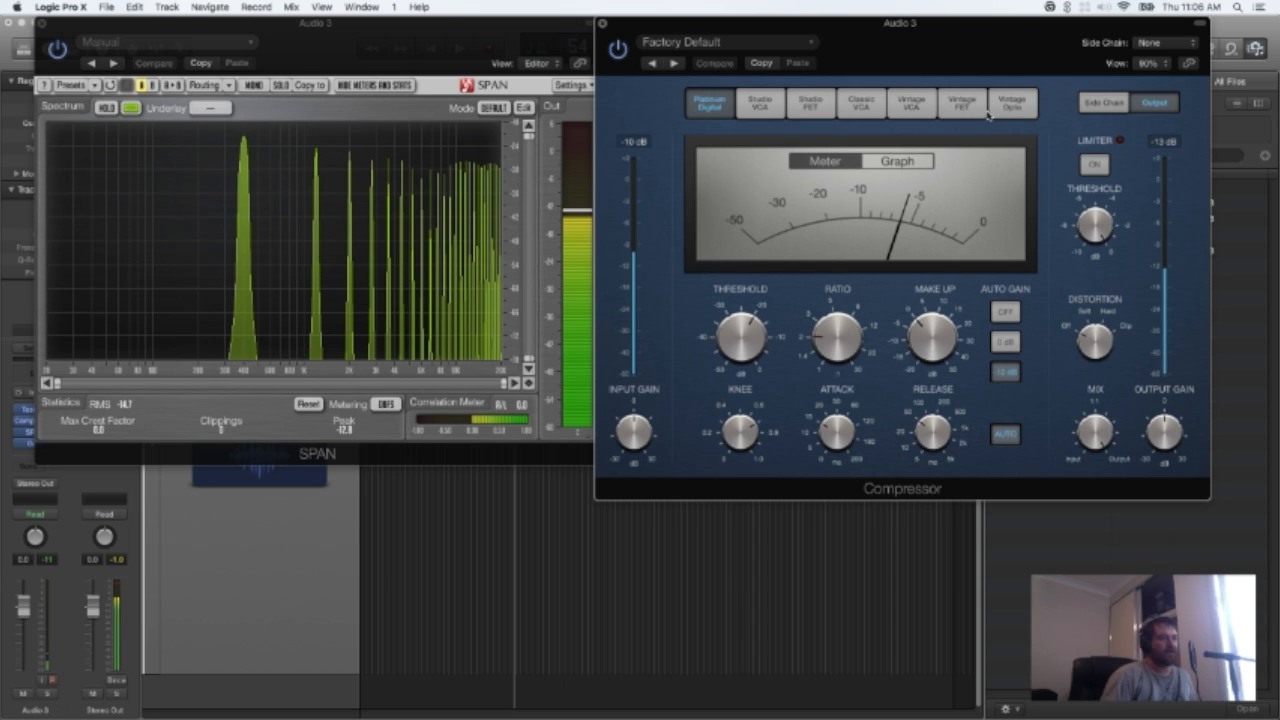
# Switch the Compressor to the Vintage VCA model, lower its ratio to 1.3:1 and turn its make-up gain down.
pyautogui.click(907, 106)
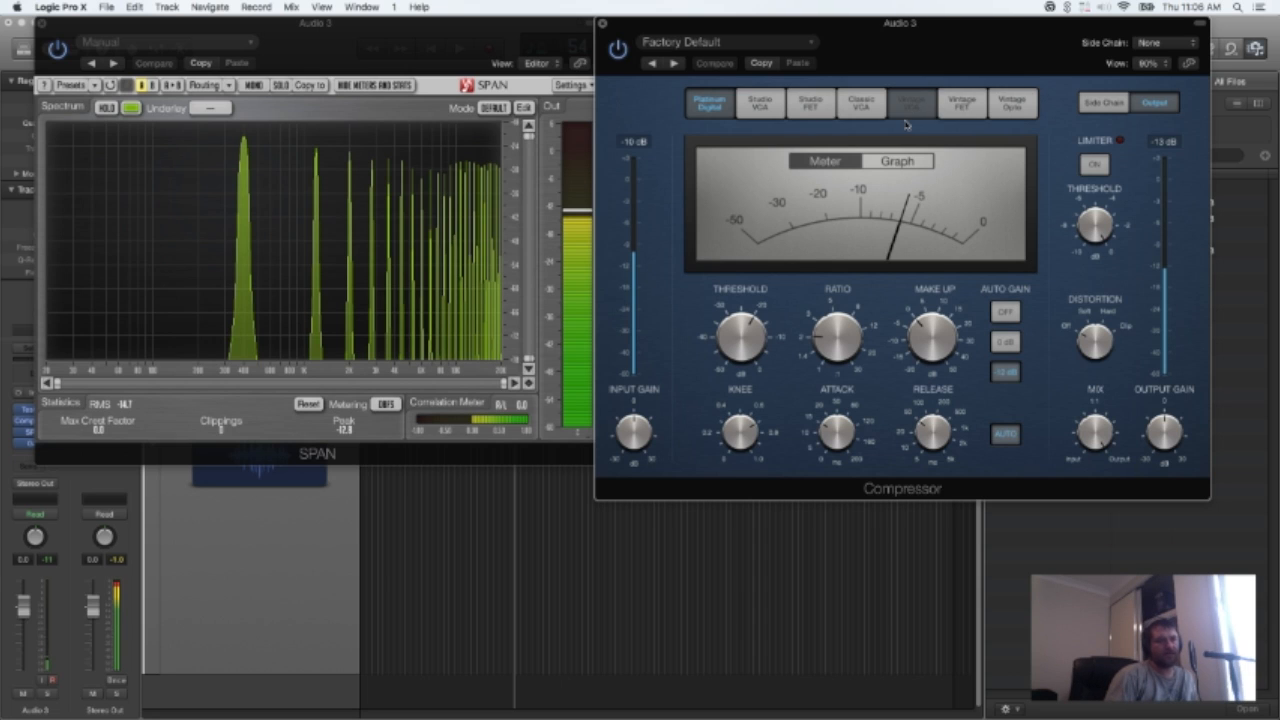
pyautogui.moveTo(745, 348)
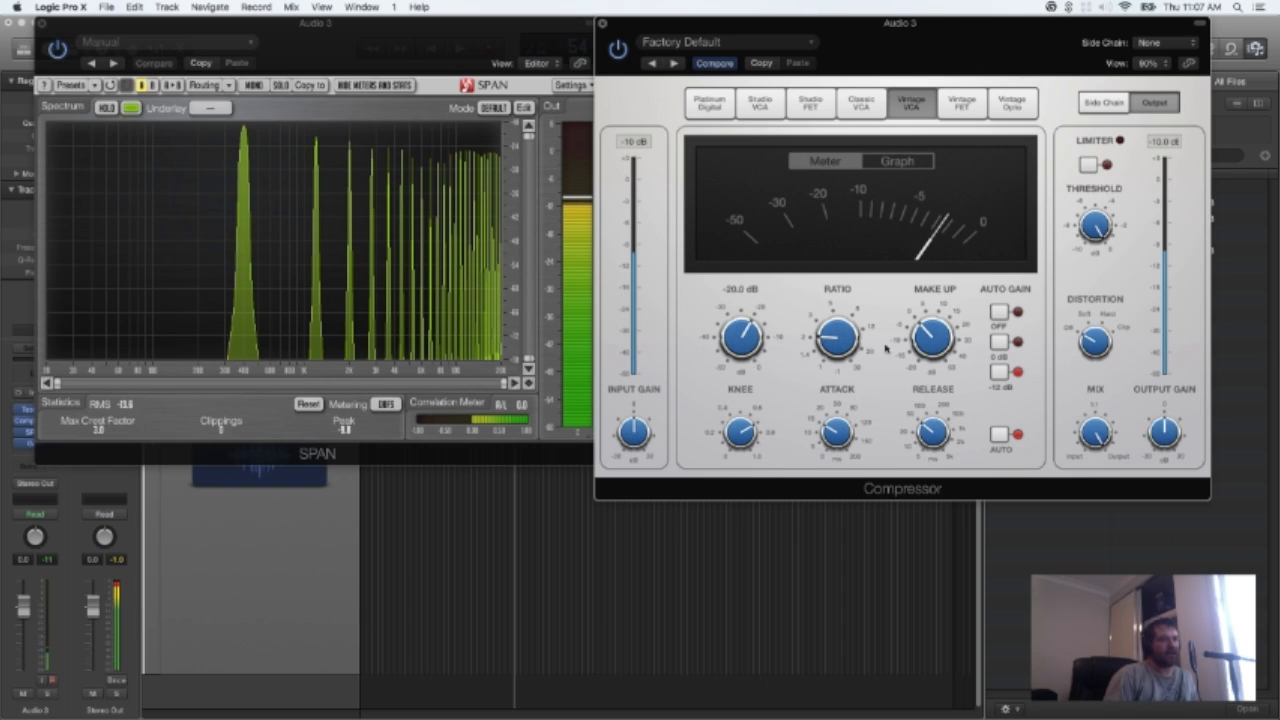
pyautogui.moveTo(838, 345); pyautogui.dragTo(842, 381)
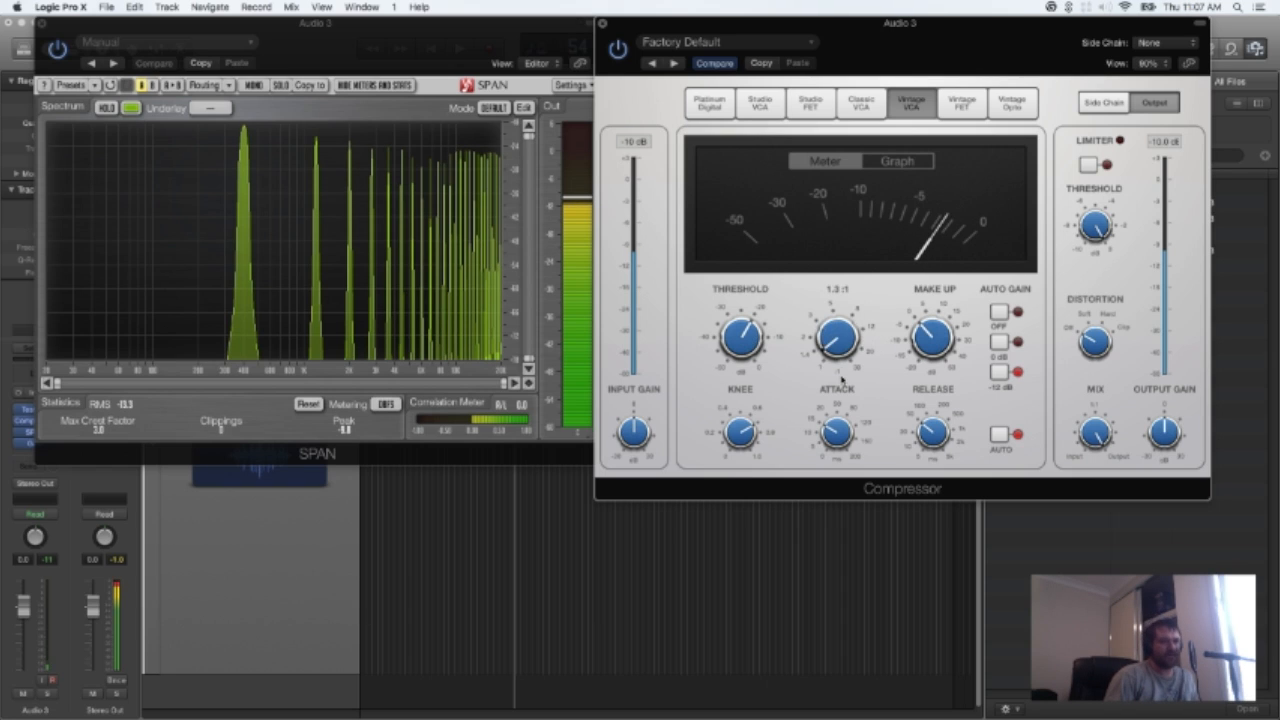
pyautogui.moveTo(932, 340); pyautogui.dragTo(932, 395)
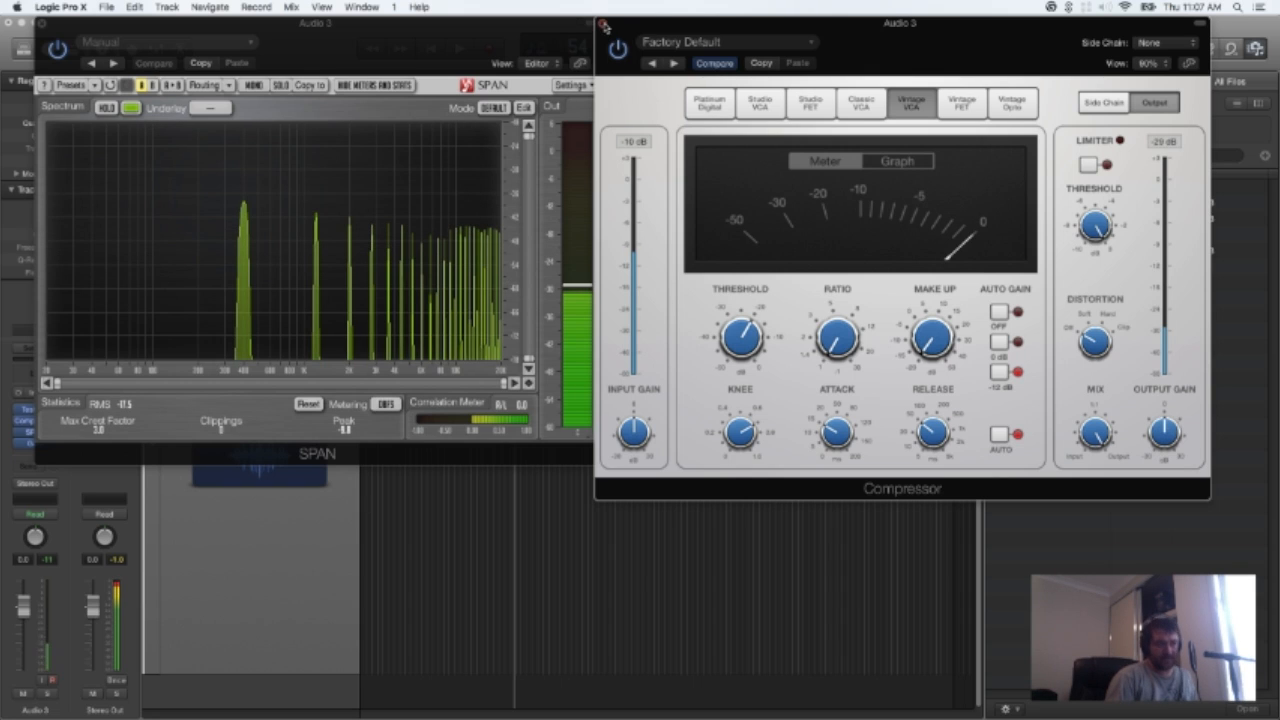
# Close the Compressor, SPAN and Test Oscillator windows of the Audio 3 track.
pyautogui.click(602, 23)
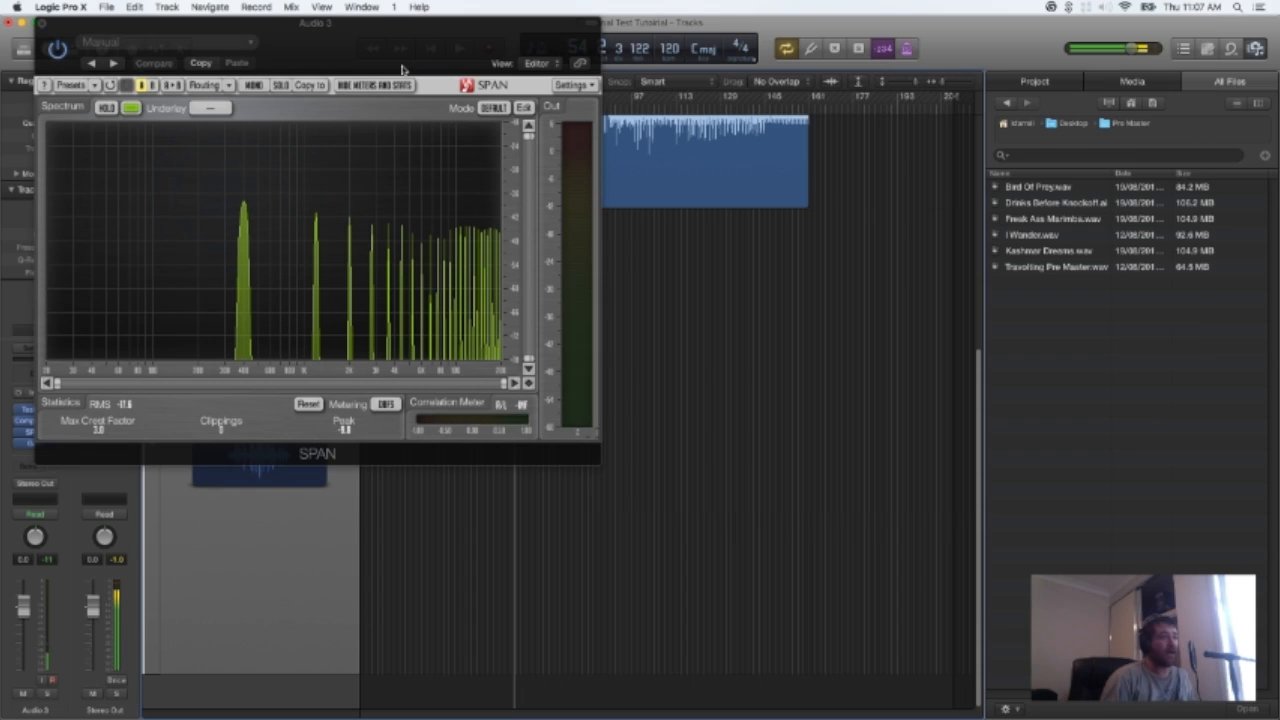
pyautogui.click(41, 21)
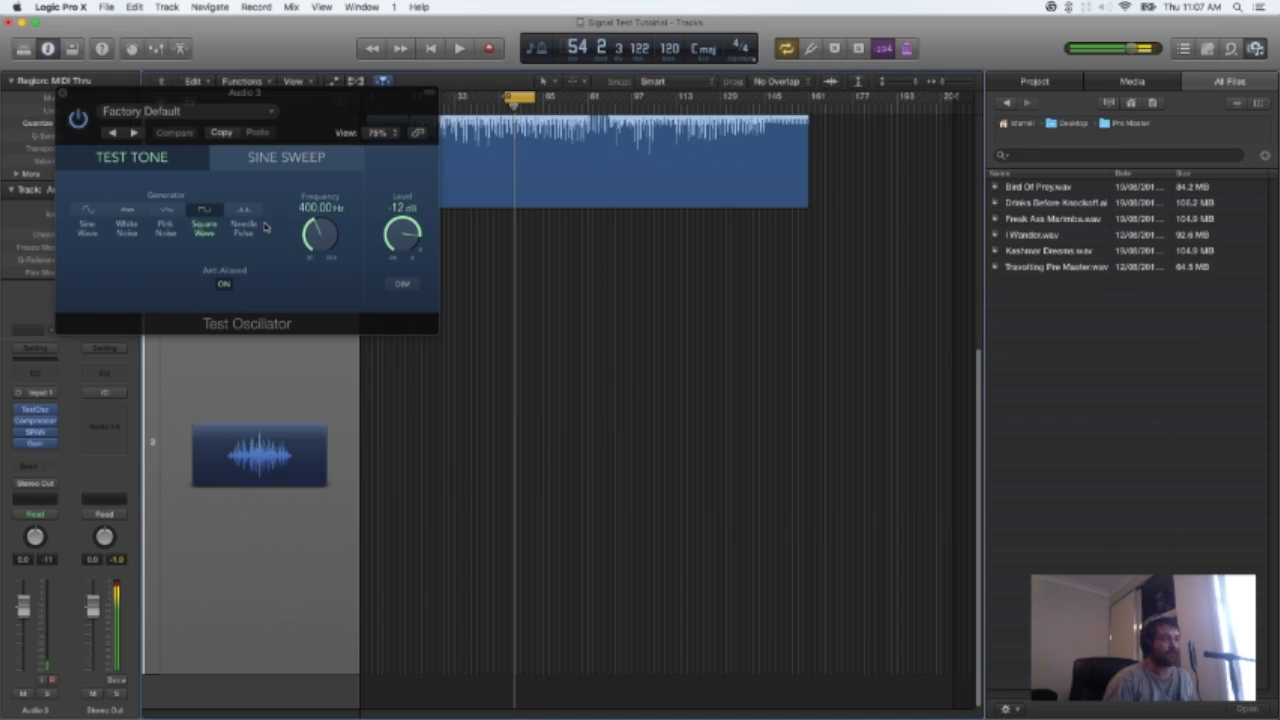
pyautogui.click(62, 93)
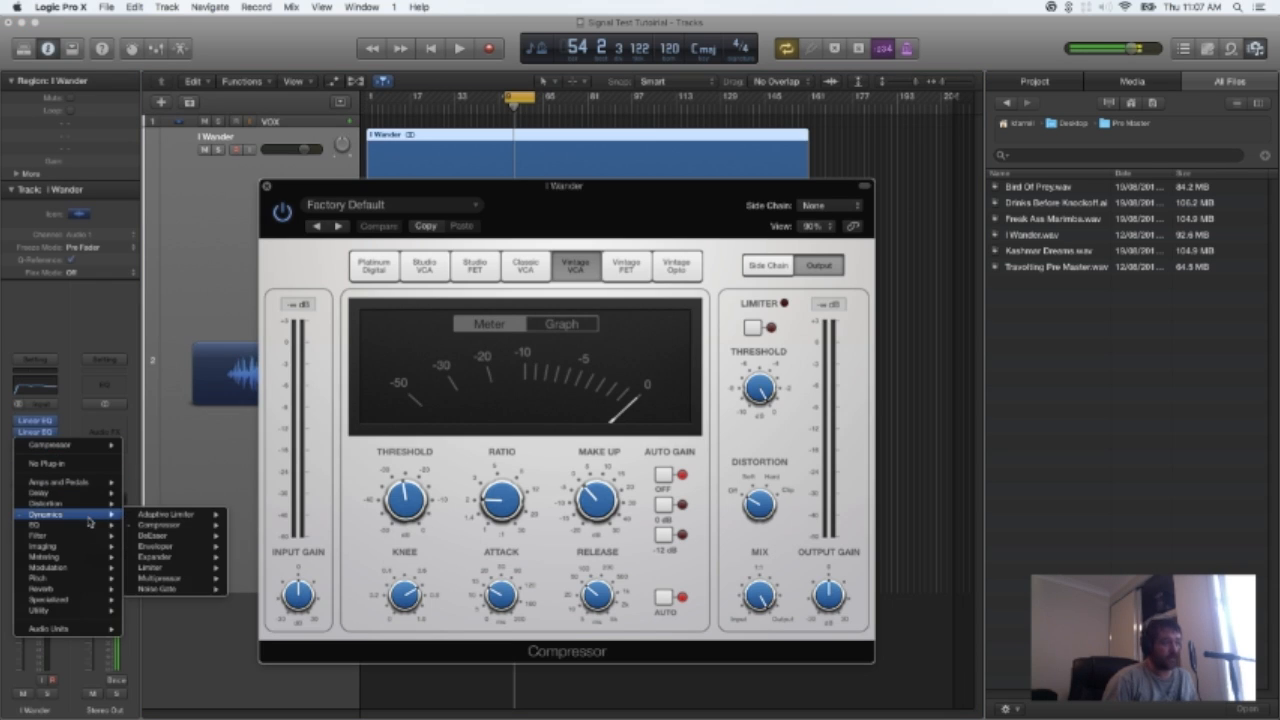
# Replace the Compressor on the I Wander track with a stereo Multipressor.
pyautogui.moveTo(115, 533)
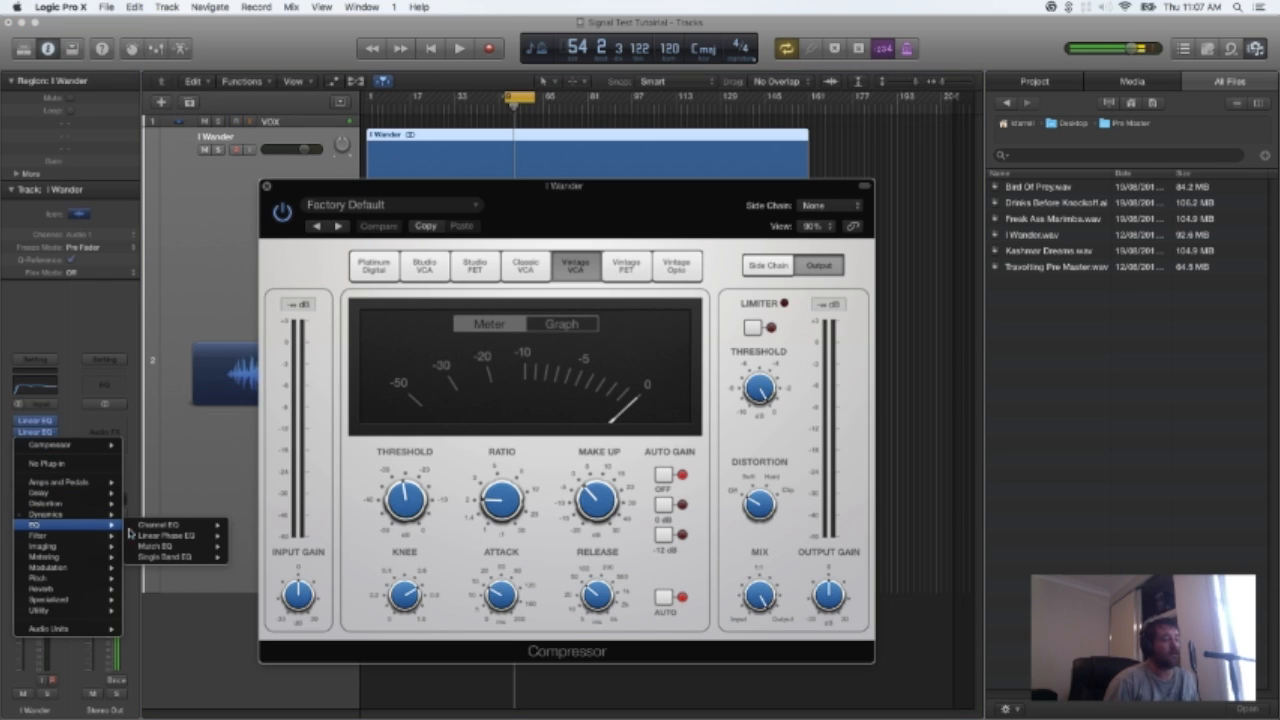
pyautogui.moveTo(174, 580)
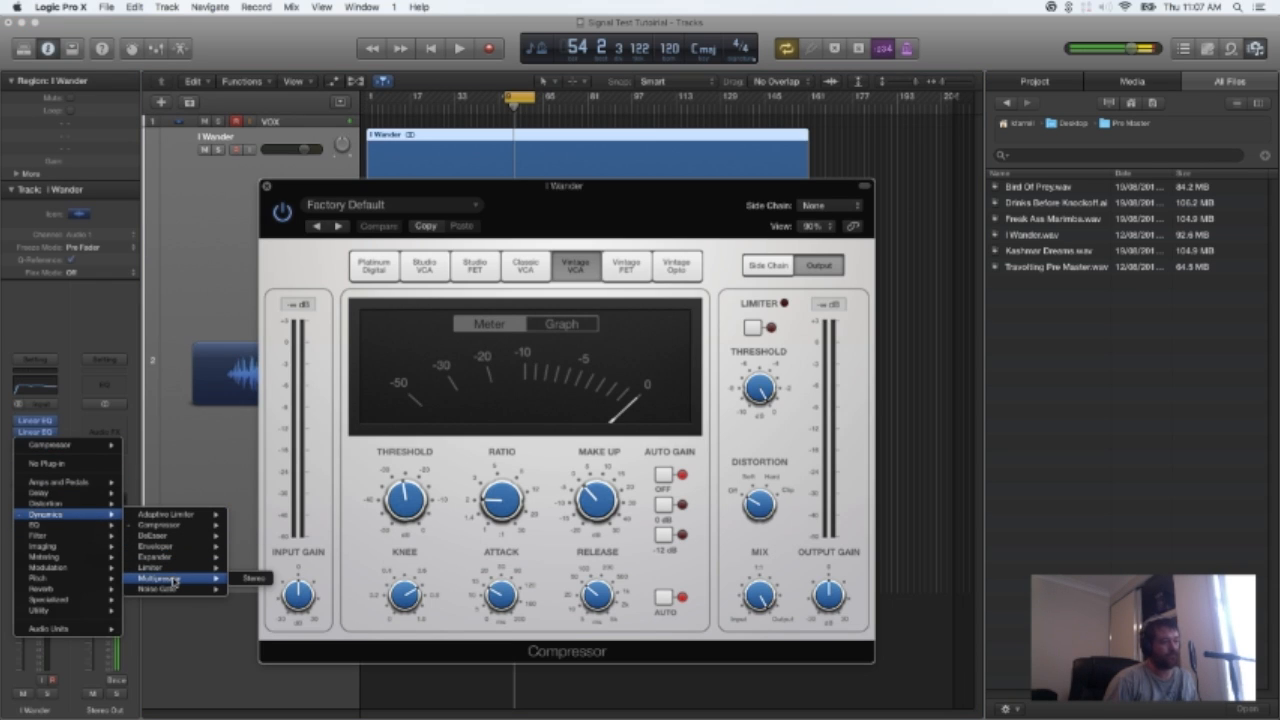
pyautogui.click(252, 578)
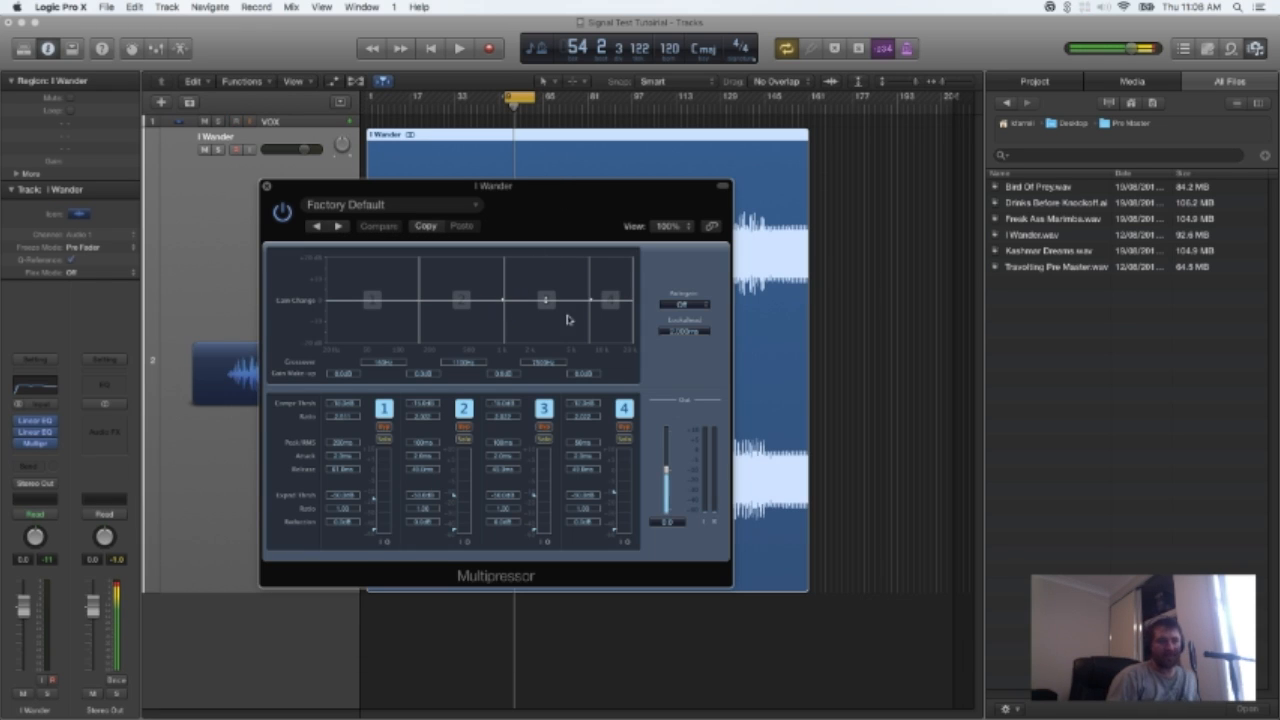
# Switch off the Multipressor's fourth band and move the two remaining crossovers to higher frequencies.
pyautogui.click(624, 408)
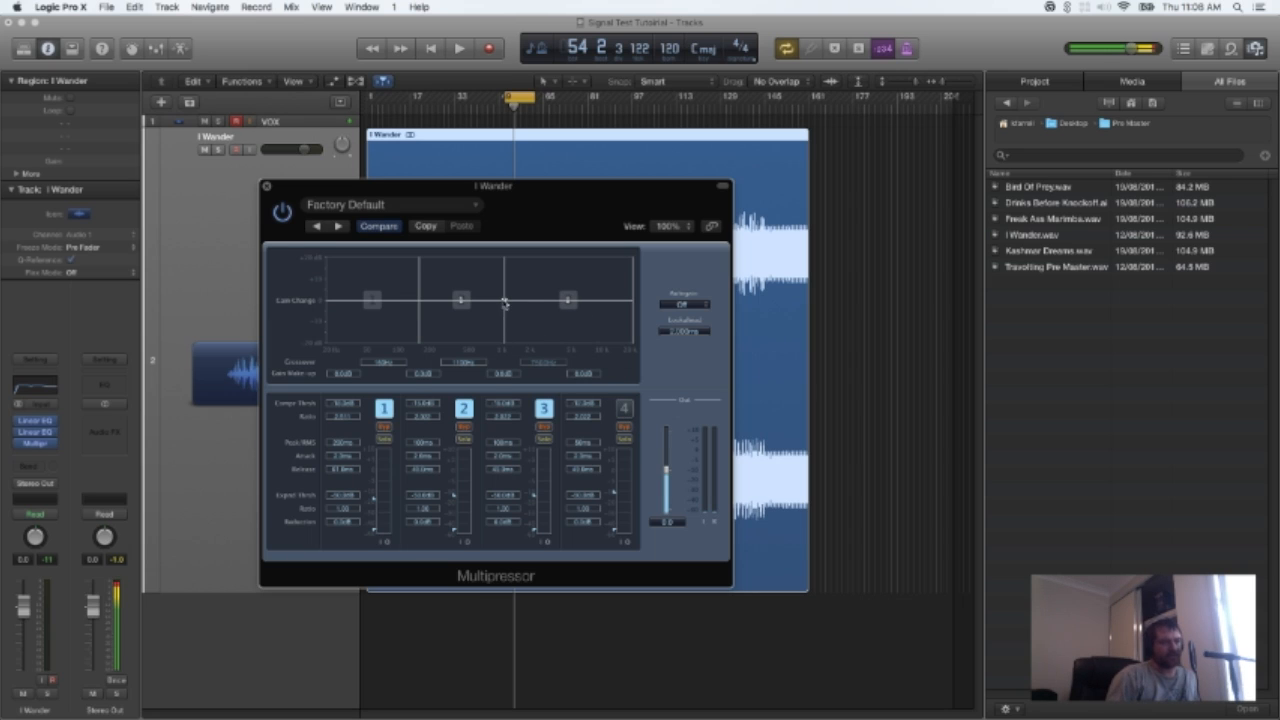
pyautogui.moveTo(504, 303); pyautogui.dragTo(546, 304)
pyautogui.moveTo(546, 304); pyautogui.dragTo(544, 302)
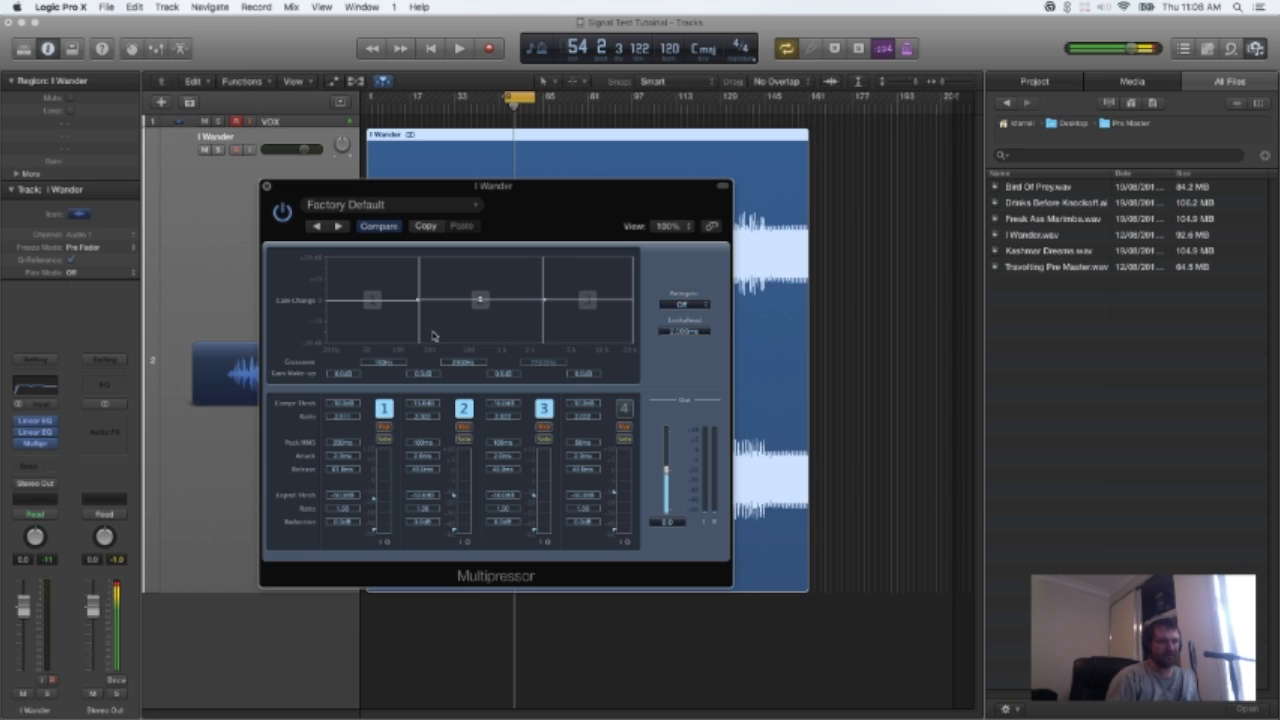
pyautogui.moveTo(419, 301); pyautogui.dragTo(428, 304)
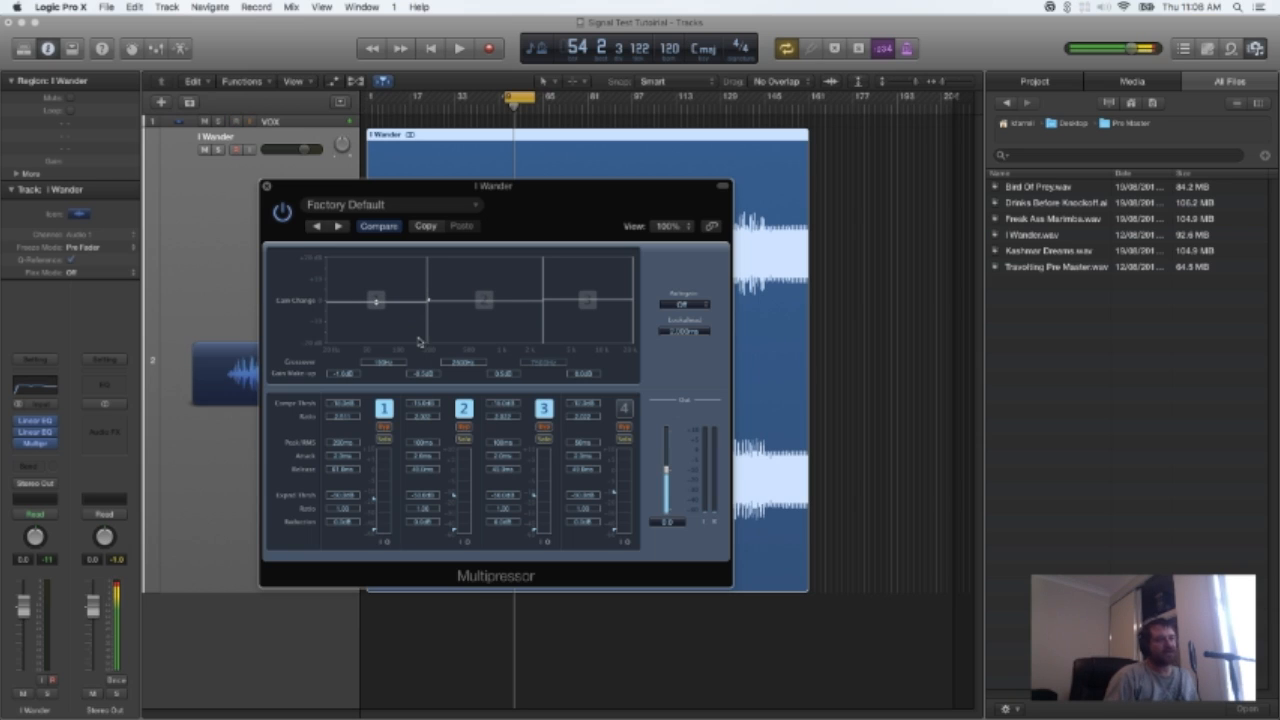
pyautogui.moveTo(429, 300); pyautogui.dragTo(431, 302)
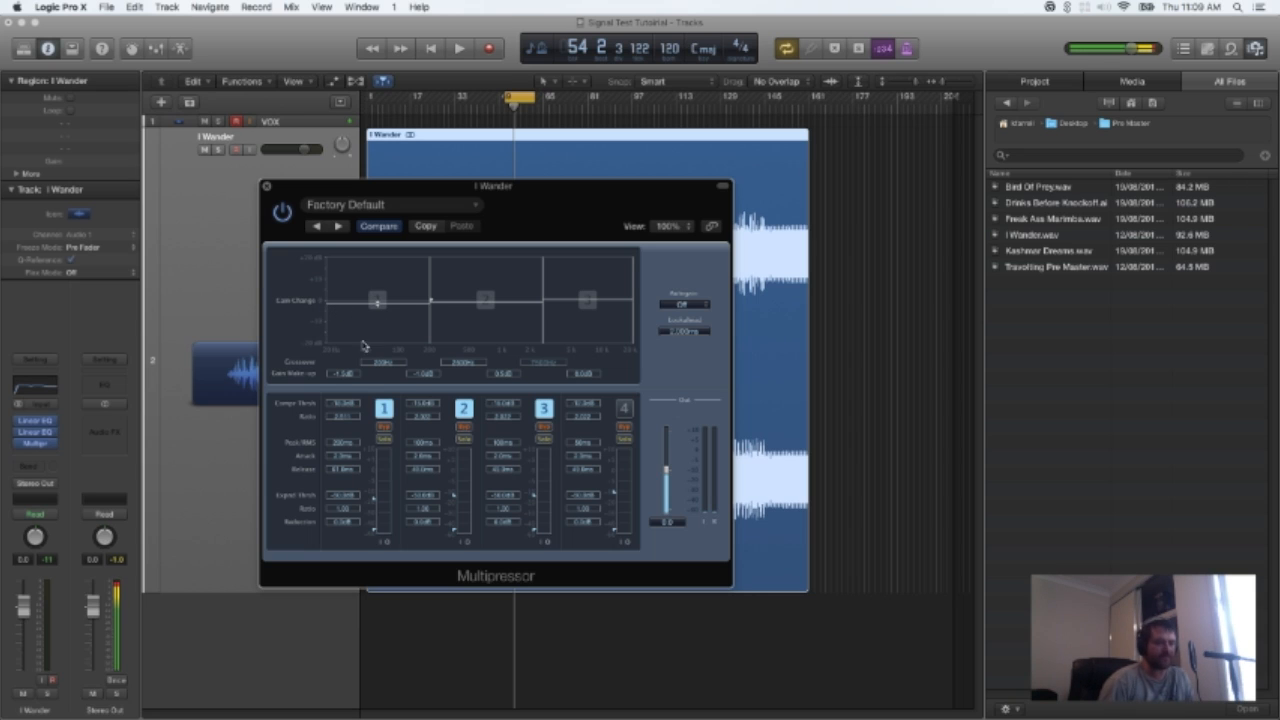
# Play the looped section of I Wander to audition how the Multipressor's three bands compress it.
pyautogui.press('space')
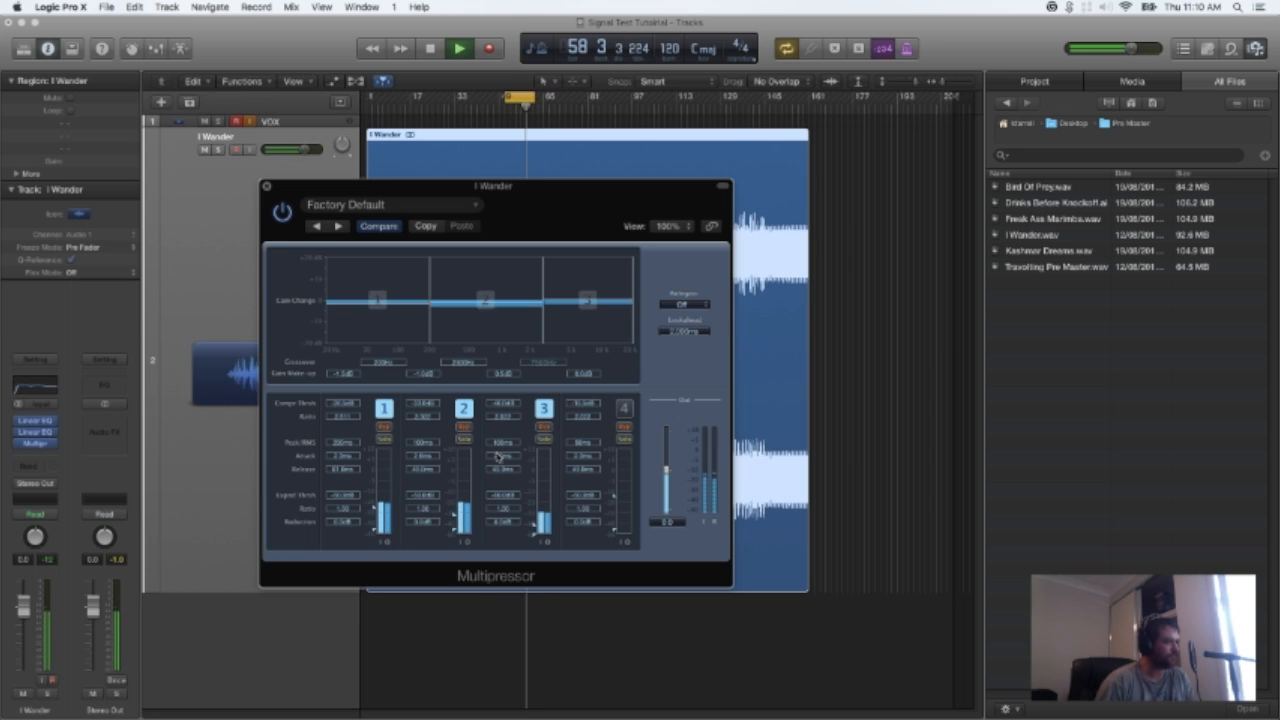
pyautogui.press('space')
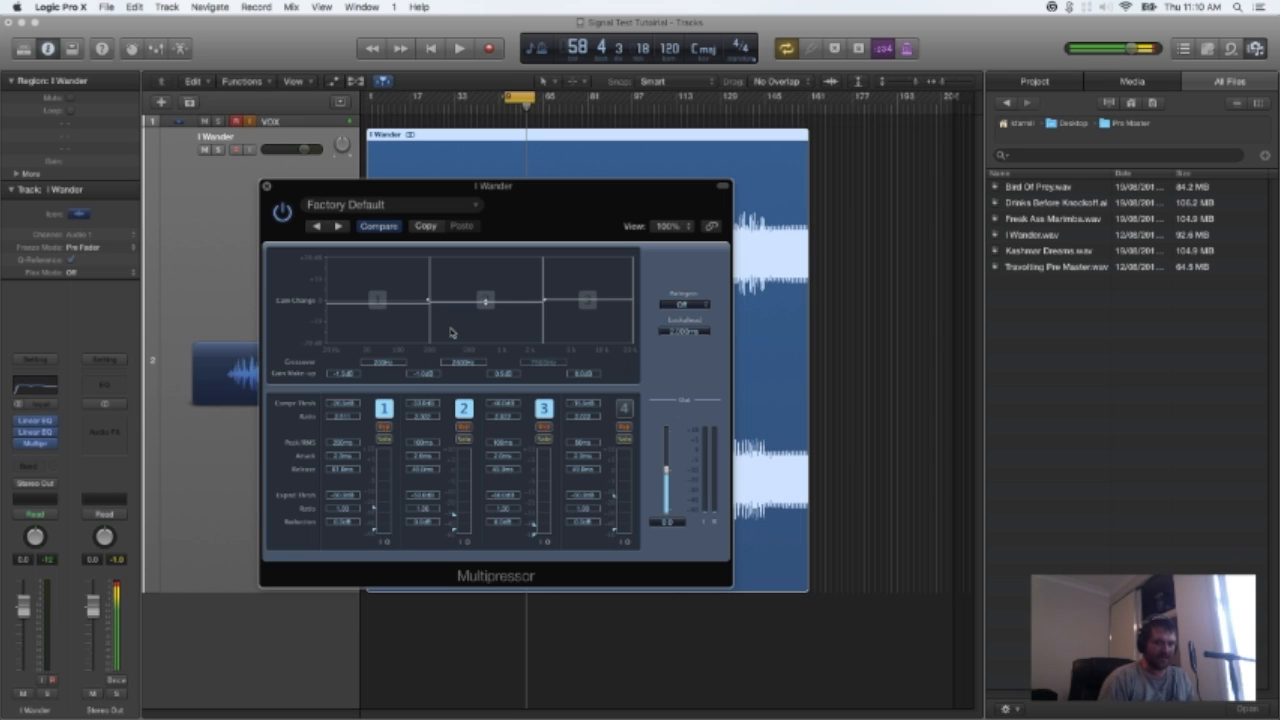
pyautogui.press('space')
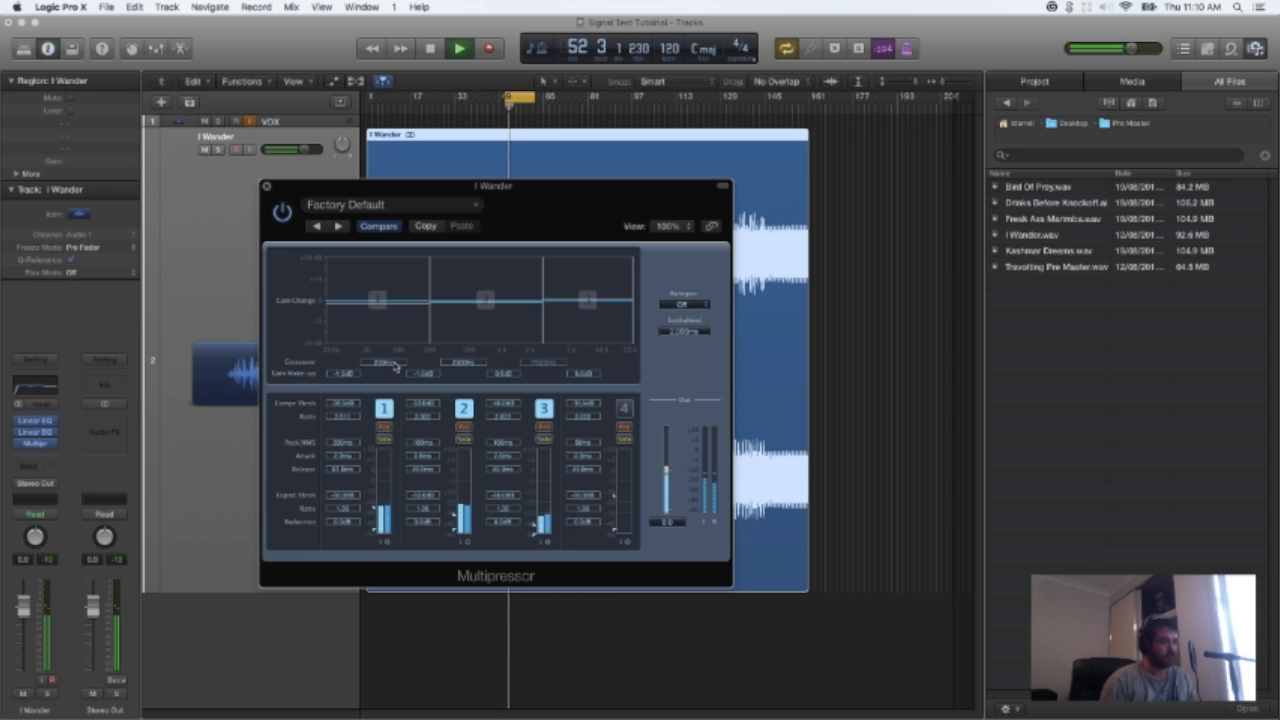
pyautogui.press('space')
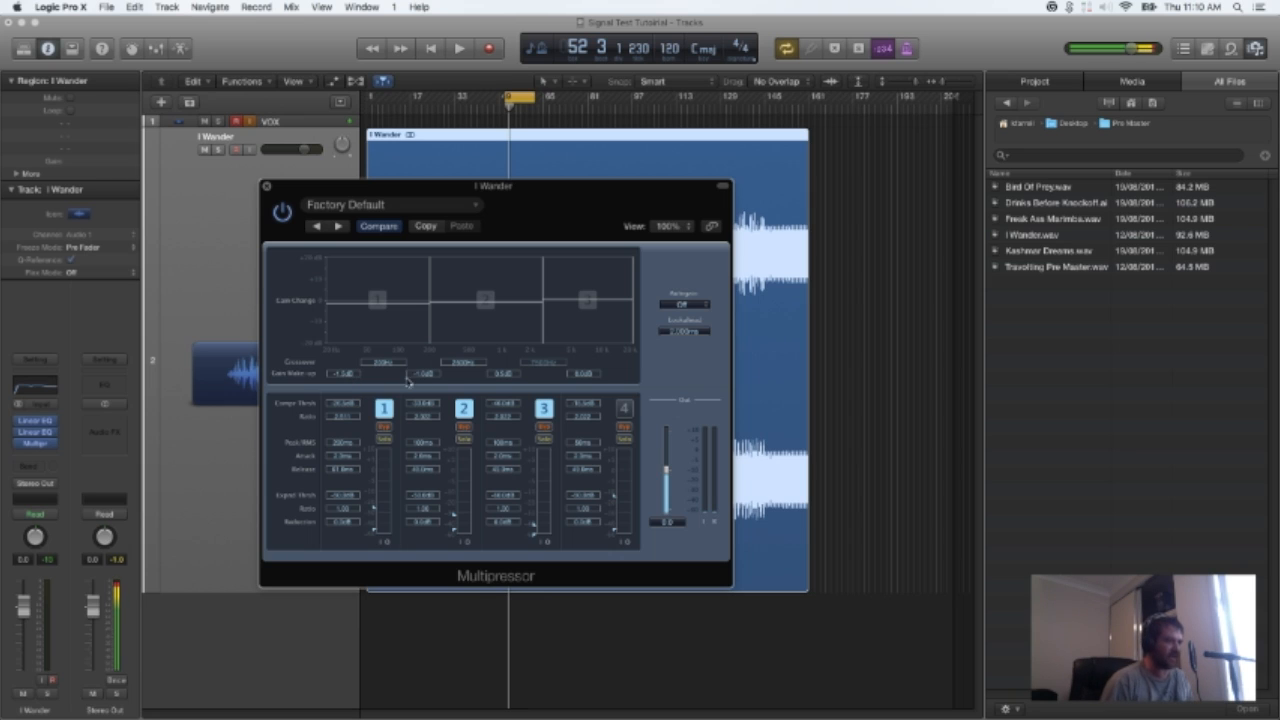
# Set the Multipressor's gain make-up to 1 dB on bands 1 and 2, and raise band 3's gain make-up.
pyautogui.doubleClick(343, 374)
pyautogui.write('-1')
pyautogui.press('Return')
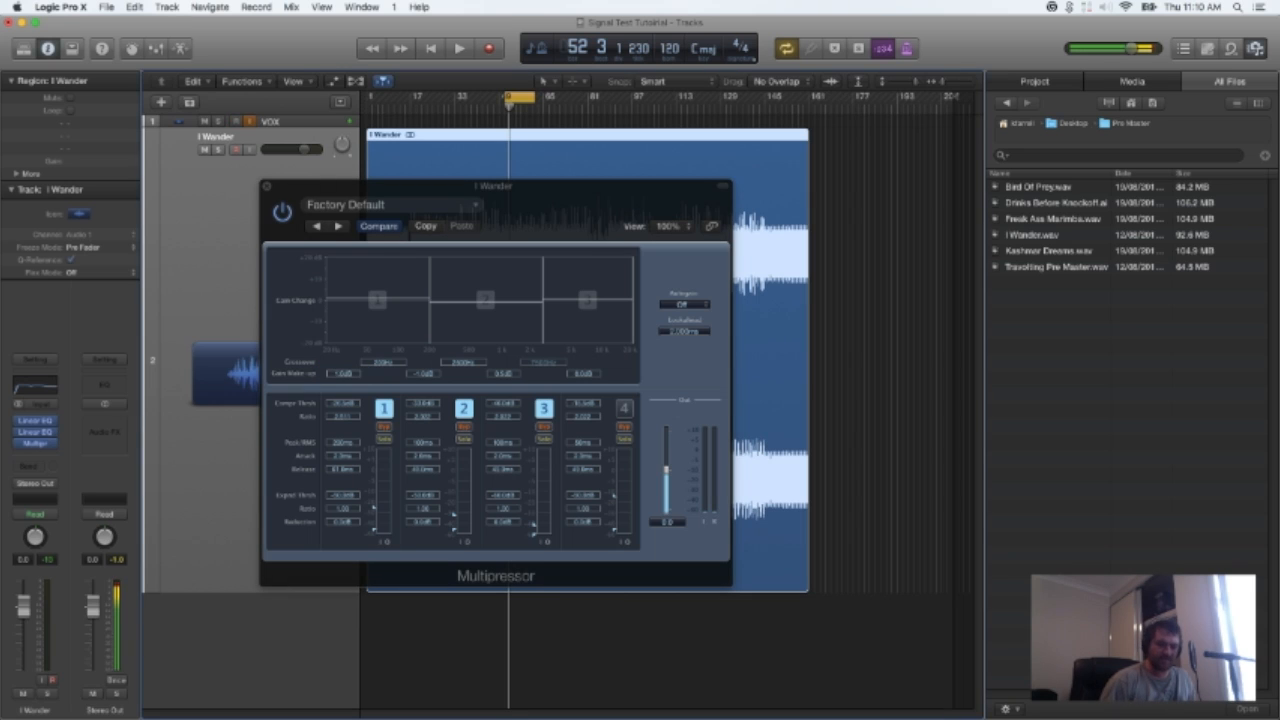
pyautogui.doubleClick(425, 376)
pyautogui.write('1')
pyautogui.press('Return')
pyautogui.press('space')
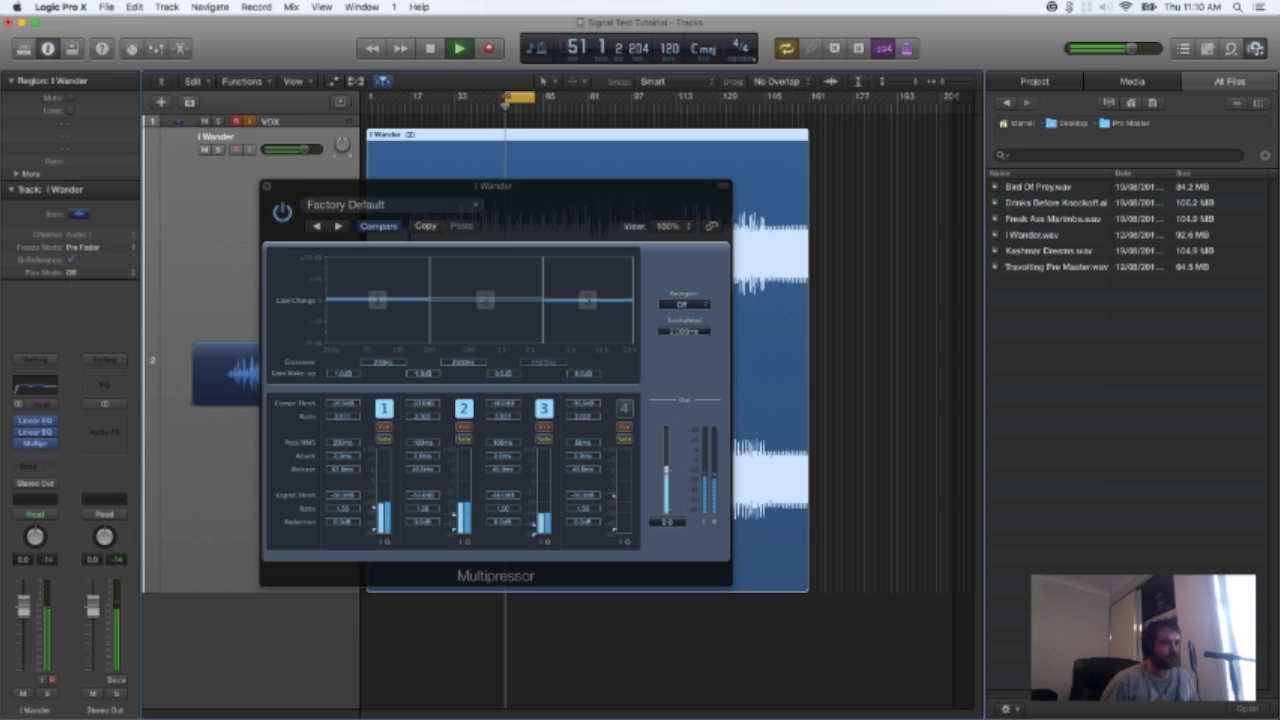
pyautogui.press('space')
pyautogui.doubleClick(500, 375)
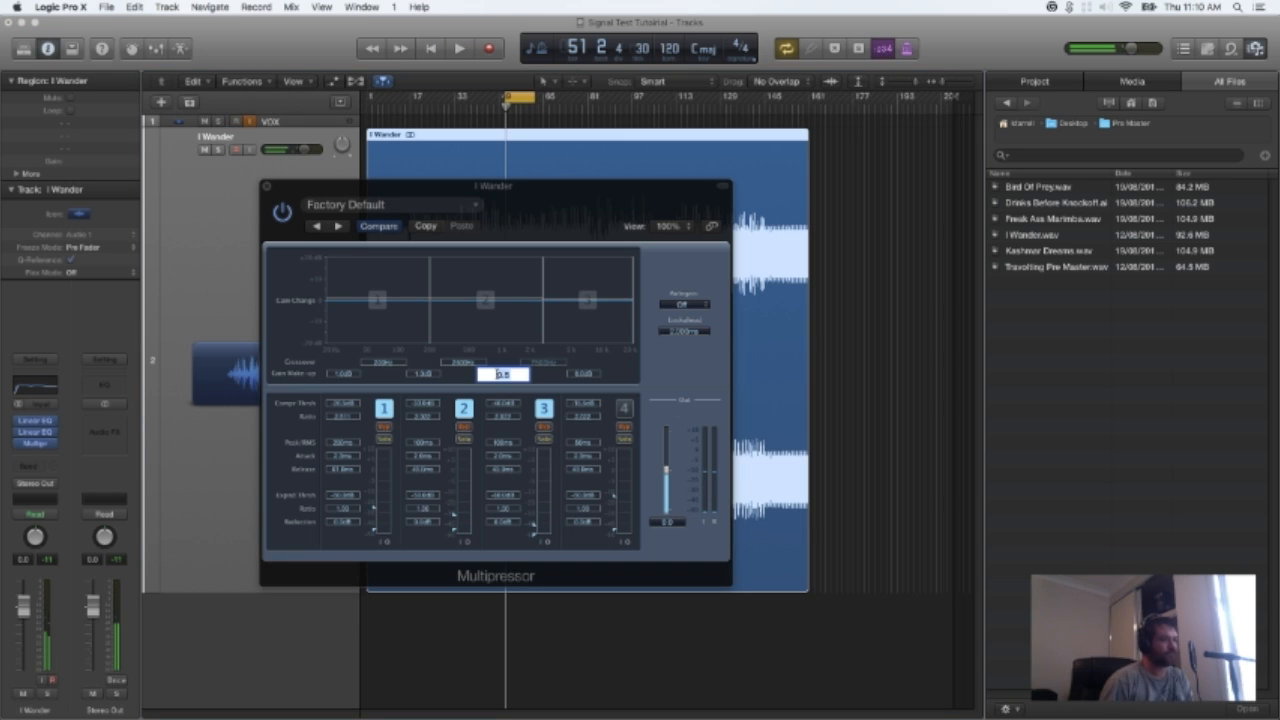
pyautogui.write('1.5')
pyautogui.press('Return')
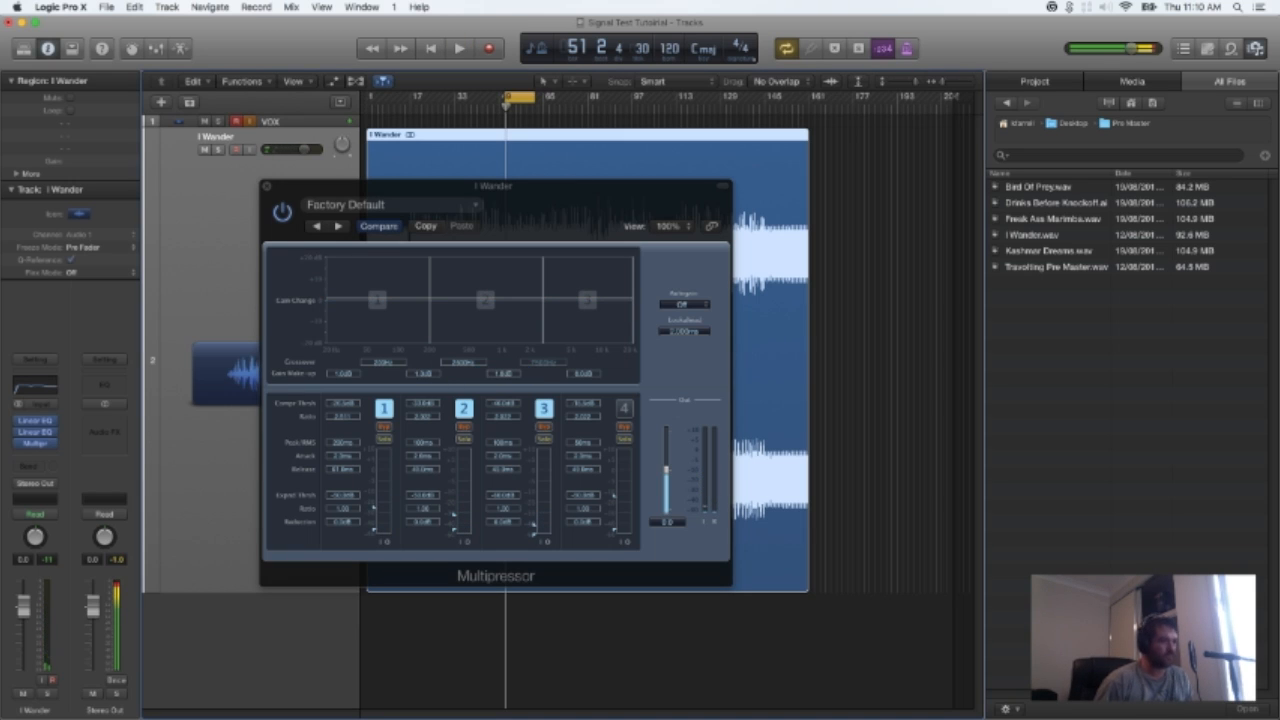
# Compare the playing track with the Multipressor bypassed and active, and close its window.
pyautogui.press('space')
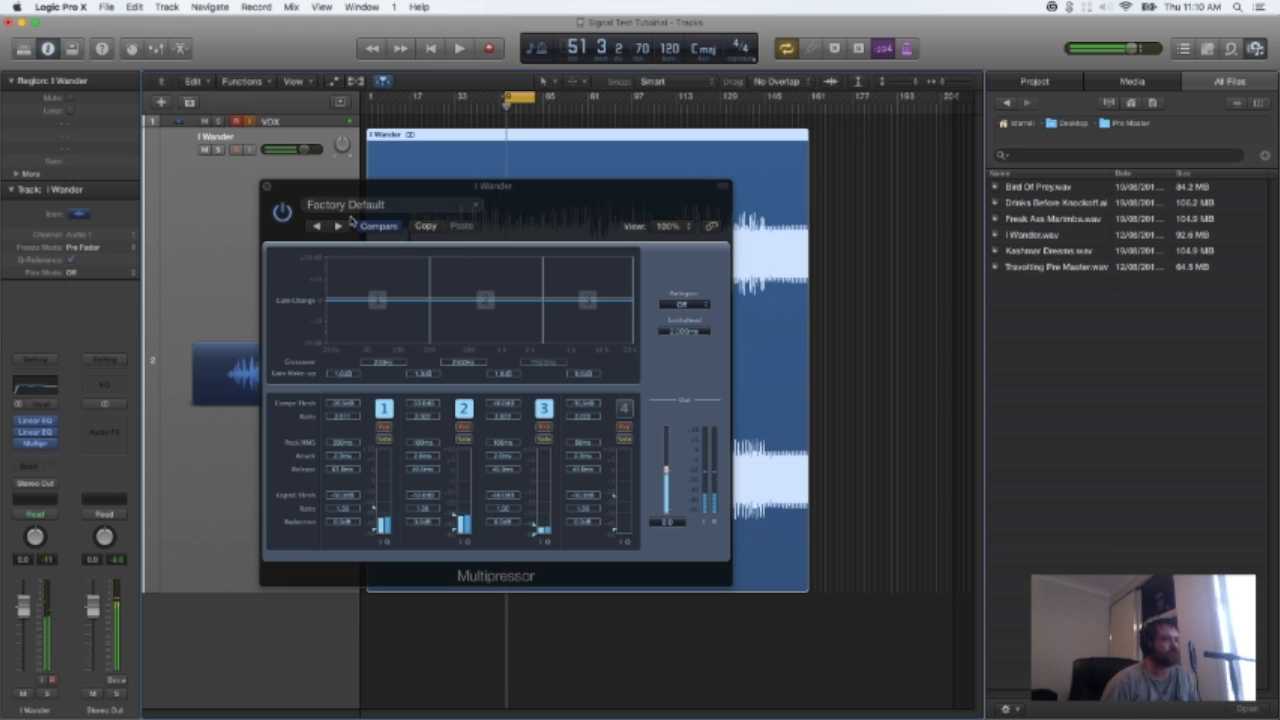
pyautogui.click(282, 213)
pyautogui.click(282, 213)
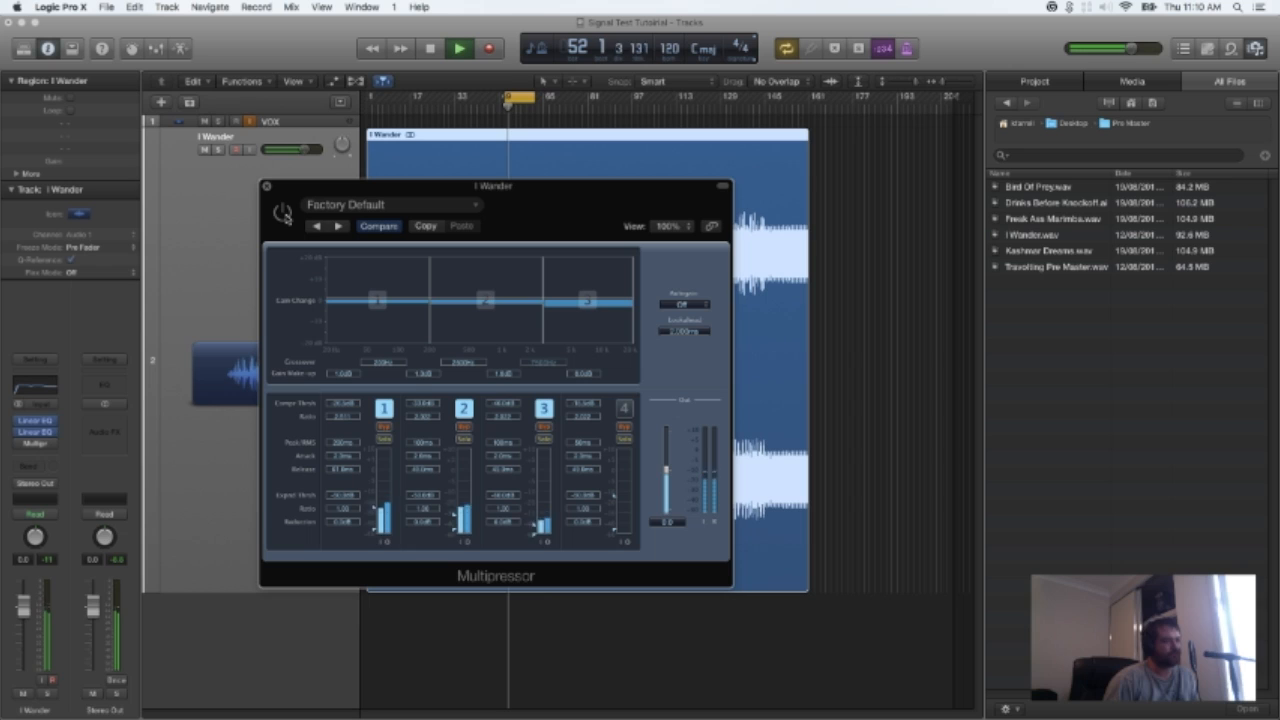
pyautogui.click(283, 214)
pyautogui.click(283, 214)
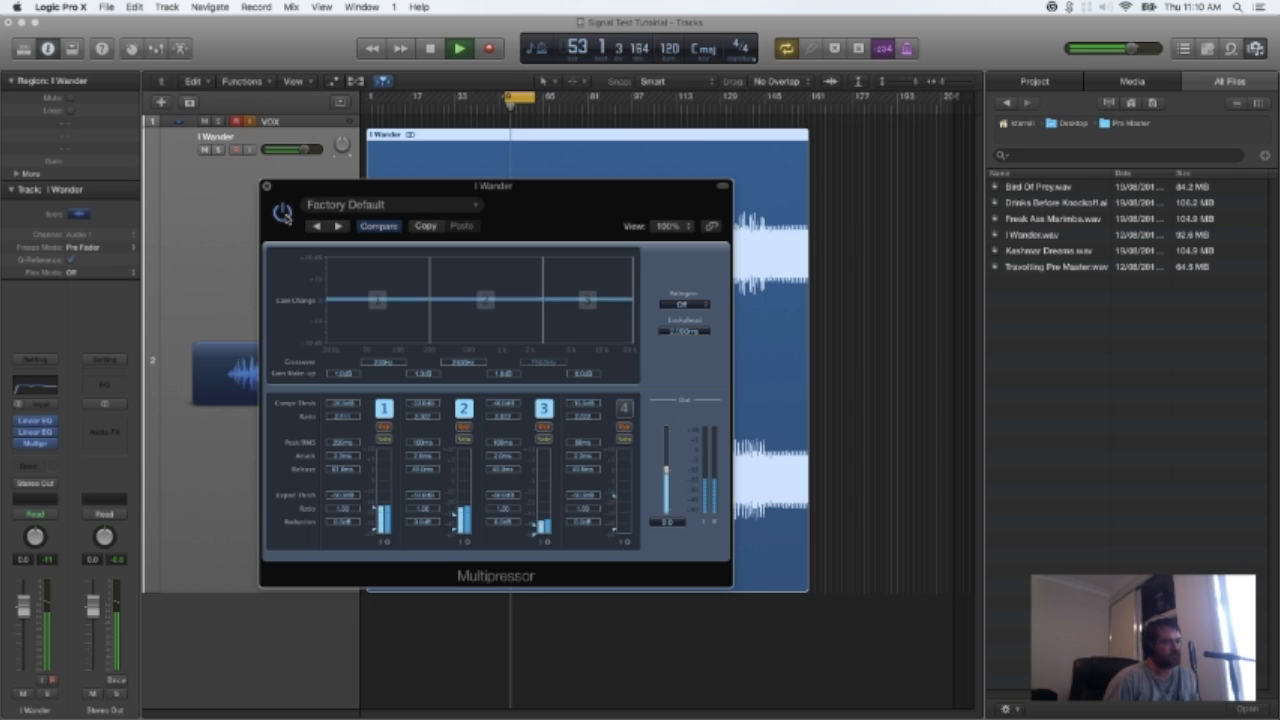
pyautogui.press('space')
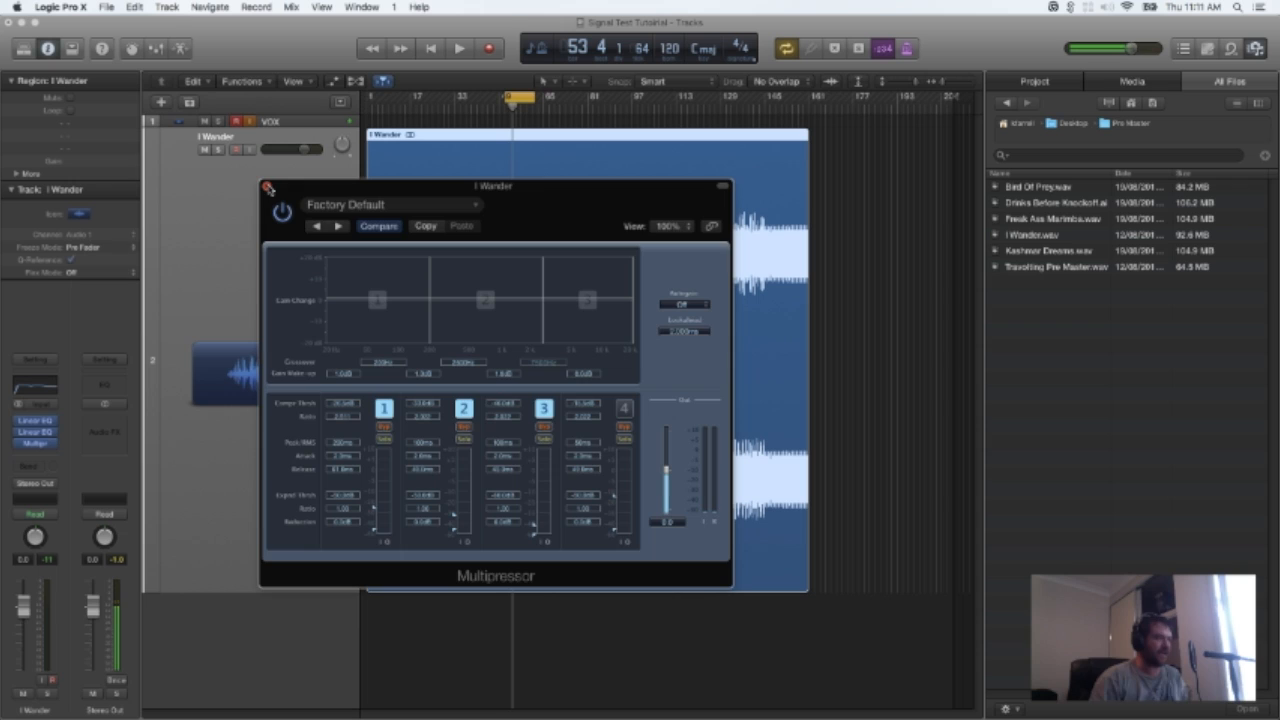
pyautogui.click(267, 187)
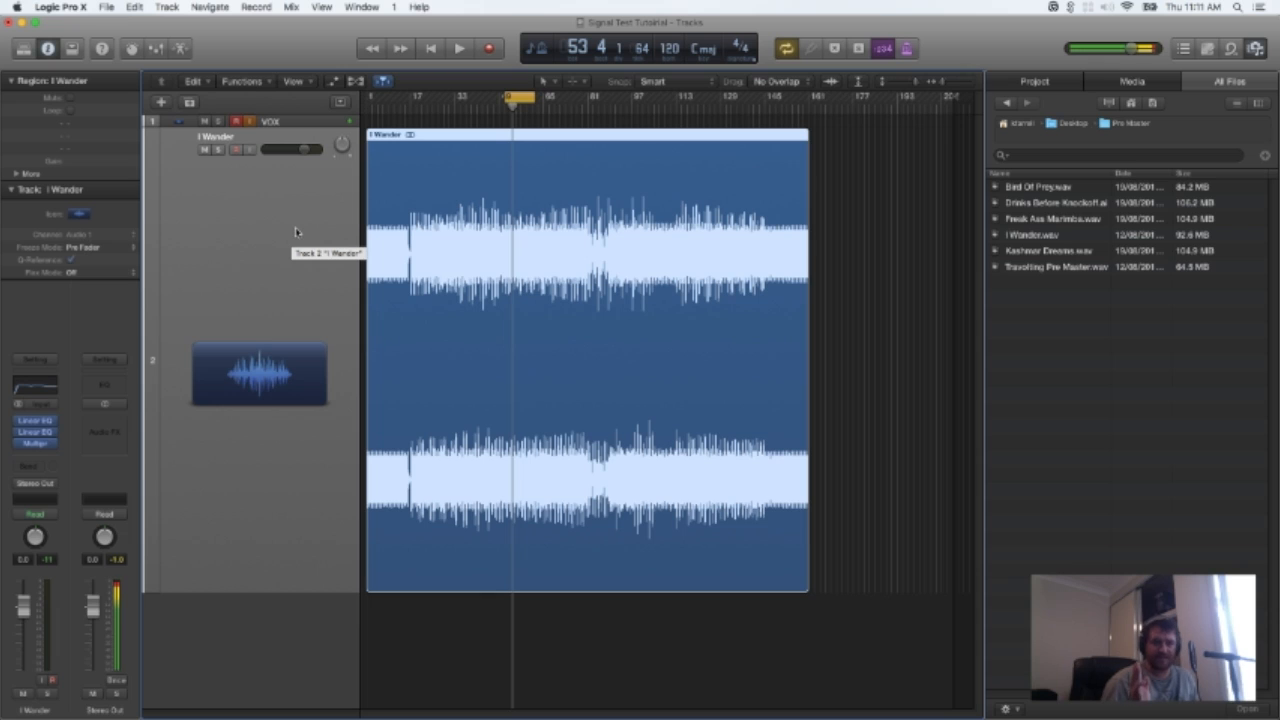
# Insert a stereo Exciter after the Multipressor on the I Wander track and load its Add Silver preset.
pyautogui.click(38, 456)
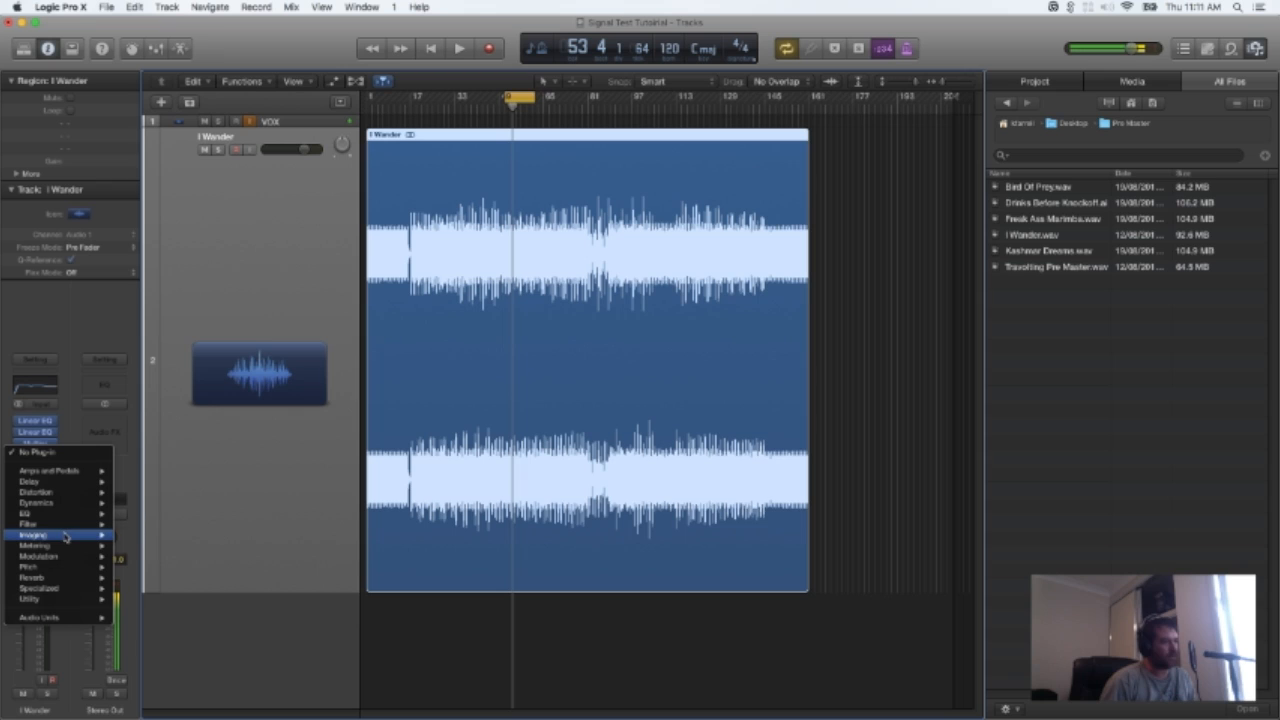
pyautogui.moveTo(66, 545)
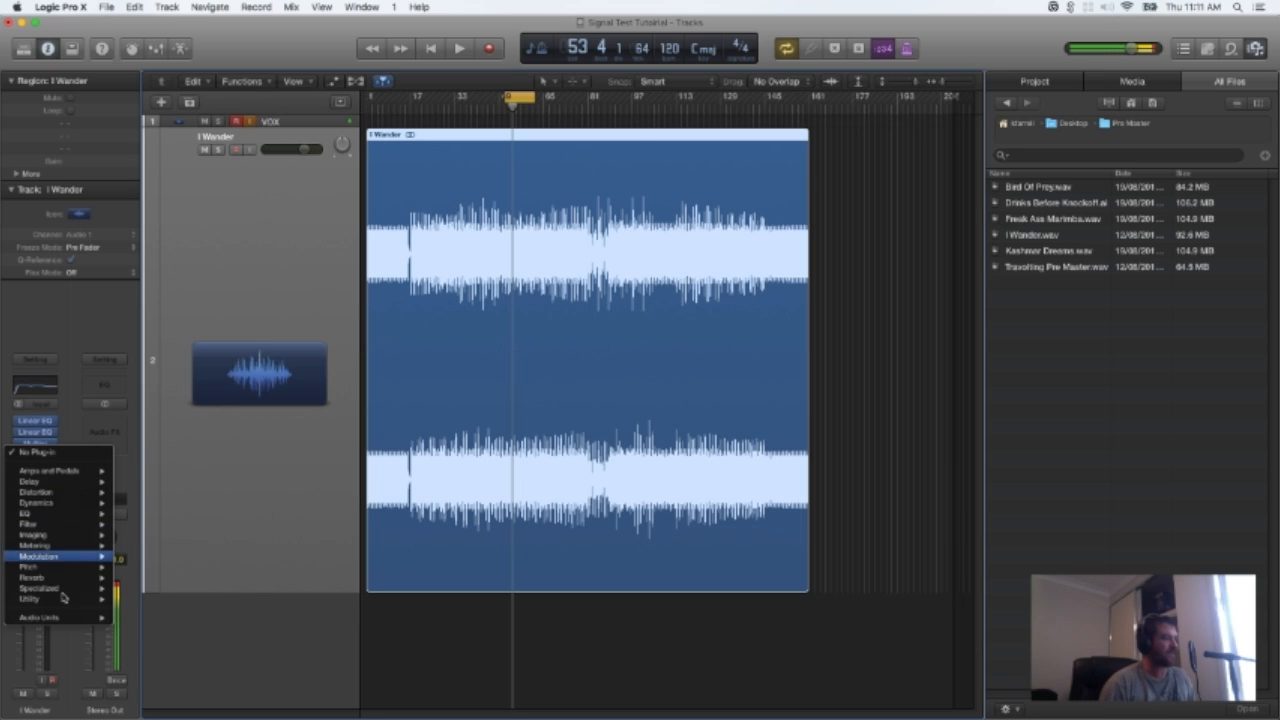
pyautogui.moveTo(63, 579)
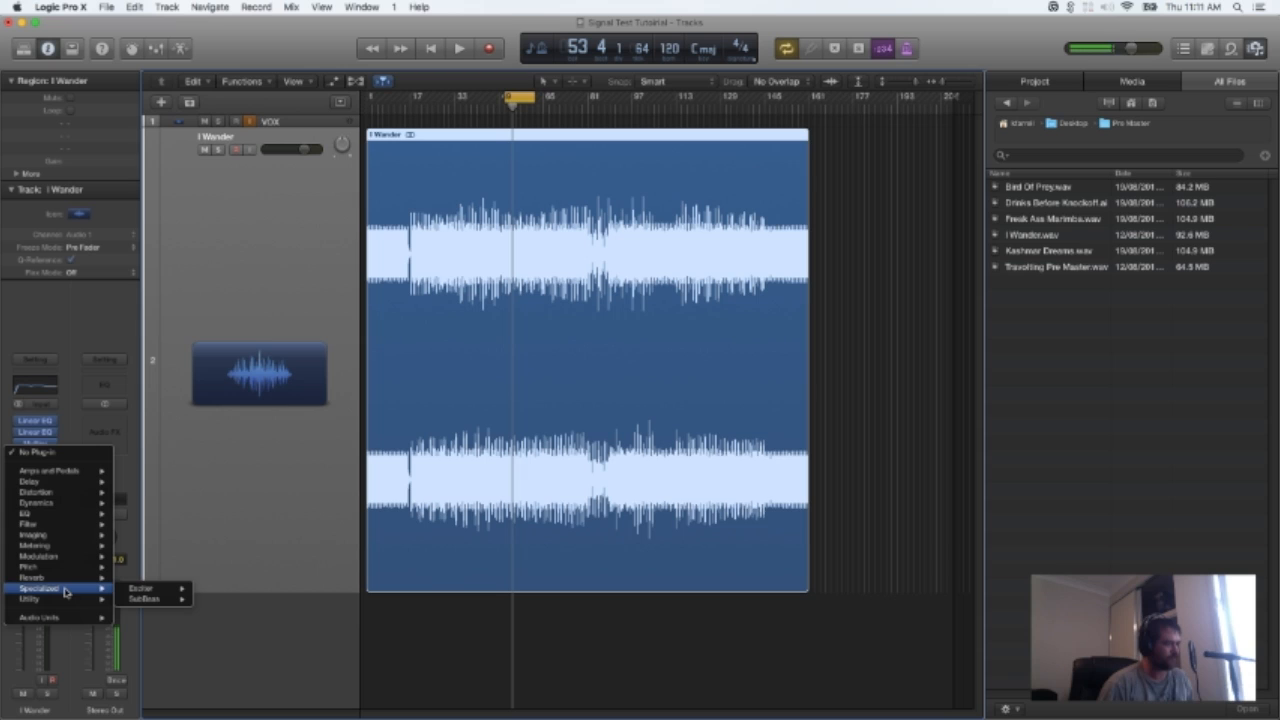
pyautogui.moveTo(140, 592)
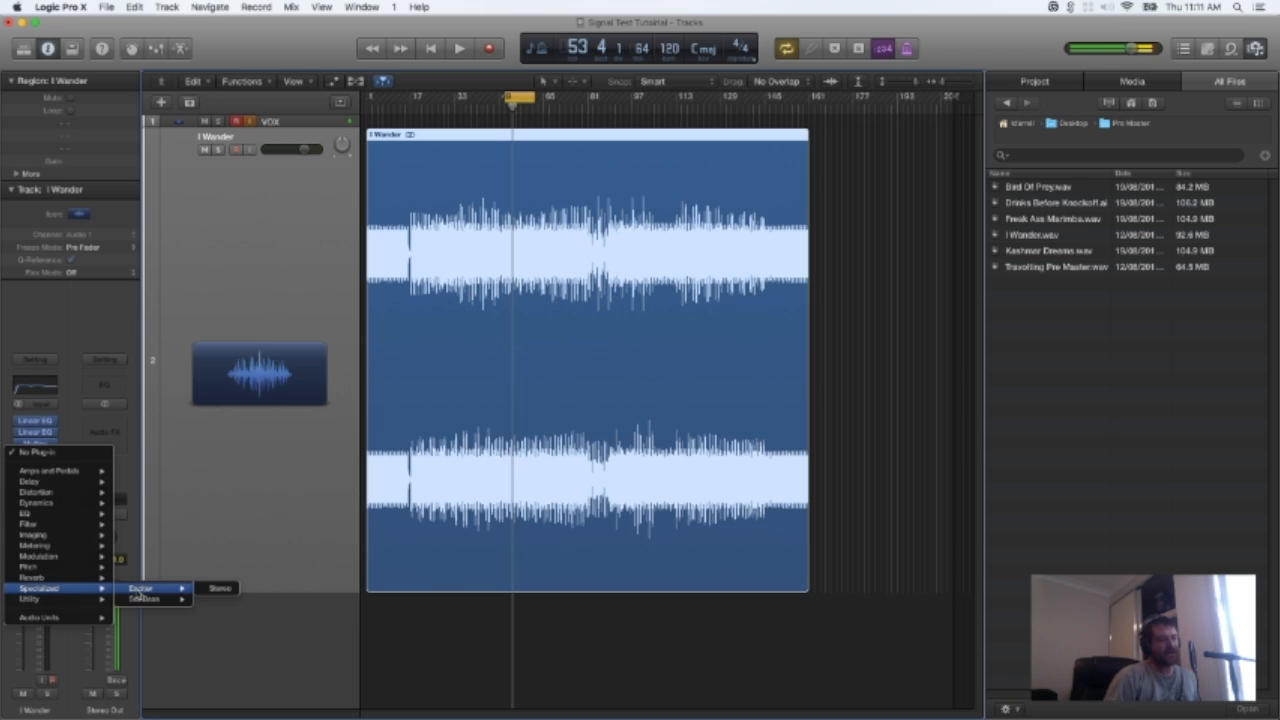
pyautogui.click(219, 590)
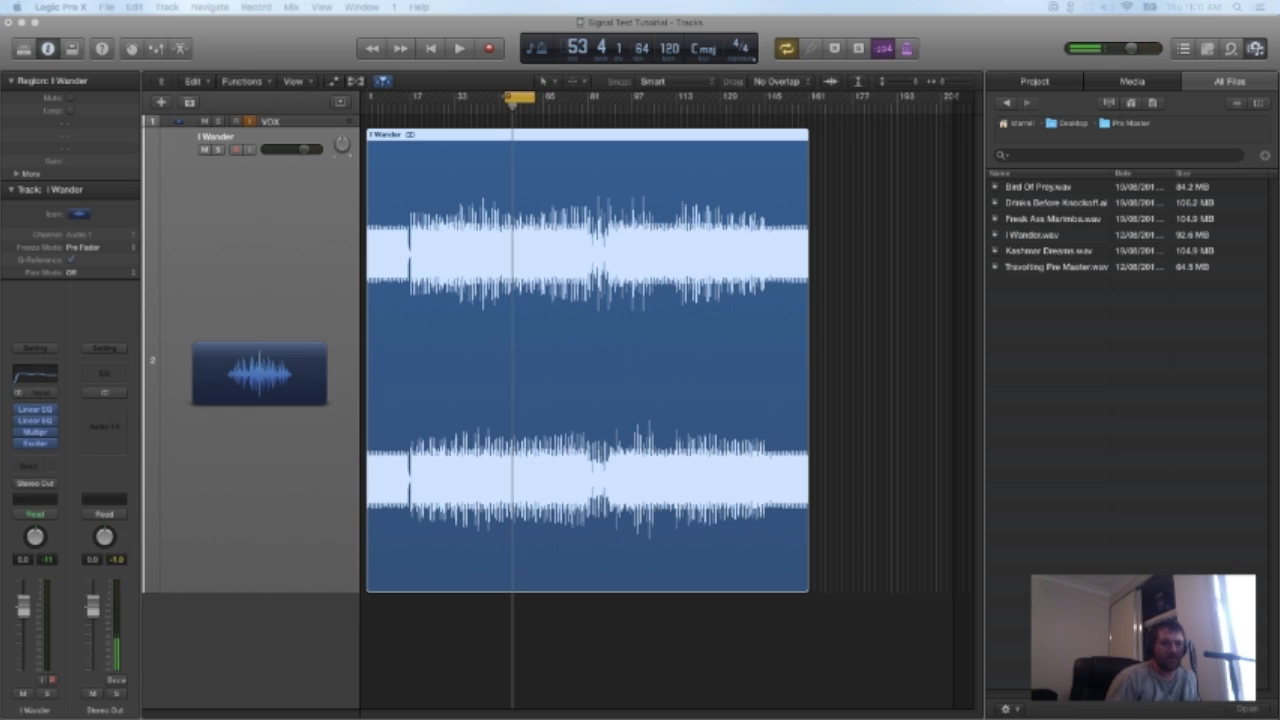
pyautogui.click(471, 172)
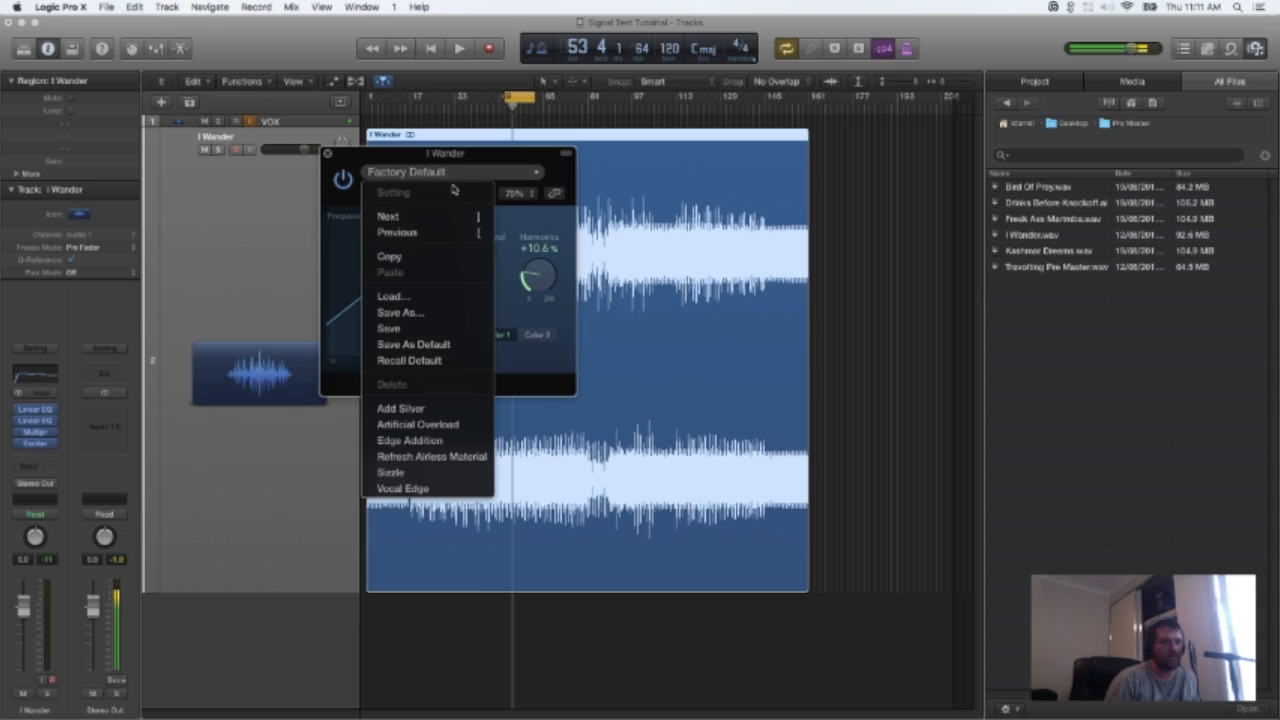
pyautogui.click(411, 411)
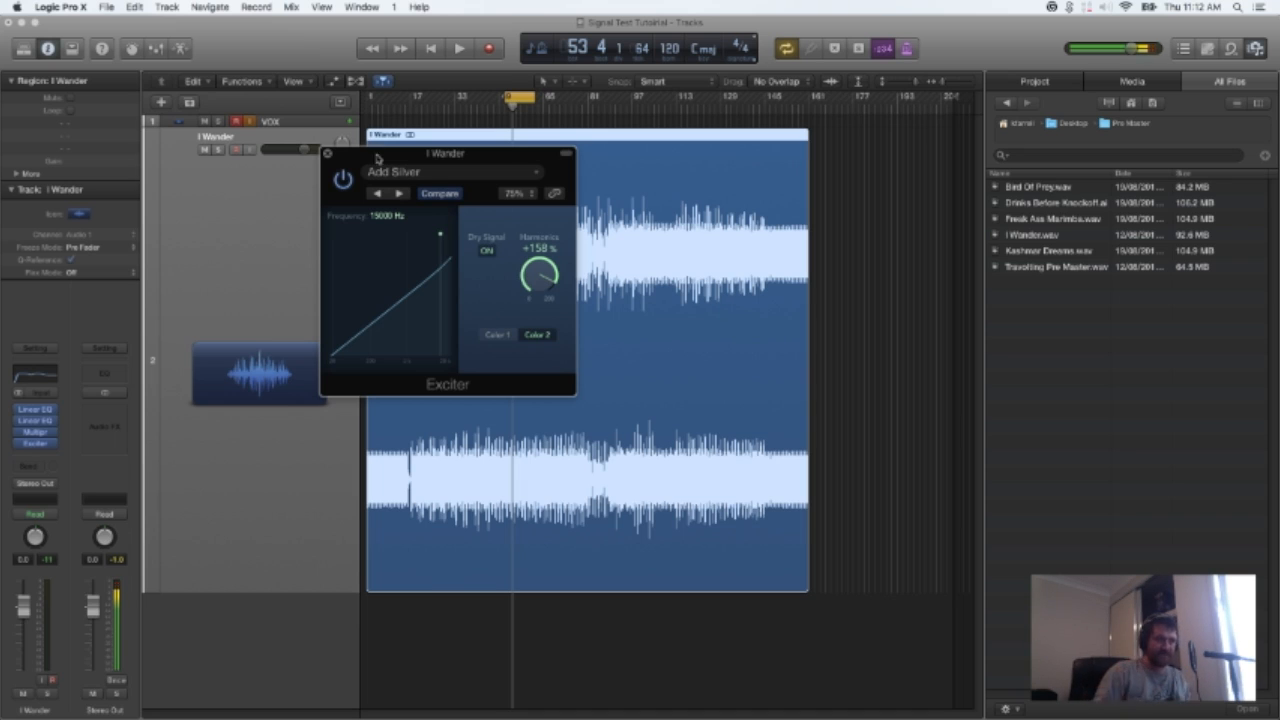
# Play the track and compare its sound with the Exciter bypassed and active.
pyautogui.press('space')
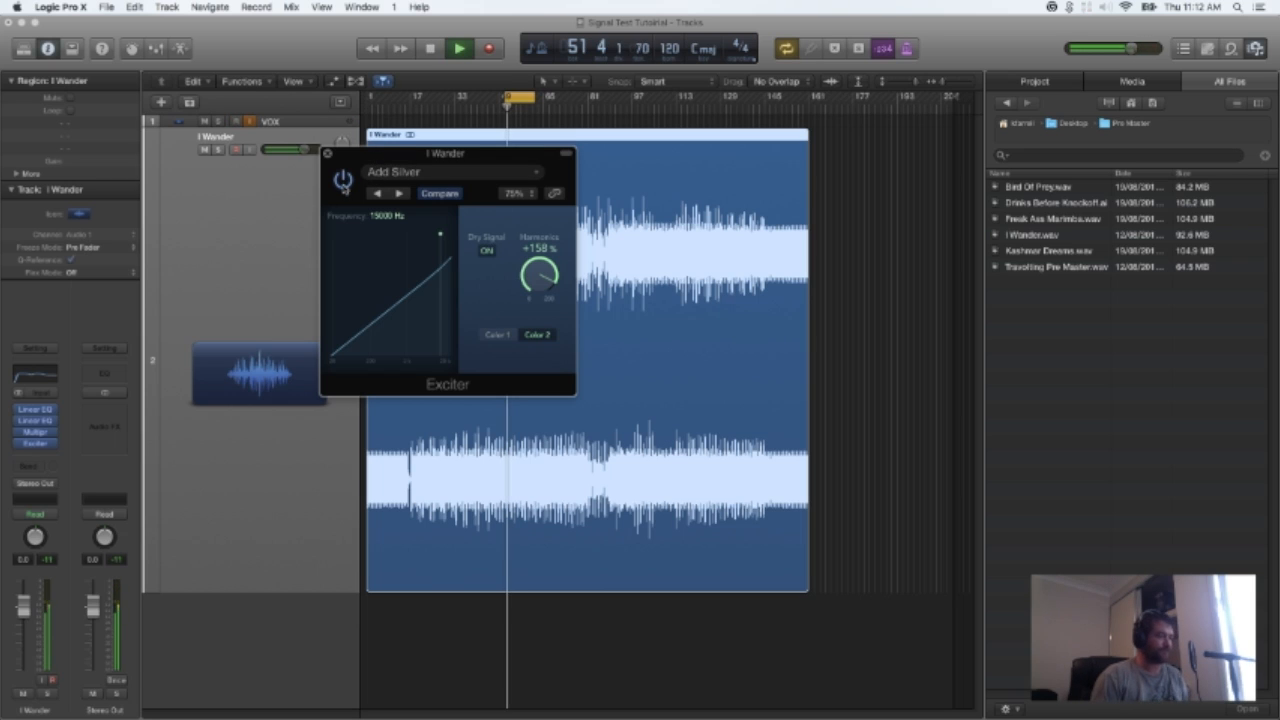
pyautogui.click(342, 181)
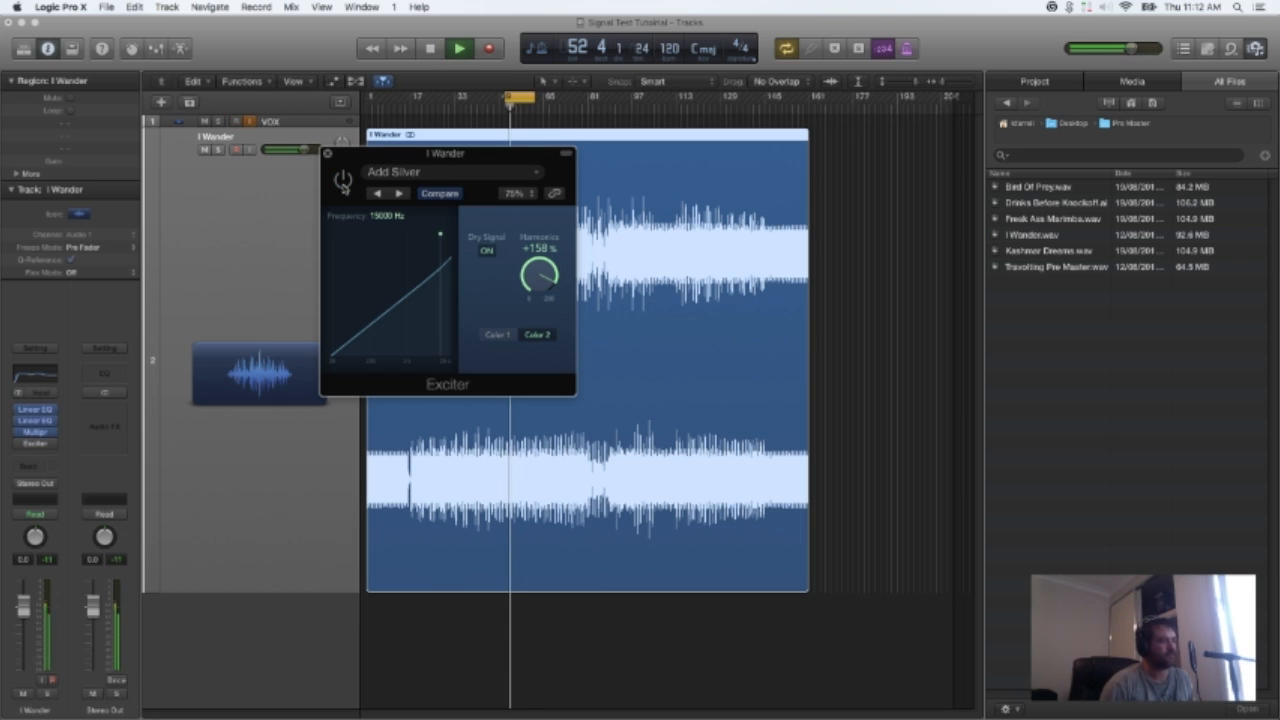
pyautogui.click(342, 181)
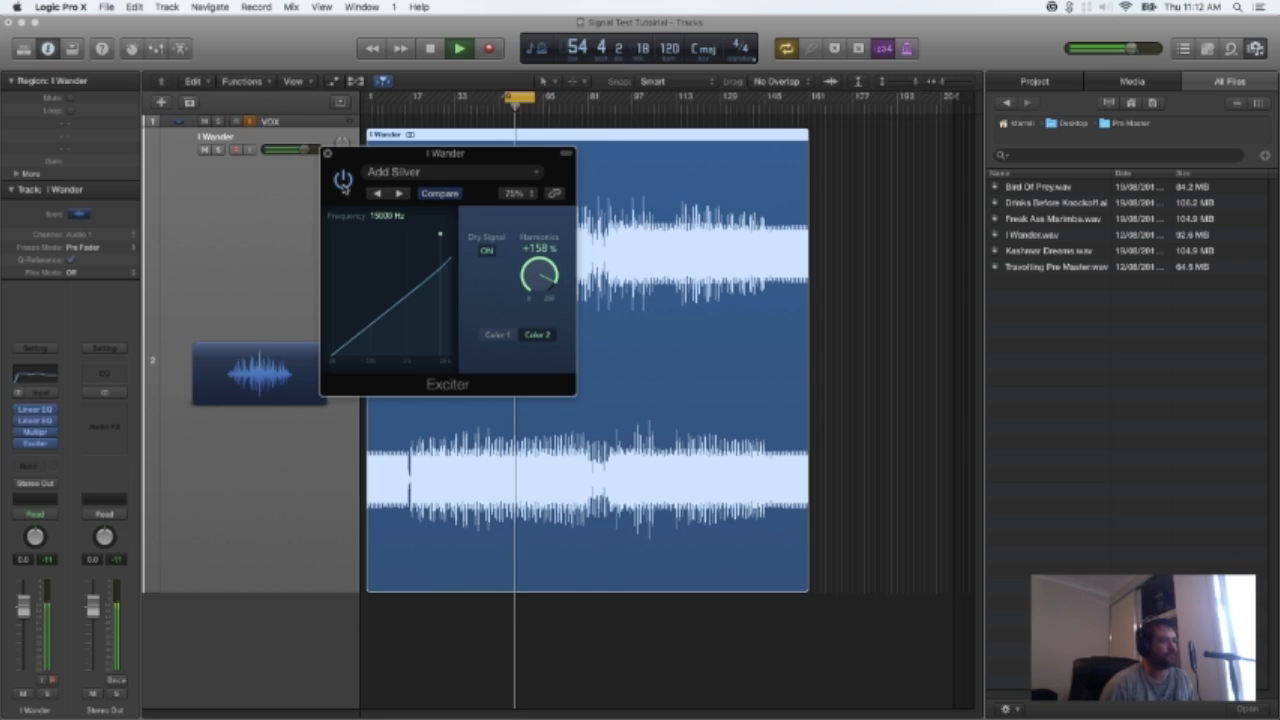
# Lower the Exciter's frequency to 9400 Hz and its harmonics to 141% during playback.
pyautogui.moveTo(387, 216); pyautogui.dragTo(384, 241)
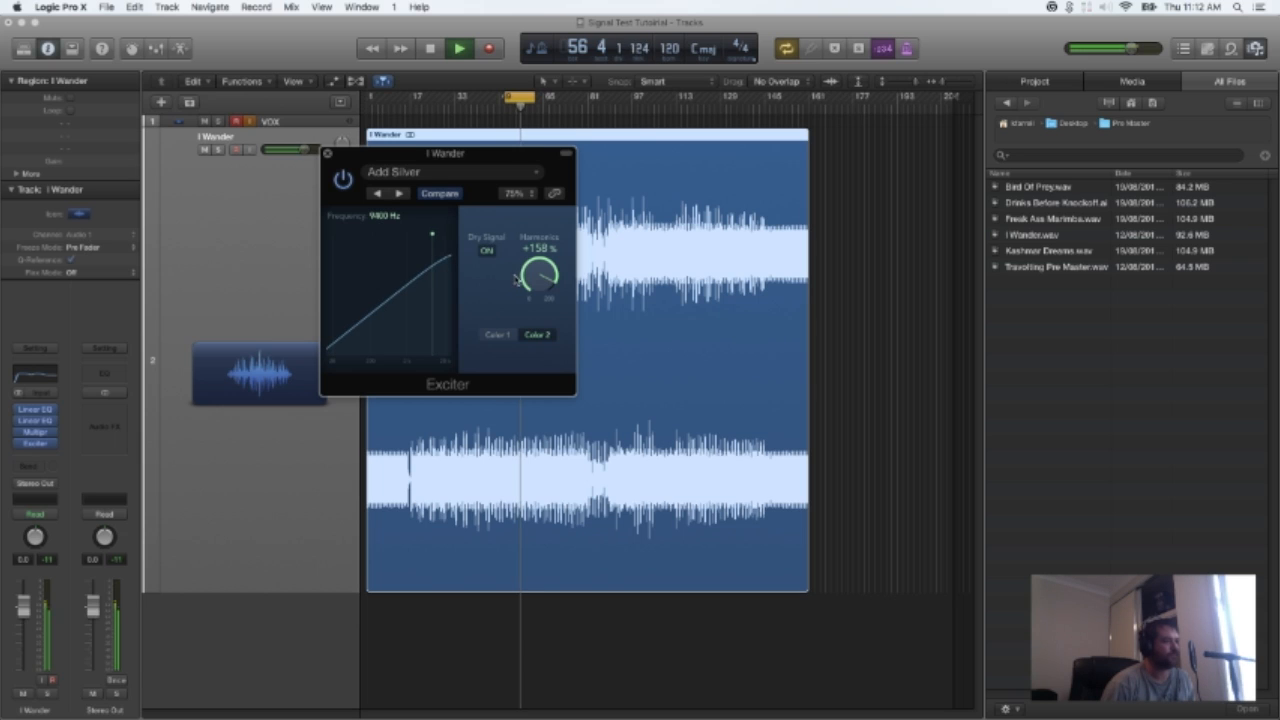
pyautogui.moveTo(538, 277); pyautogui.dragTo(535, 291)
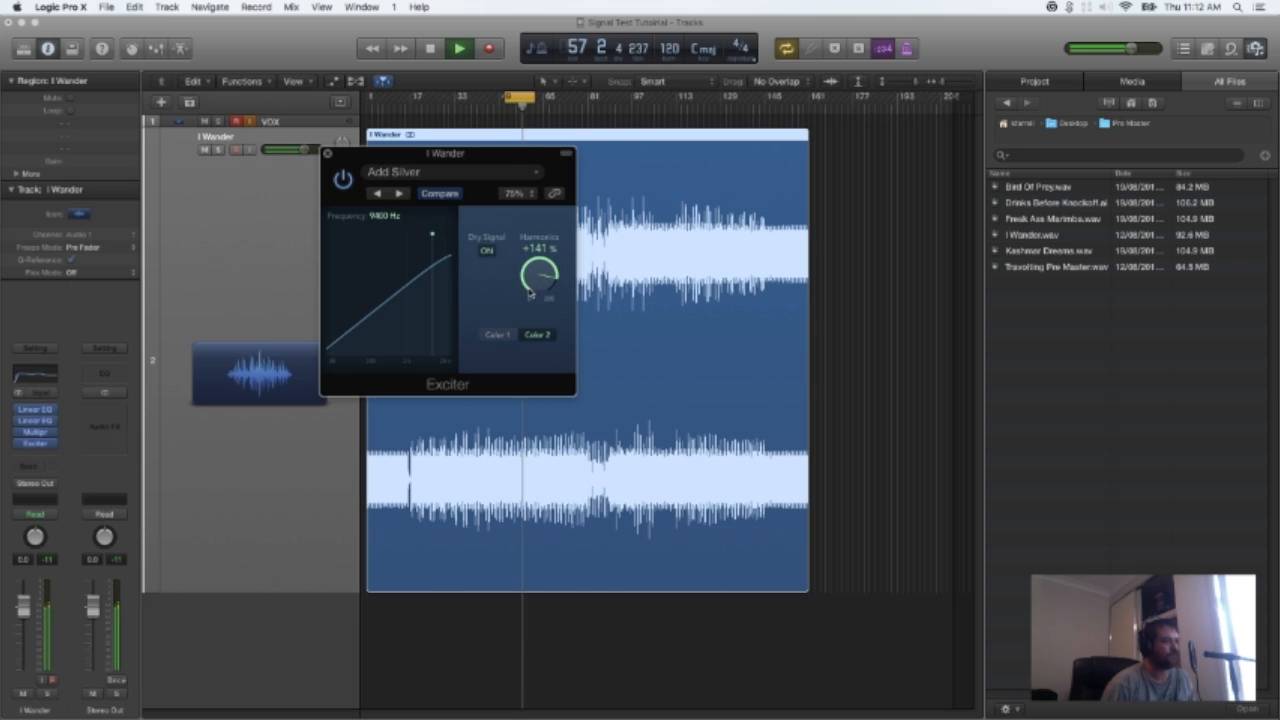
# Compare the playing track with the Exciter bypassed and active, stop playback and close the Exciter window.
pyautogui.click(343, 180)
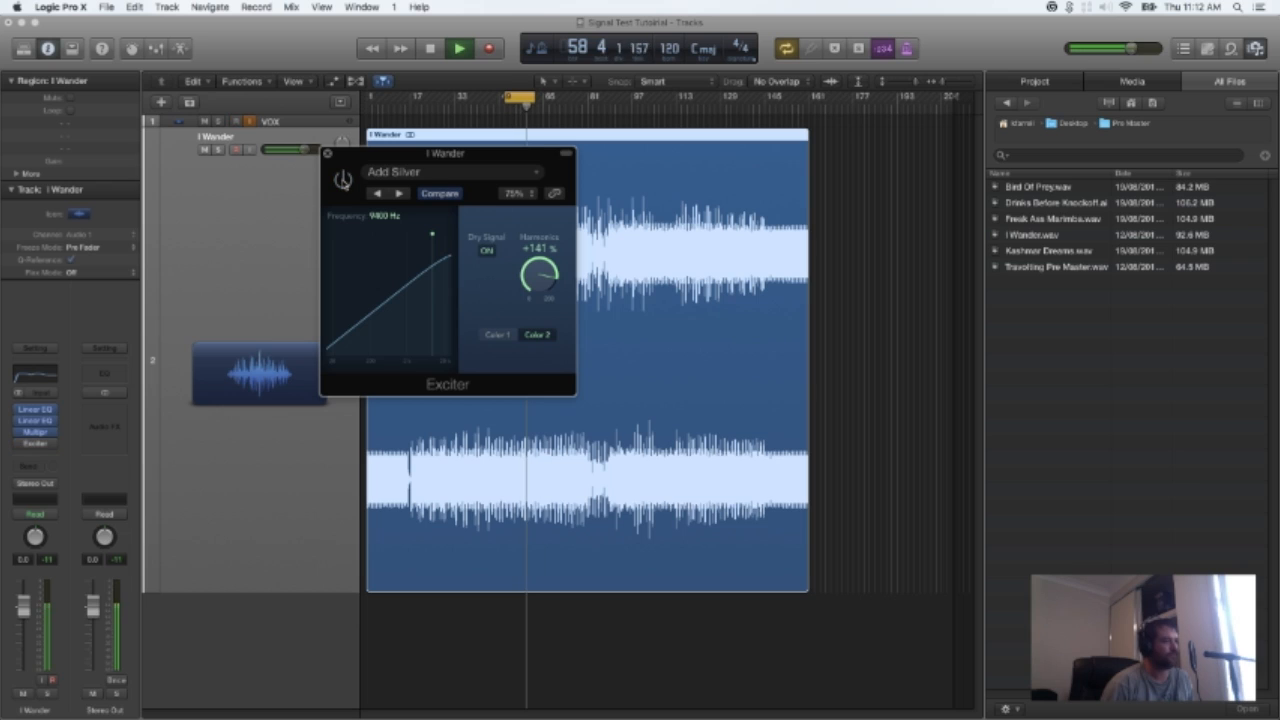
pyautogui.click(343, 180)
pyautogui.press('space')
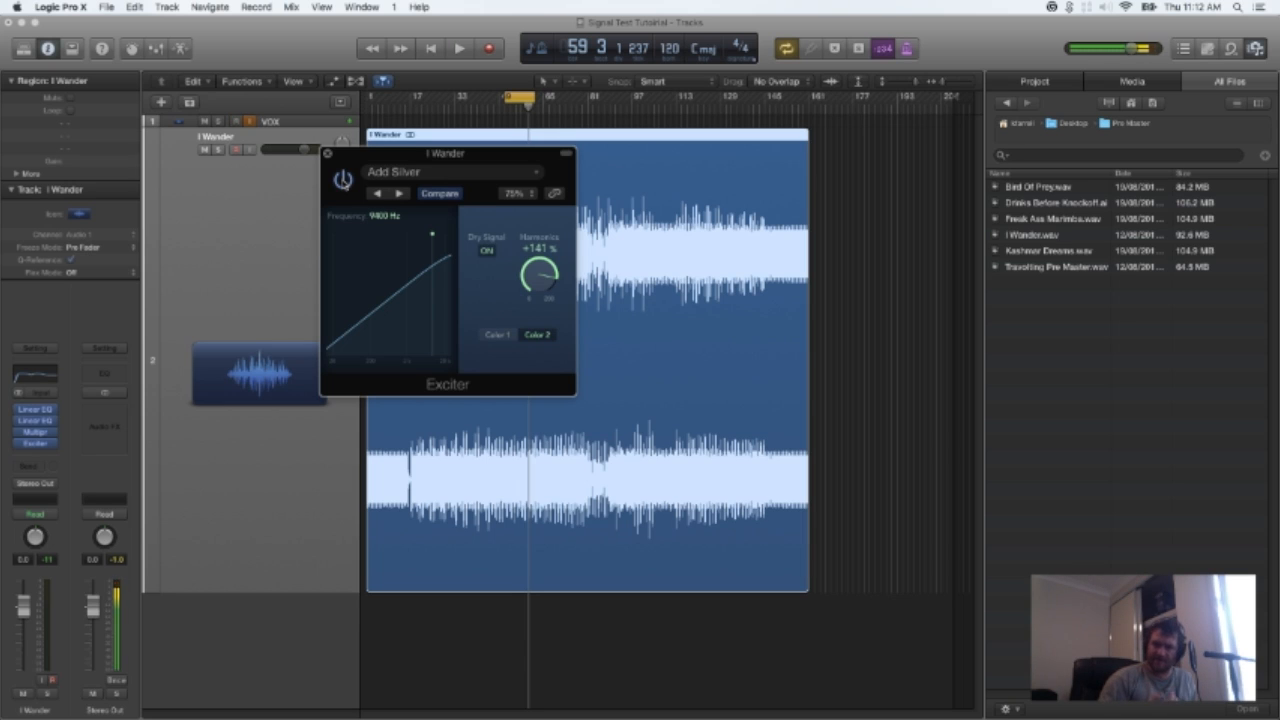
pyautogui.click(328, 154)
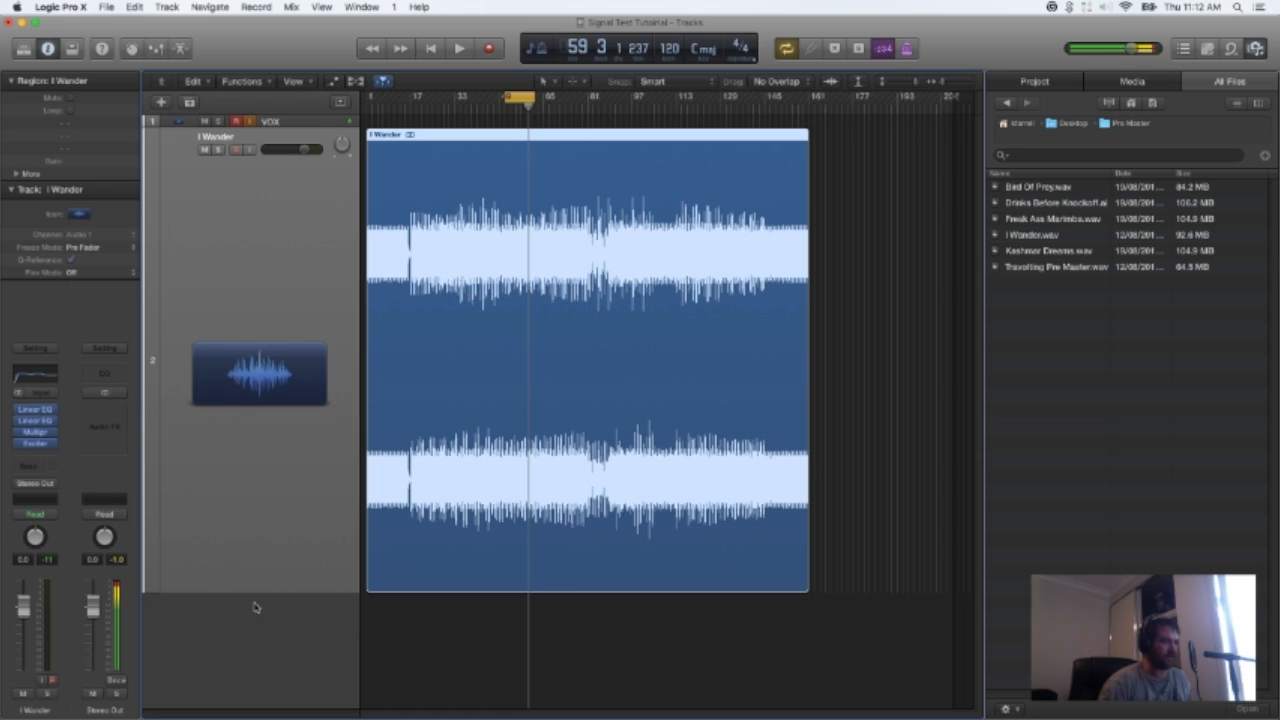
# Create a new audio track and load a Test Oscillator, SPAN and Gain on it.
pyautogui.press('alt+super+n')
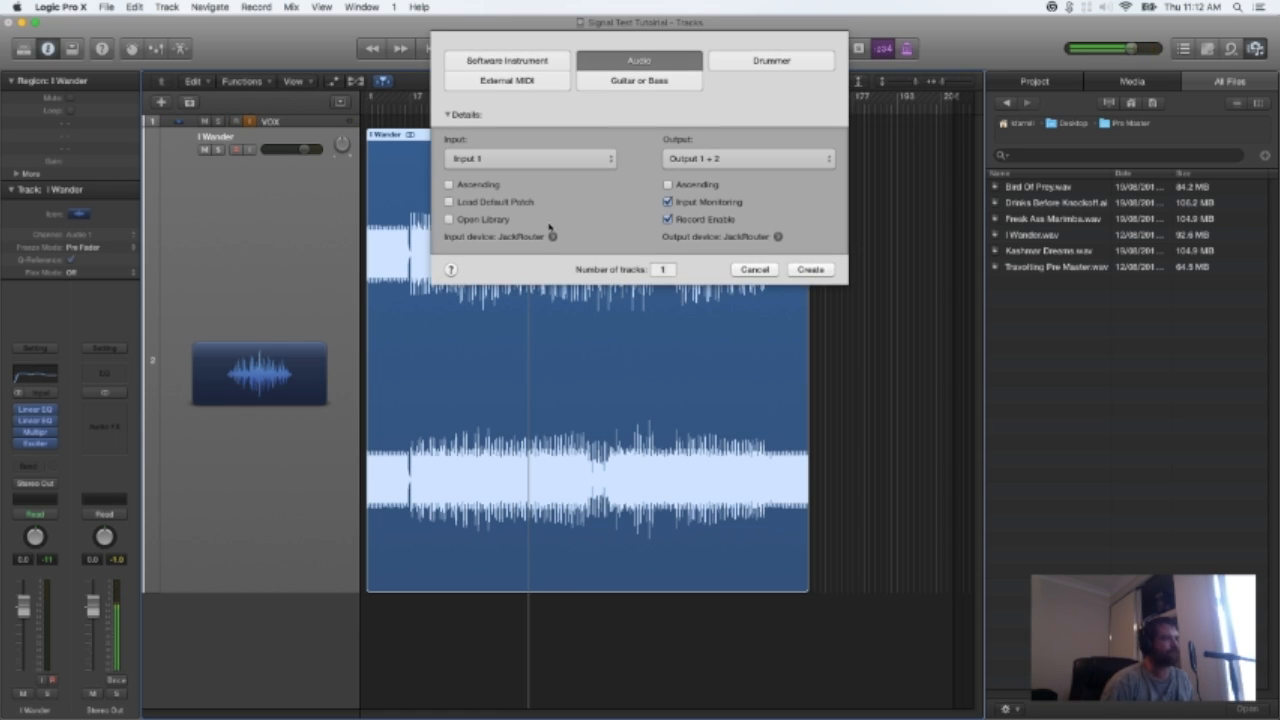
pyautogui.click(810, 270)
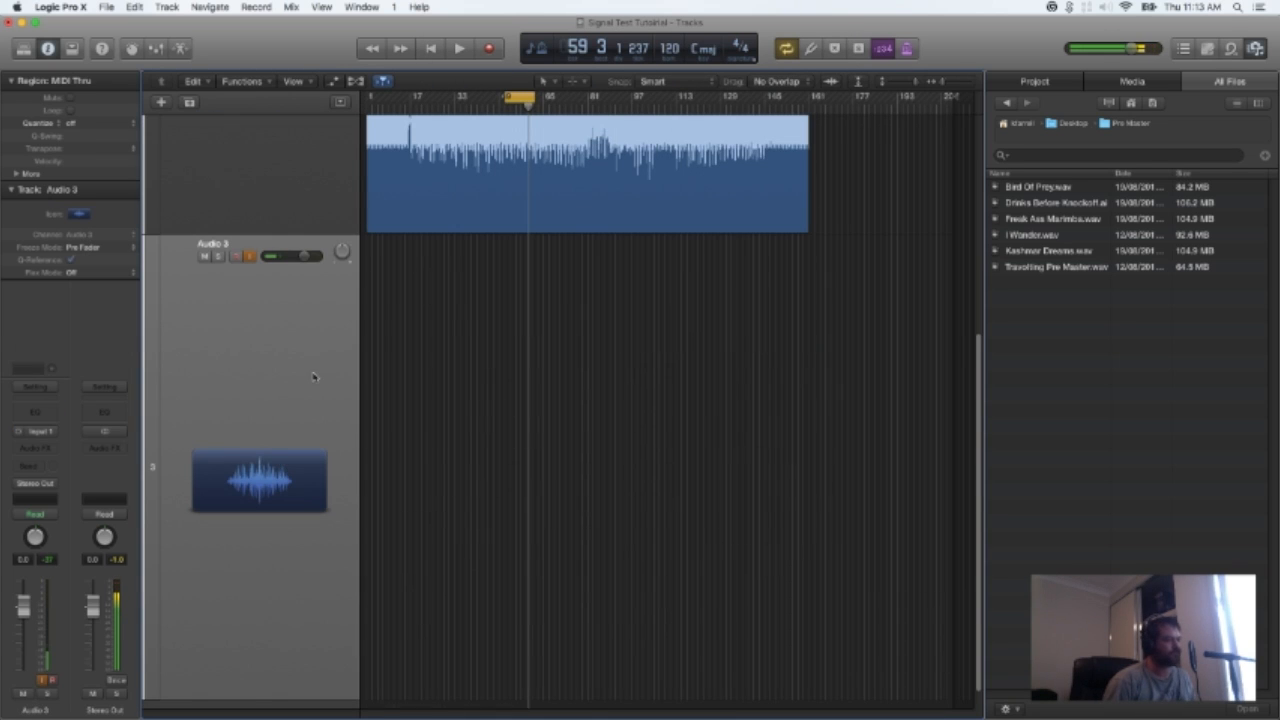
pyautogui.click(42, 412)
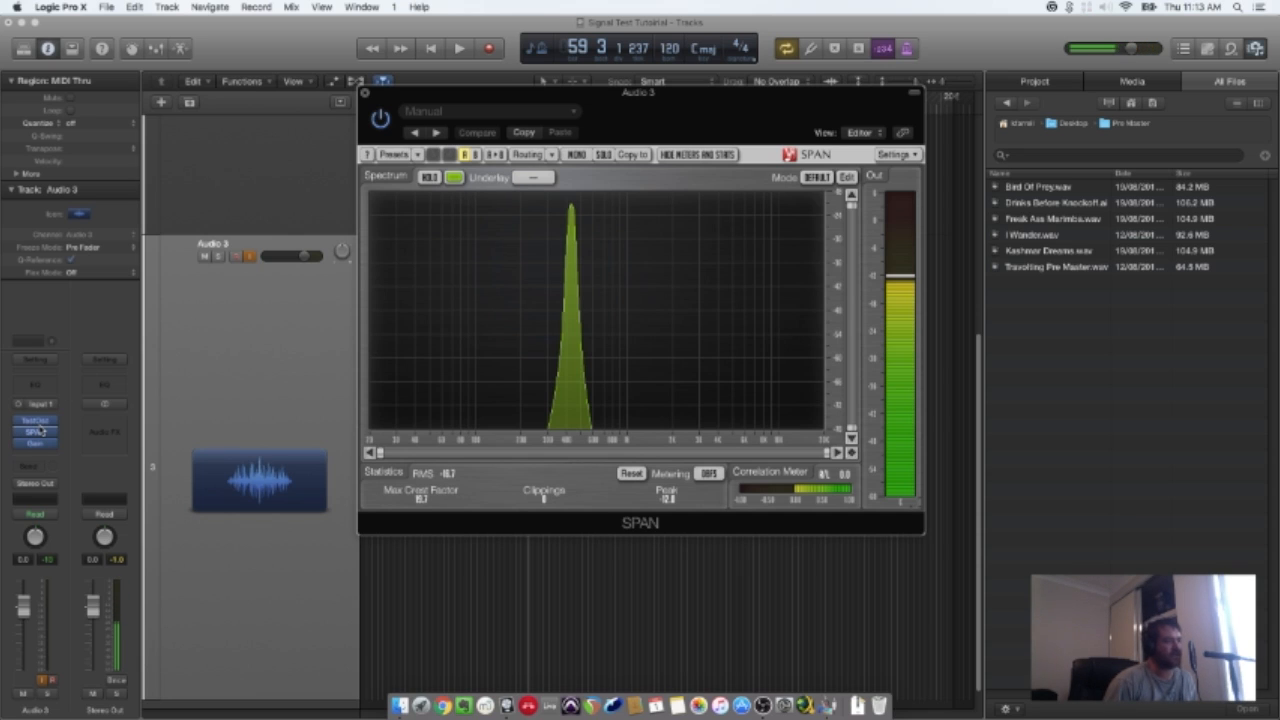
# Insert a mono Exciter between the Test Oscillator and SPAN on the new audio track.
pyautogui.click(40, 436)
pyautogui.moveTo(108, 545)
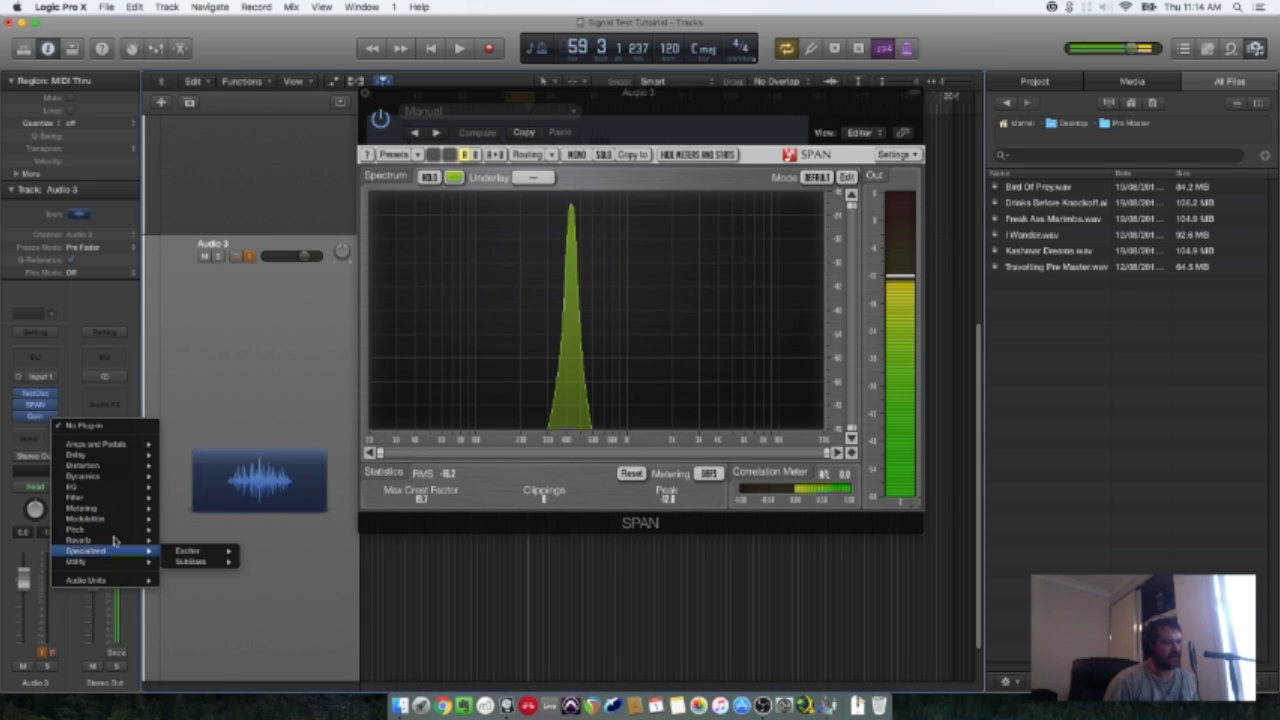
pyautogui.moveTo(205, 553)
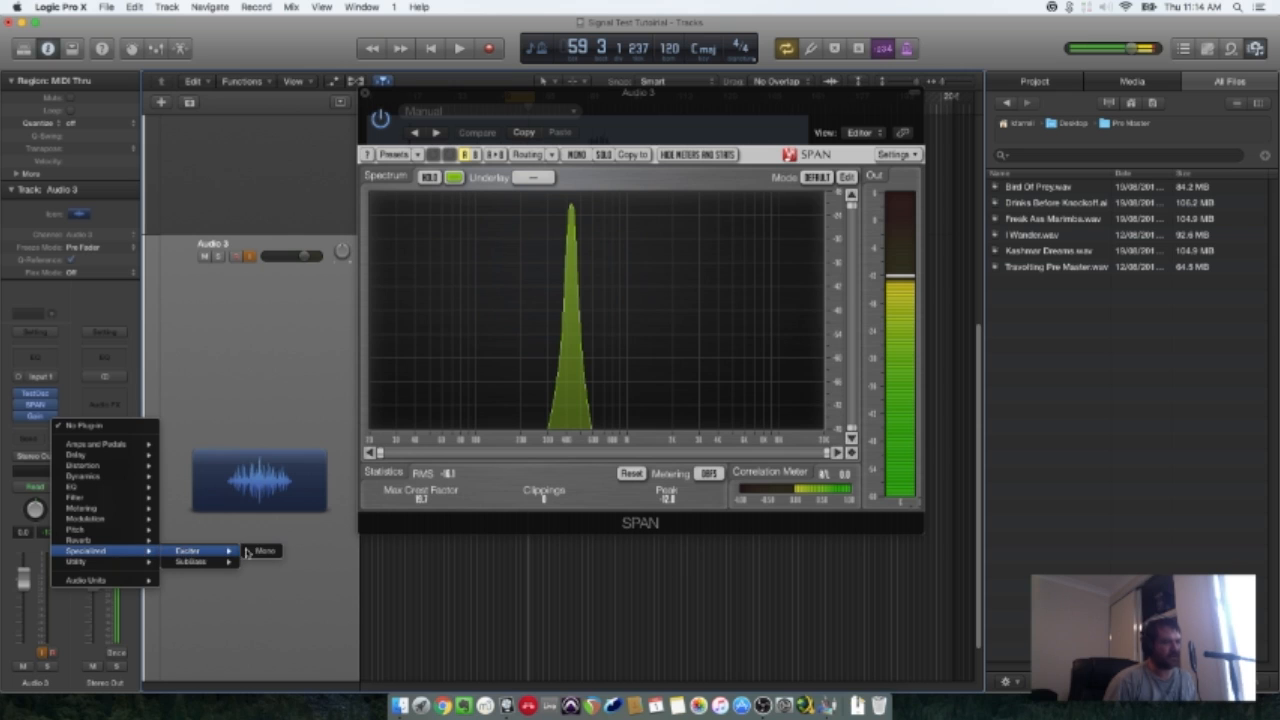
pyautogui.click(250, 552)
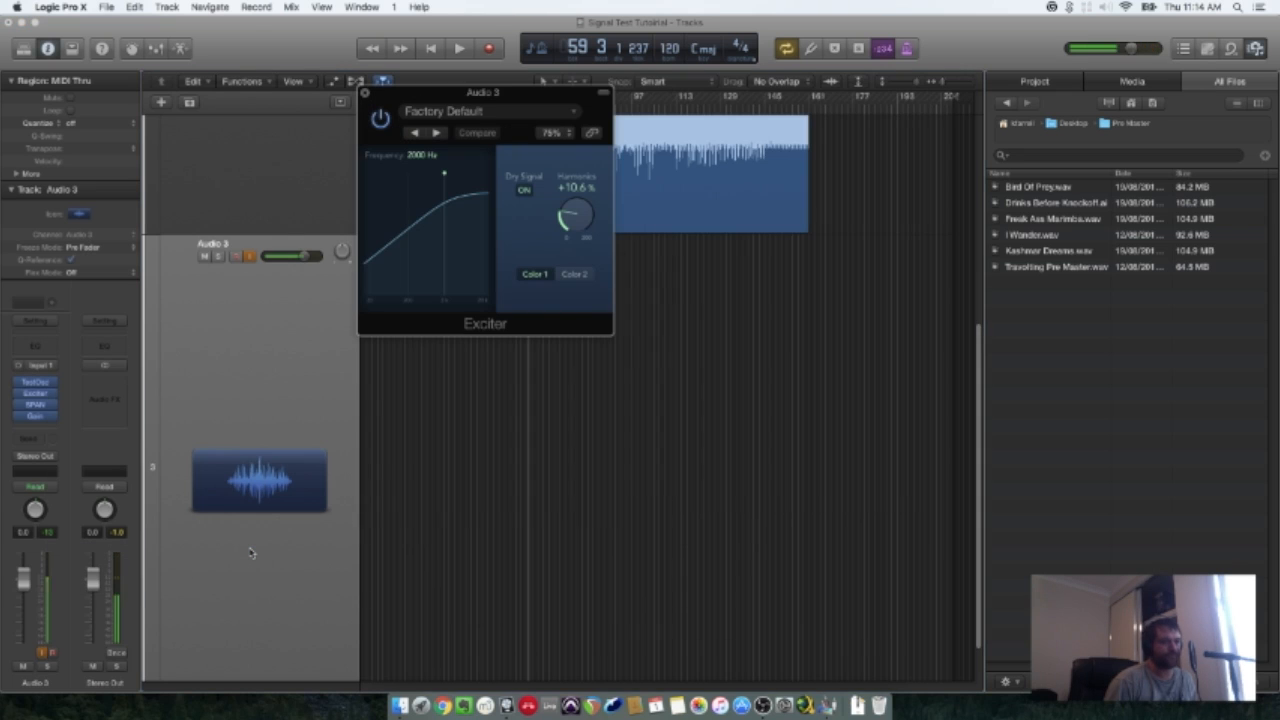
# Arrange the Exciter and SPAN windows side by side and raise the Exciter's harmonics to 184%.
pyautogui.moveTo(40, 405)
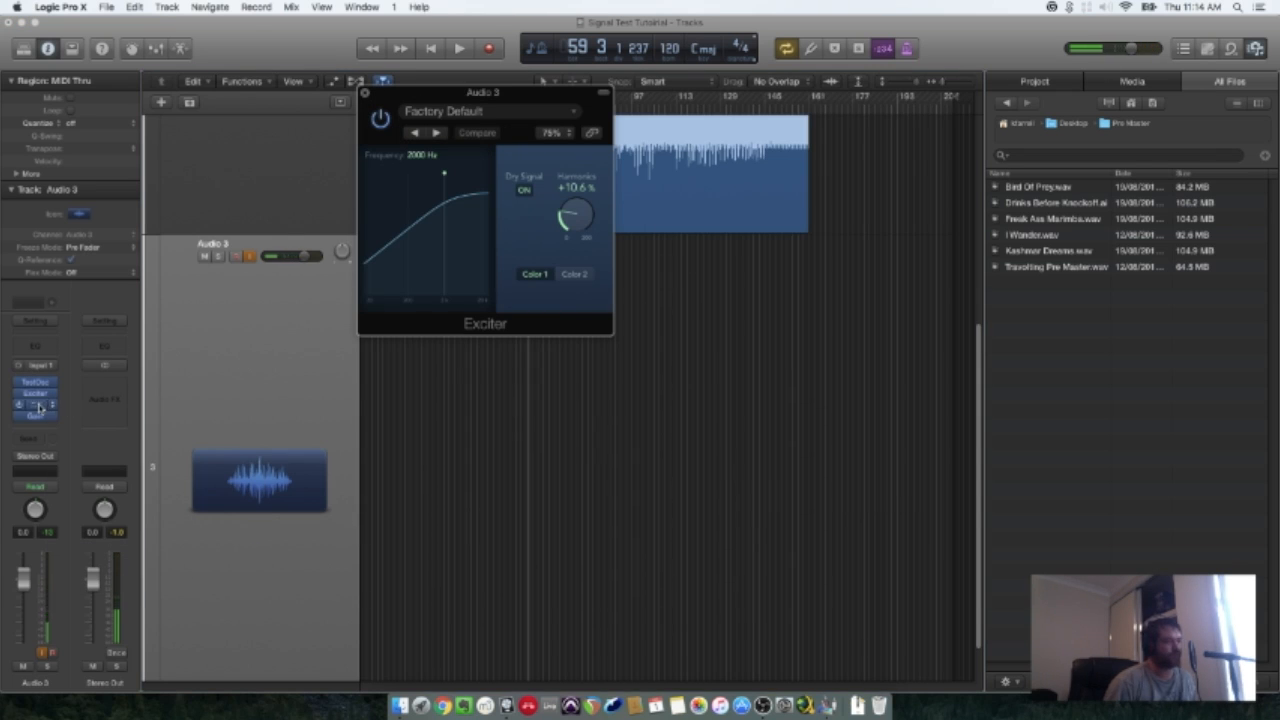
pyautogui.moveTo(511, 96); pyautogui.dragTo(290, 96)
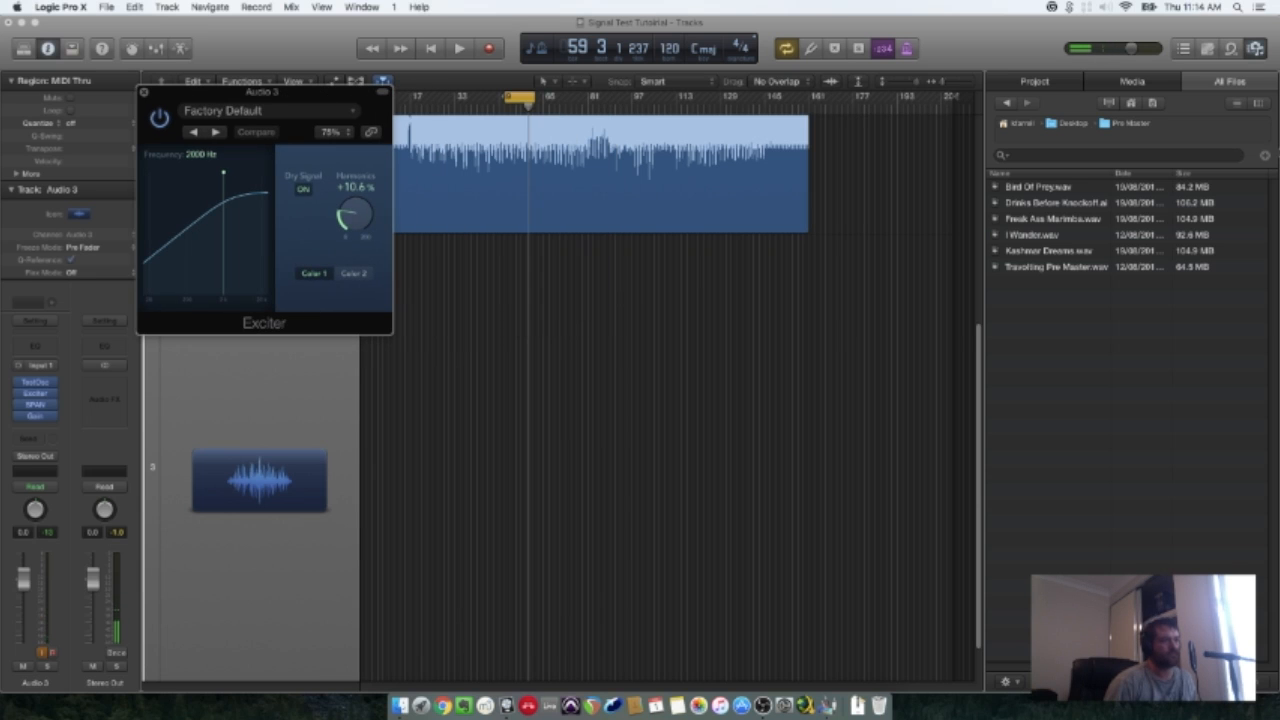
pyautogui.moveTo(1278, 28); pyautogui.dragTo(726, 22)
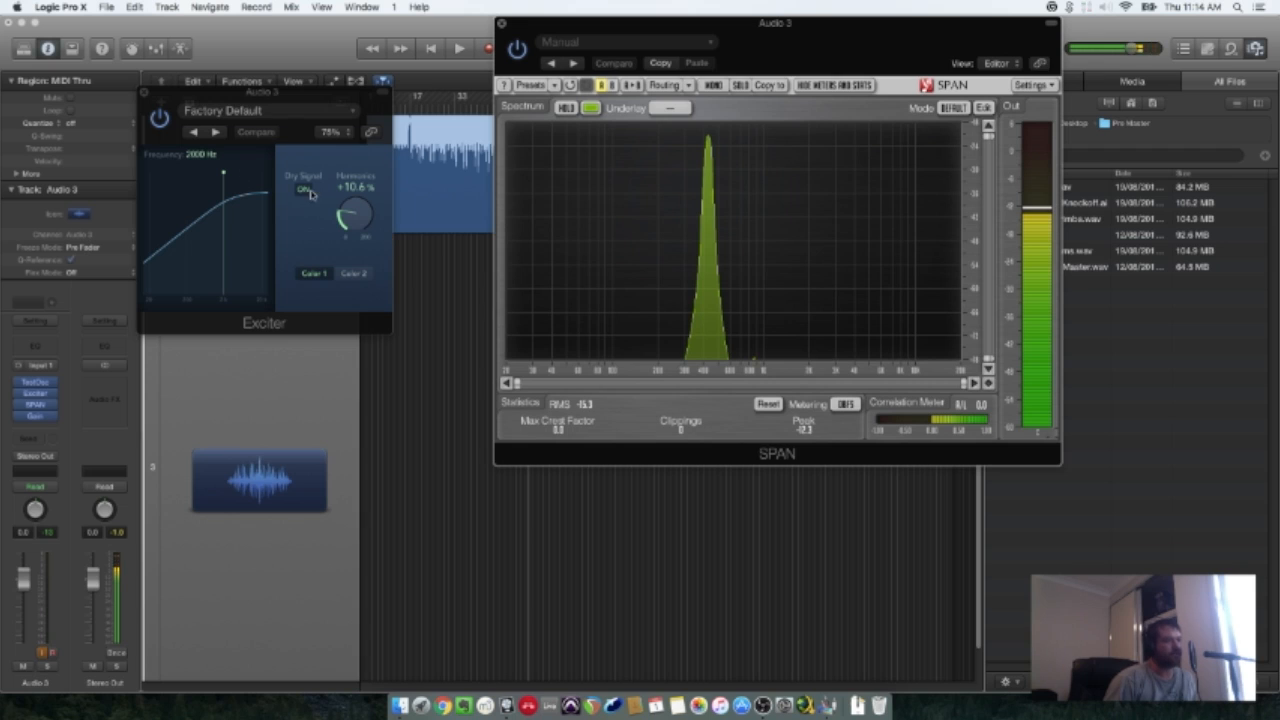
pyautogui.moveTo(345, 215); pyautogui.dragTo(350, 200)
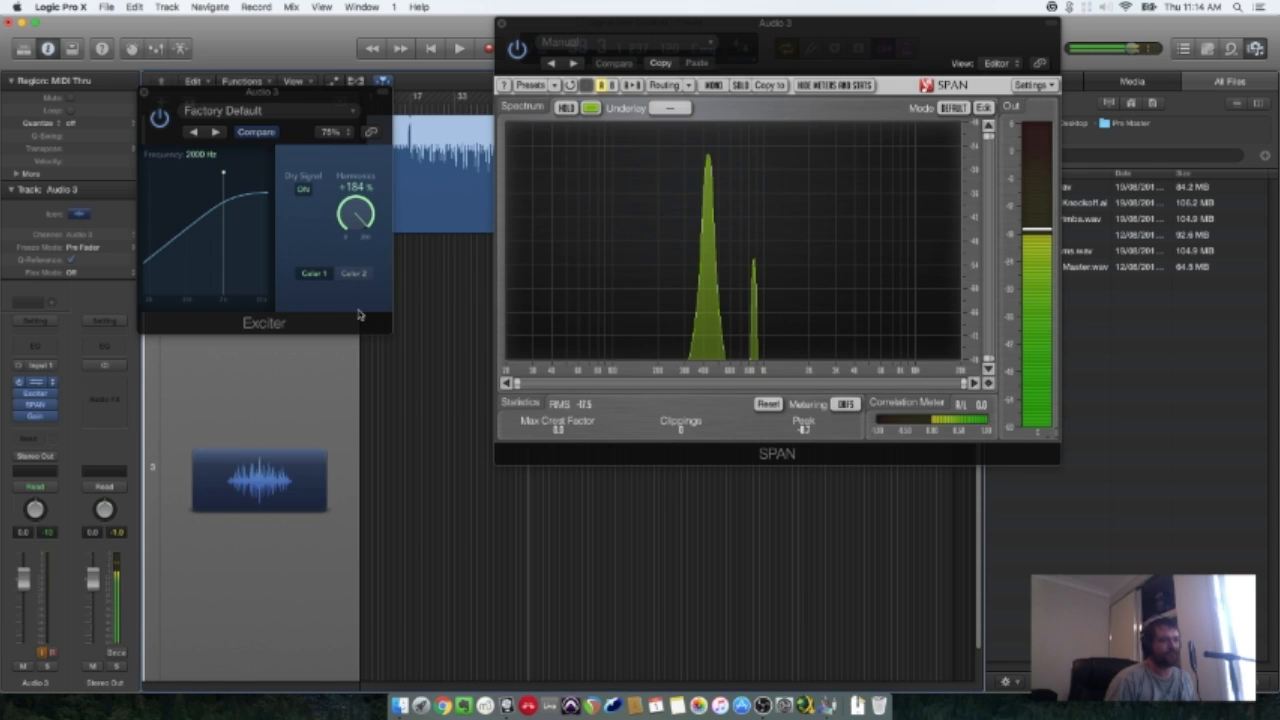
# Raise the Test Oscillator's level to +6 dB and compare the SPAN spectrum with the Exciter bypassed and active.
pyautogui.click(45, 381)
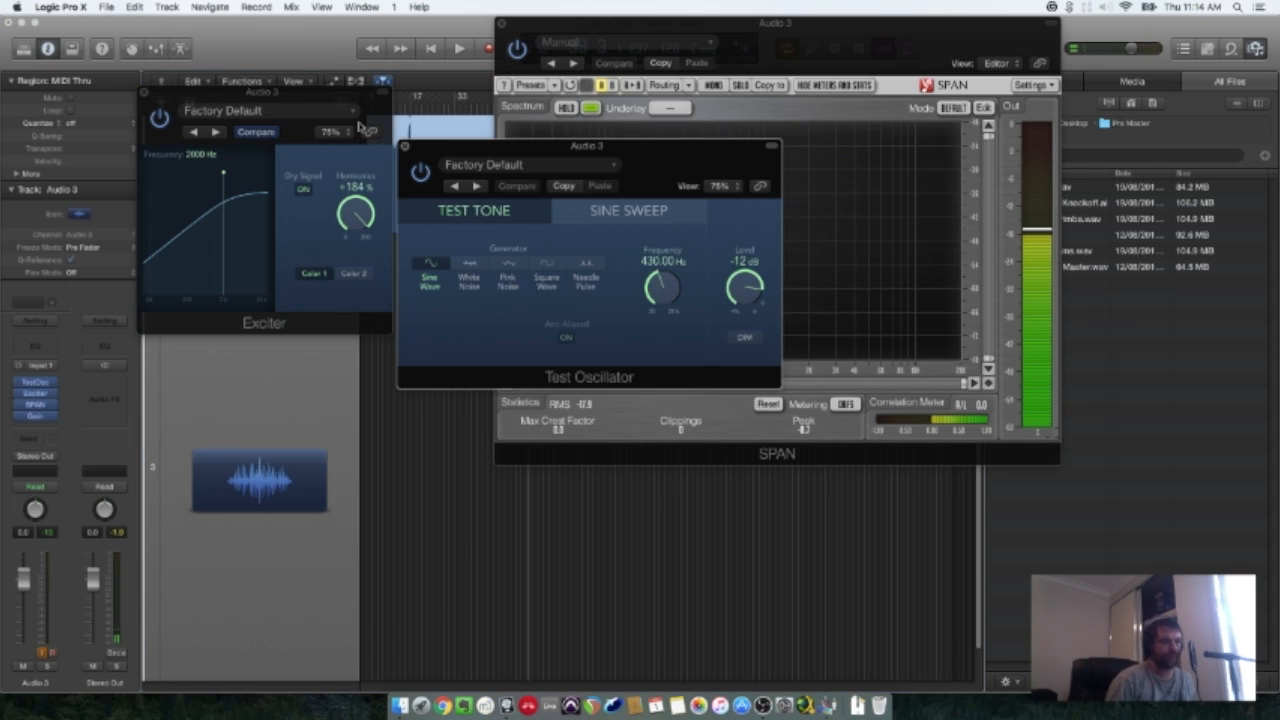
pyautogui.moveTo(620, 178); pyautogui.dragTo(294, 396)
pyautogui.click(305, 190)
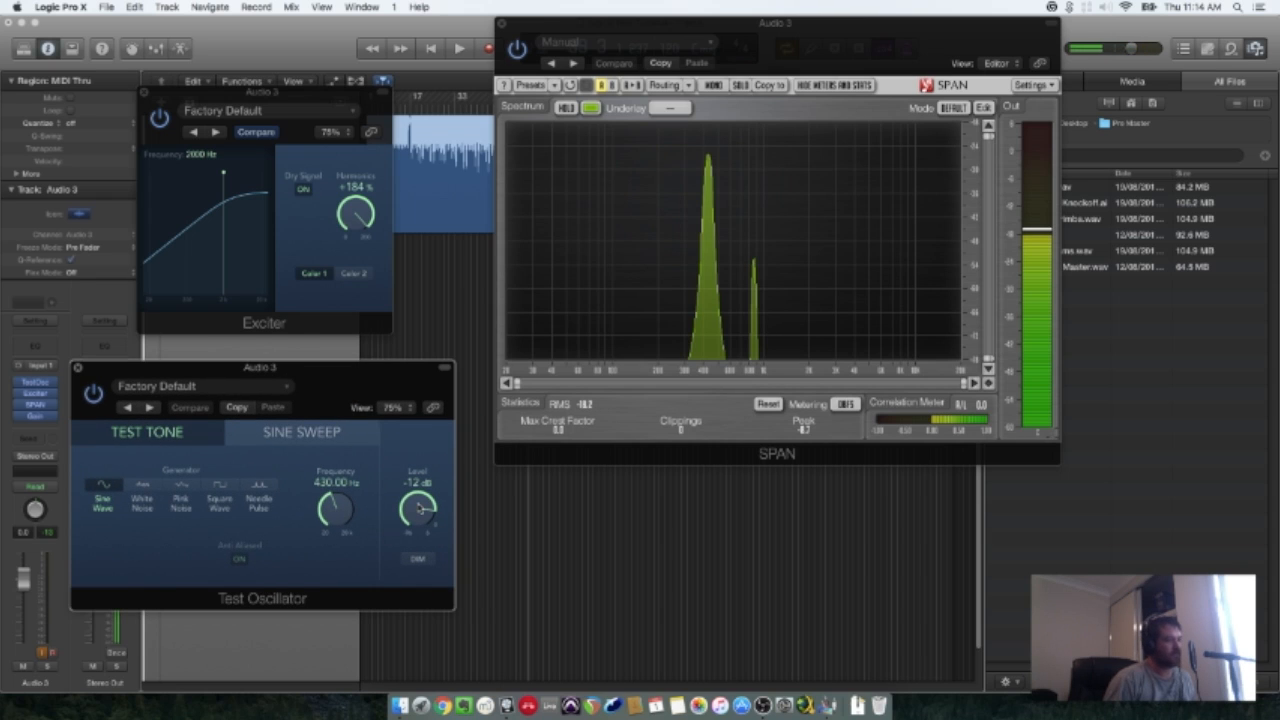
pyautogui.moveTo(420, 507); pyautogui.dragTo(422, 428)
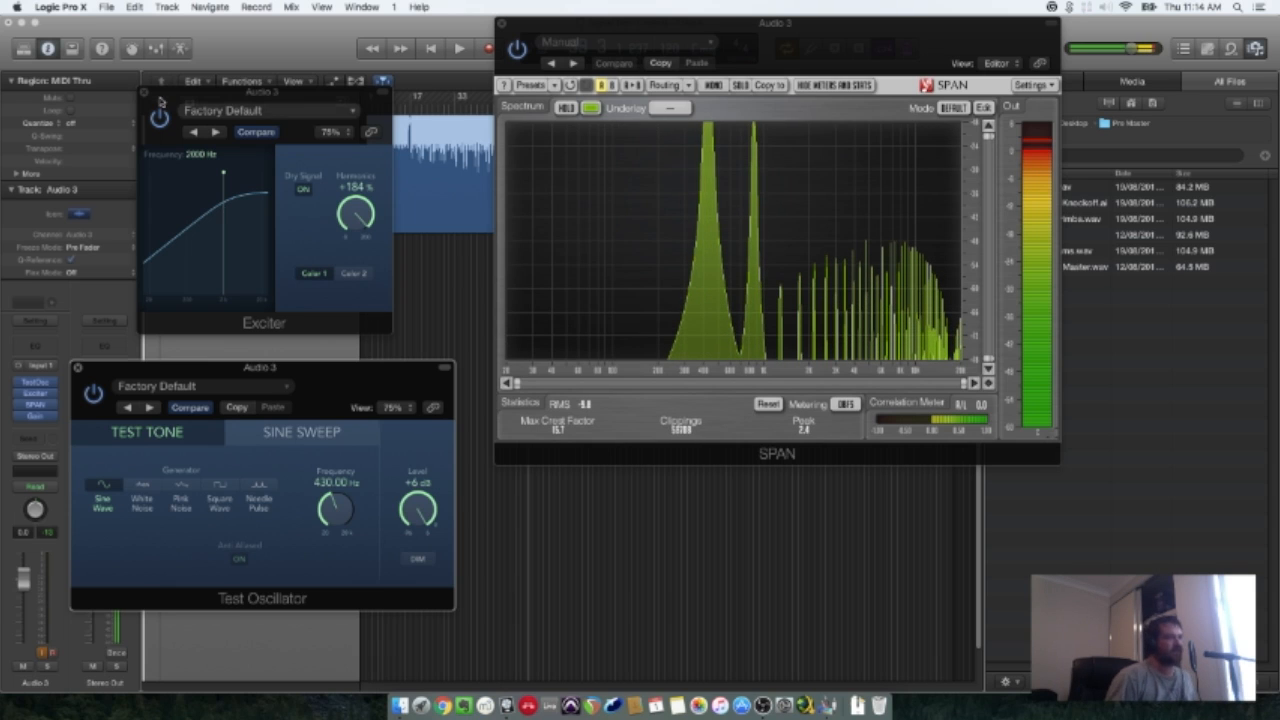
pyautogui.click(160, 118)
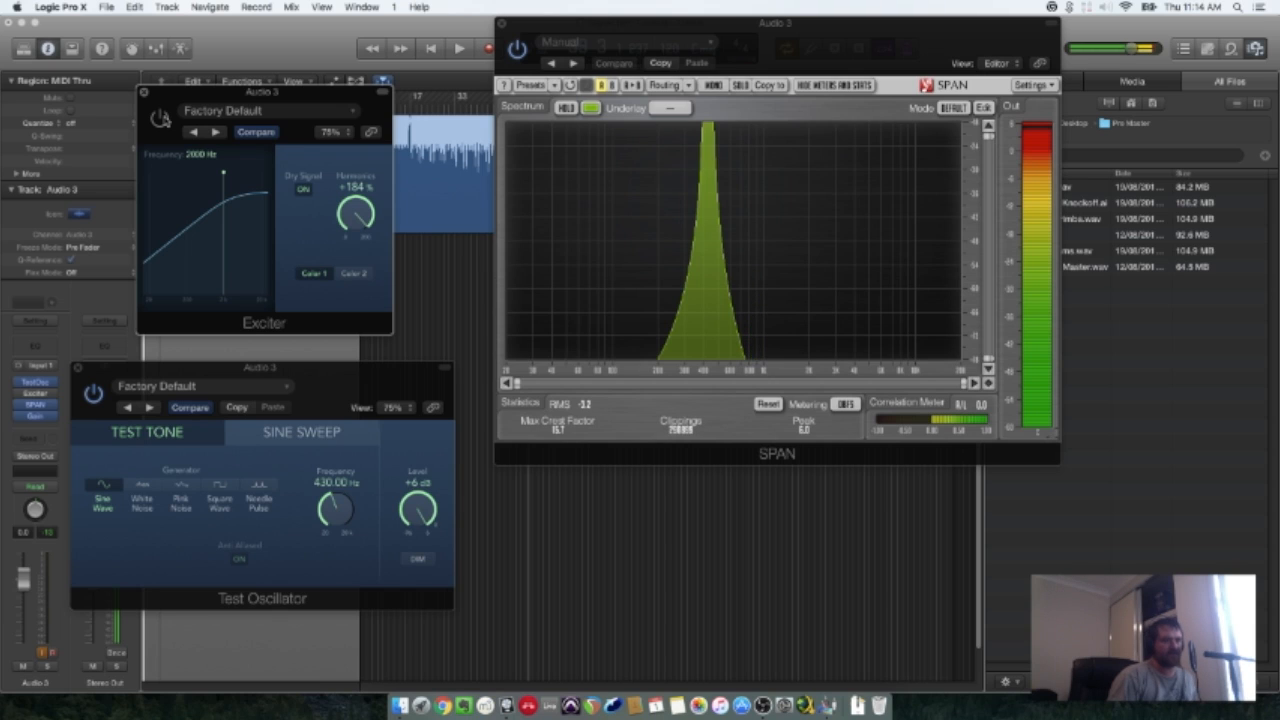
pyautogui.click(160, 118)
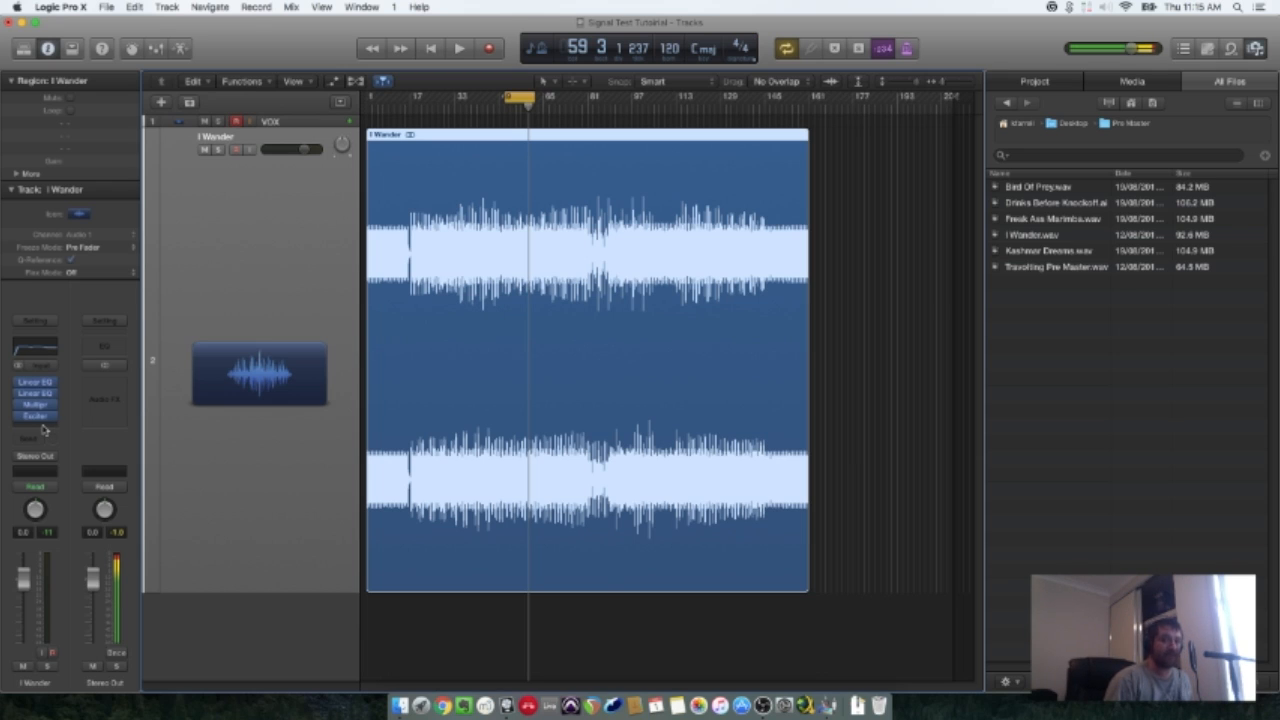
# Copy both Linear Phase EQs and the Multipressor to the slots after the Exciter on the I Wander track.
pyautogui.moveTo(42, 384)
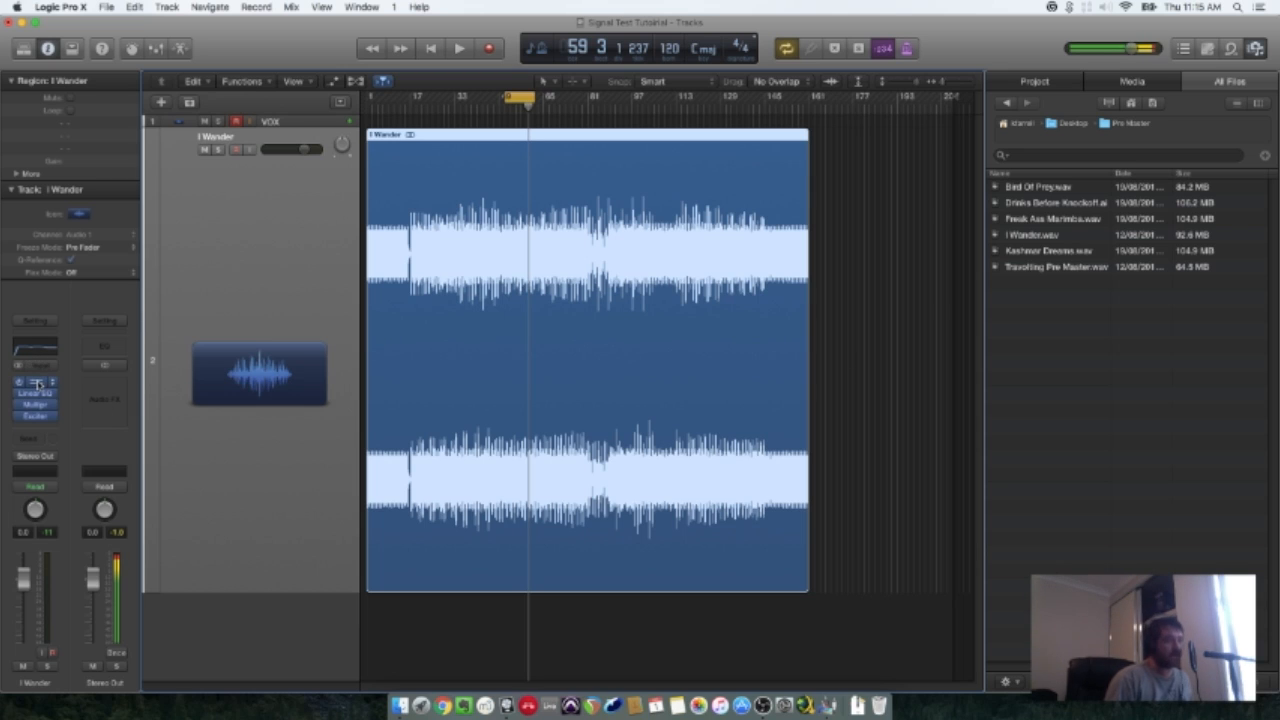
pyautogui.moveTo(36, 383); pyautogui.dragTo(40, 437)
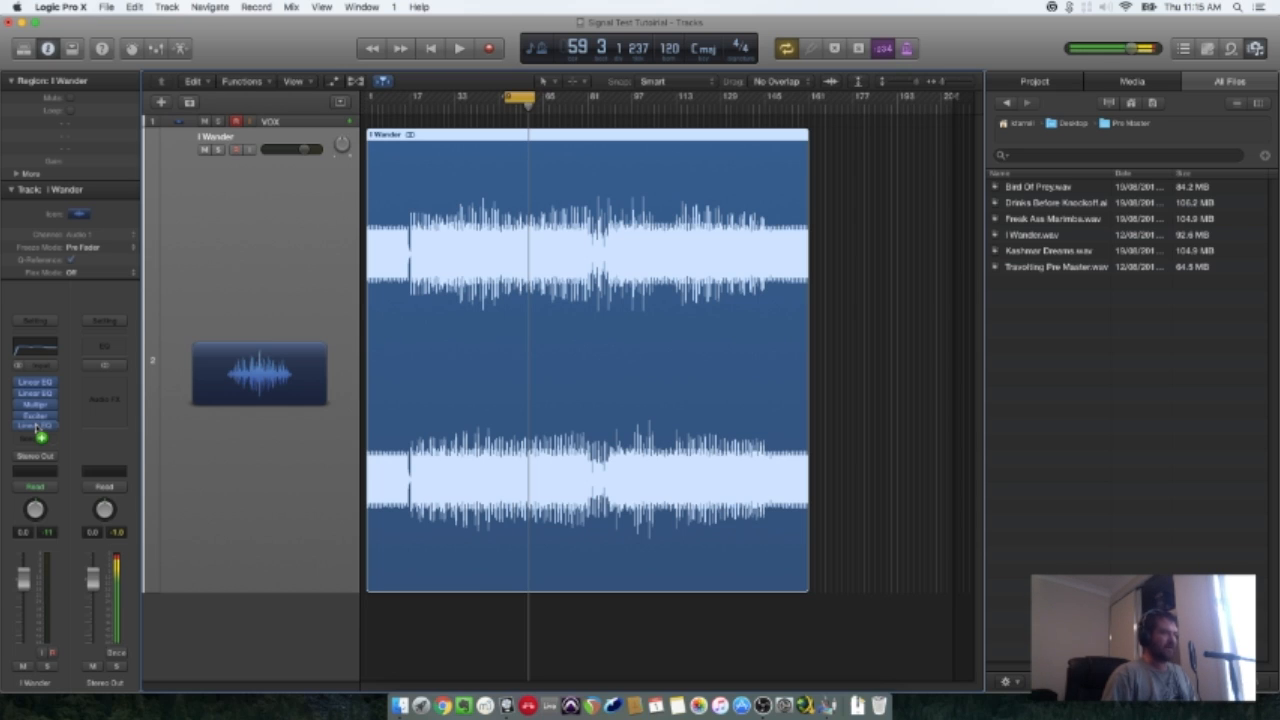
pyautogui.moveTo(36, 428); pyautogui.dragTo(36, 430)
pyautogui.moveTo(37, 383); pyautogui.dragTo(42, 430)
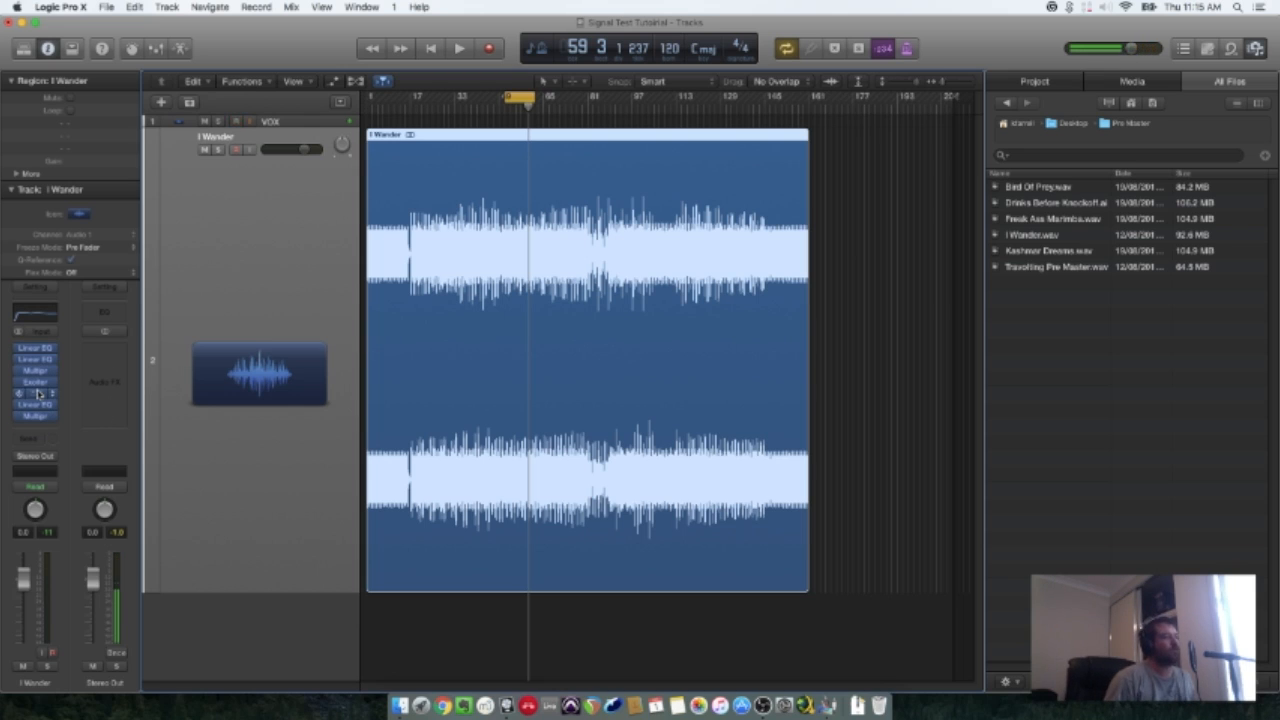
# Open the copied Mid Only Linear Phase EQ after the Exciter and set its 300 Hz band to -1.1 dB.
pyautogui.click(38, 394)
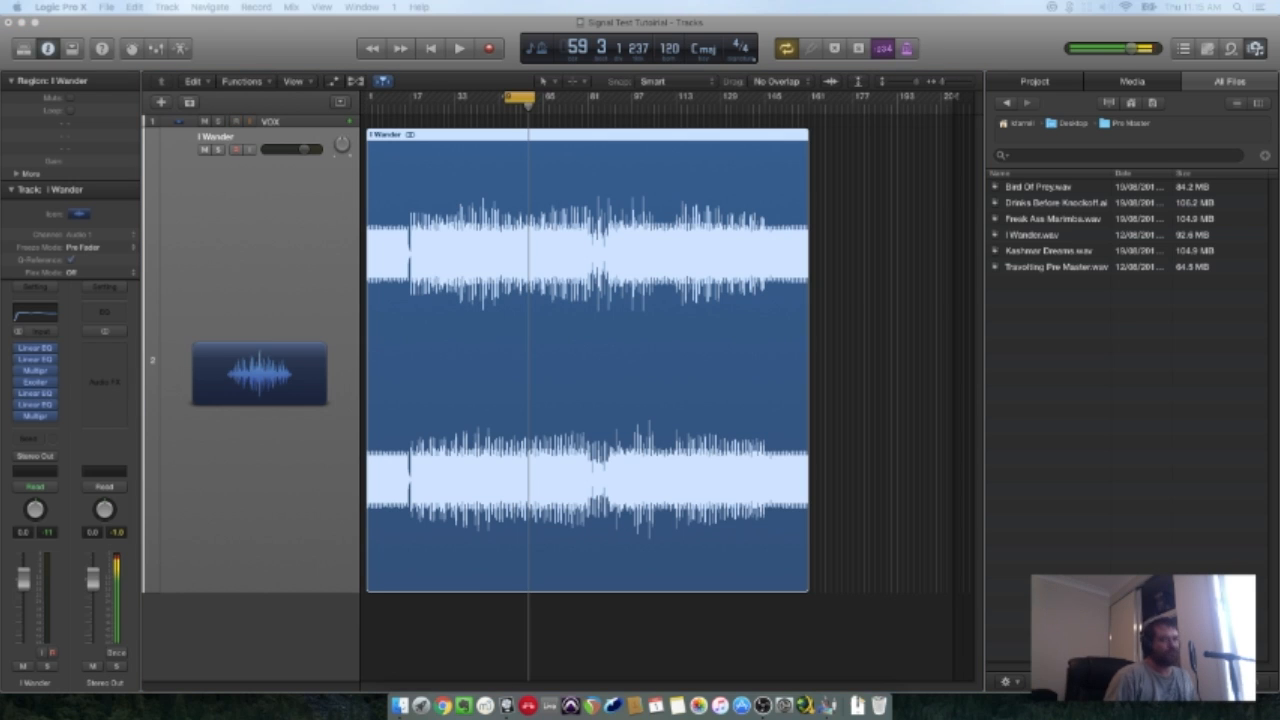
pyautogui.moveTo(680, 304); pyautogui.dragTo(678, 302)
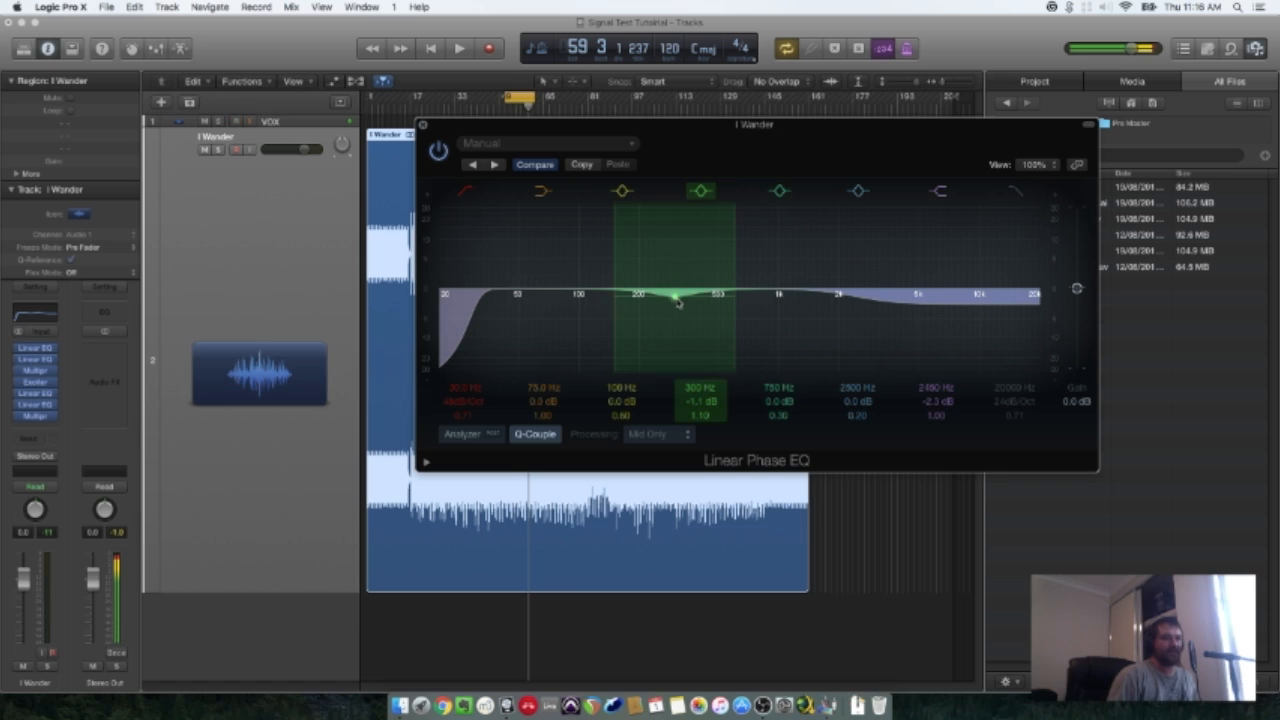
# In the Side Only Linear Phase EQ, set the uppermost peak band to 0.2 dB and turn off the high shelf.
pyautogui.click(36, 359)
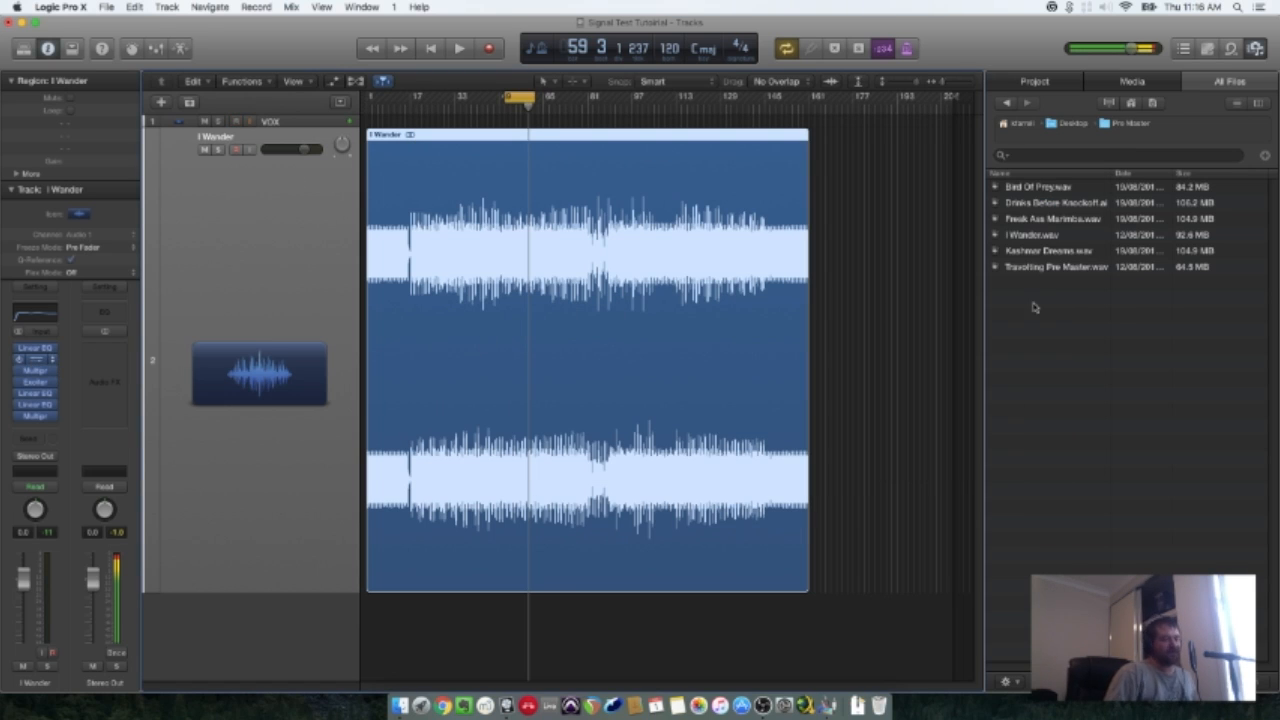
pyautogui.moveTo(793, 285); pyautogui.dragTo(805, 287)
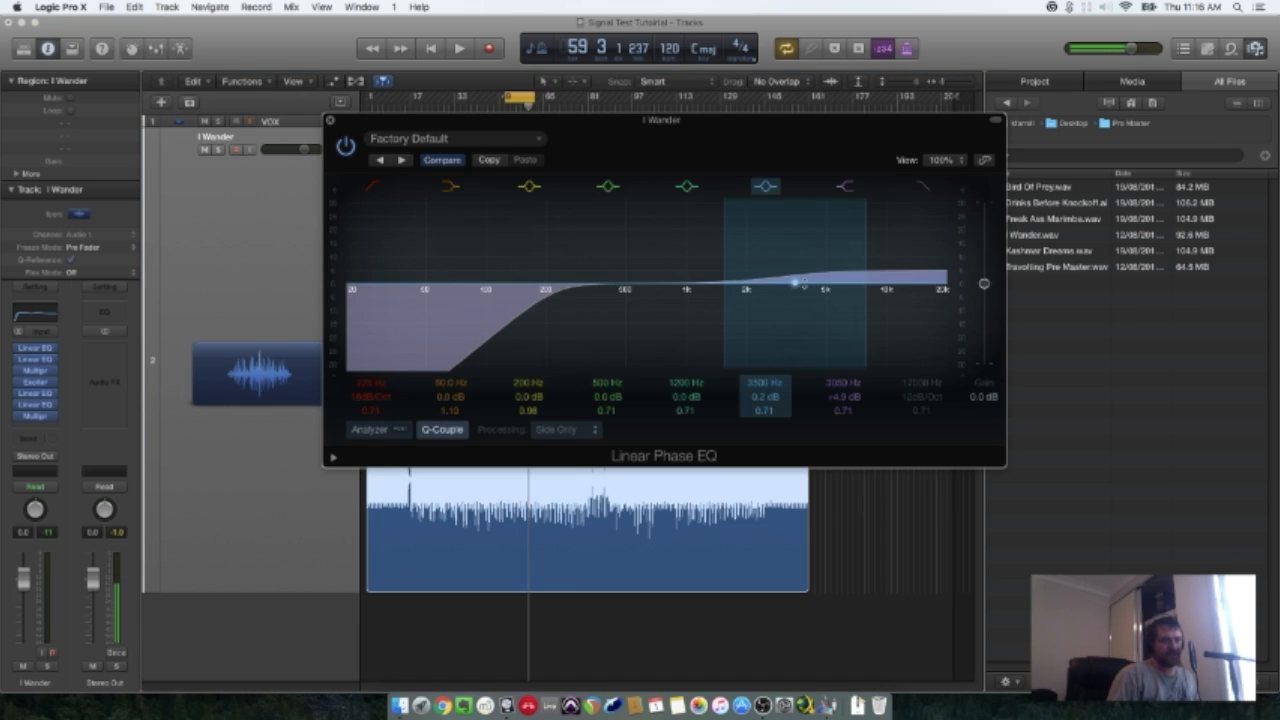
pyautogui.click(845, 186)
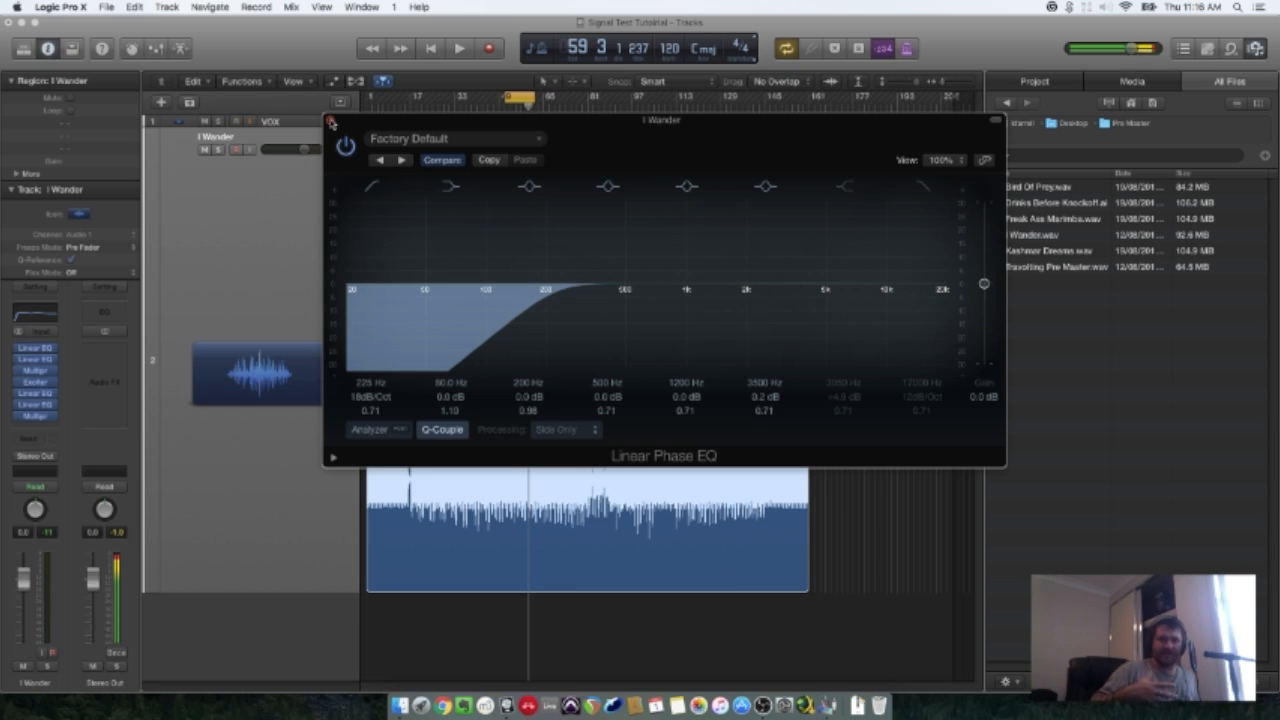
pyautogui.click(331, 121)
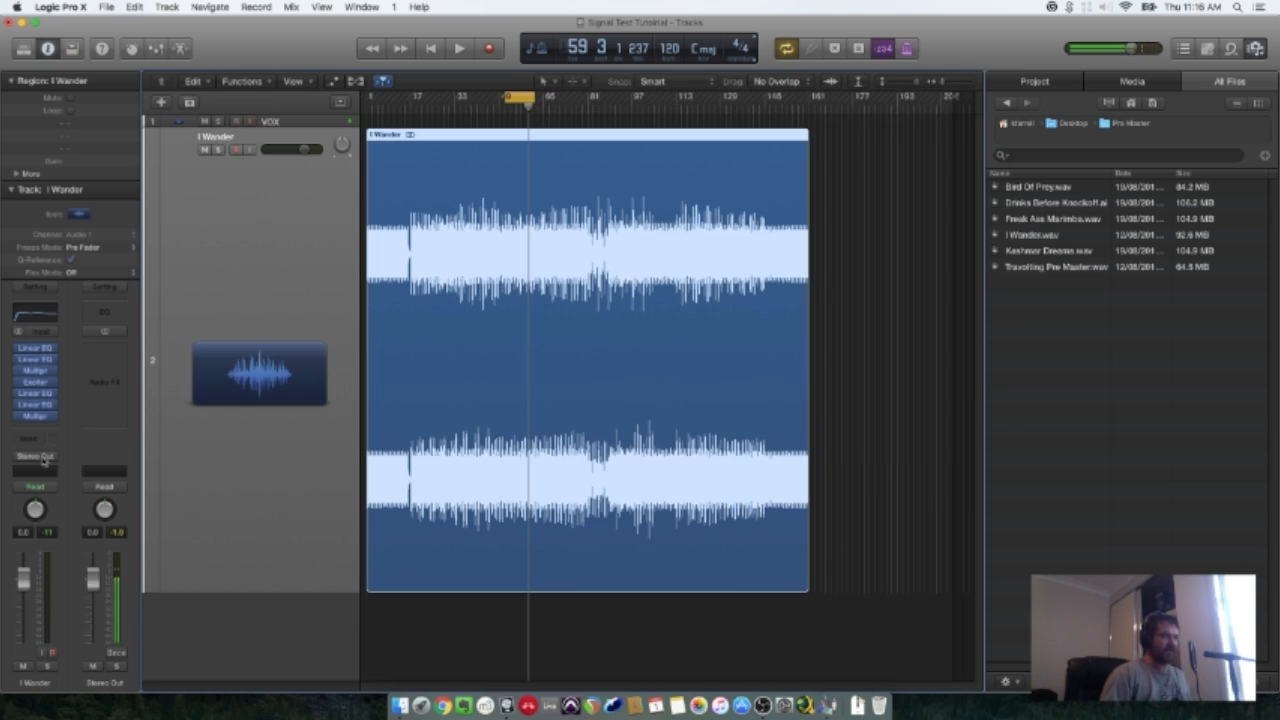
# Play the I Wander track and compare its sound with the Exciter and the copied plug-ins bypassed and active.
pyautogui.press('space')
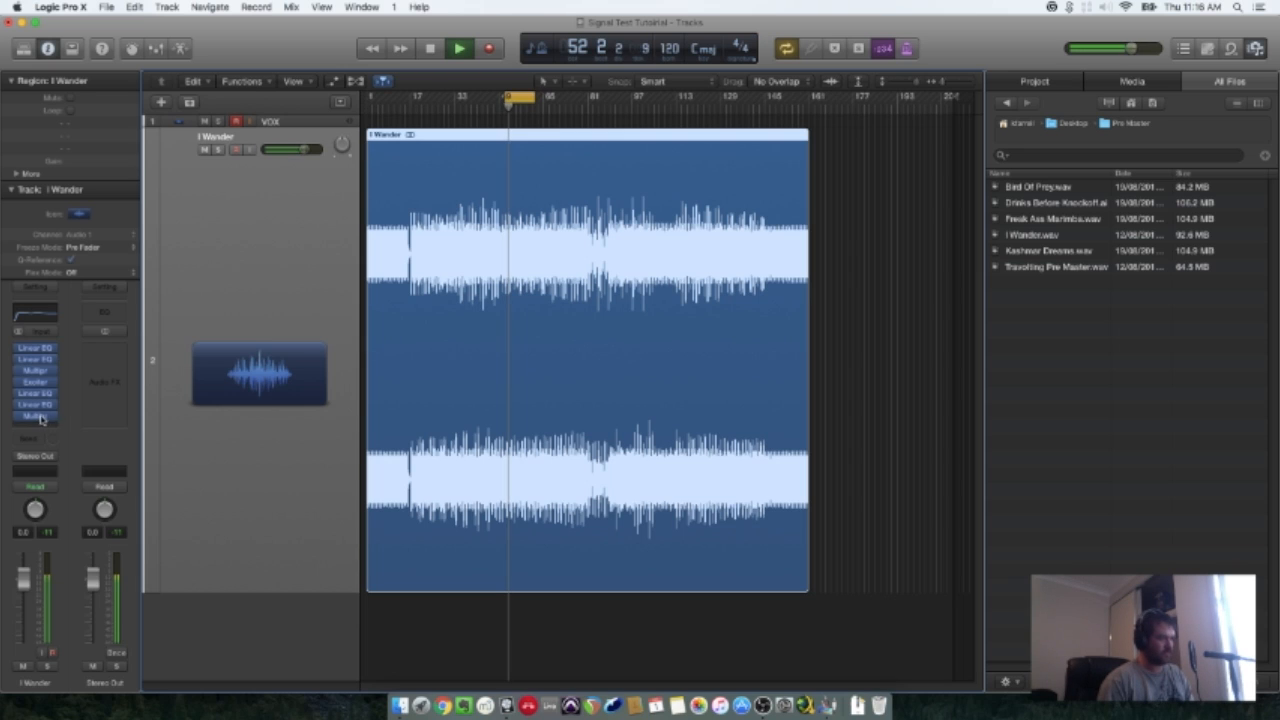
pyautogui.press('space')
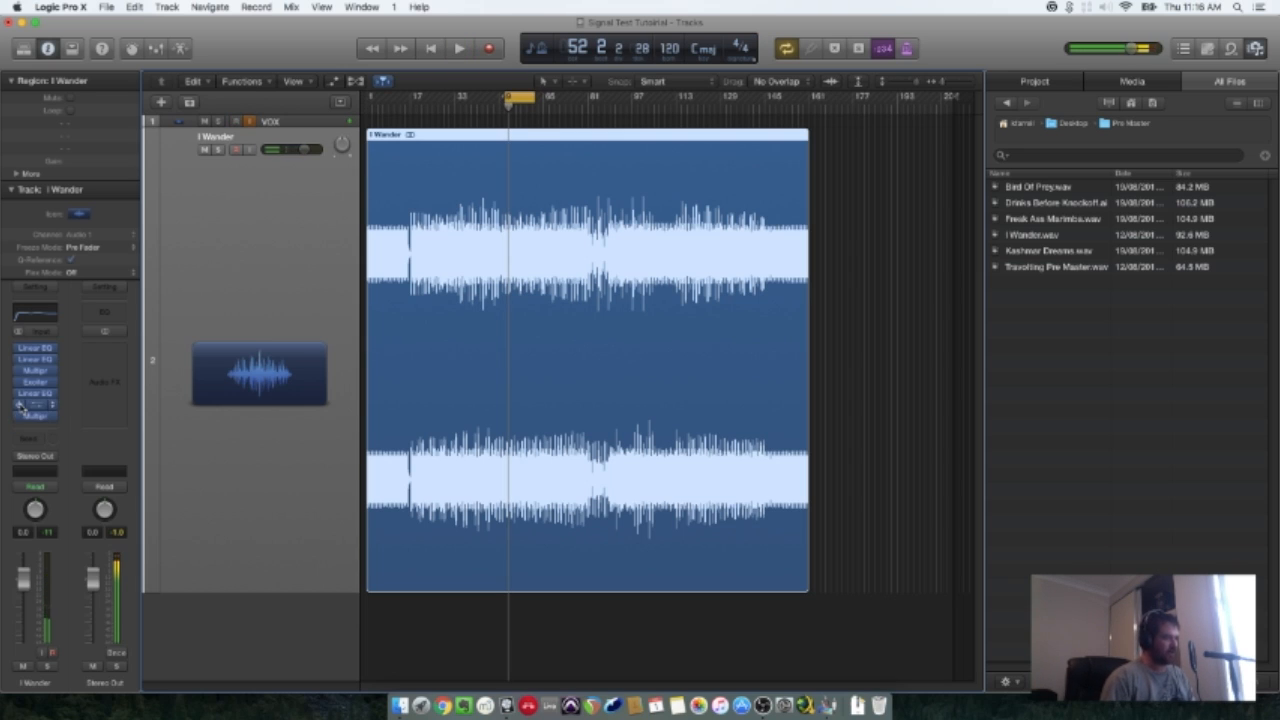
pyautogui.click(21, 408)
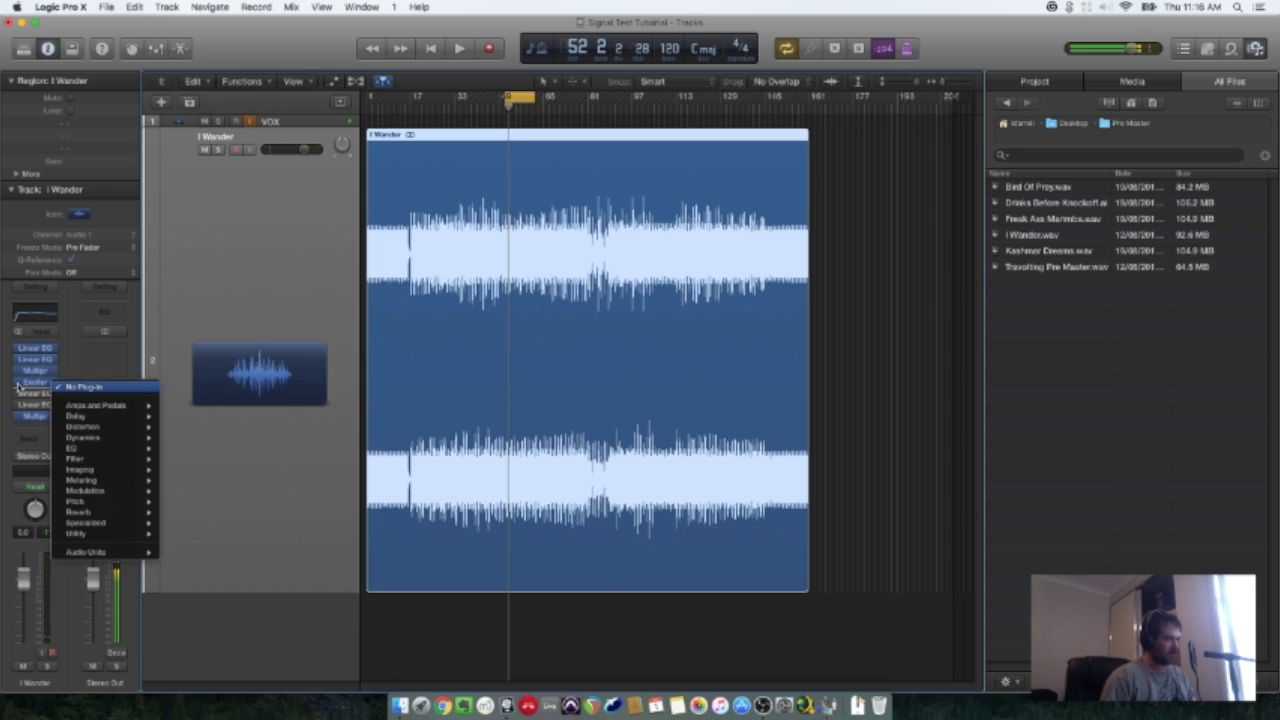
pyautogui.click(19, 385)
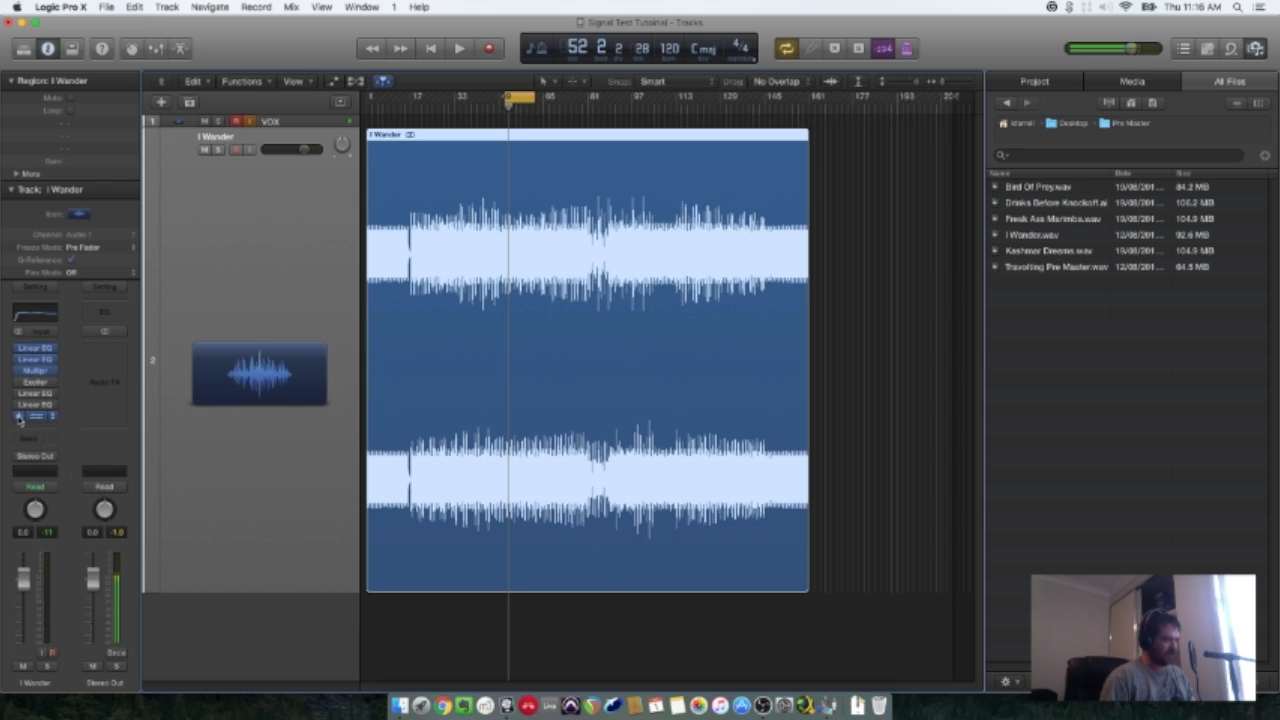
pyautogui.press('space')
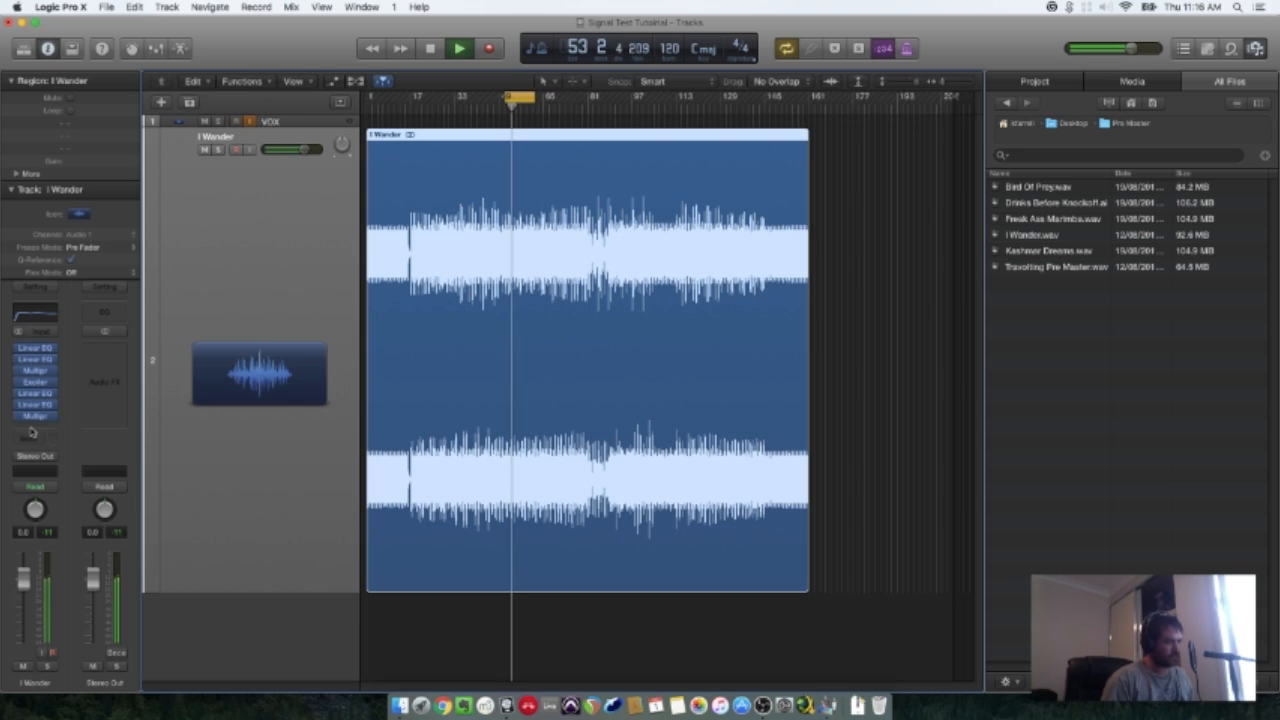
pyautogui.press('space')
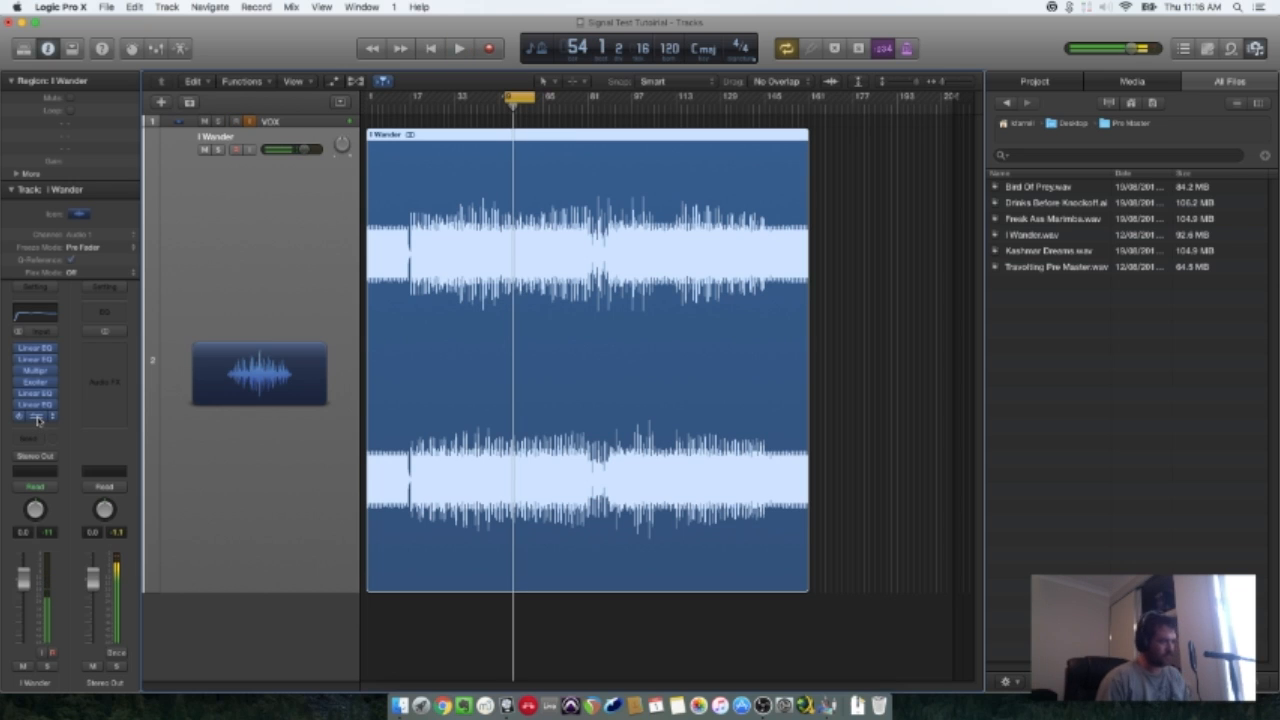
# In the Multipressor after the Exciter, raise the fourth band's compression threshold during playback and close the plug-in.
pyautogui.click(37, 418)
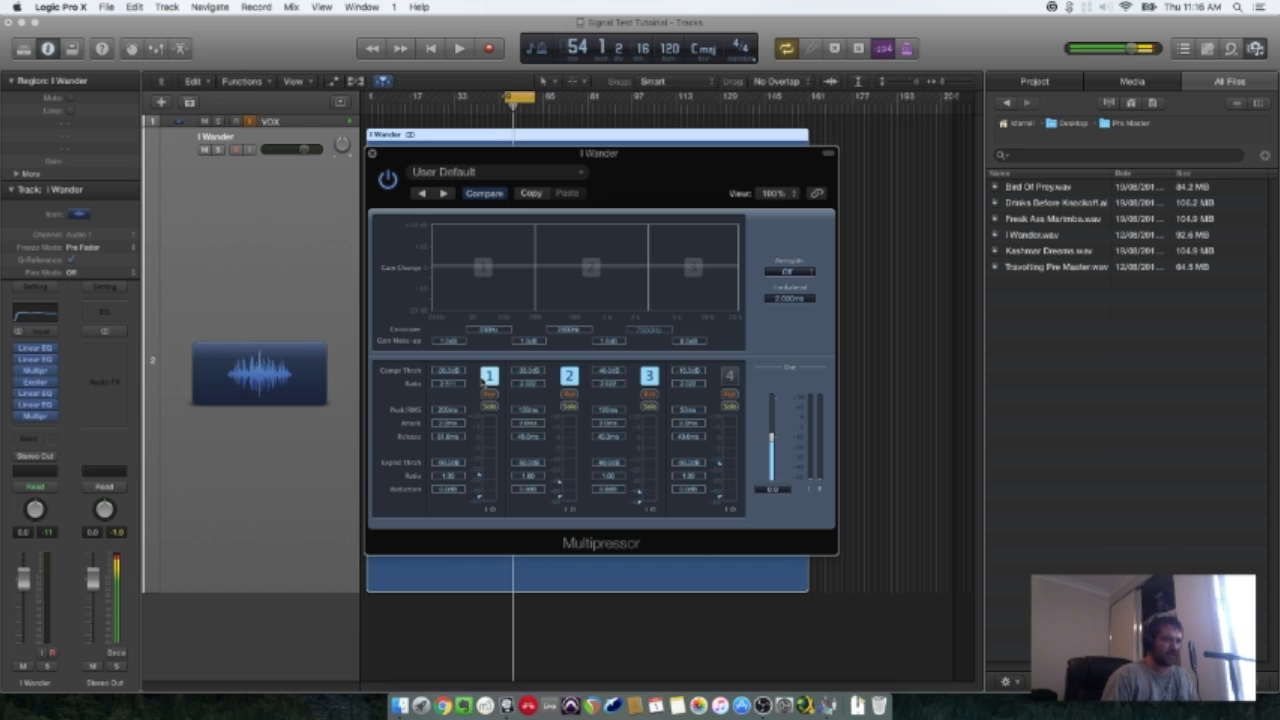
pyautogui.press('space')
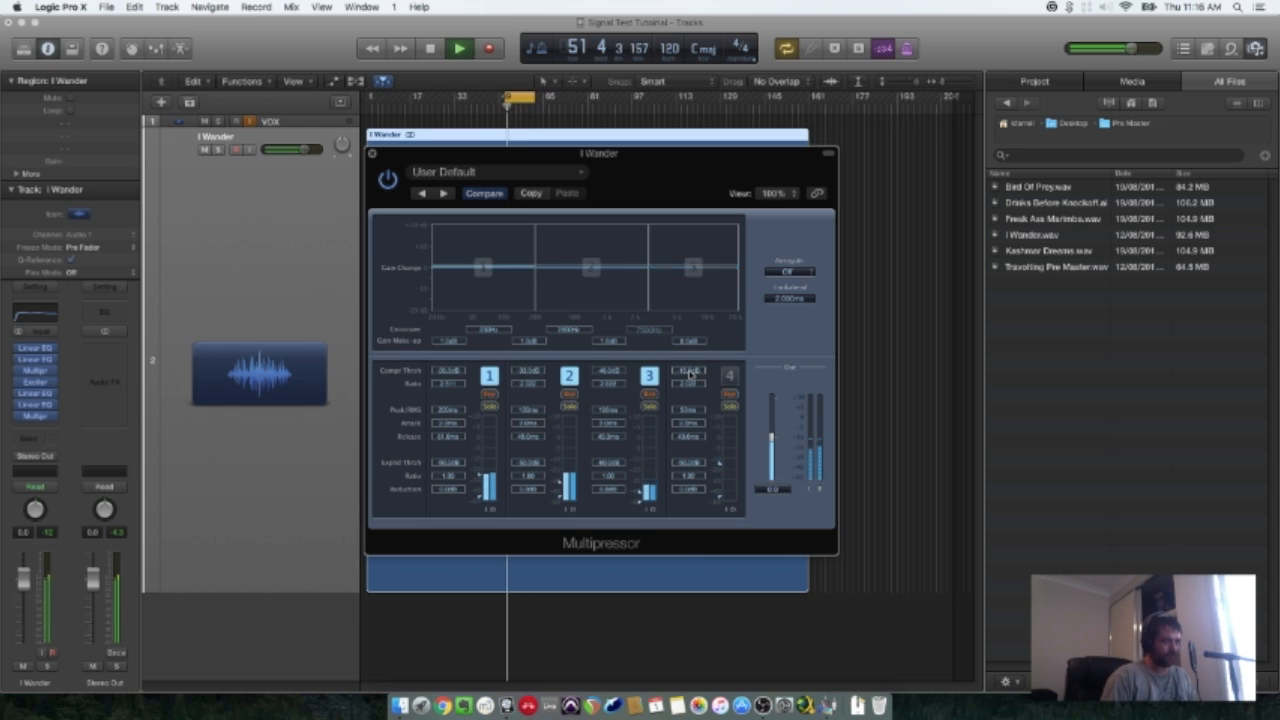
pyautogui.moveTo(692, 367); pyautogui.dragTo(692, 361)
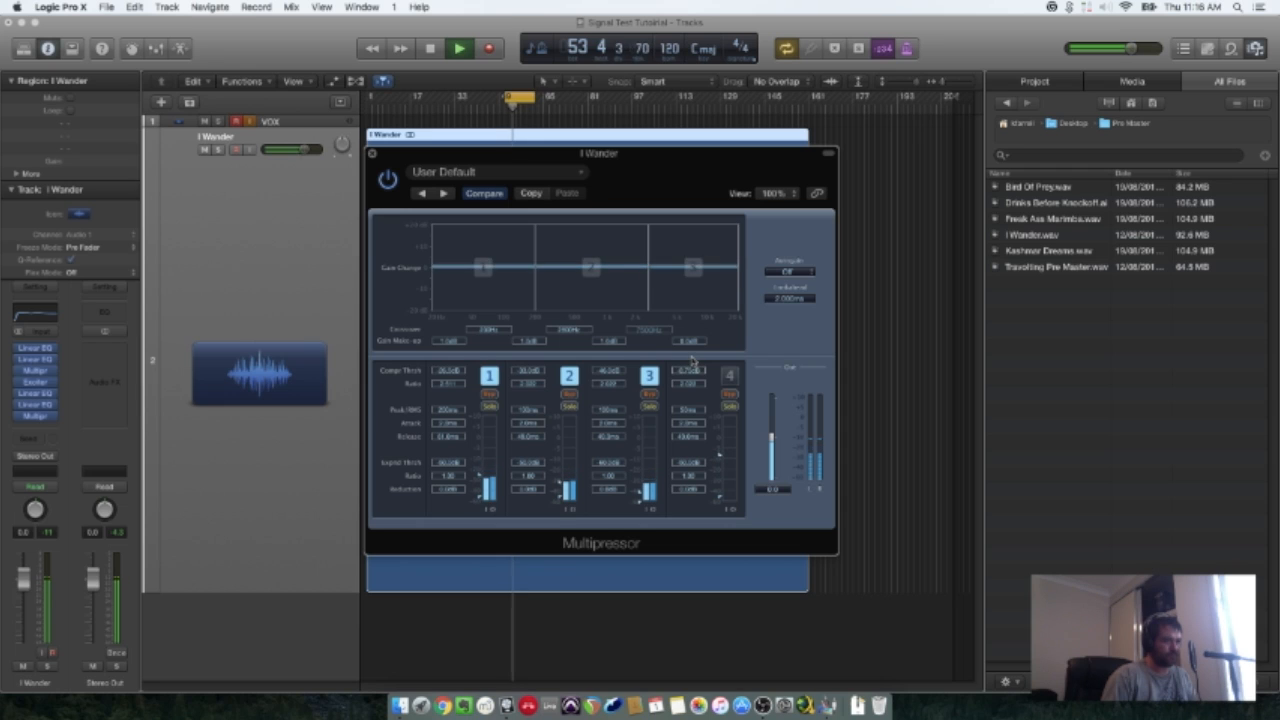
pyautogui.press('space')
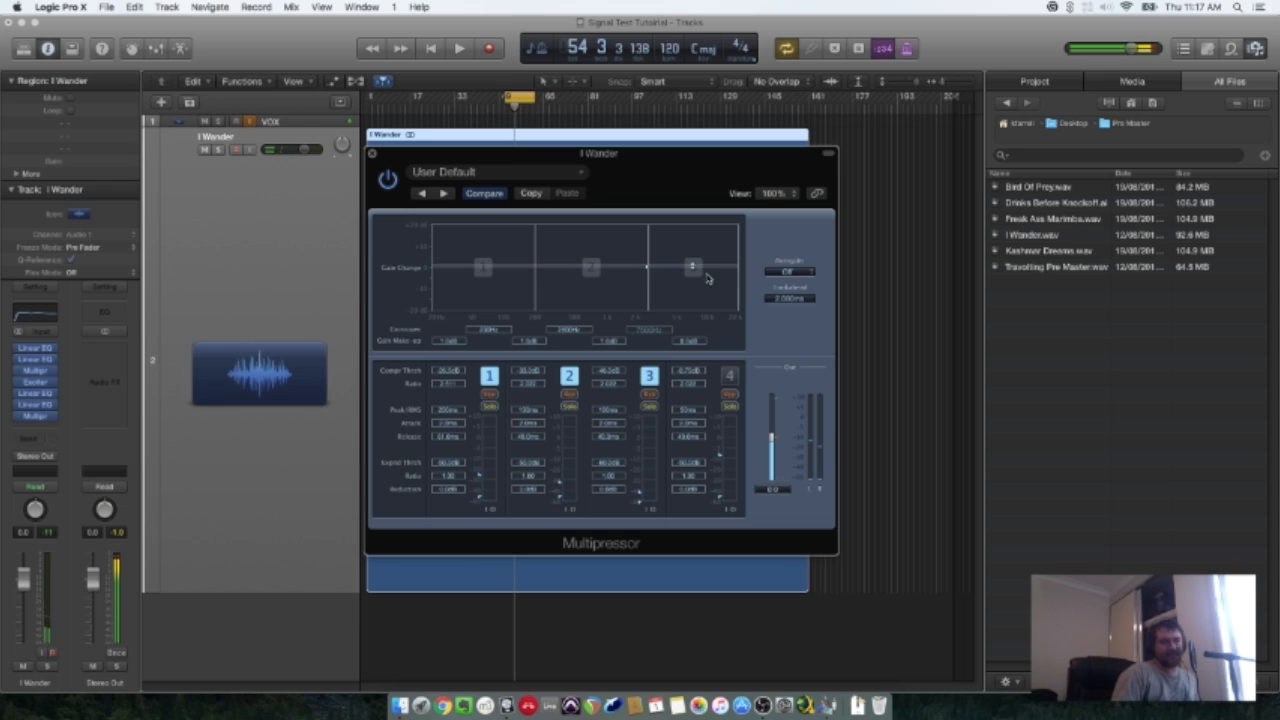
pyautogui.click(372, 157)
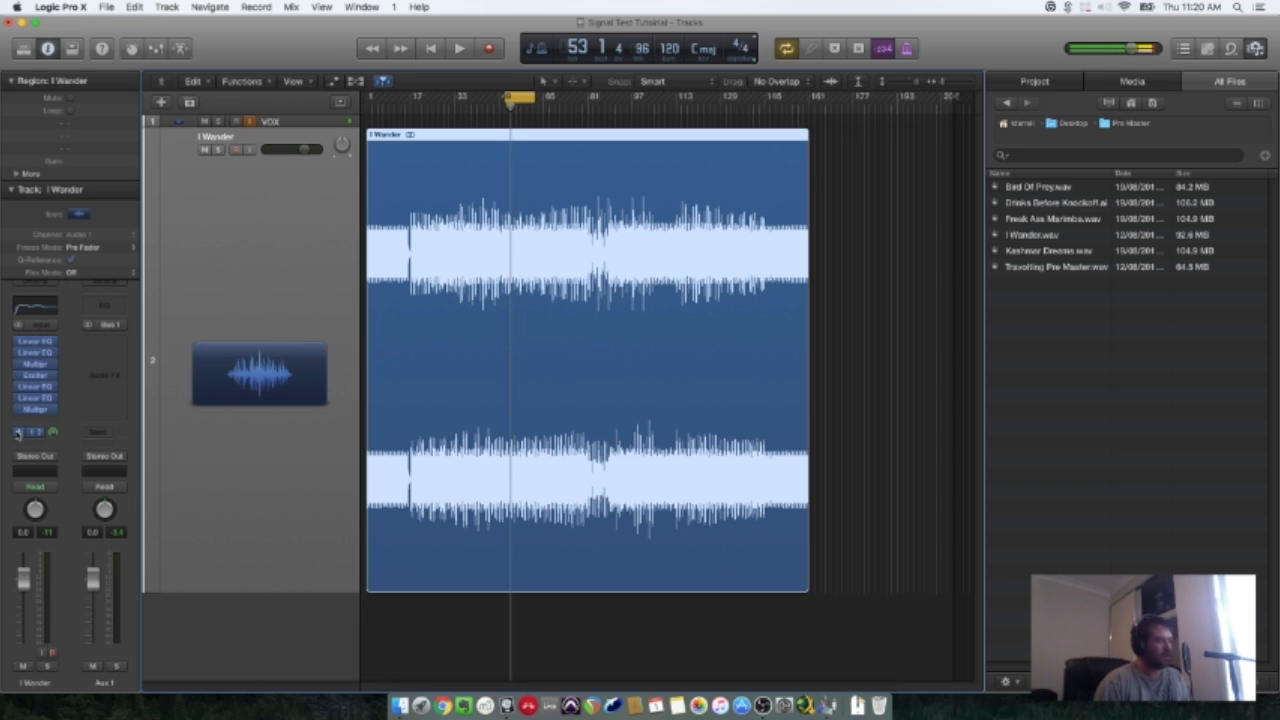
# Bypass the Bus 1 send on the I Wander track and insert a Stereo Spread plug-in after the second Multipressor.
pyautogui.click(21, 434)
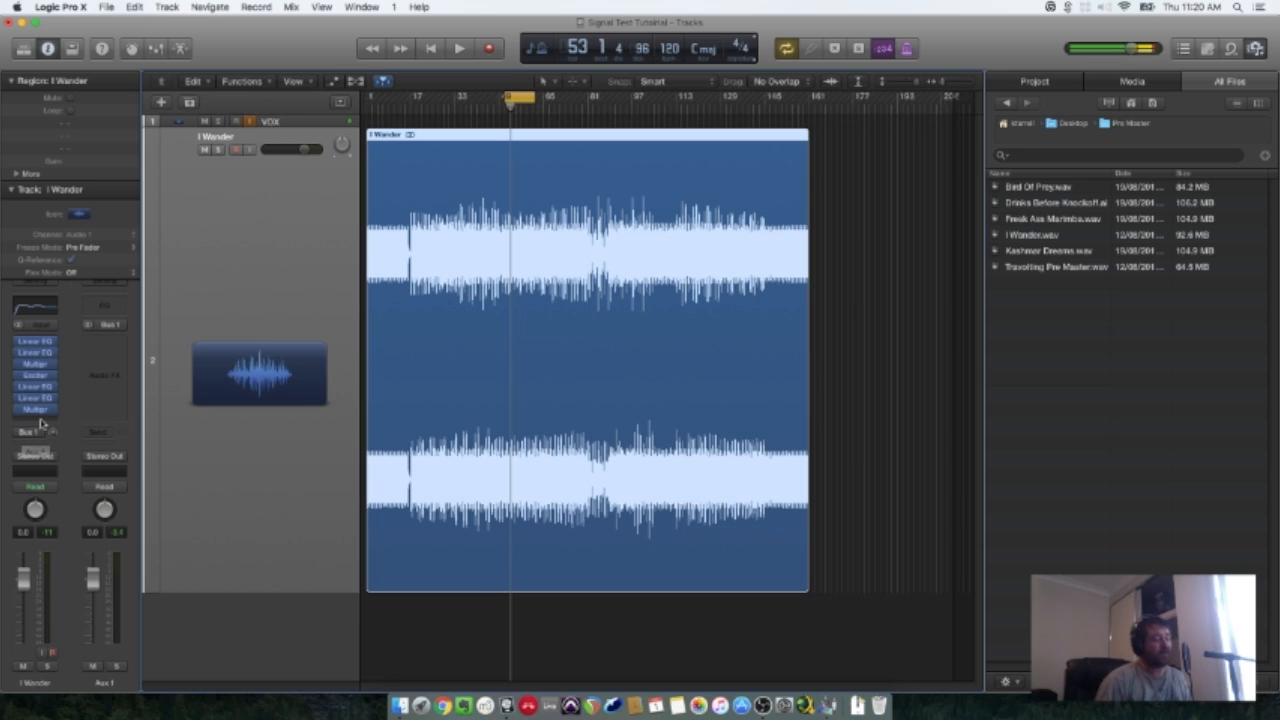
pyautogui.click(44, 420)
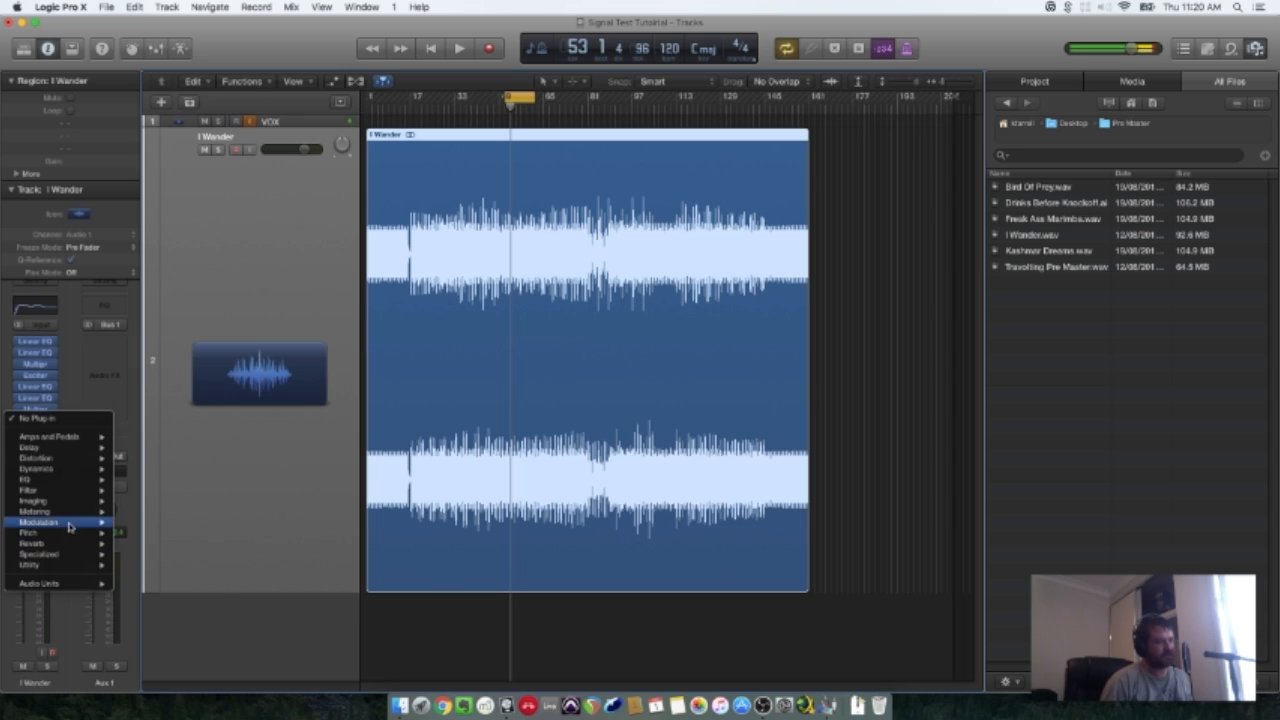
pyautogui.moveTo(69, 509)
pyautogui.moveTo(157, 522)
pyautogui.click(275, 522)
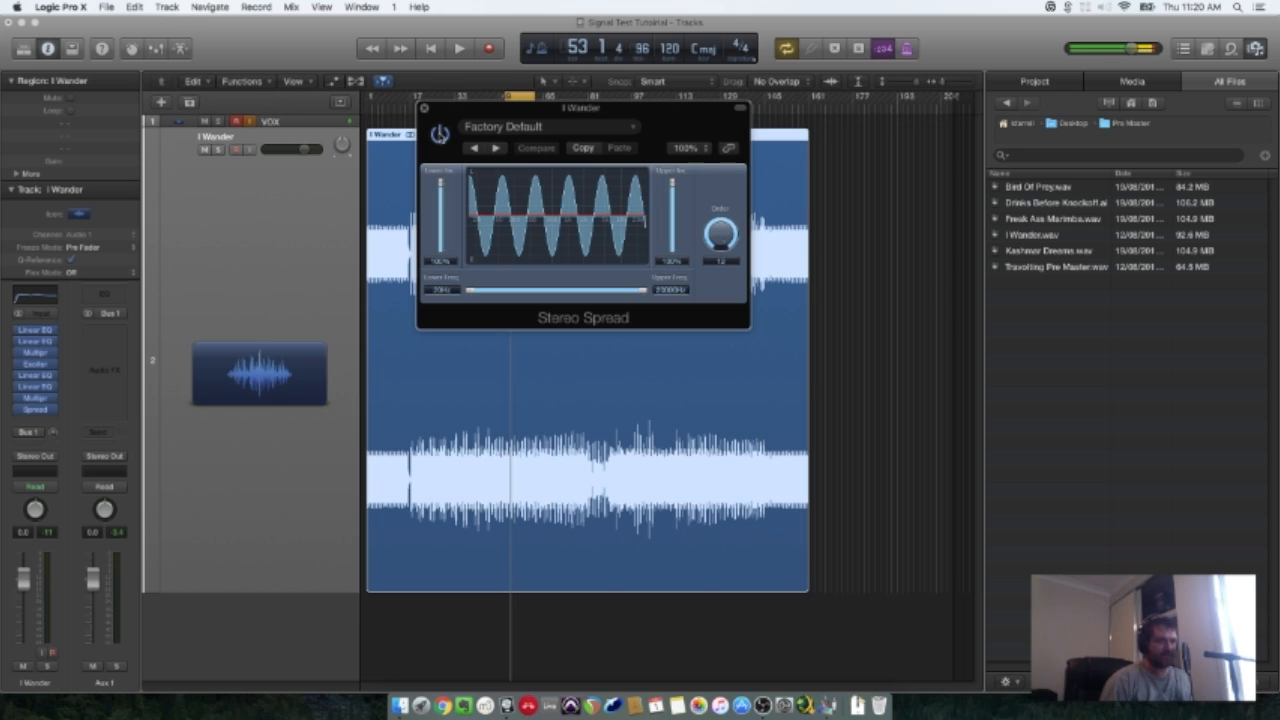
# Play the I Wander track and compare its sound with the Stereo Spread active and bypassed.
pyautogui.press('space')
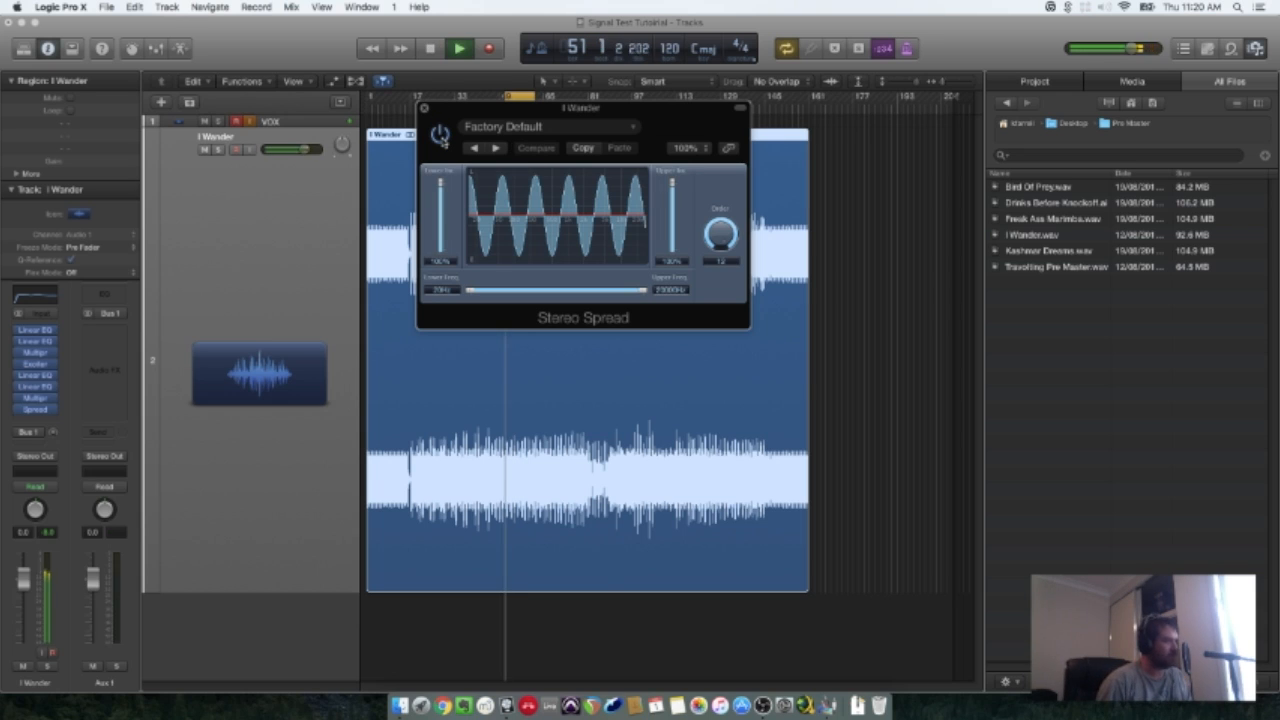
pyautogui.click(444, 142)
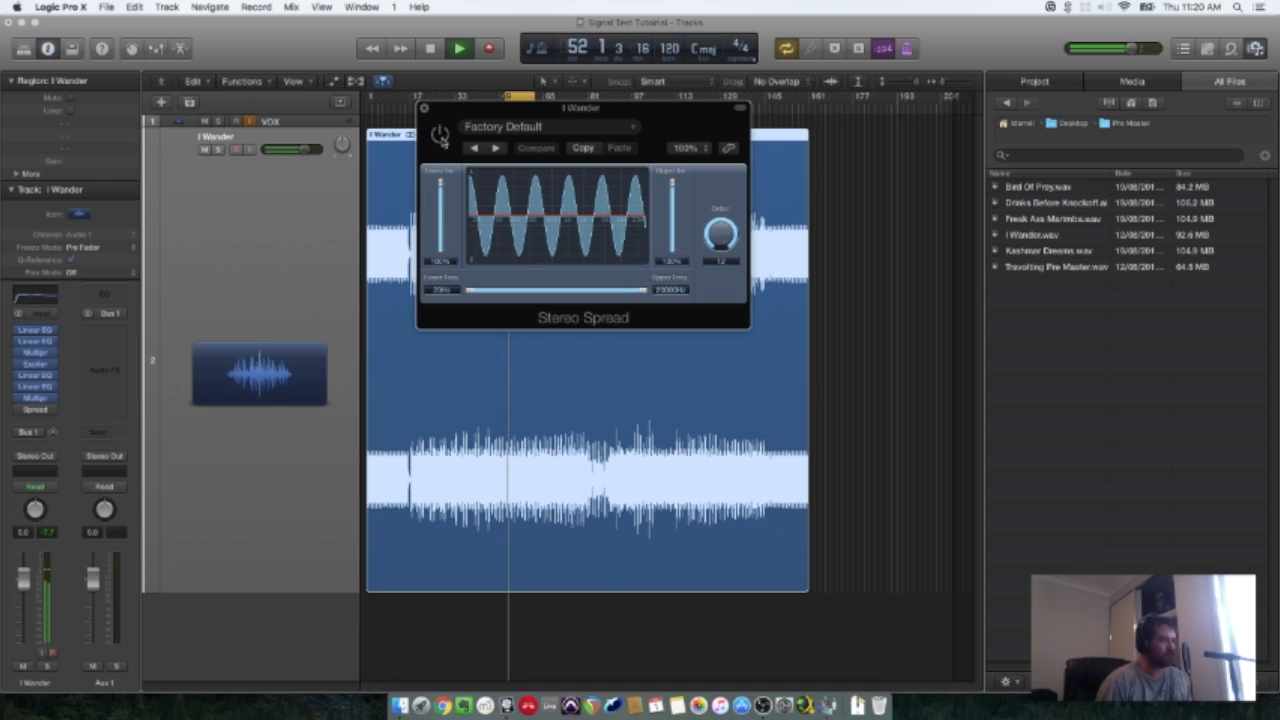
pyautogui.press('space')
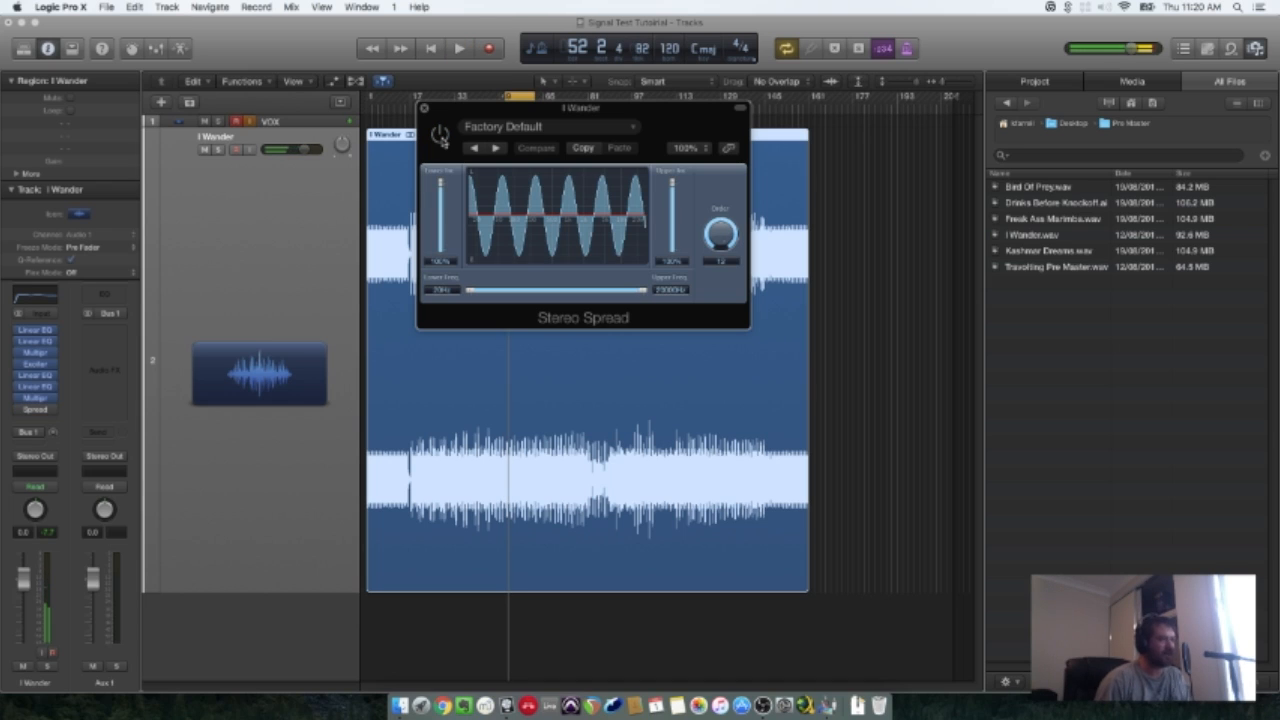
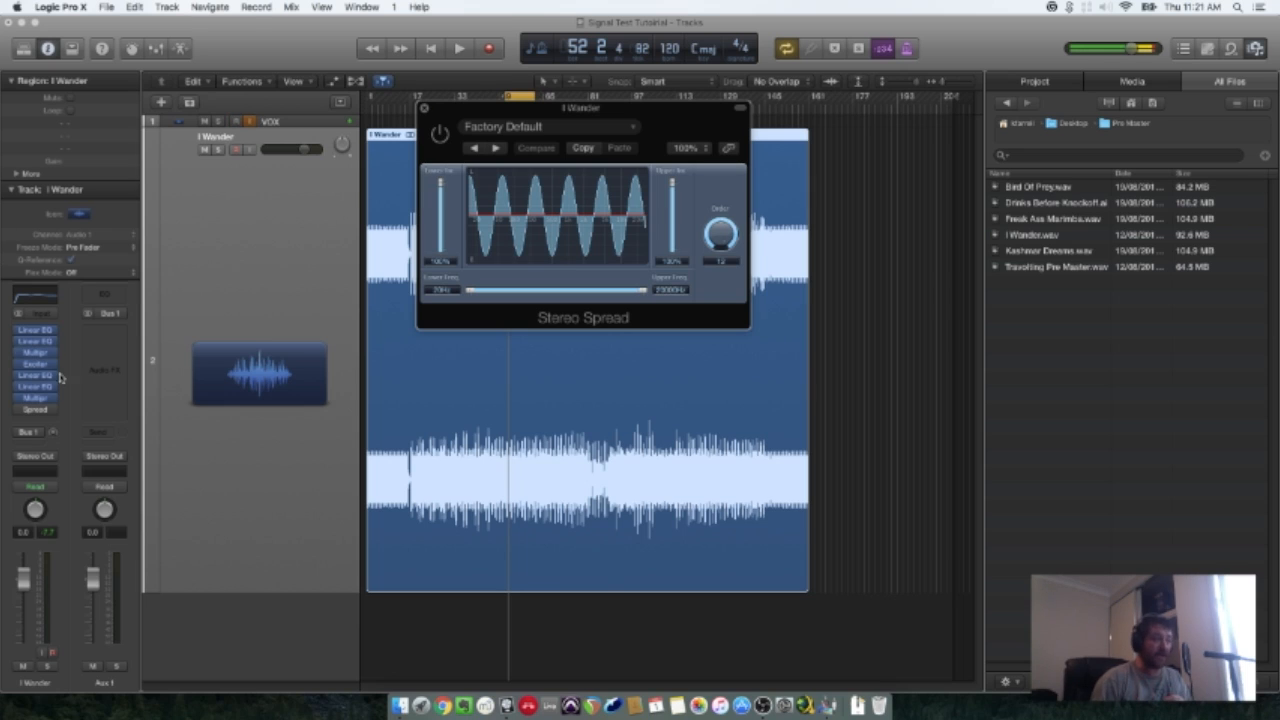
# Reactivate the Bus 1 send with its level fully down and move the Stereo Spread from the I Wander track to Aux 1.
pyautogui.click(40, 434)
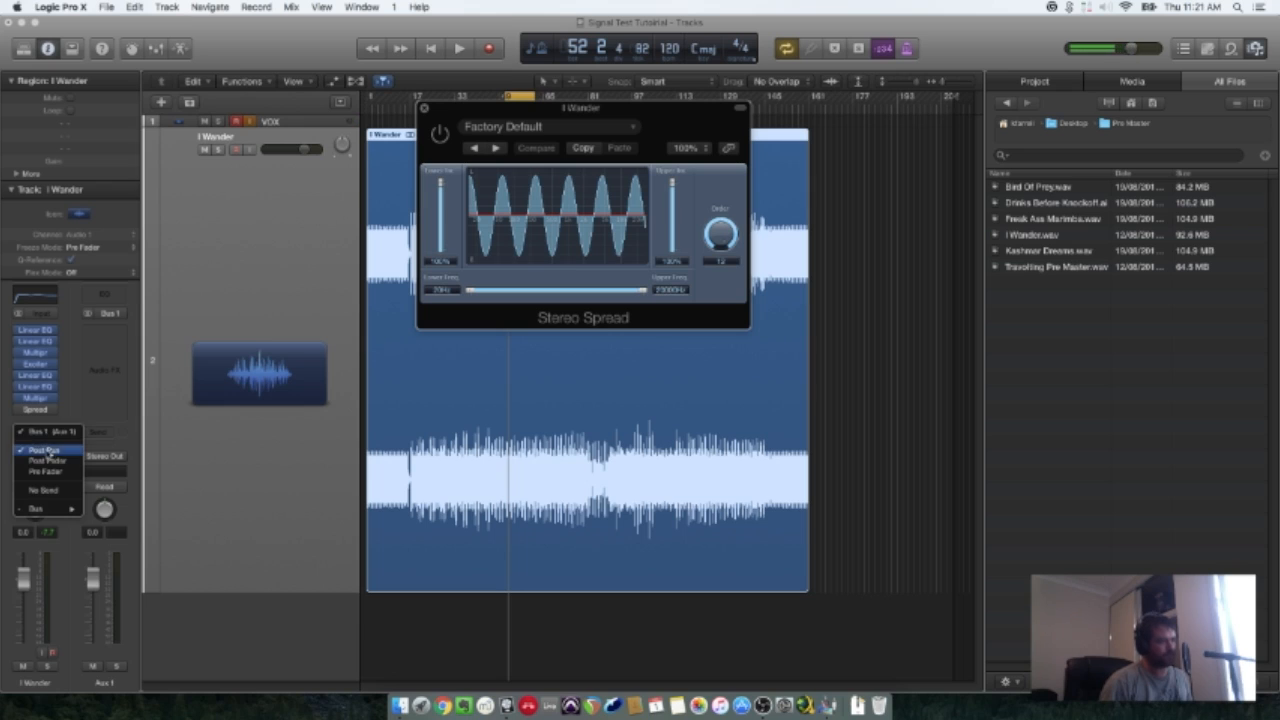
pyautogui.click(42, 434)
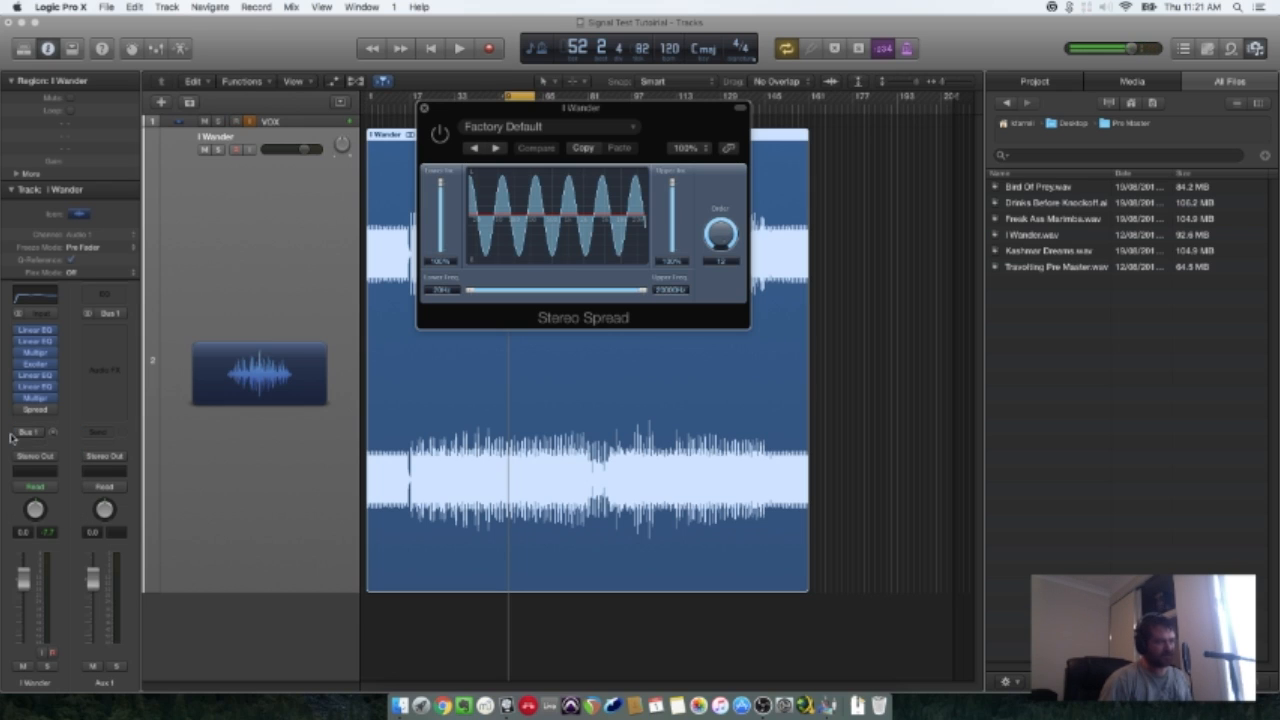
pyautogui.moveTo(54, 433); pyautogui.dragTo(84, 670)
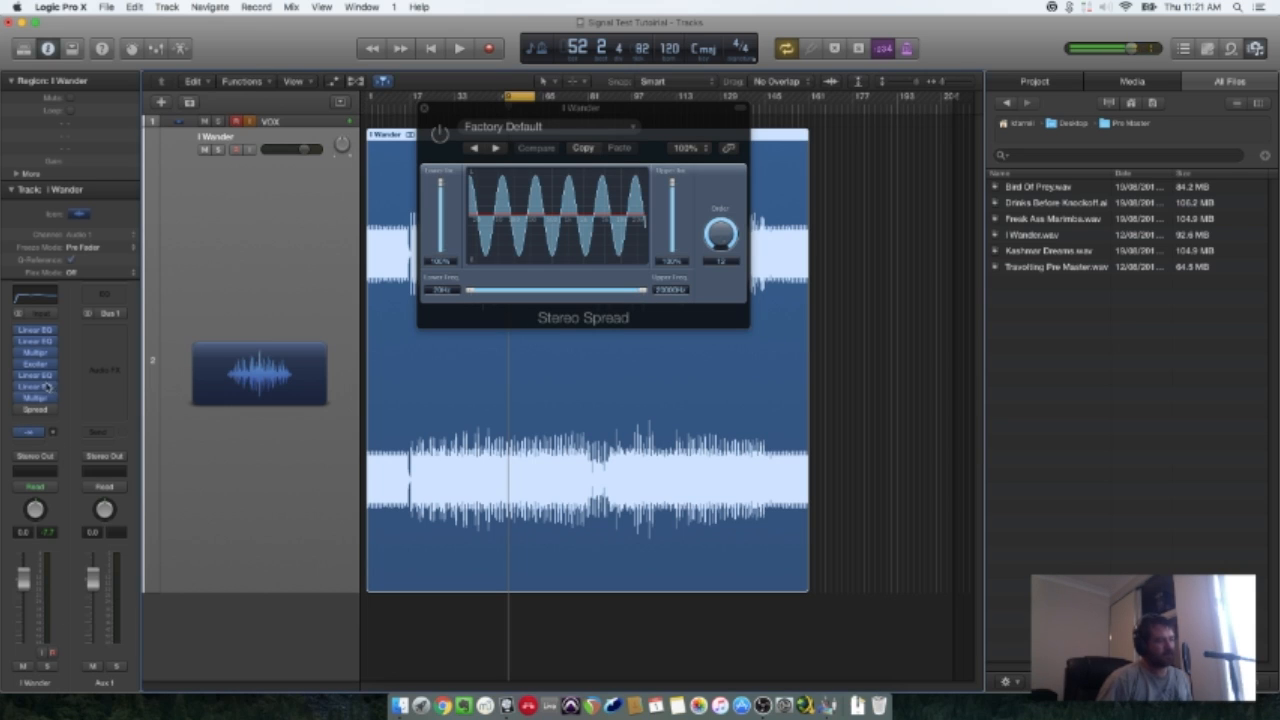
pyautogui.moveTo(75, 407); pyautogui.dragTo(95, 347)
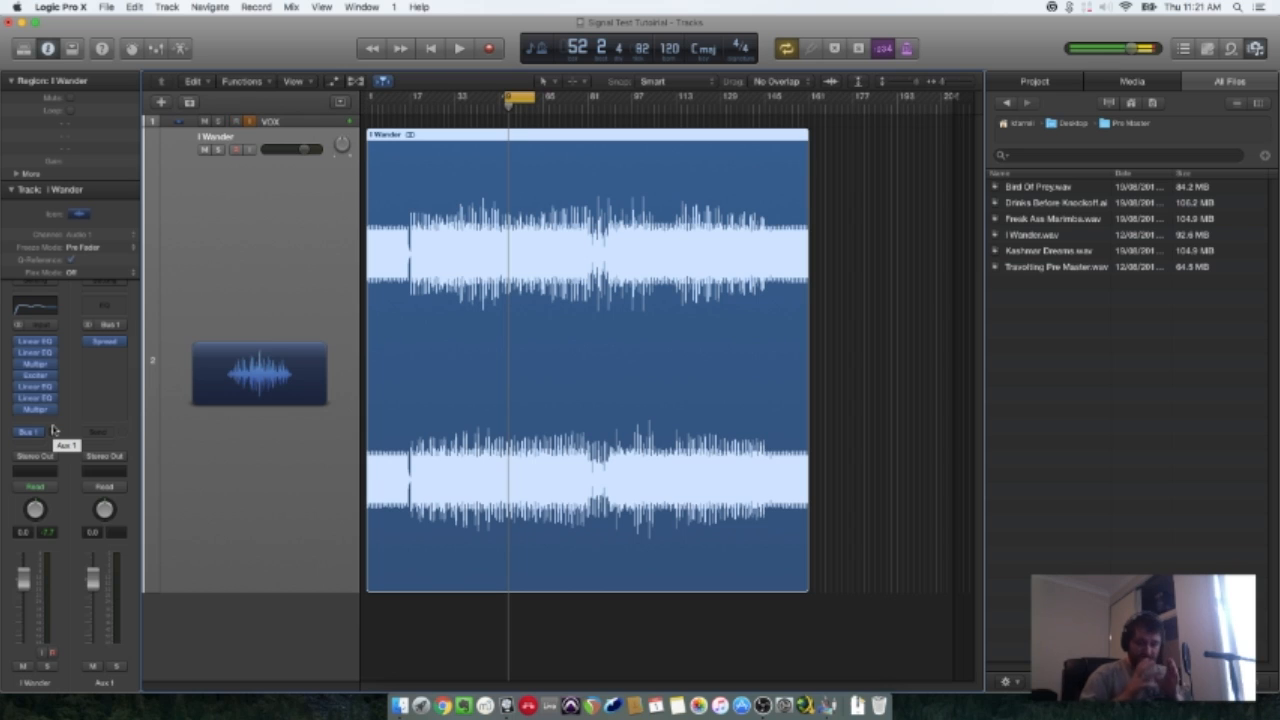
# Audition the Bus 1 send at about -13 dB and move the start of the cycle region a few bars later.
pyautogui.press('space')
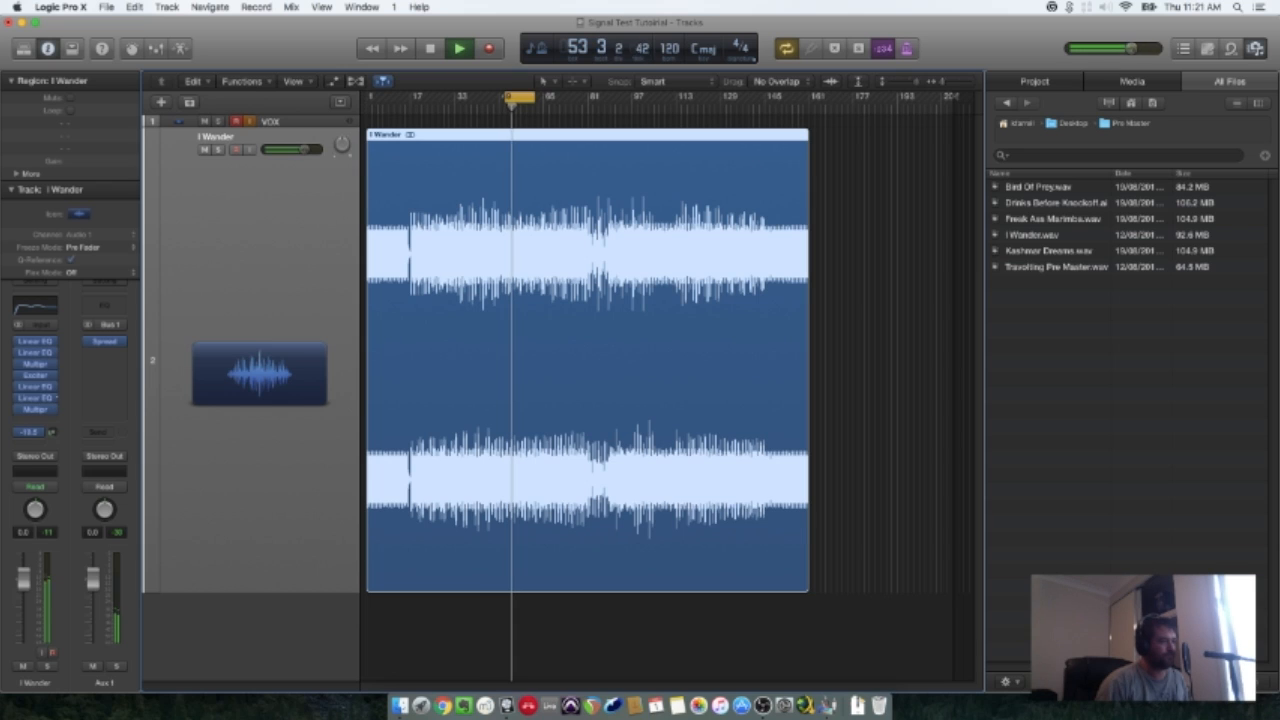
pyautogui.press('space')
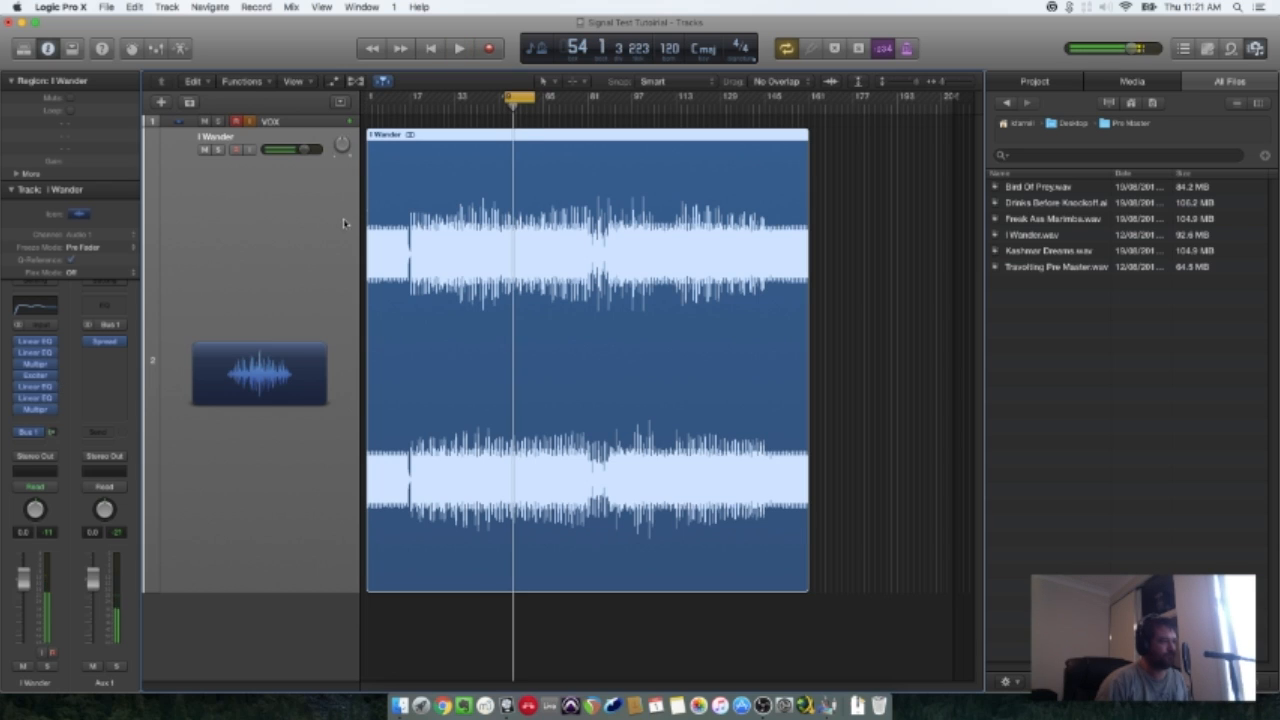
pyautogui.moveTo(510, 100); pyautogui.dragTo(519, 100)
pyautogui.click(237, 121)
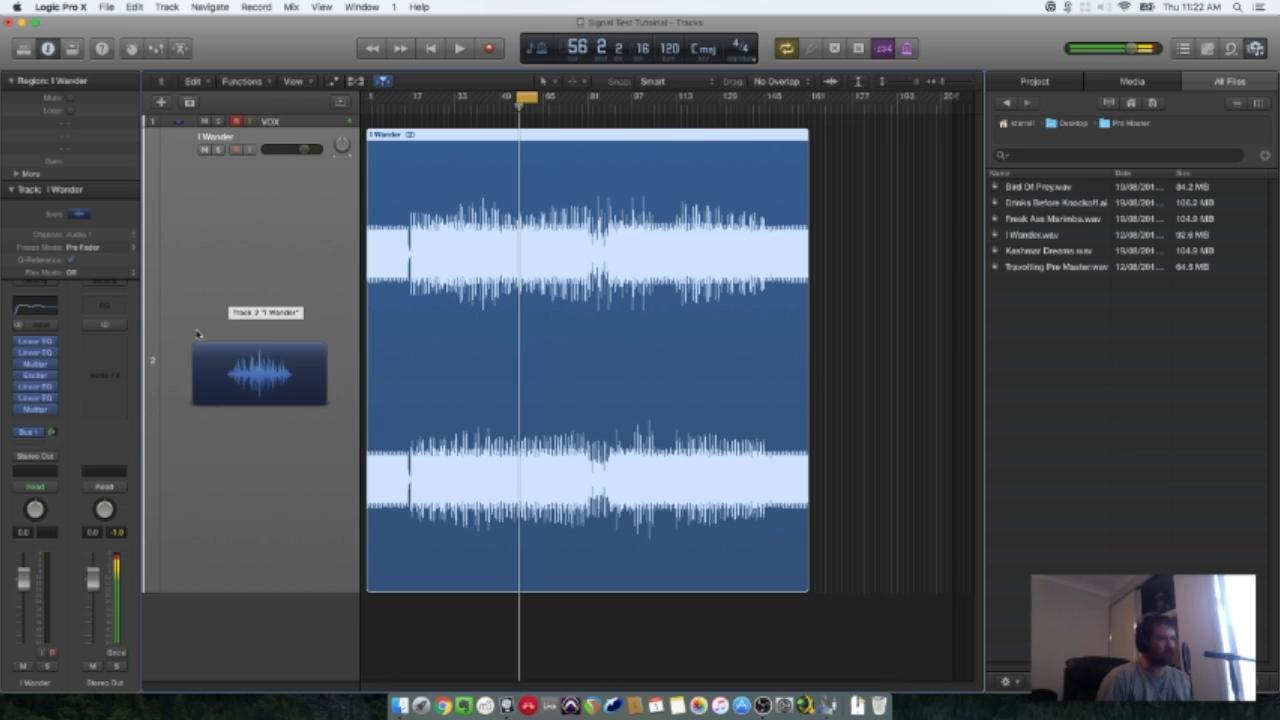
# Try lower and higher Bus 1 send levels during playback, set the send to about -12.8 dB and audition the result.
pyautogui.press('space')
pyautogui.moveTo(54, 433); pyautogui.dragTo(61, 541)
pyautogui.press('space')
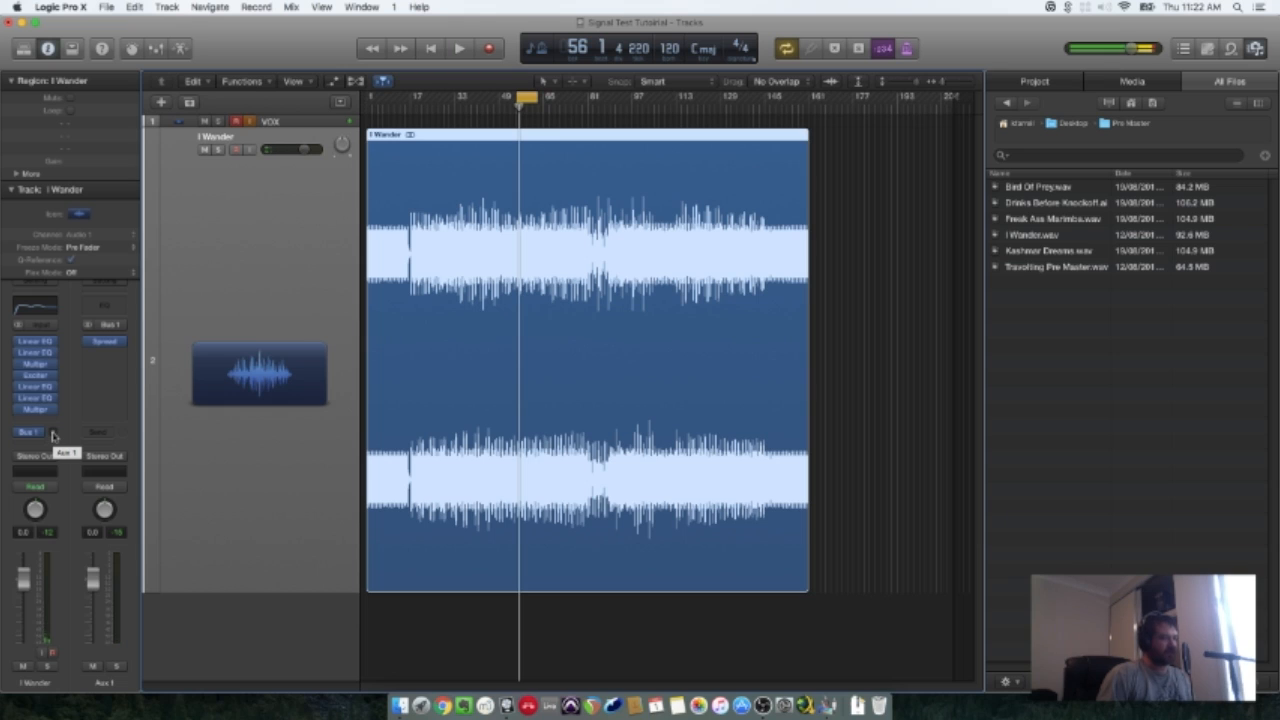
pyautogui.press('space')
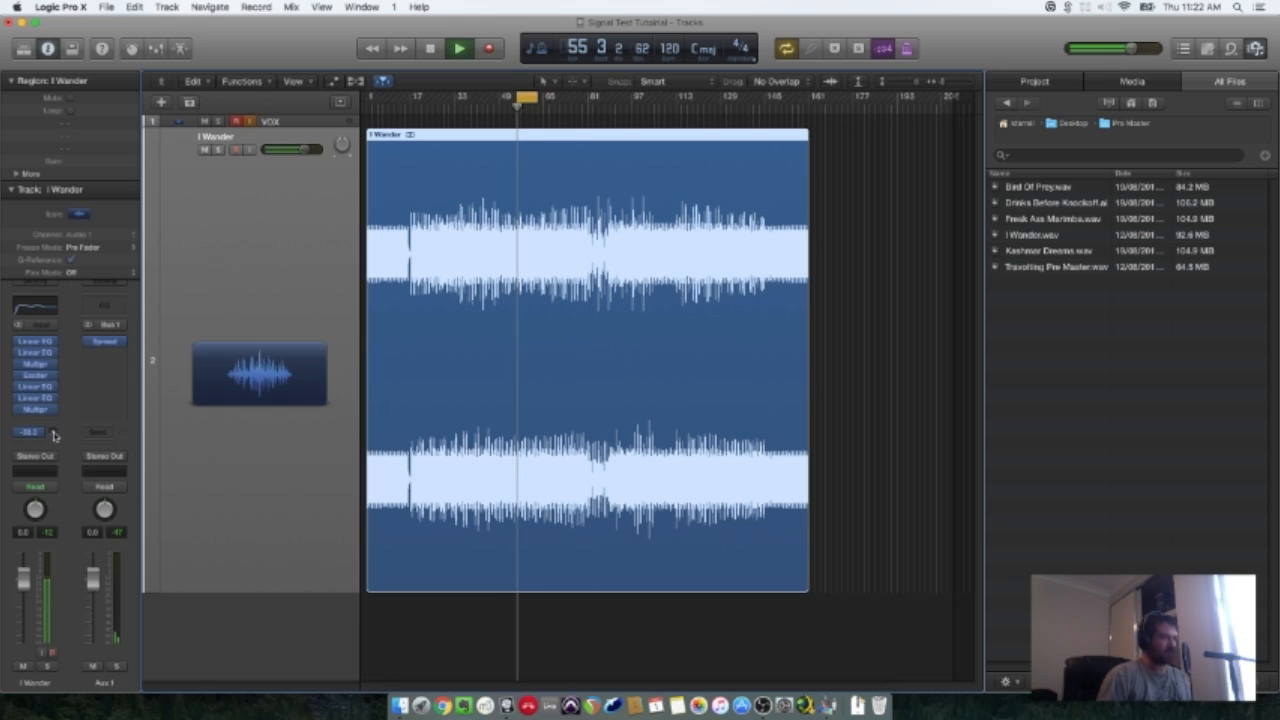
pyautogui.press('space')
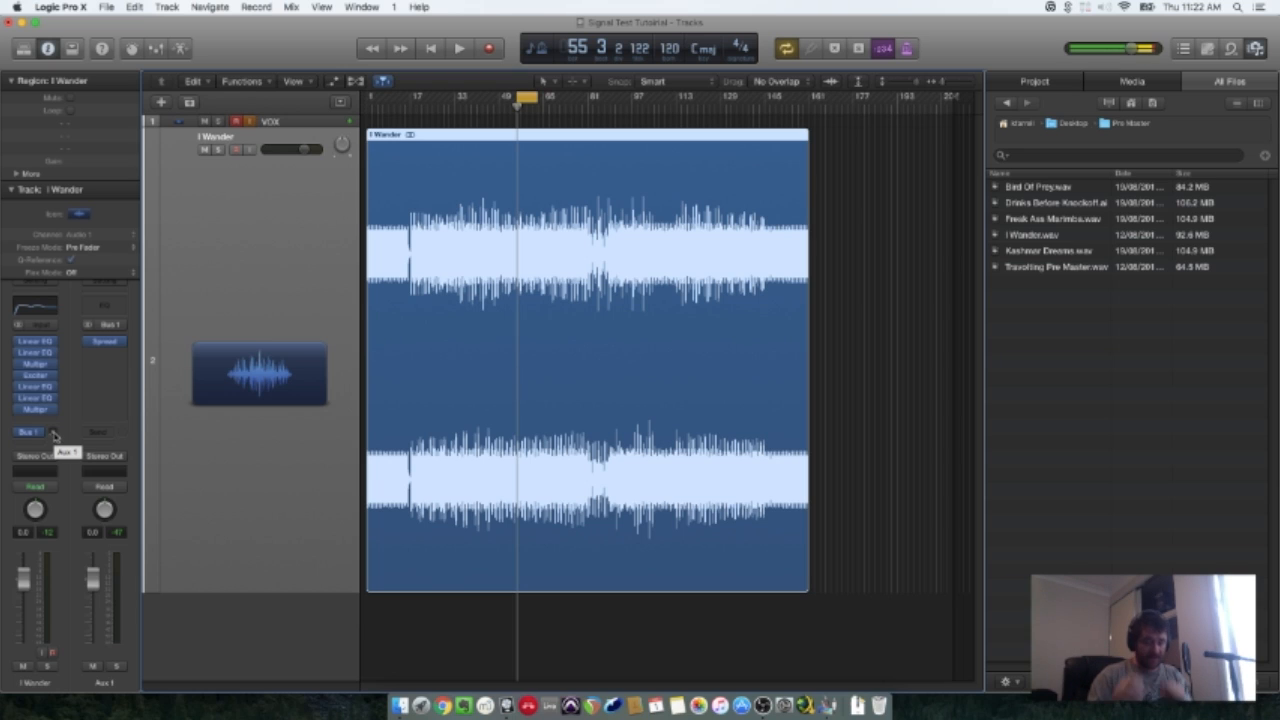
pyautogui.press('space')
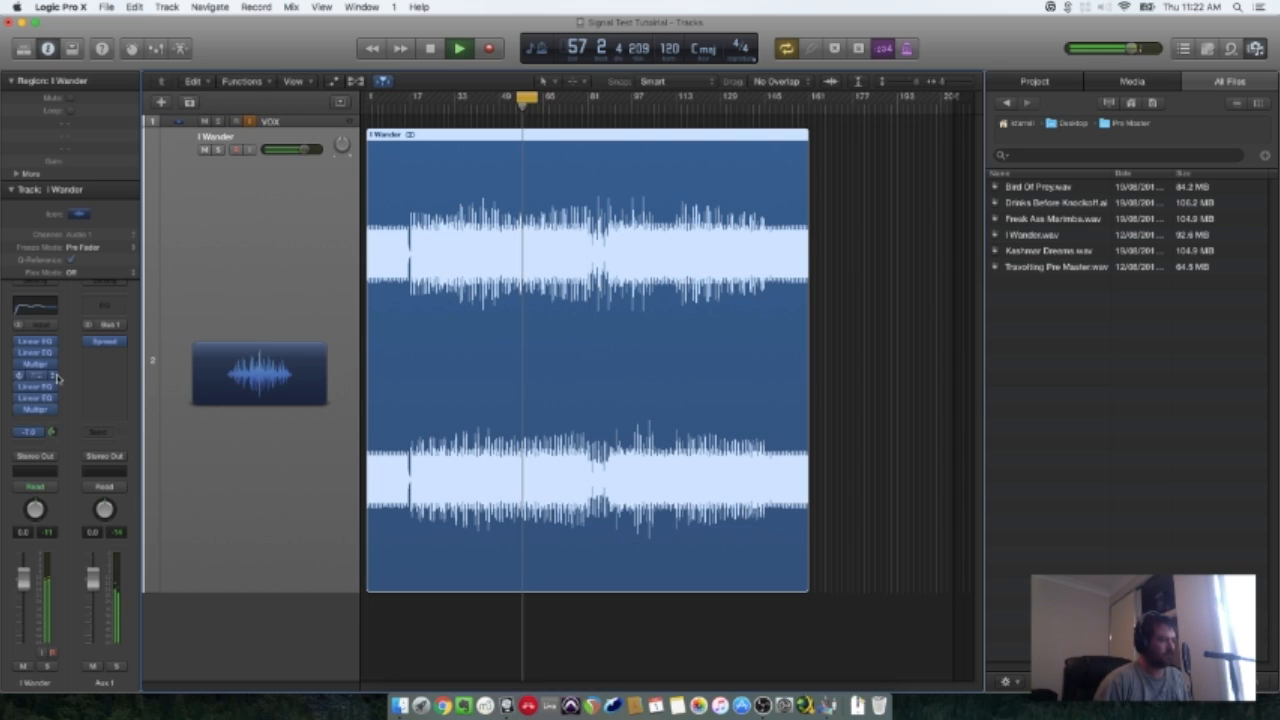
pyautogui.press('space')
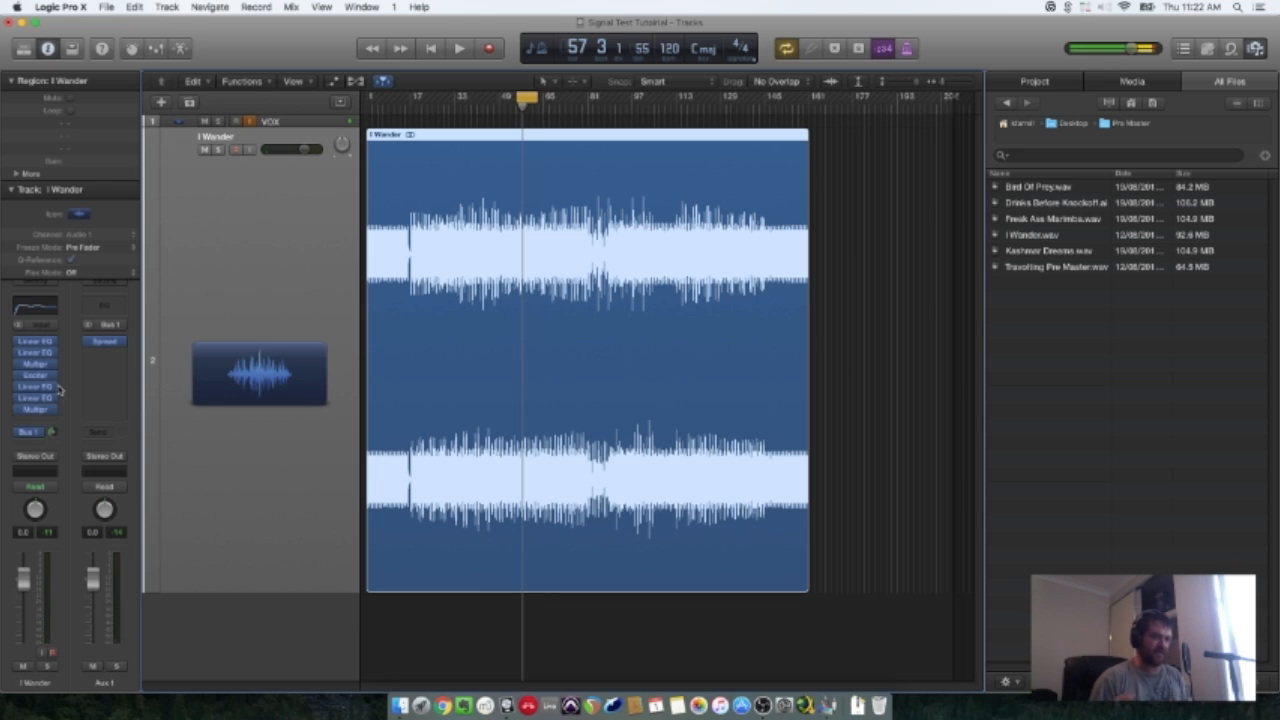
pyautogui.click(54, 432)
pyautogui.moveTo(54, 432); pyautogui.dragTo(54, 442)
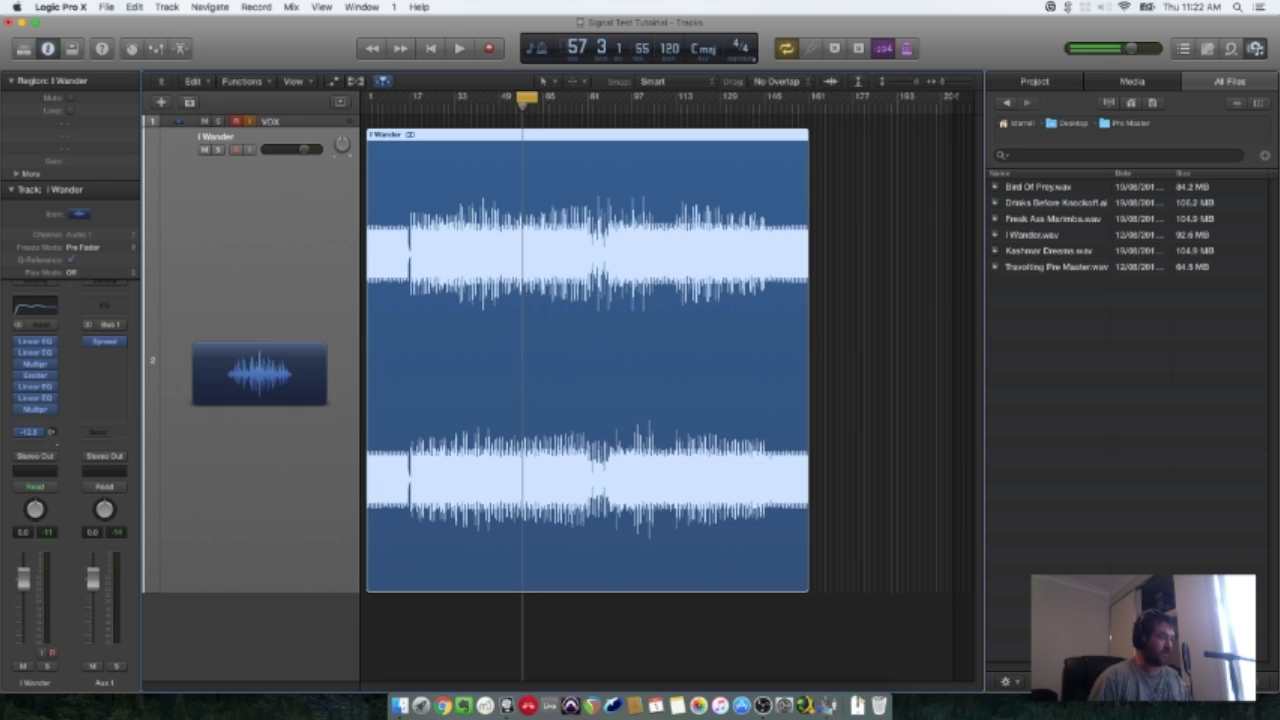
pyautogui.press('space')
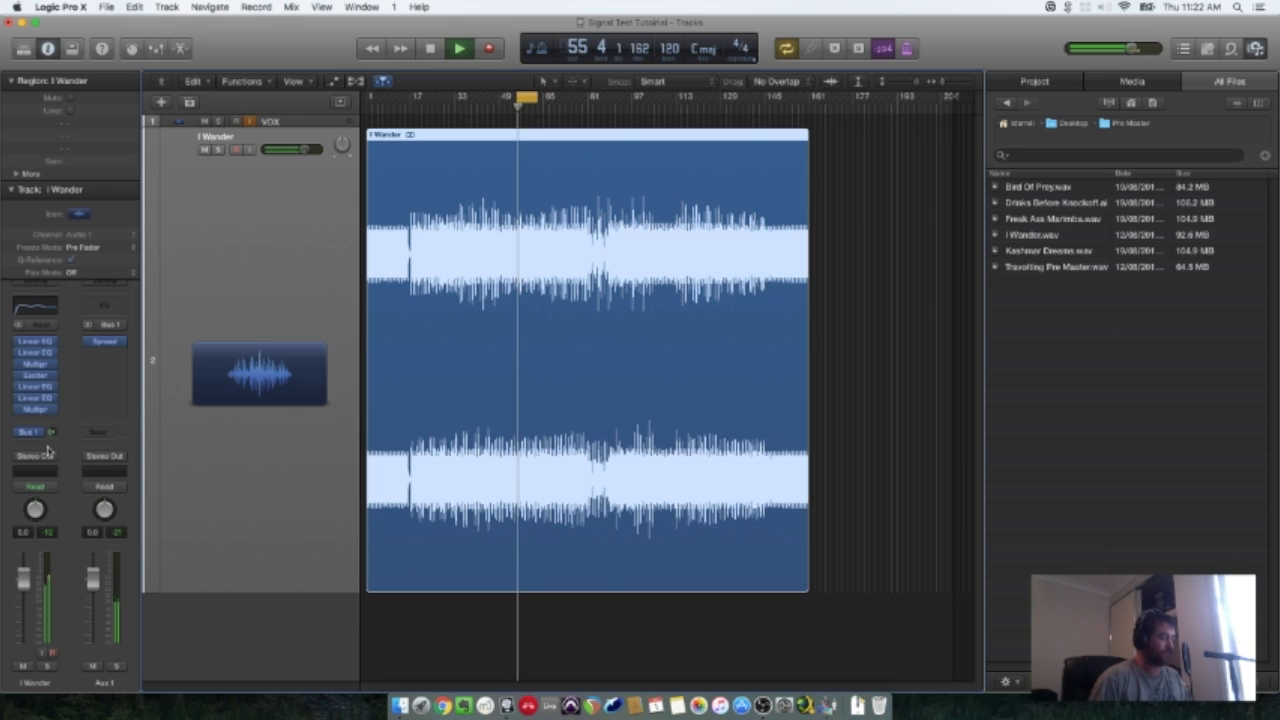
pyautogui.press('space')
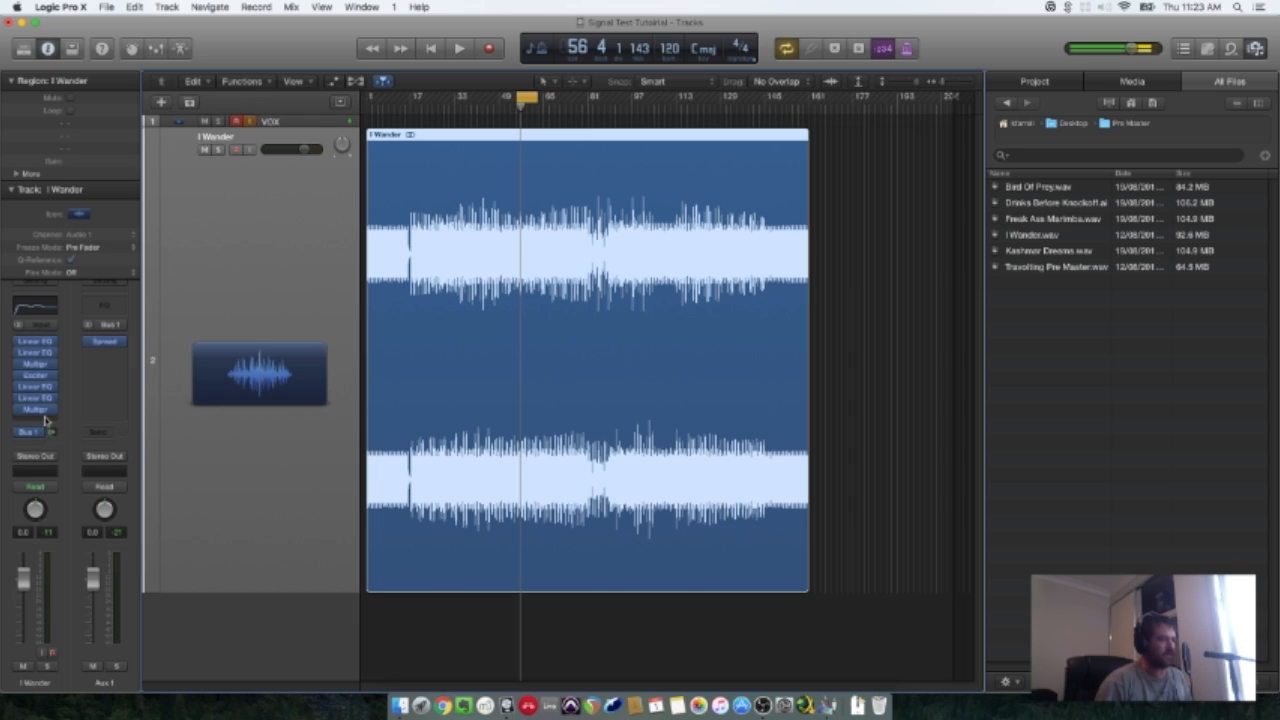
# Insert a Limiter plug-in after the second Multipressor on the I Wander track.
pyautogui.click(48, 421)
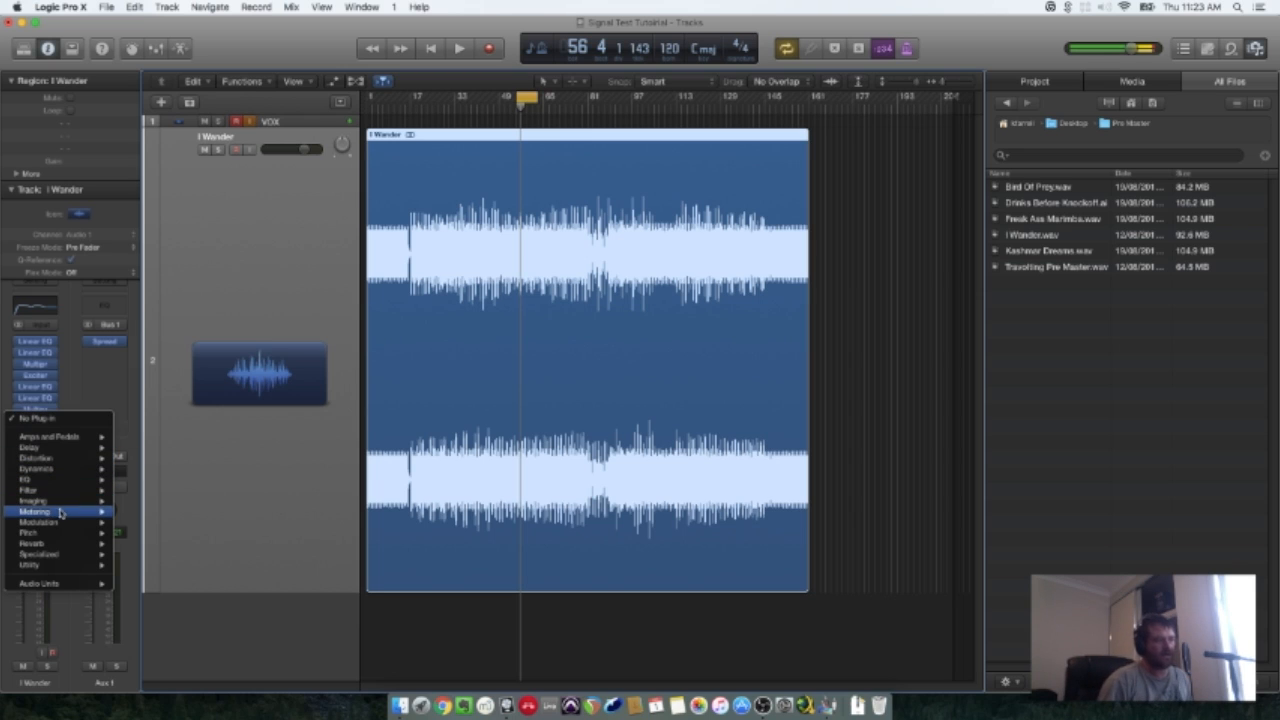
pyautogui.moveTo(60, 514)
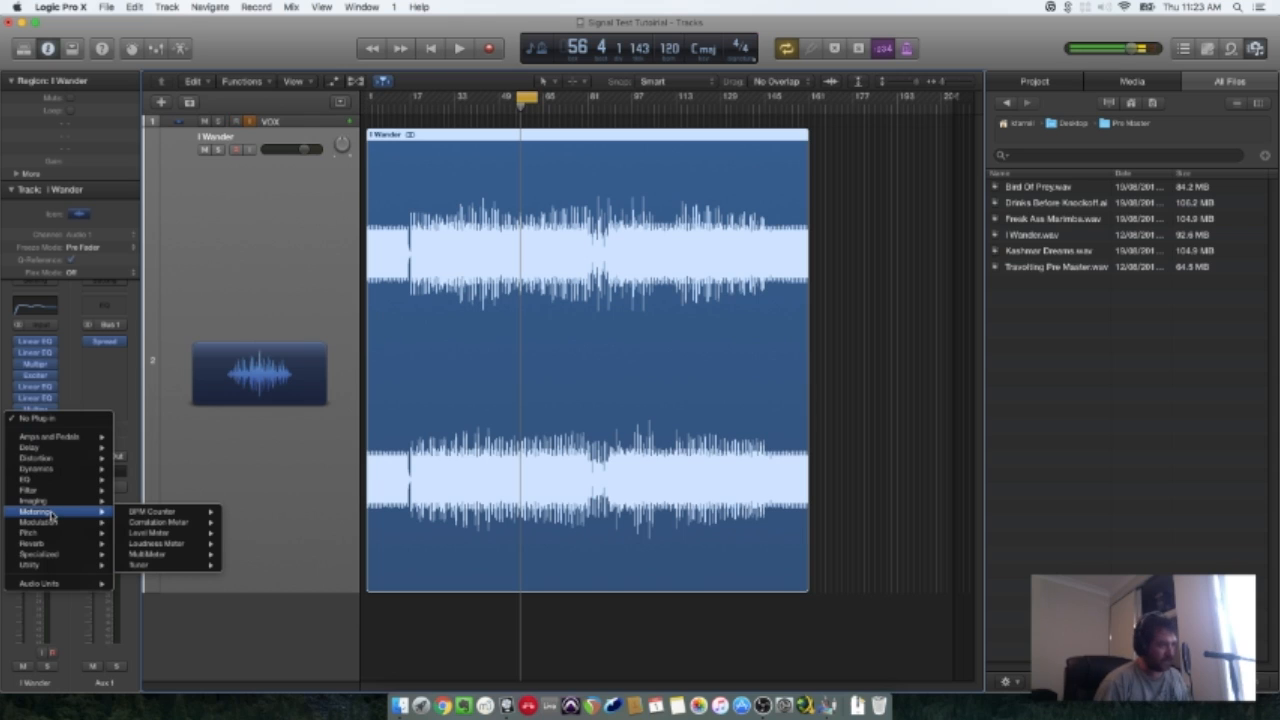
pyautogui.moveTo(62, 470)
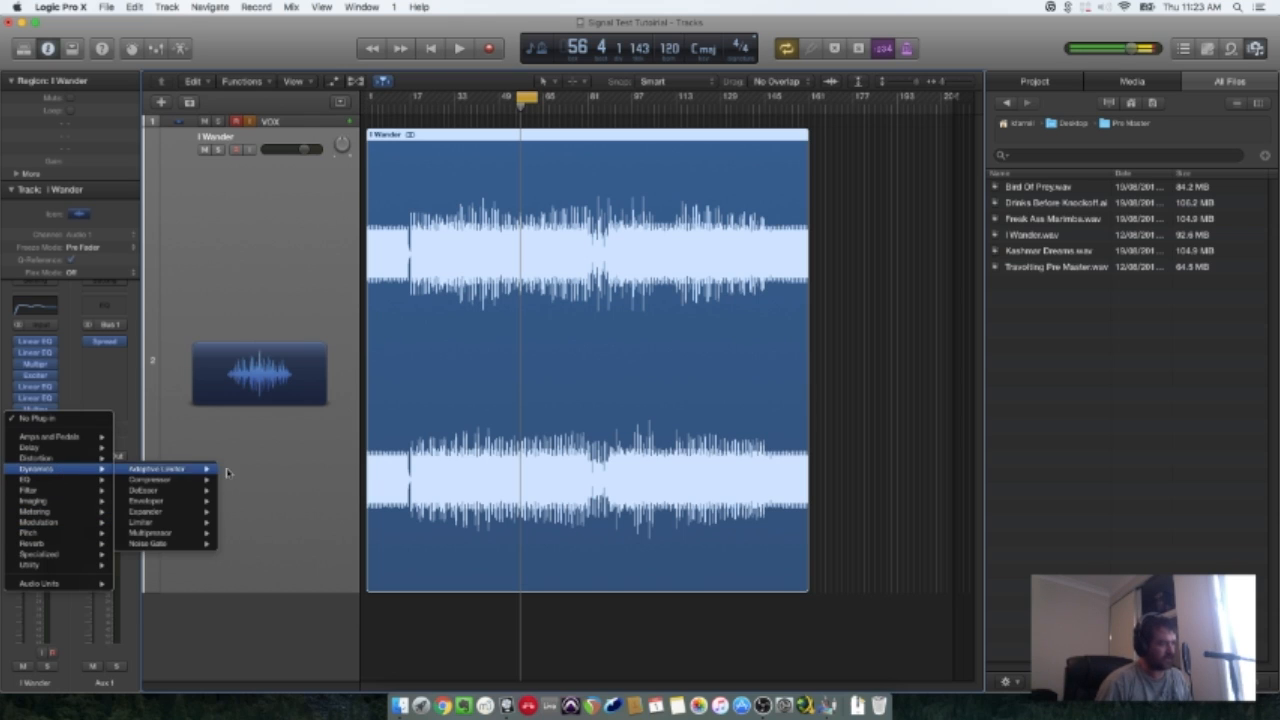
pyautogui.click(163, 529)
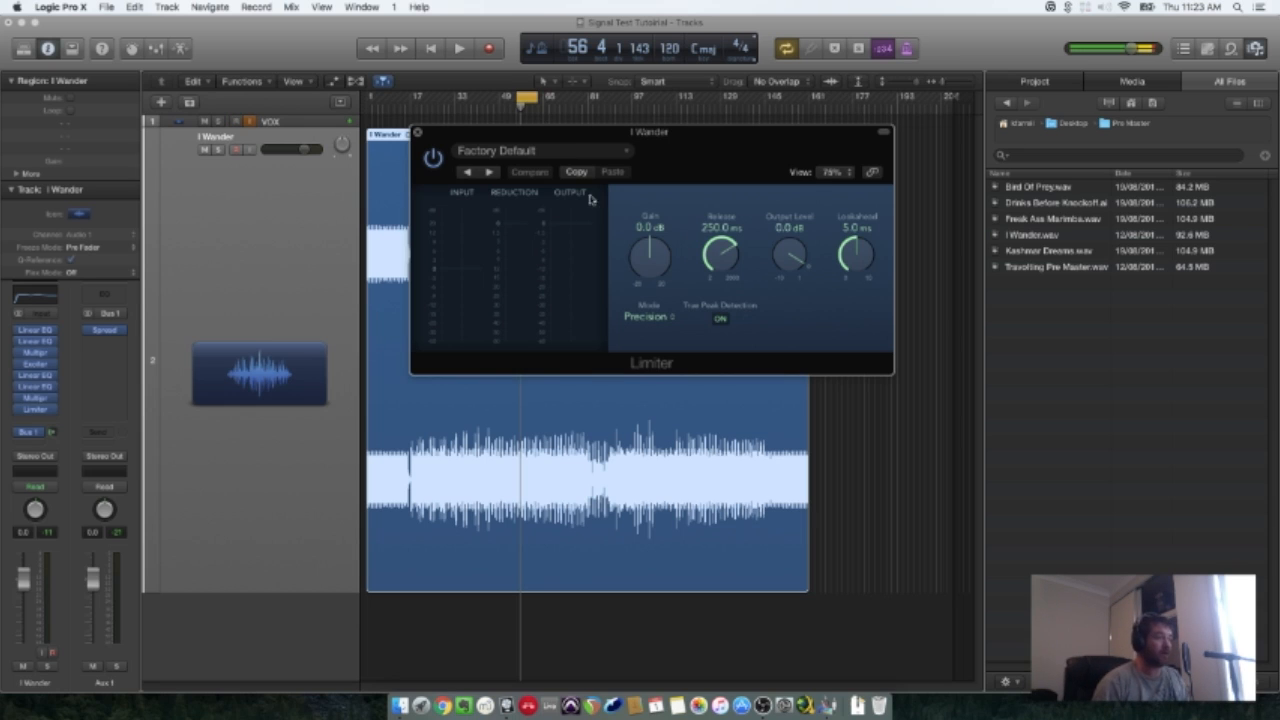
# Play the track and set the Limiter's gain to +12.5 dB while watching its gain reduction.
pyautogui.press('space')
pyautogui.moveTo(650, 254); pyautogui.dragTo(651, 263)
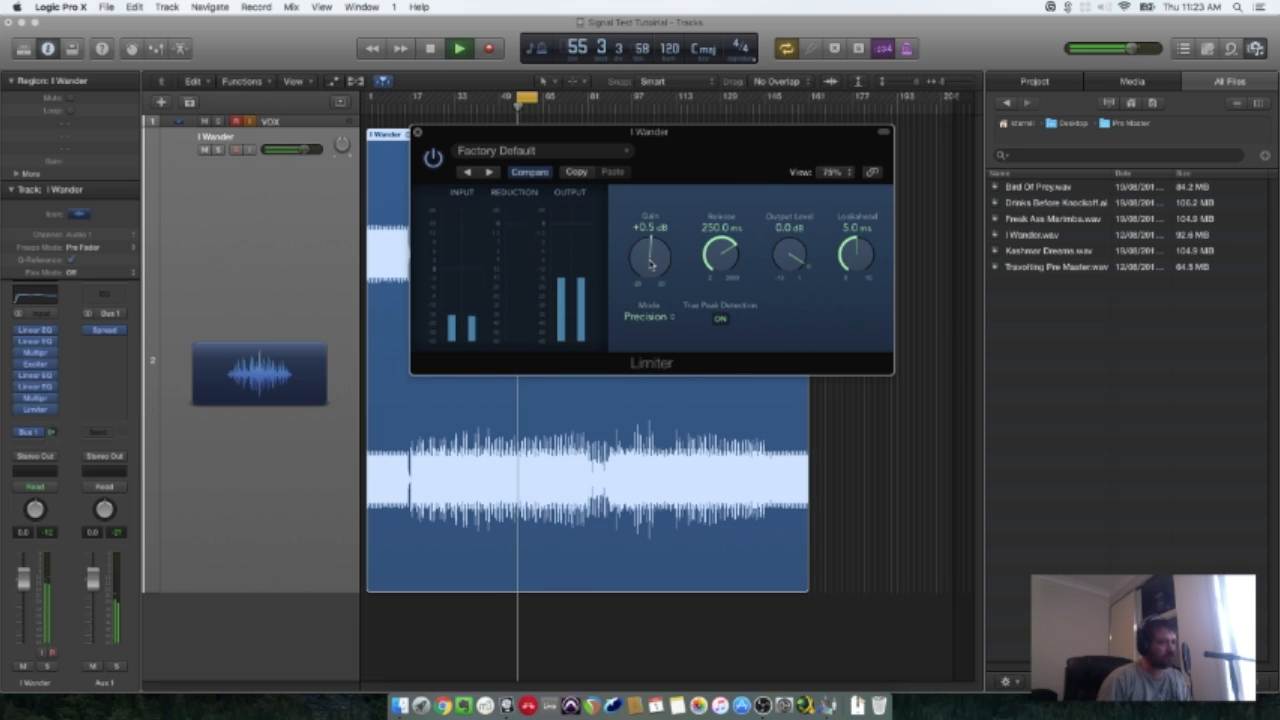
pyautogui.press('space')
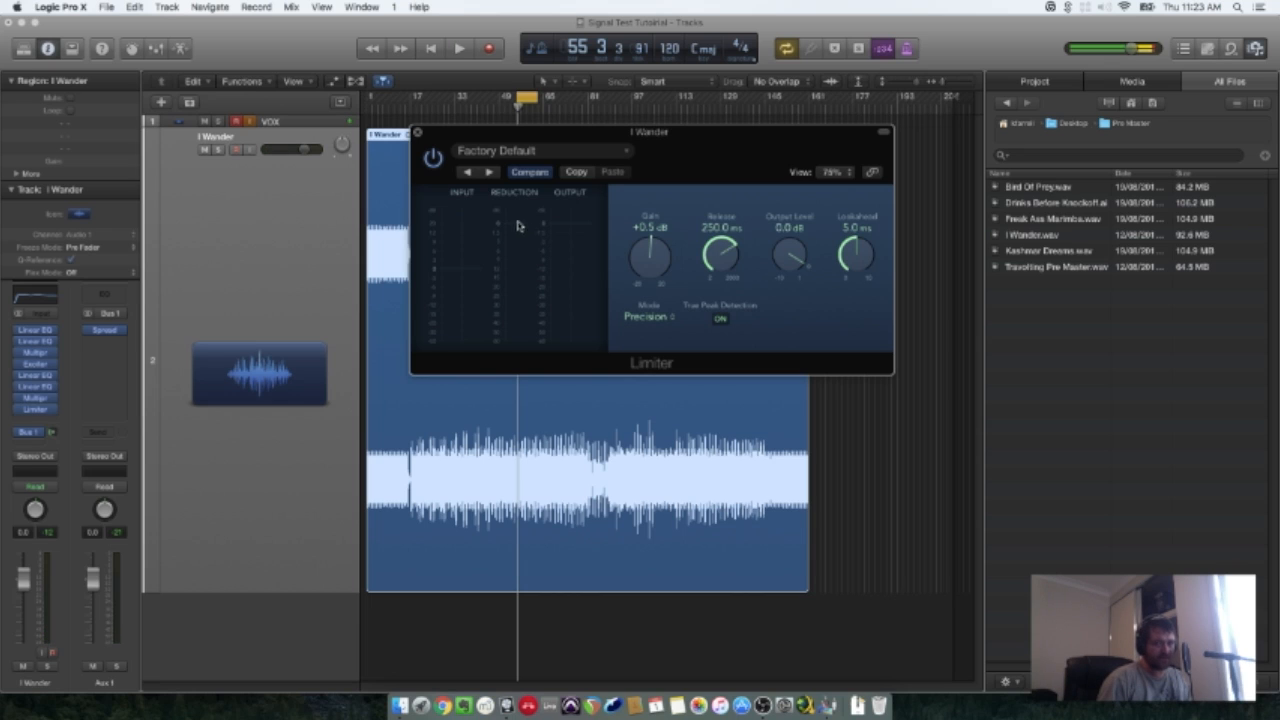
pyautogui.press('space')
pyautogui.moveTo(648, 262); pyautogui.dragTo(645, 181)
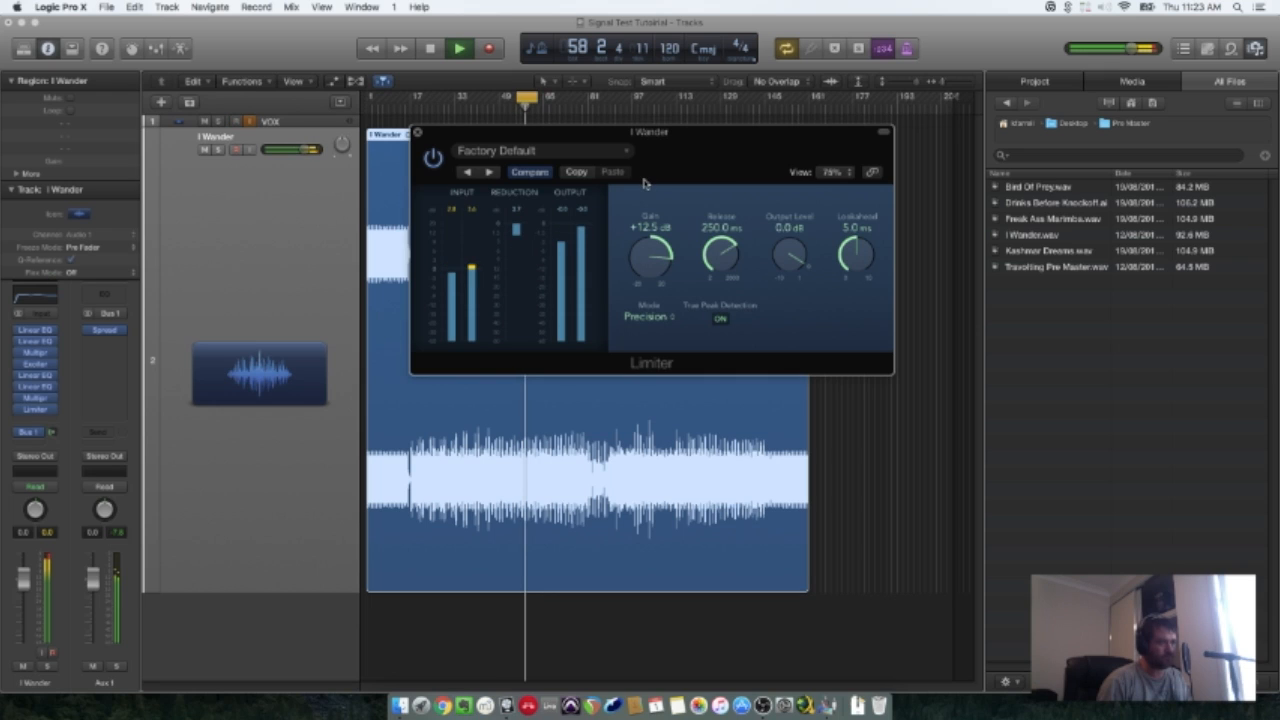
pyautogui.press('space')
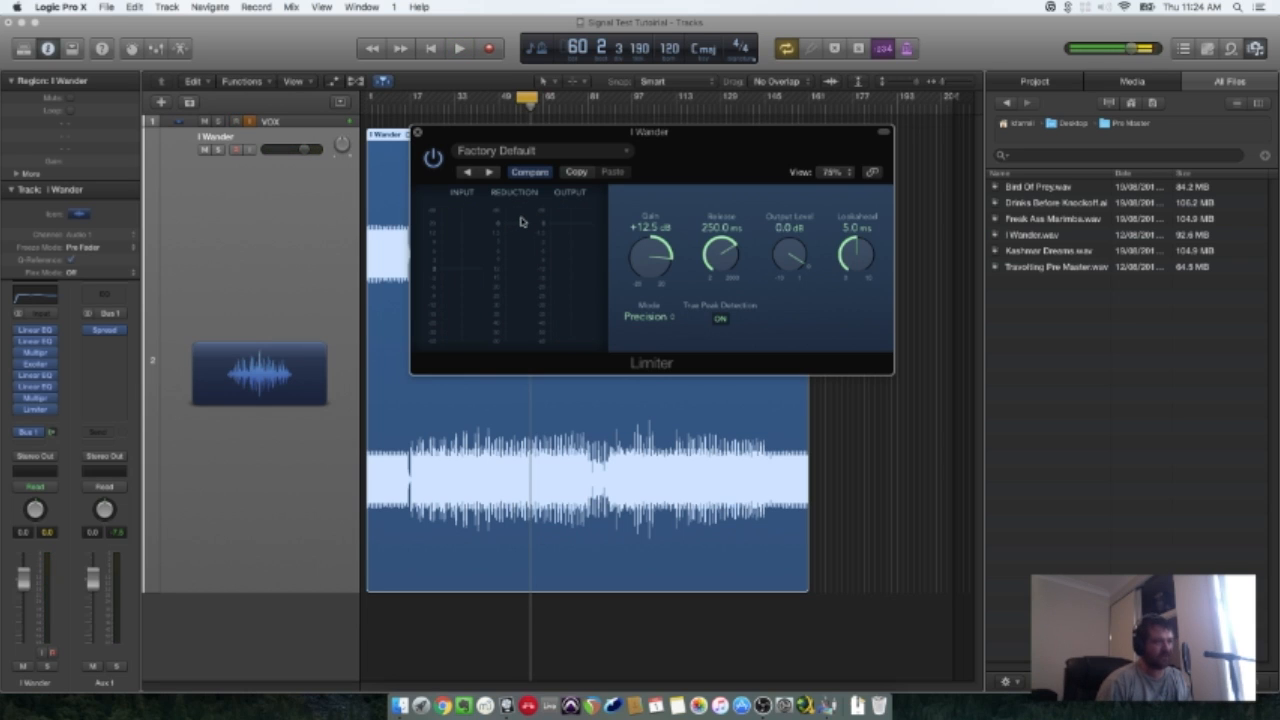
# Audition the Limiter during playback, reset its gain to 0.0 dB and close its window.
pyautogui.press('space')
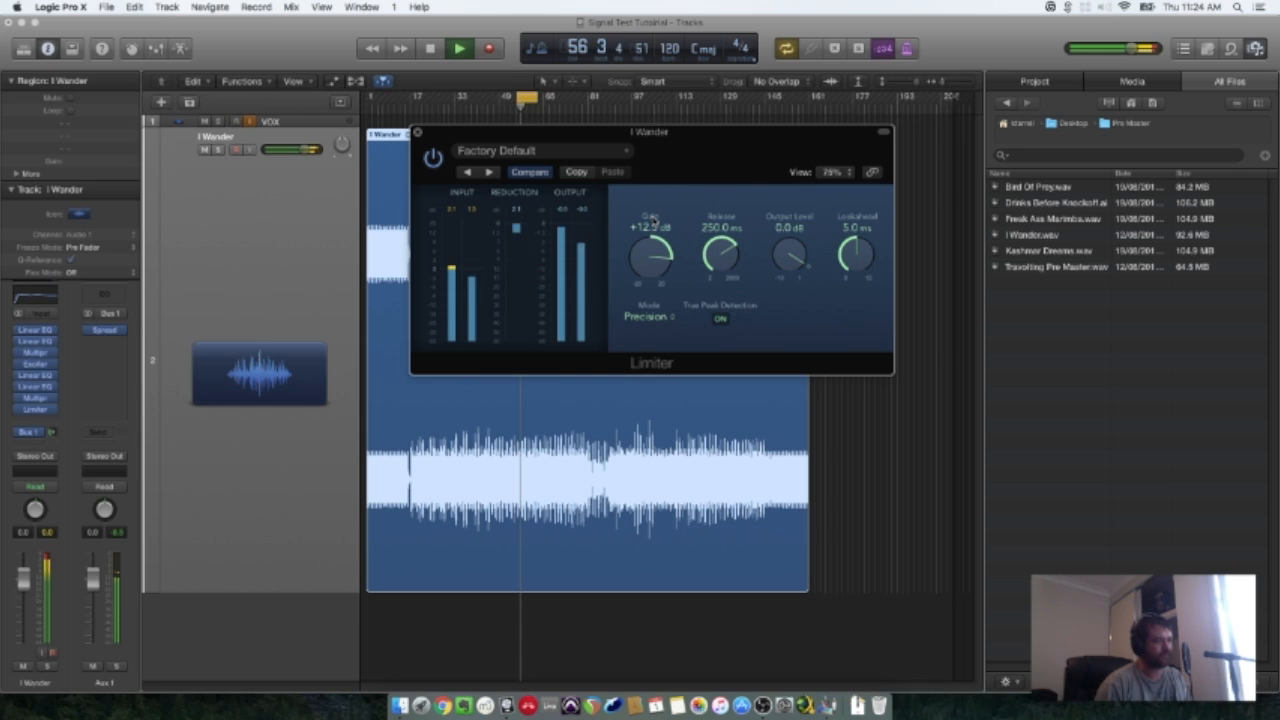
pyautogui.press('space')
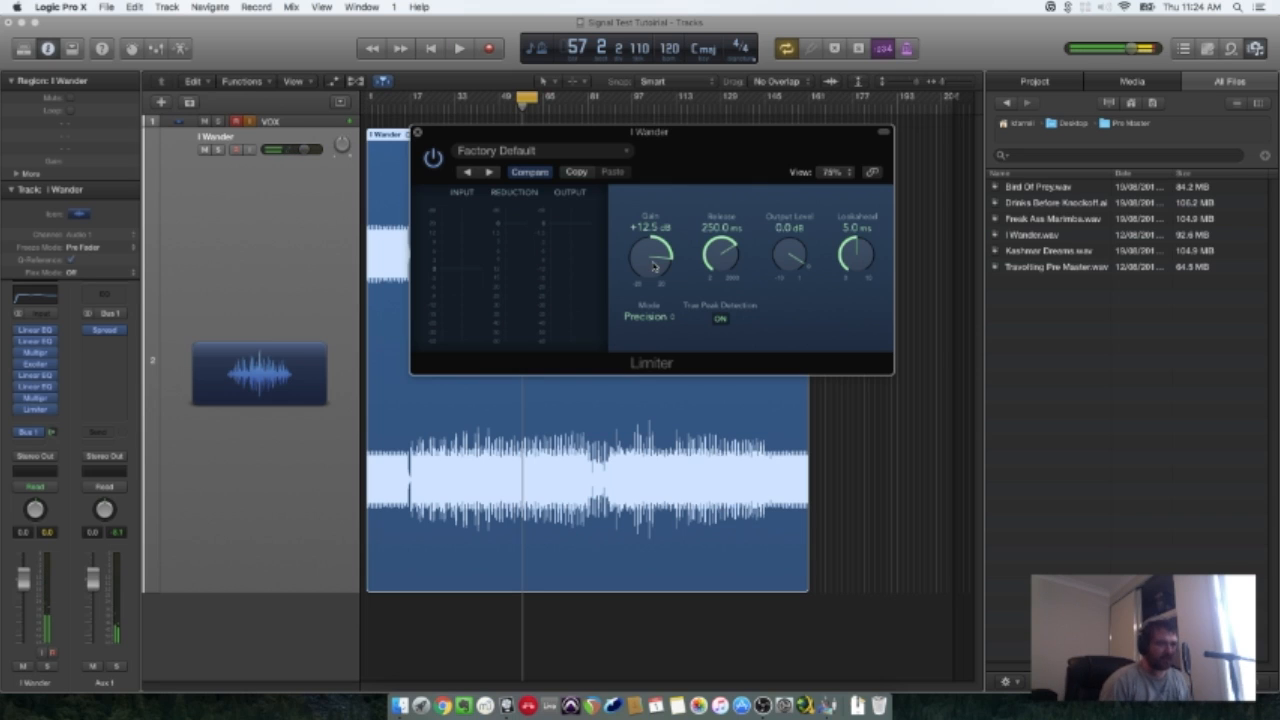
pyautogui.moveTo(654, 265); pyautogui.dragTo(659, 345)
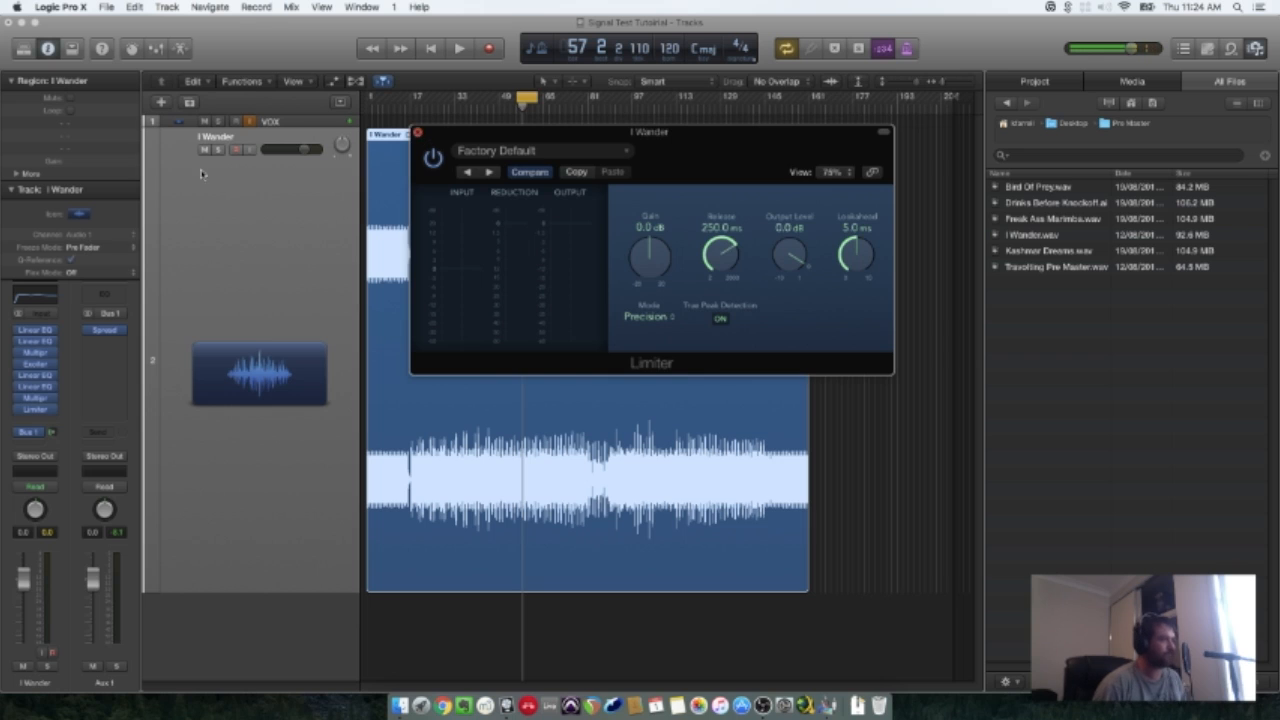
pyautogui.click(418, 133)
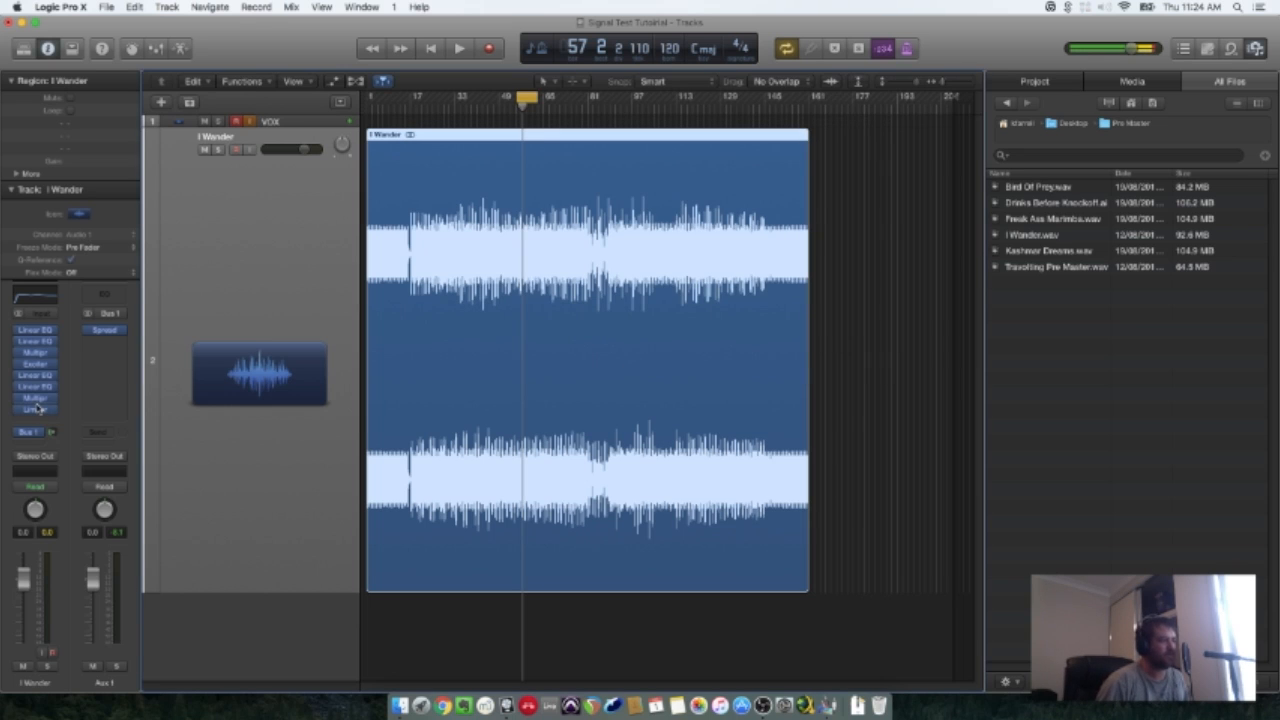
# Insert a Klanghelm VUMTDuo audio unit between the second Multipressor and the Limiter on the I Wander track.
pyautogui.click(36, 408)
pyautogui.moveTo(118, 566)
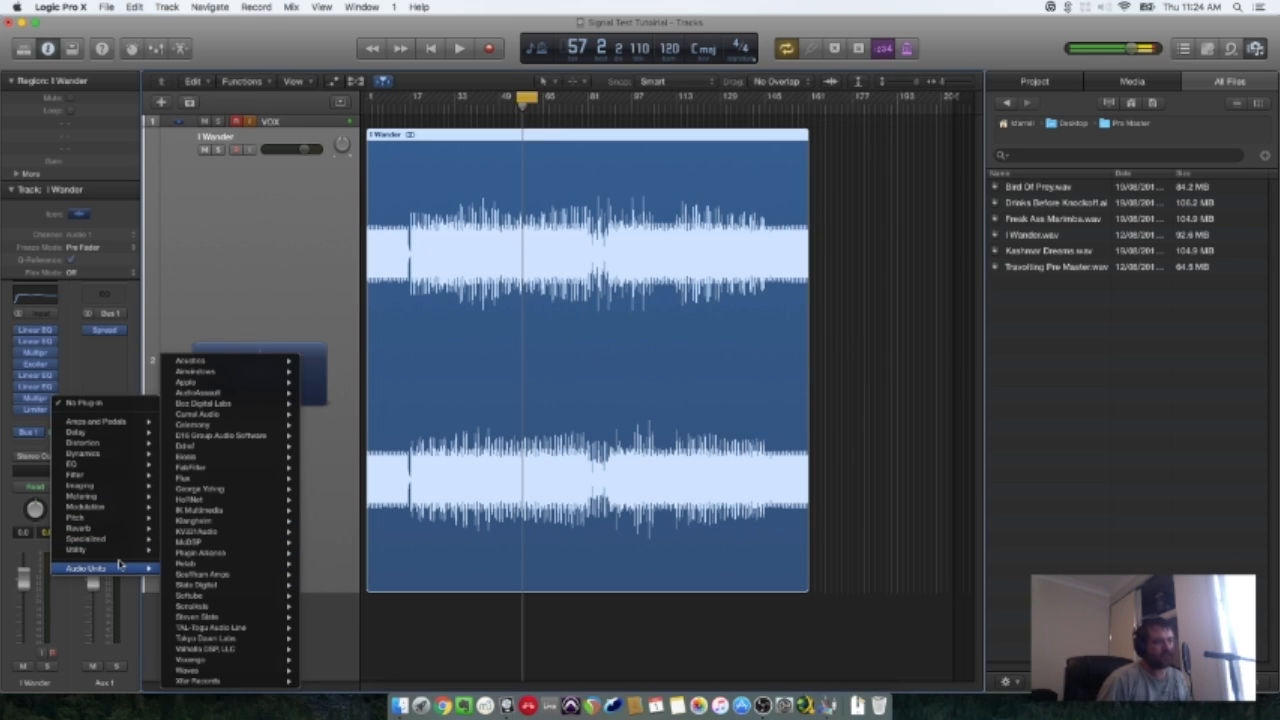
pyautogui.moveTo(218, 556)
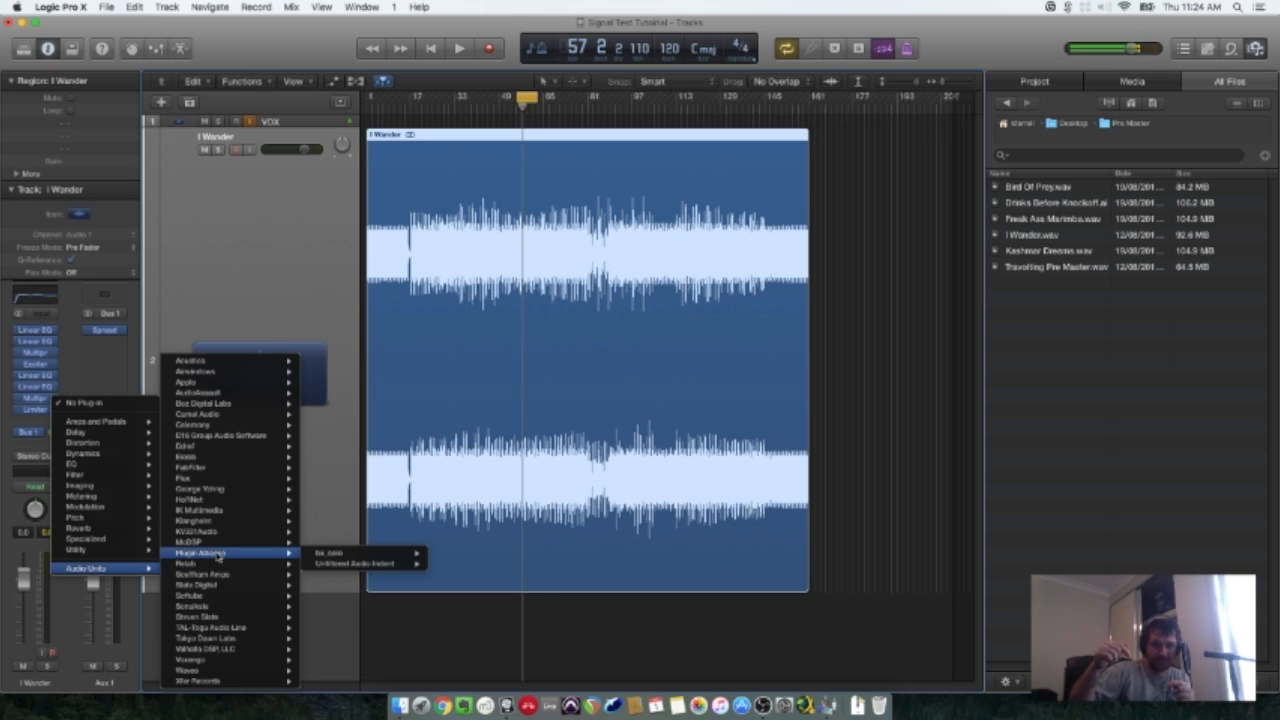
pyautogui.moveTo(232, 521)
pyautogui.moveTo(343, 527)
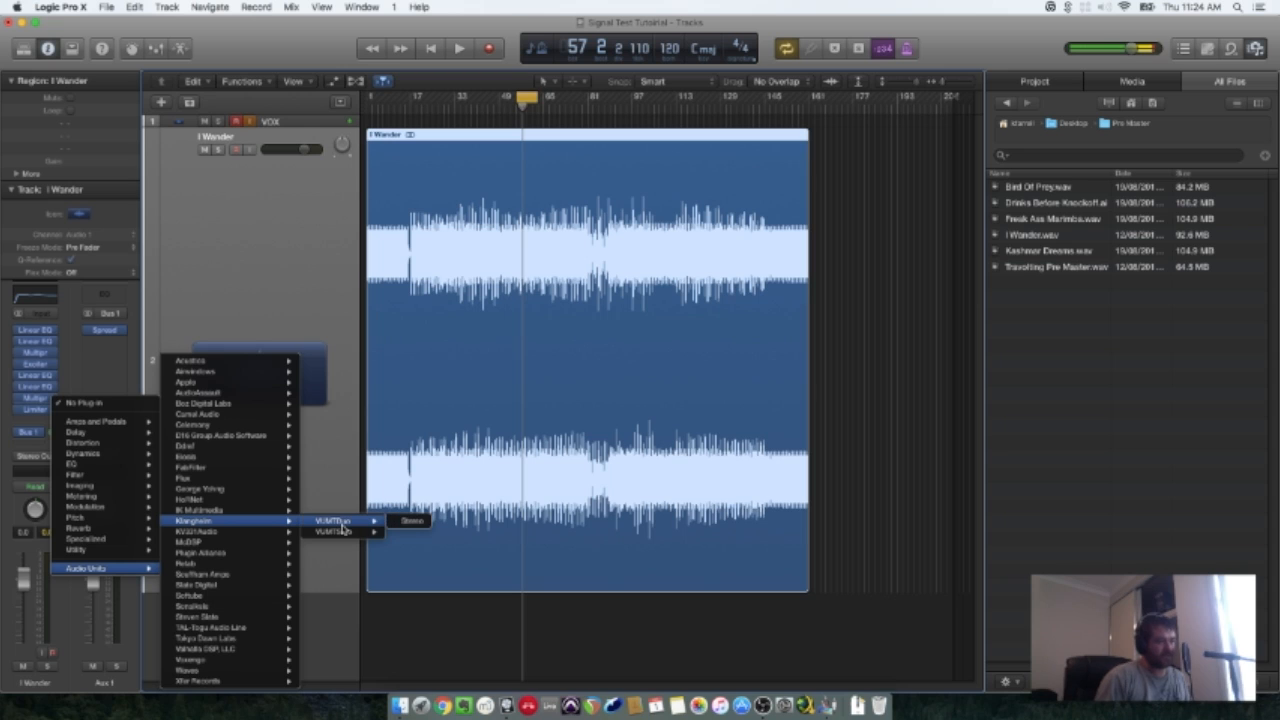
pyautogui.click(477, 431)
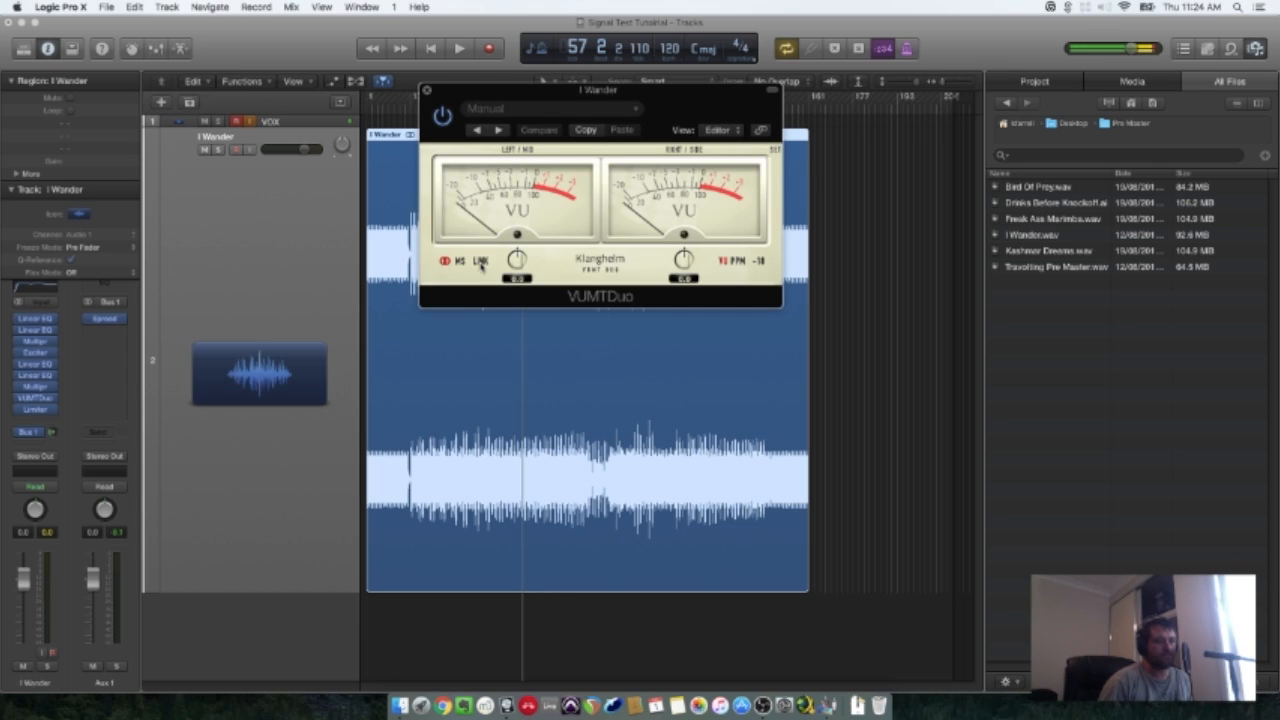
# Link VUMTDuo's left and right channels and try its reference level and gain controls.
pyautogui.click(481, 261)
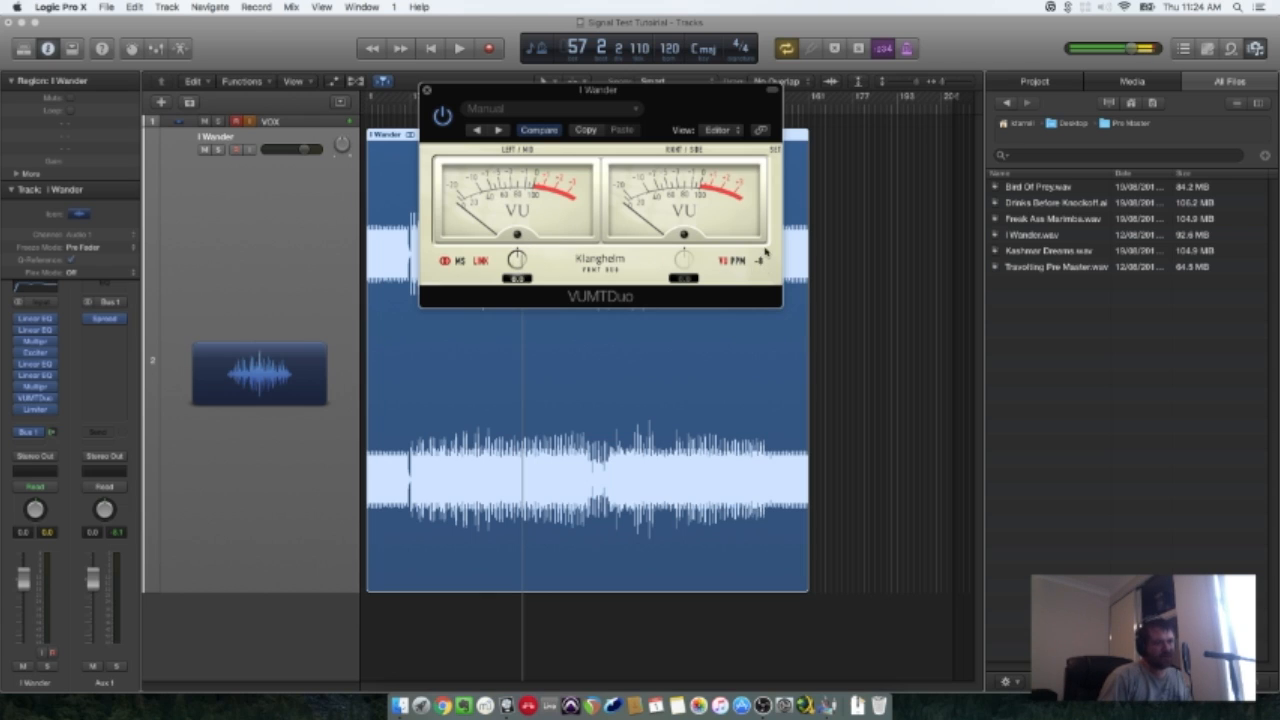
pyautogui.moveTo(767, 252); pyautogui.dragTo(760, 266)
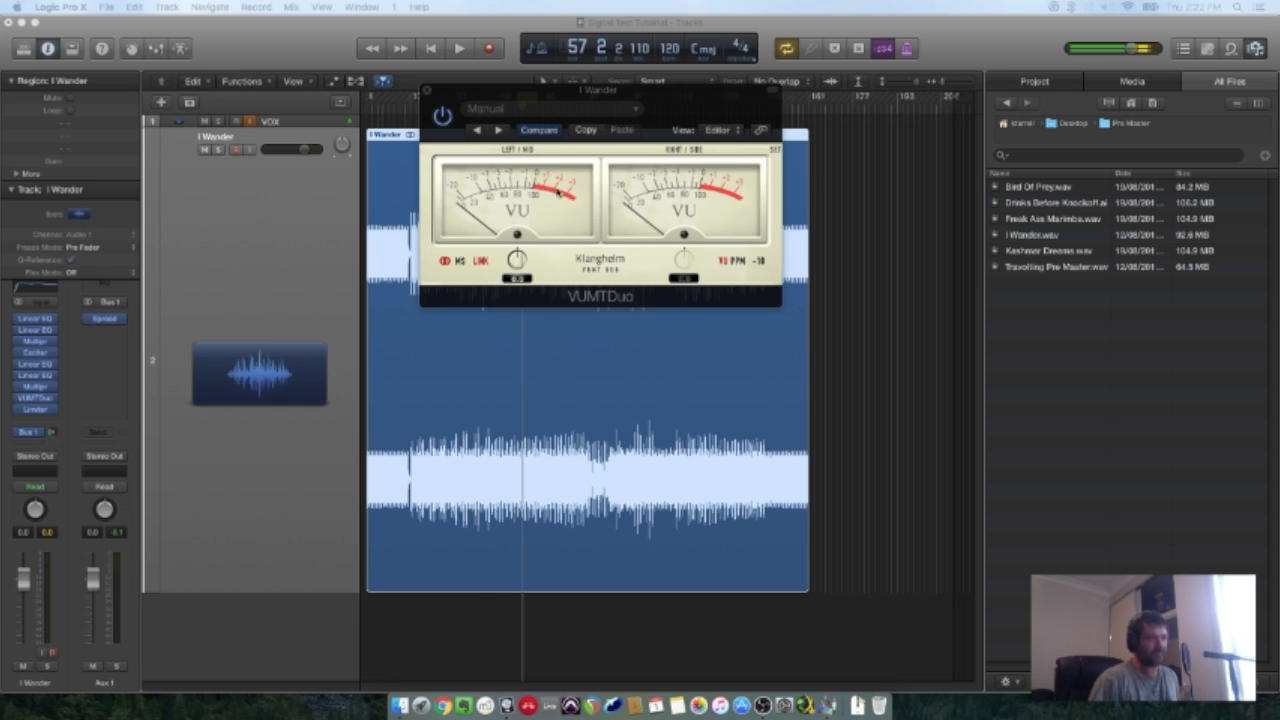
pyautogui.click(487, 264)
pyautogui.moveTo(517, 262); pyautogui.dragTo(518, 262)
pyautogui.click(486, 263)
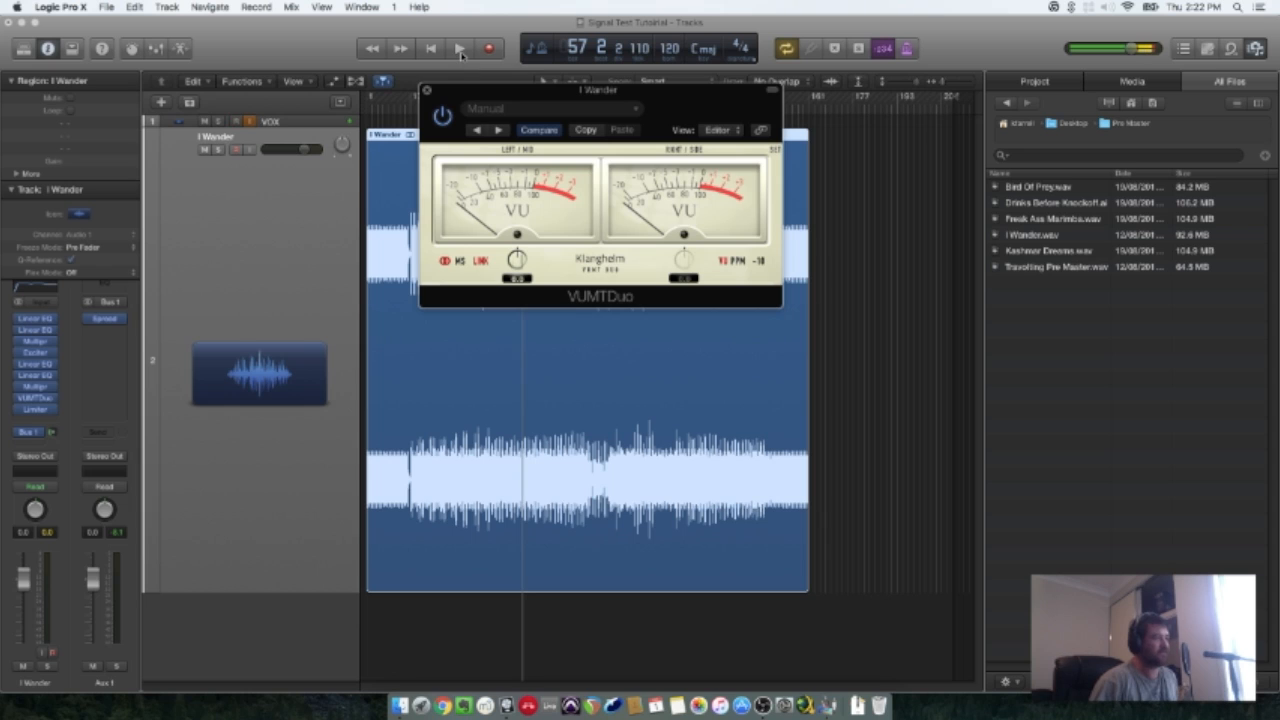
# Play the track, raise VUMTDuo's linked gain to about 13 dB while watching the meters, and stop playback.
pyautogui.click(460, 50)
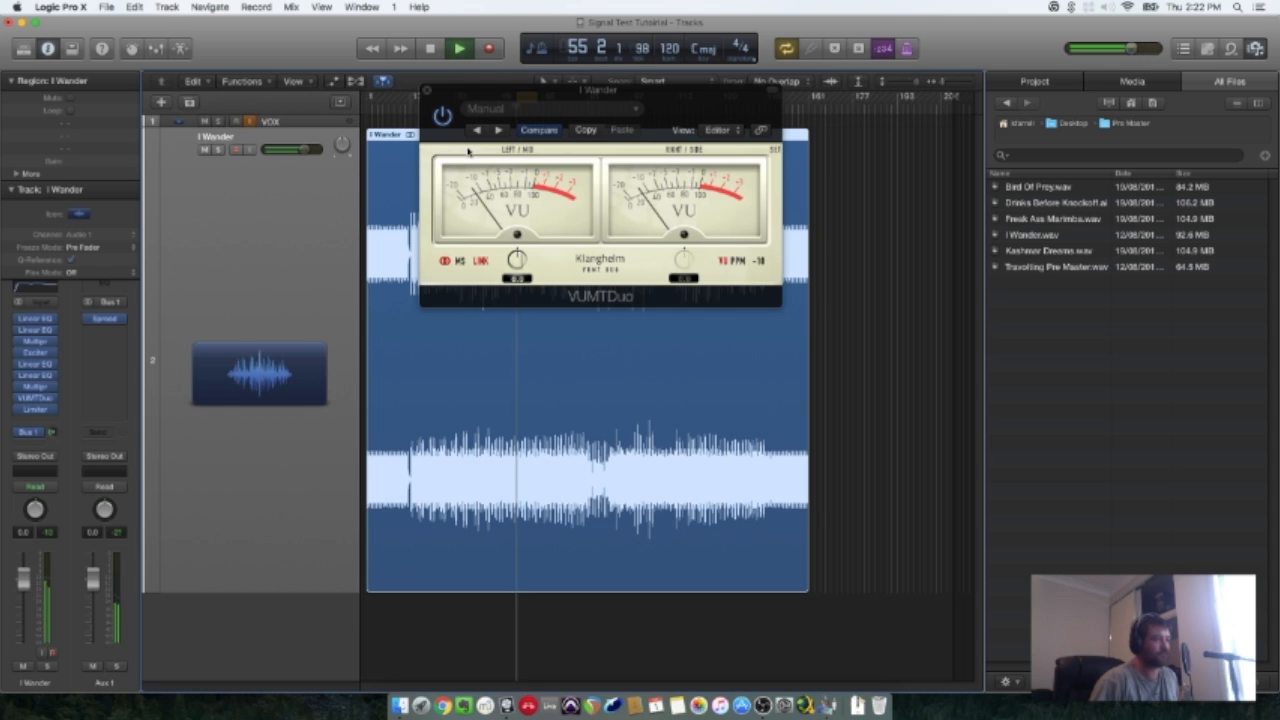
pyautogui.click(516, 259)
pyautogui.moveTo(516, 250); pyautogui.dragTo(521, 220)
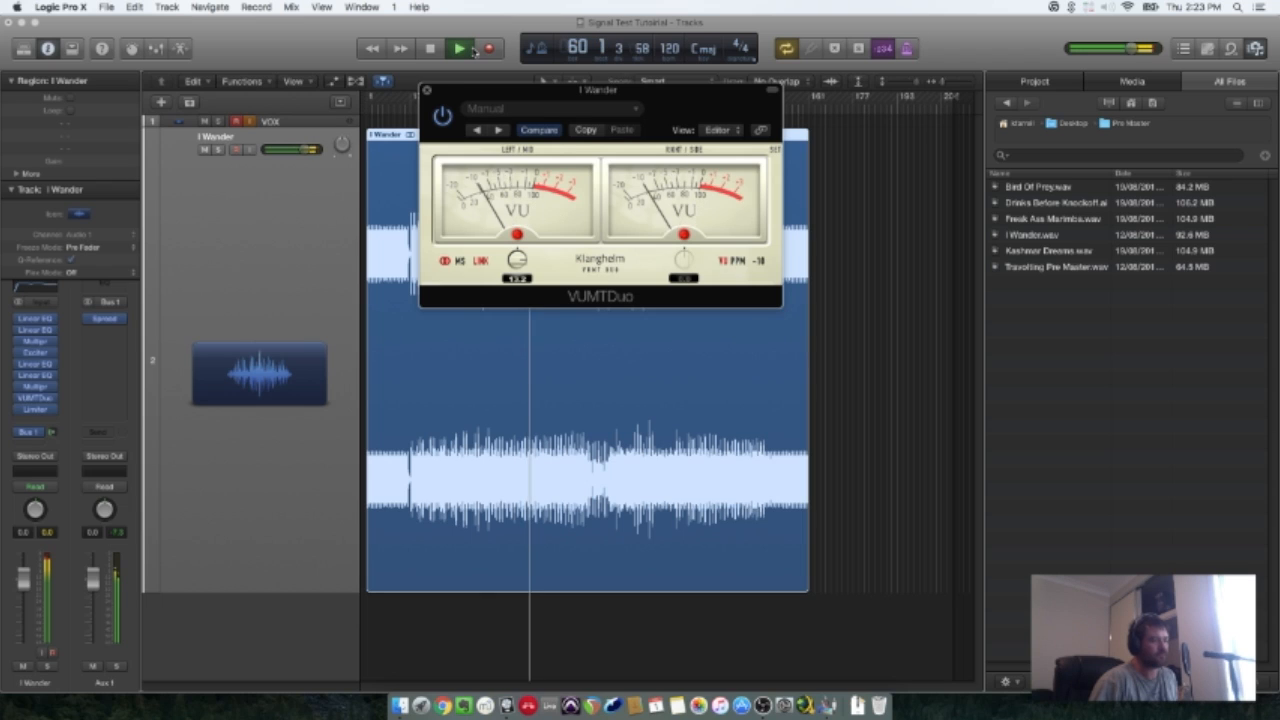
pyautogui.press('space')
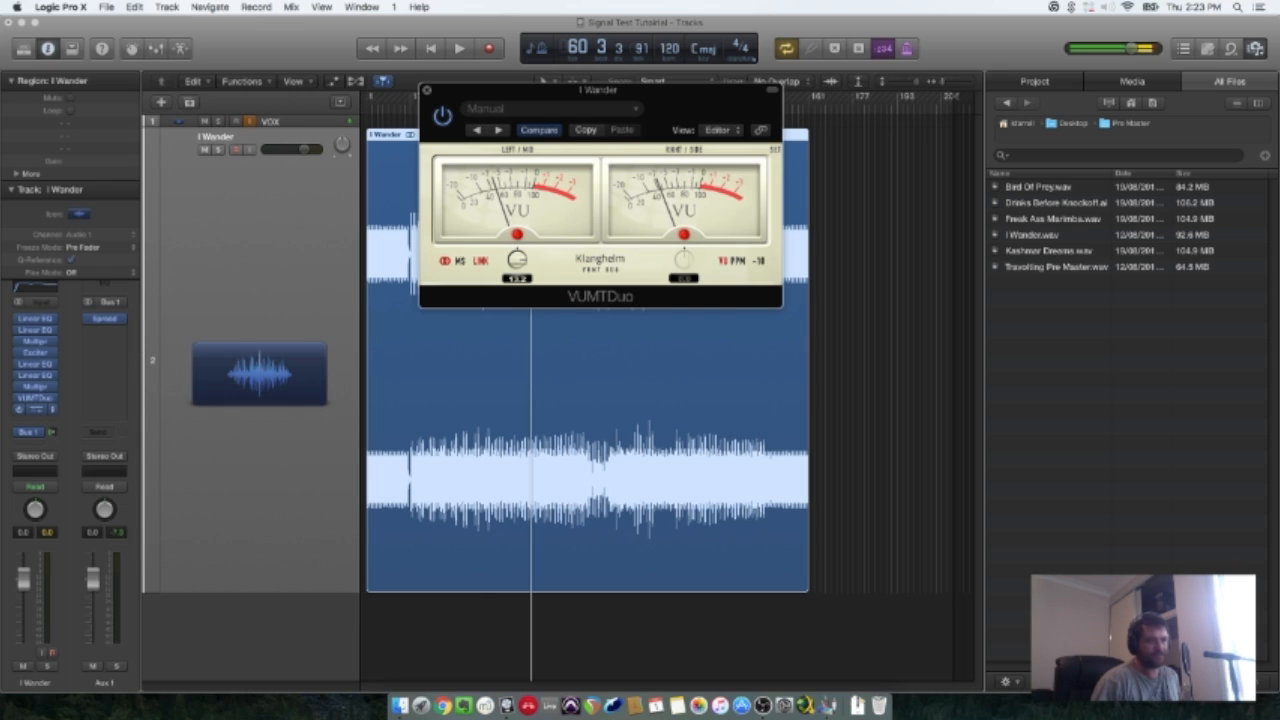
# Open the Limiter, arrange its window beside VUMTDuo and set the Limiter's output level to -1.0 dB.
pyautogui.click(35, 409)
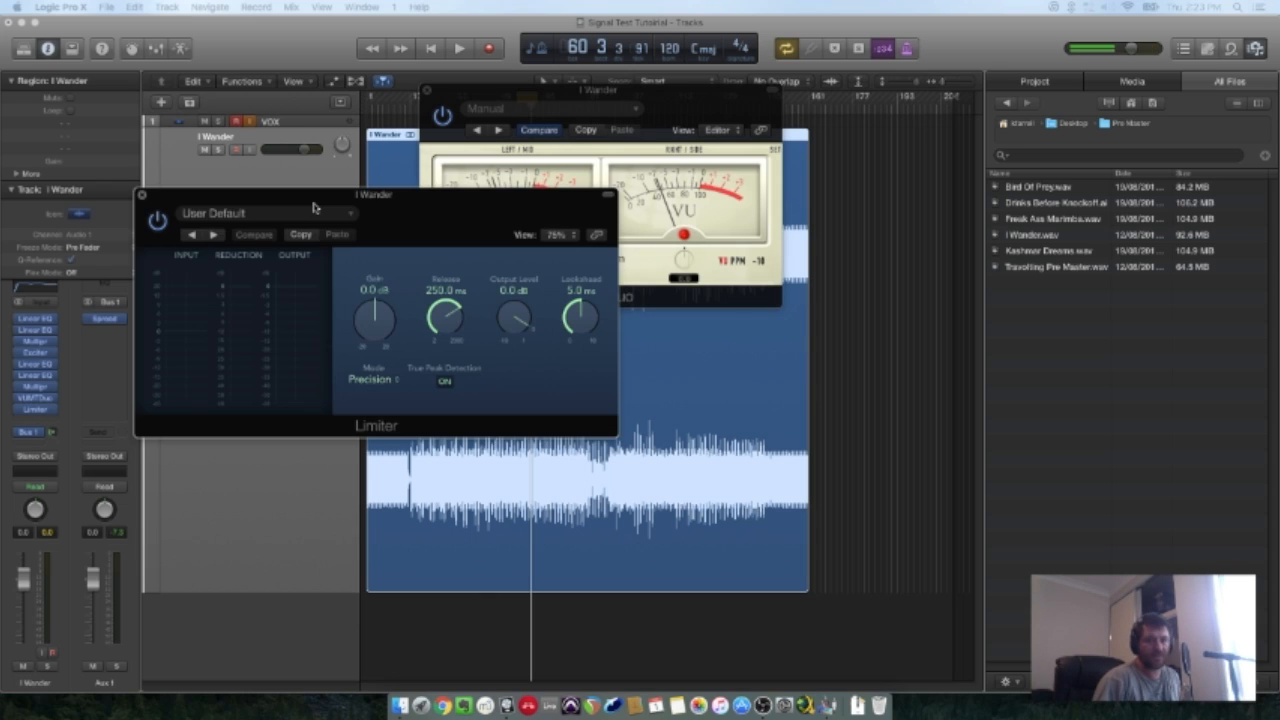
pyautogui.moveTo(313, 207); pyautogui.dragTo(228, 122)
pyautogui.moveTo(693, 92); pyautogui.dragTo(930, 129)
pyautogui.moveTo(292, 231); pyautogui.dragTo(365, 254)
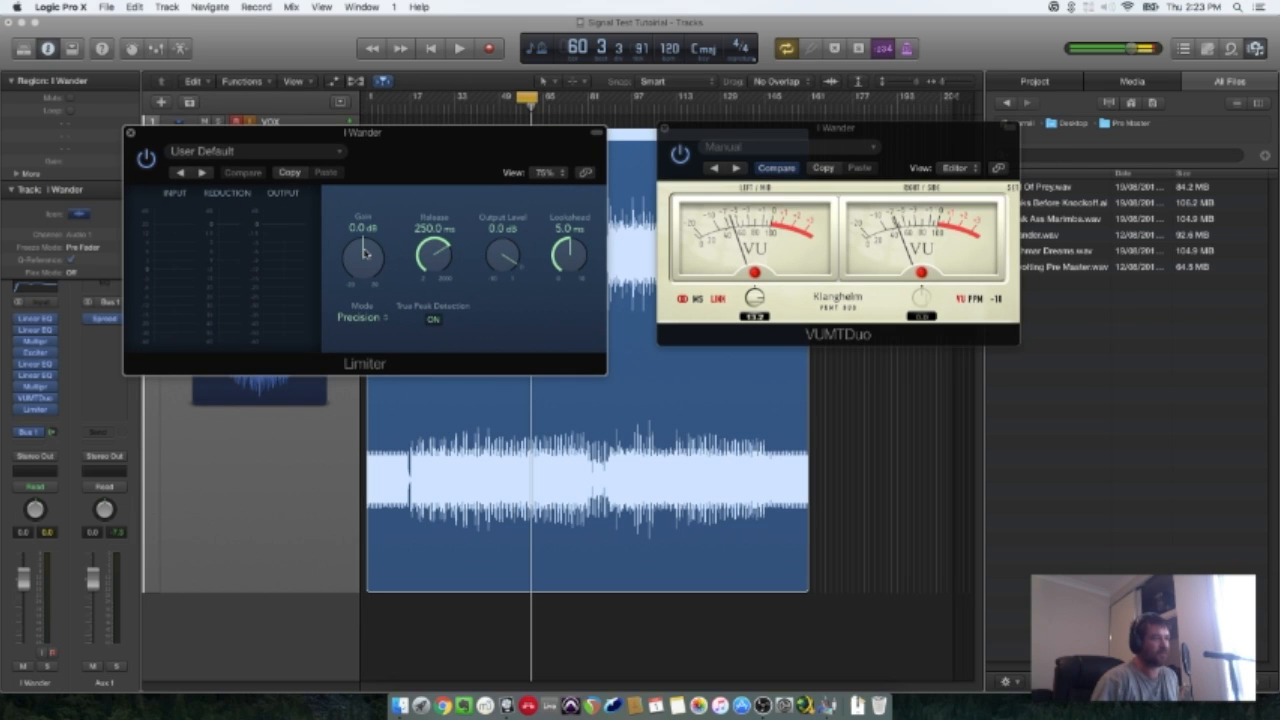
pyautogui.moveTo(503, 256); pyautogui.dragTo(506, 280)
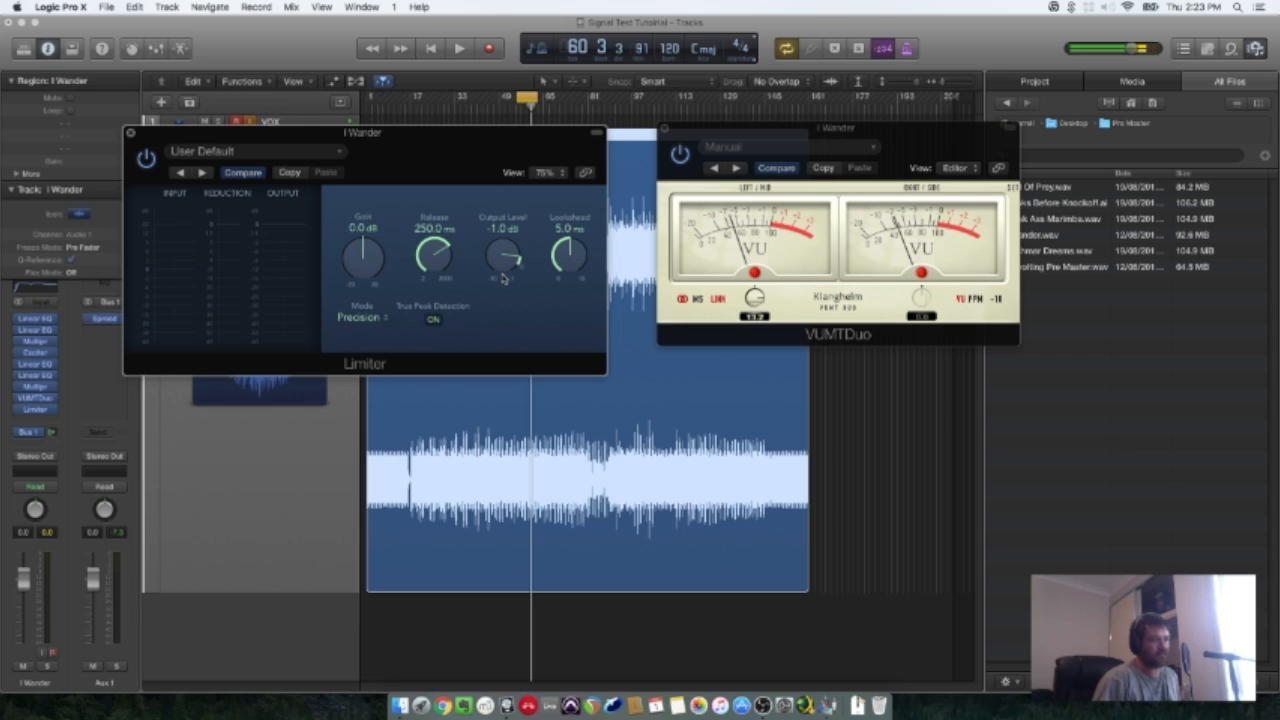
# Play the track several times to examine the Limiter's gain reduction and output, and close both plug-in windows.
pyautogui.click(460, 49)
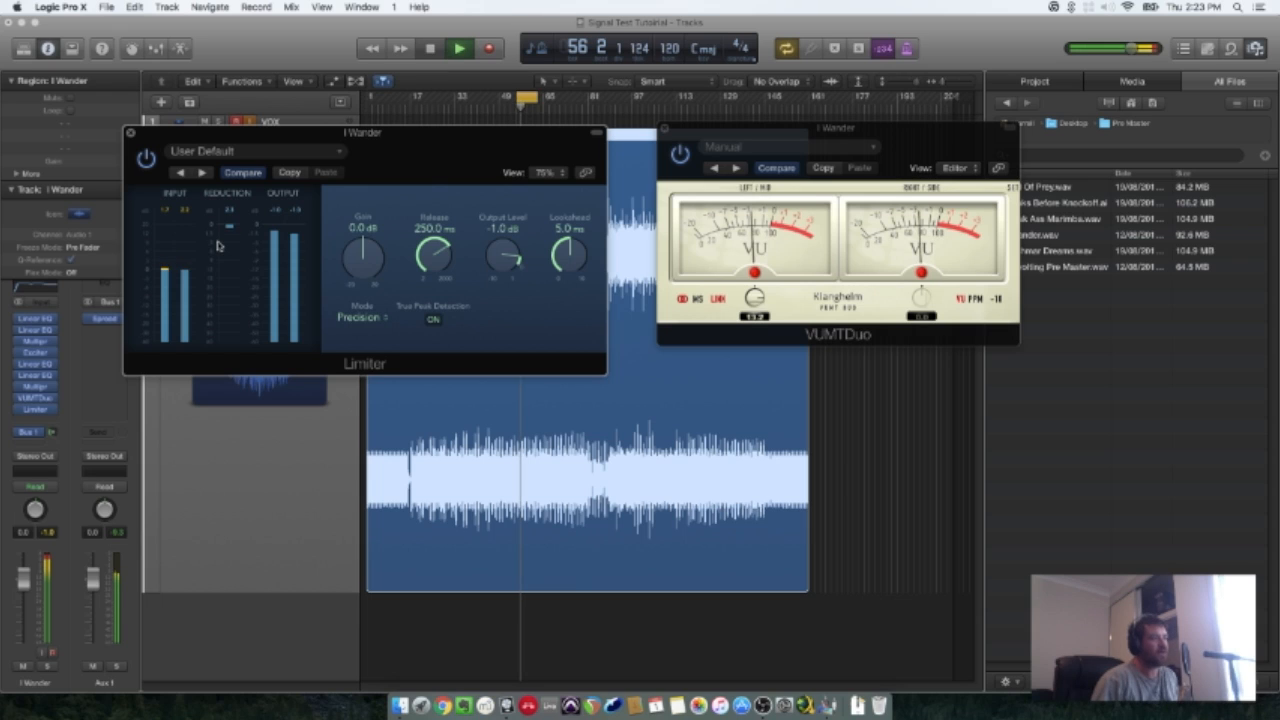
pyautogui.press('space')
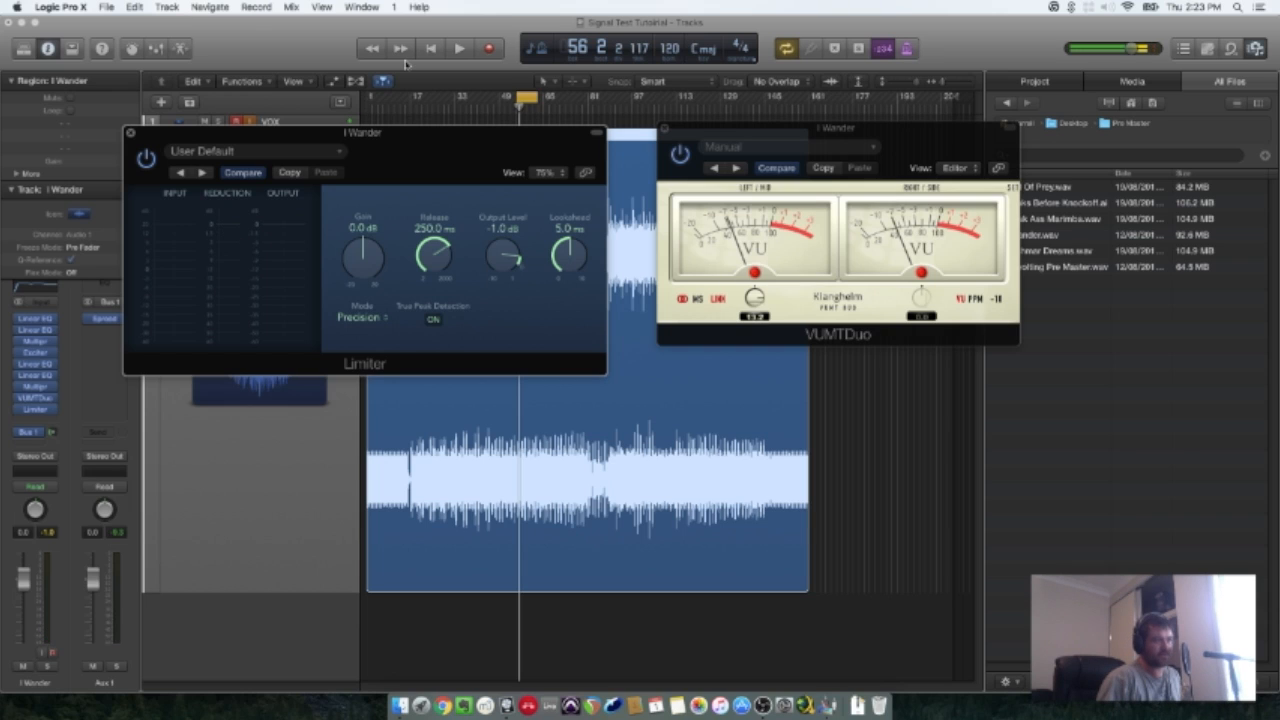
pyautogui.click(459, 48)
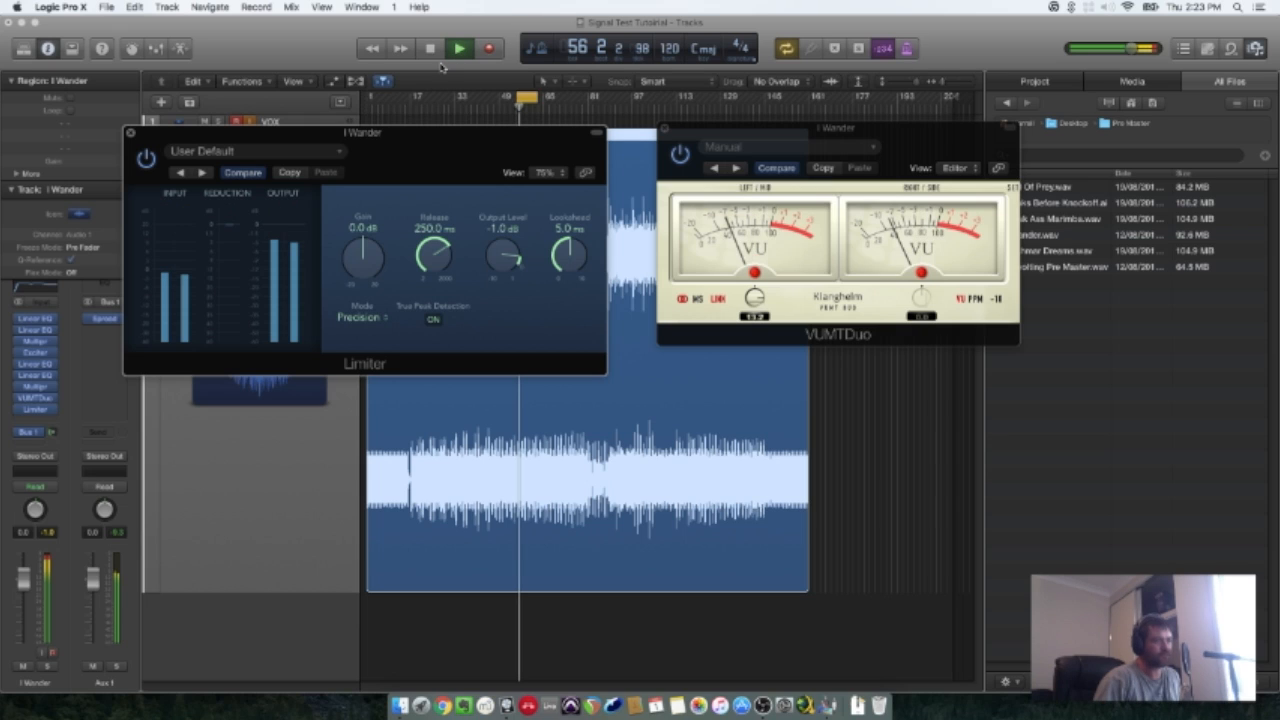
pyautogui.press('space')
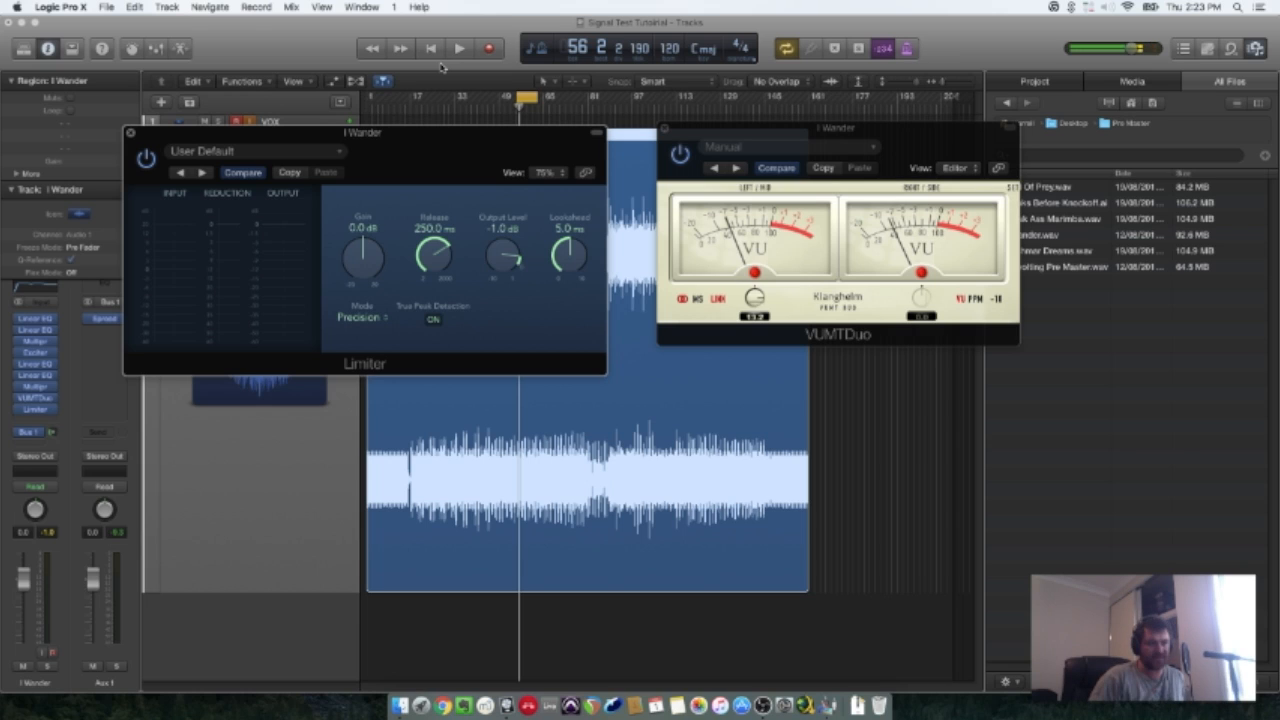
pyautogui.press('space')
pyautogui.click(432, 49)
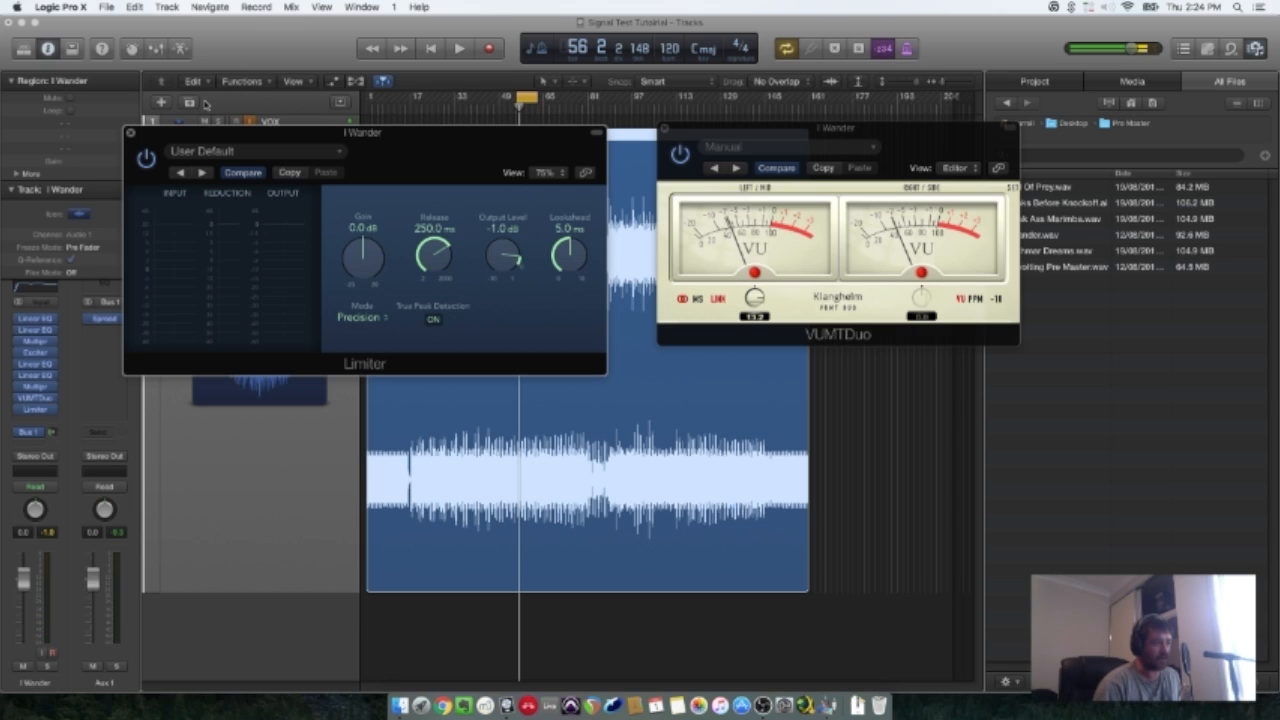
pyautogui.click(131, 133)
pyautogui.click(664, 129)
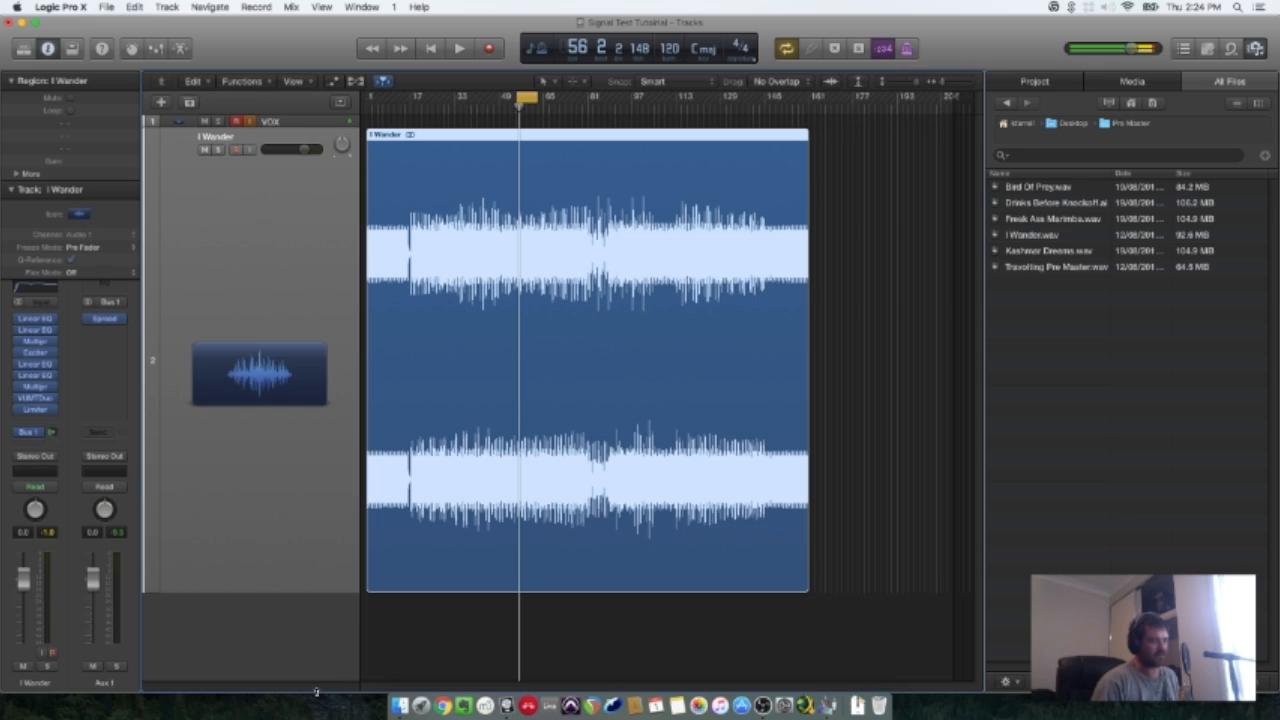
# Reduce the I Wander track's height and create one new audio track with Input 1 and Output 1 + 2.
pyautogui.click(236, 488)
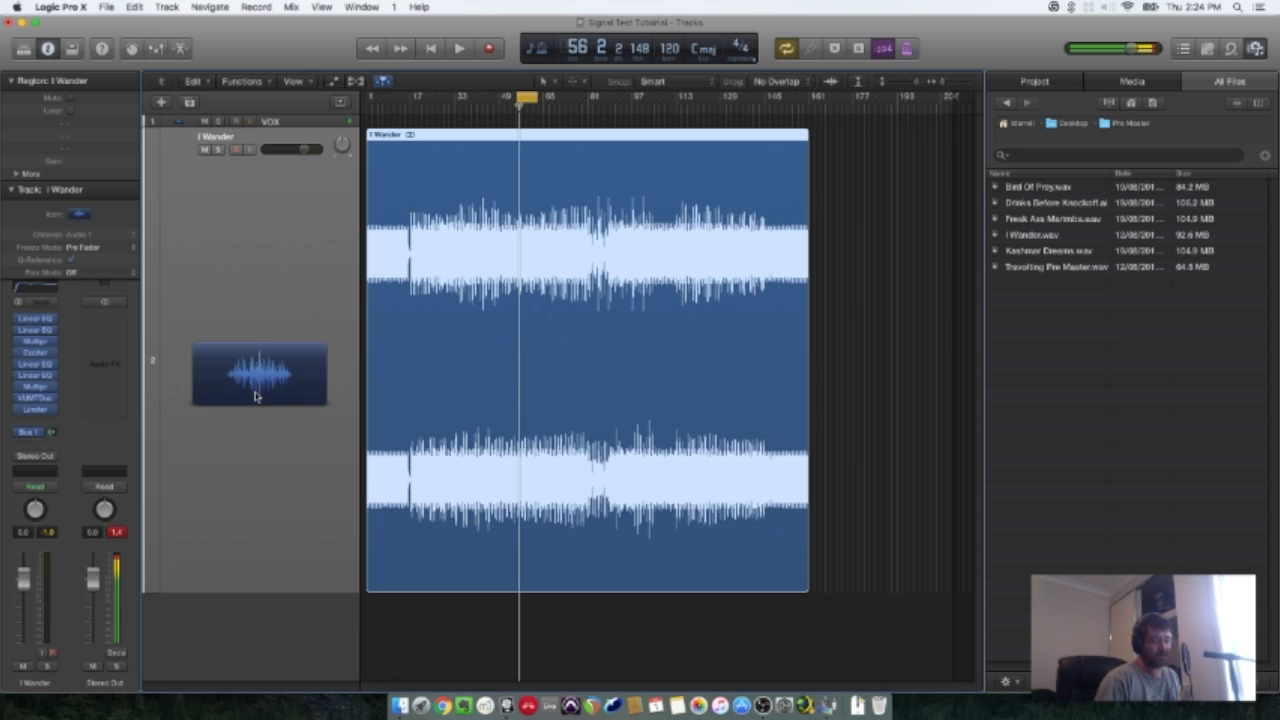
pyautogui.moveTo(357, 590); pyautogui.dragTo(251, 450)
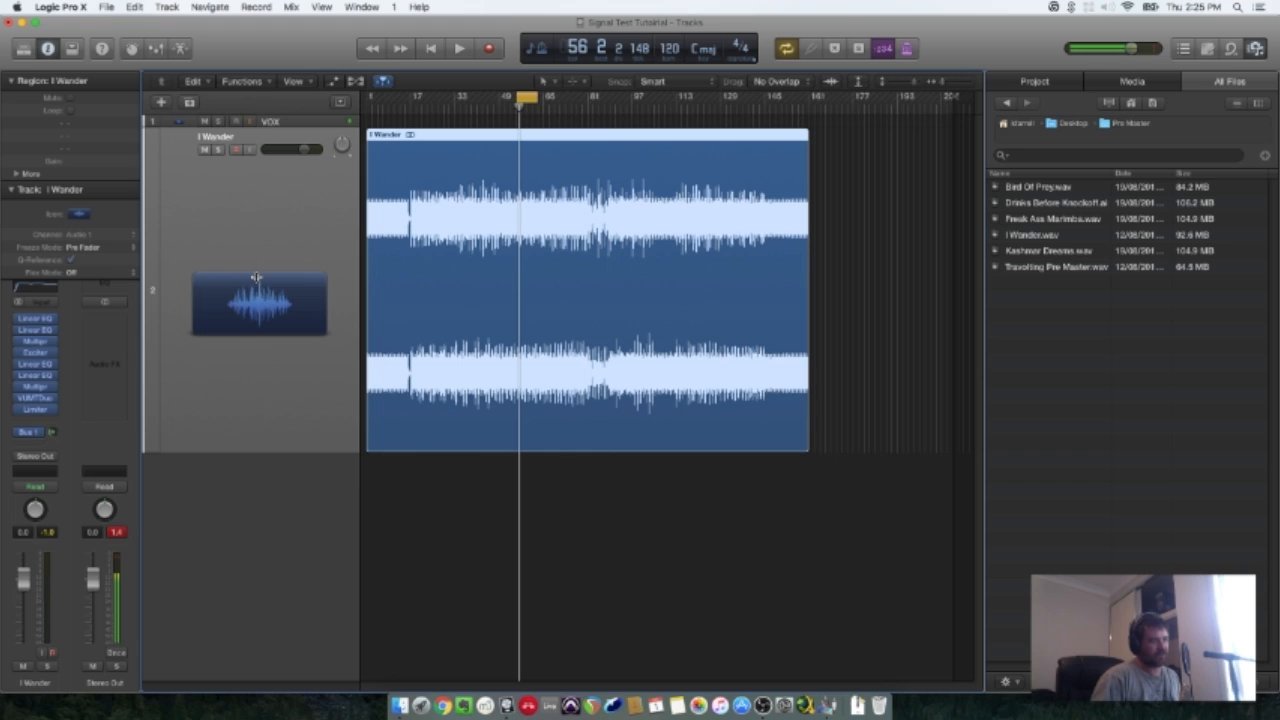
pyautogui.press('alt+super+n')
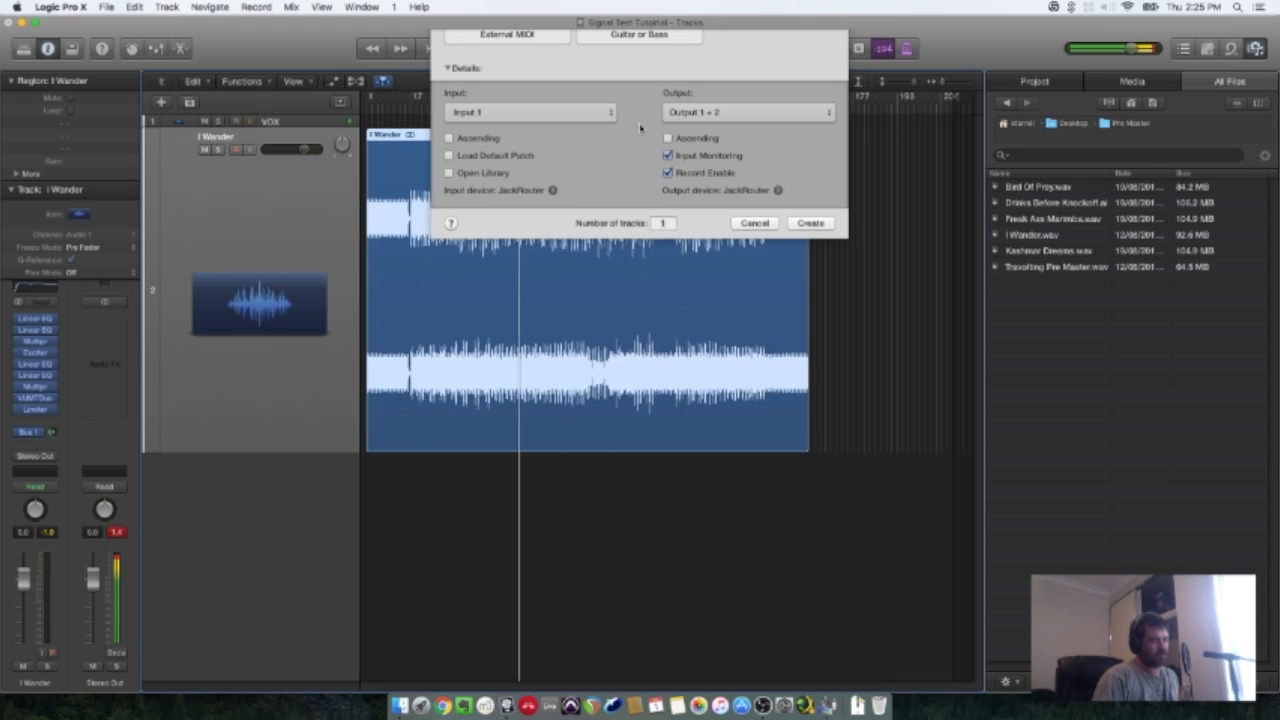
pyautogui.press('Return')
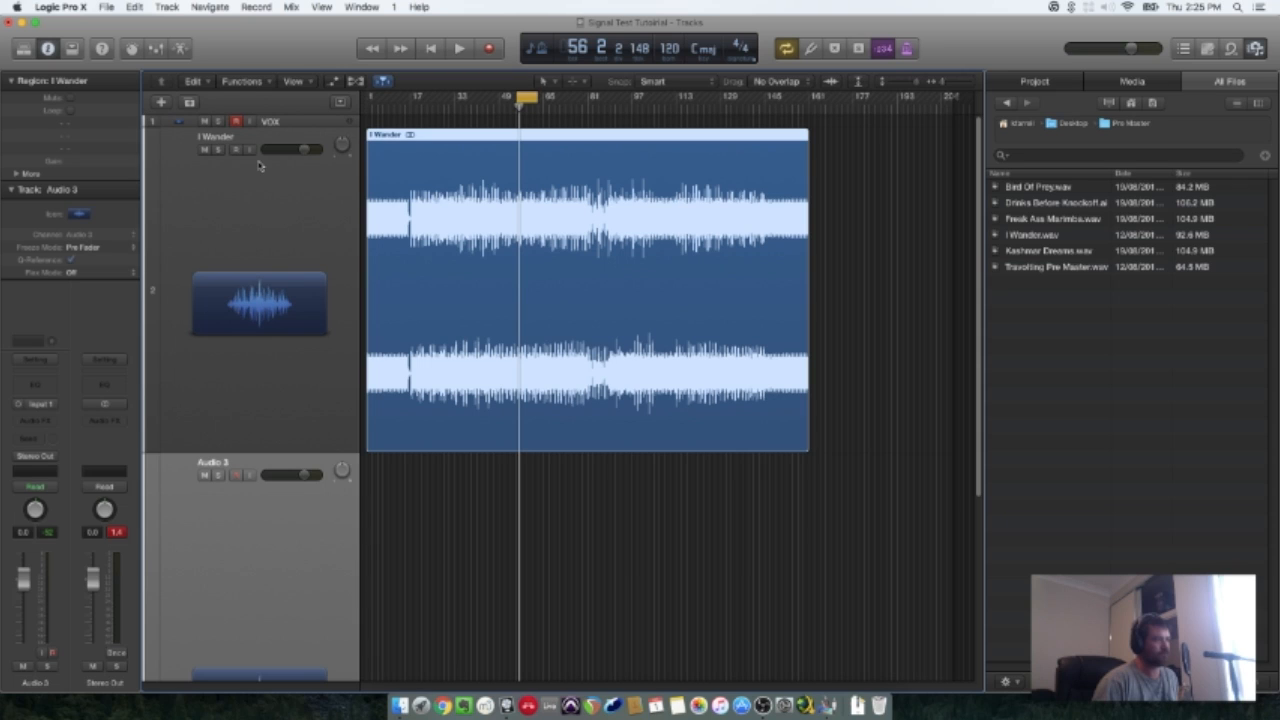
# Reselect the I Wander region and browse the EQ plug-ins available for the slot after its second Linear EQ.
pyautogui.scroll(-3, 300, 250)
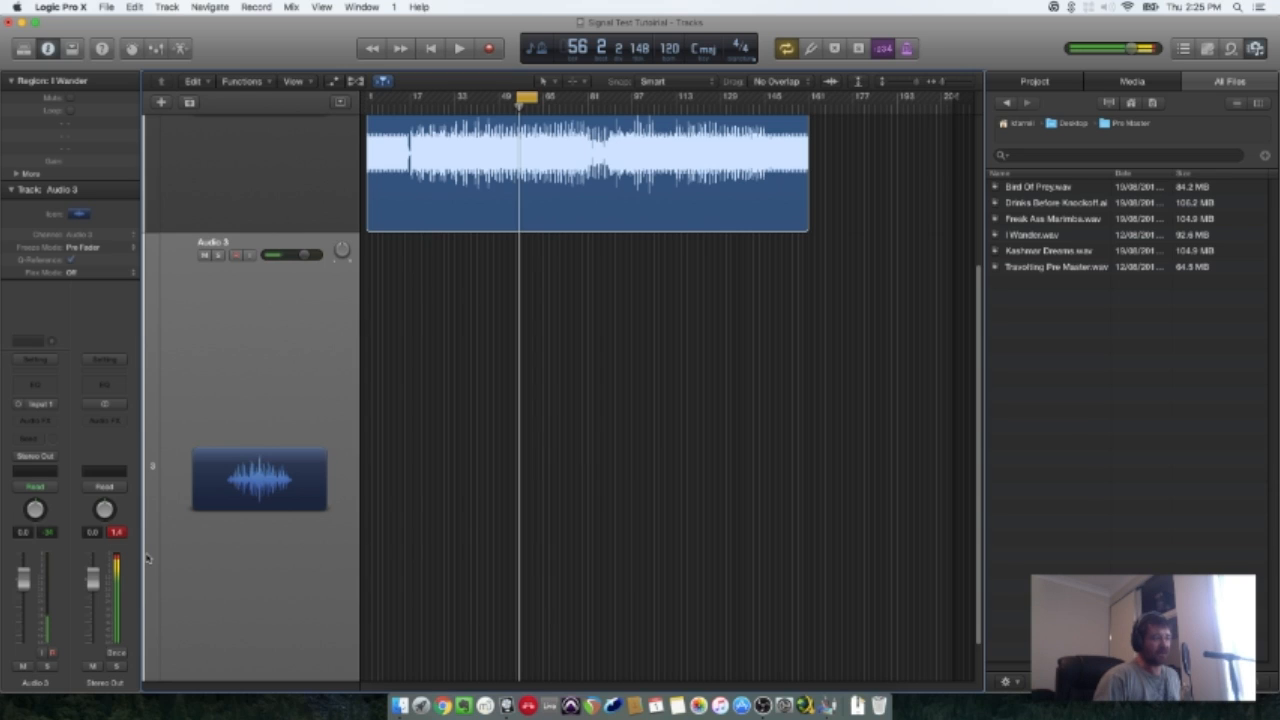
pyautogui.scroll(3, 210, 527)
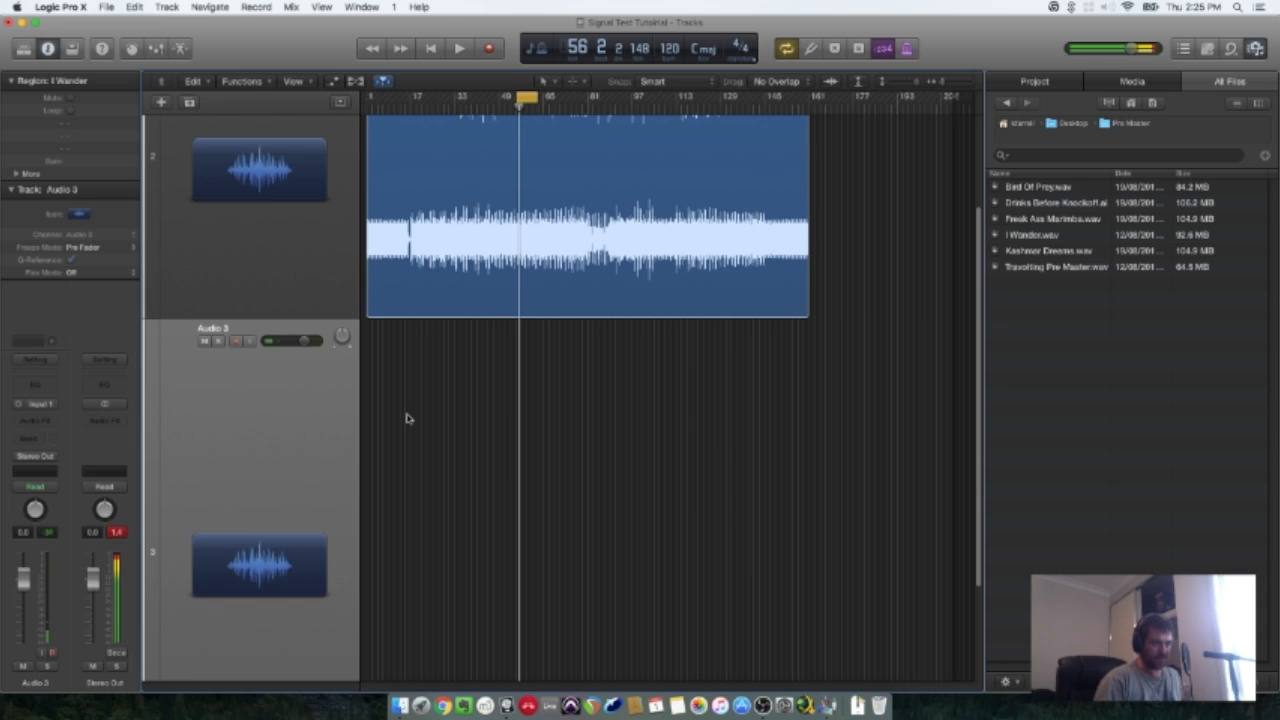
pyautogui.scroll(3, 379, 328)
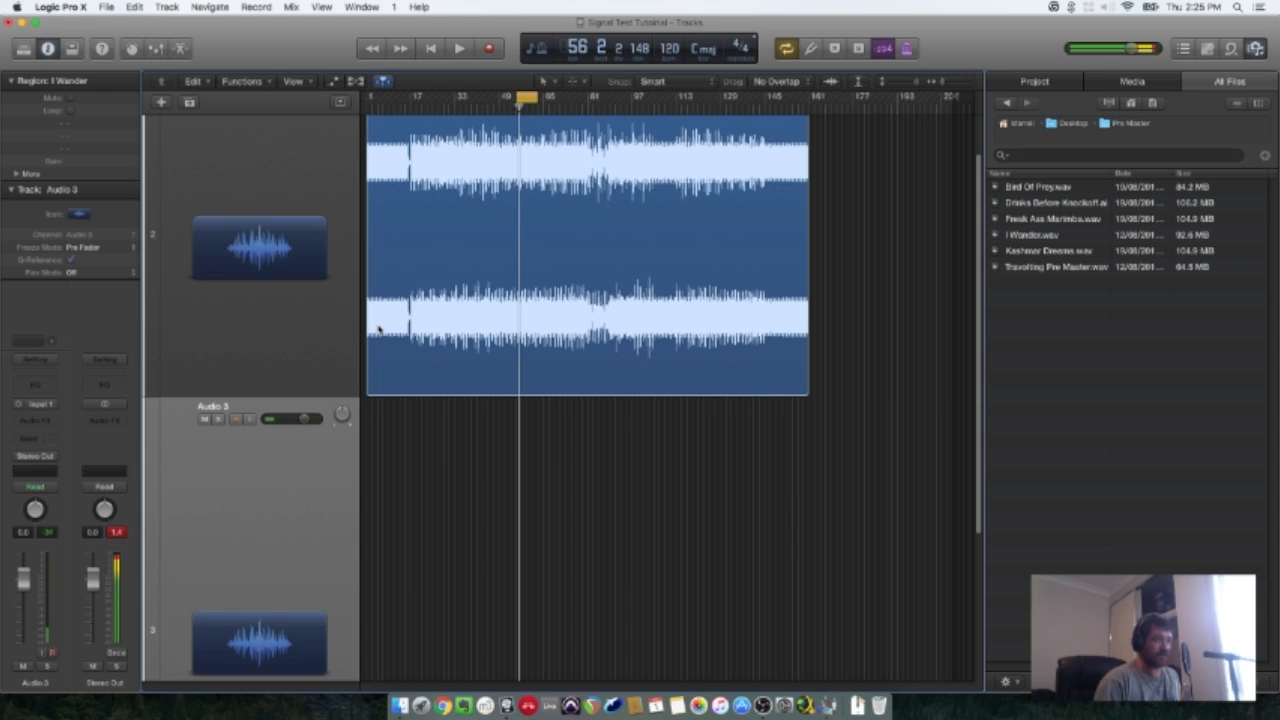
pyautogui.click(379, 329)
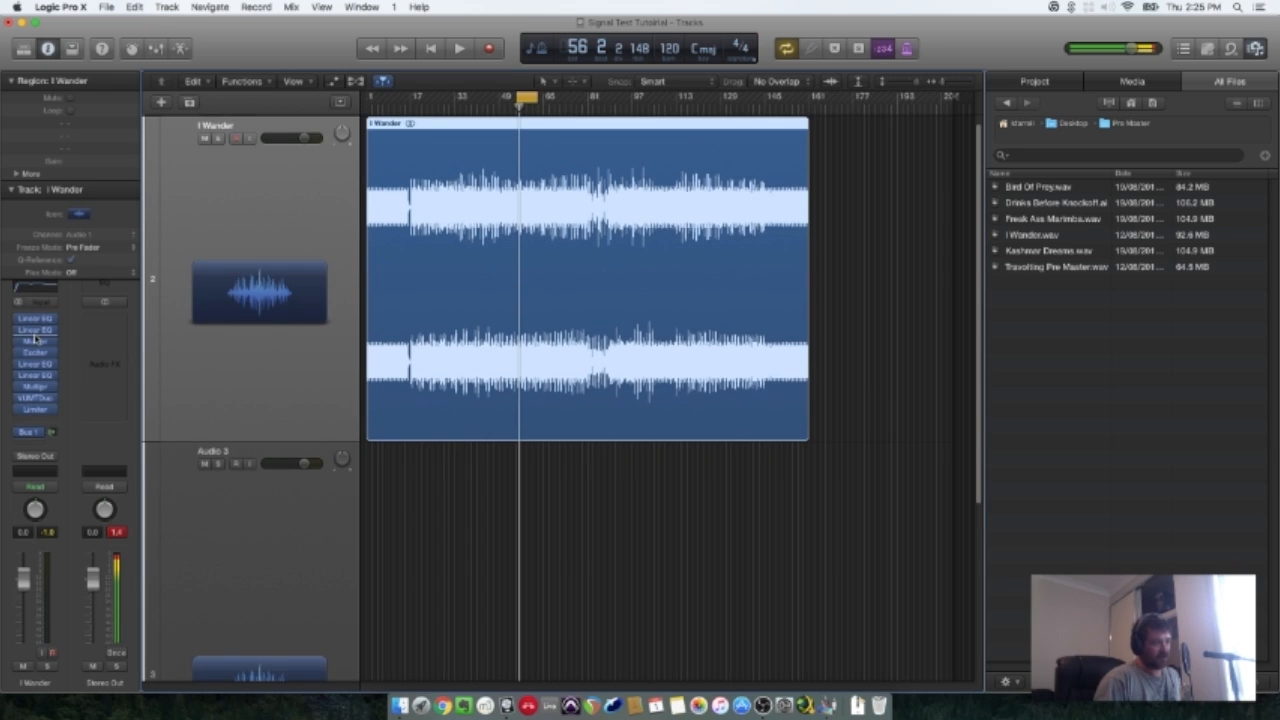
pyautogui.click(35, 341)
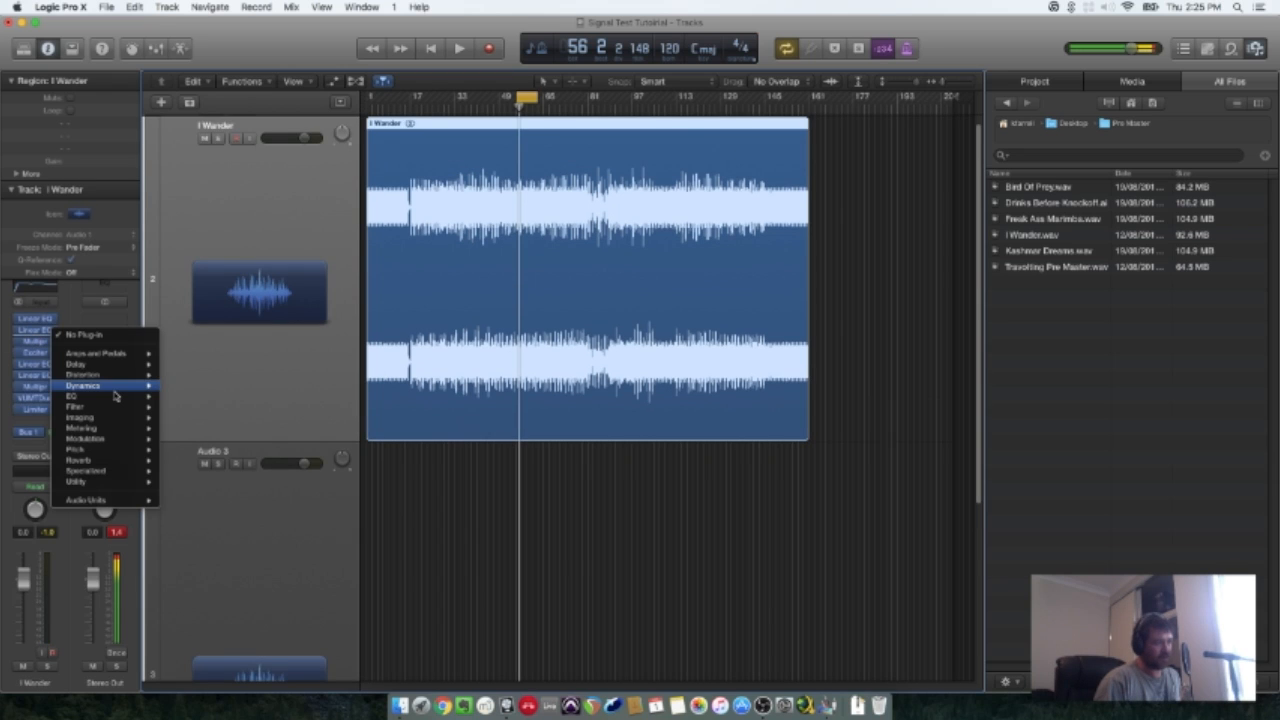
pyautogui.moveTo(115, 396)
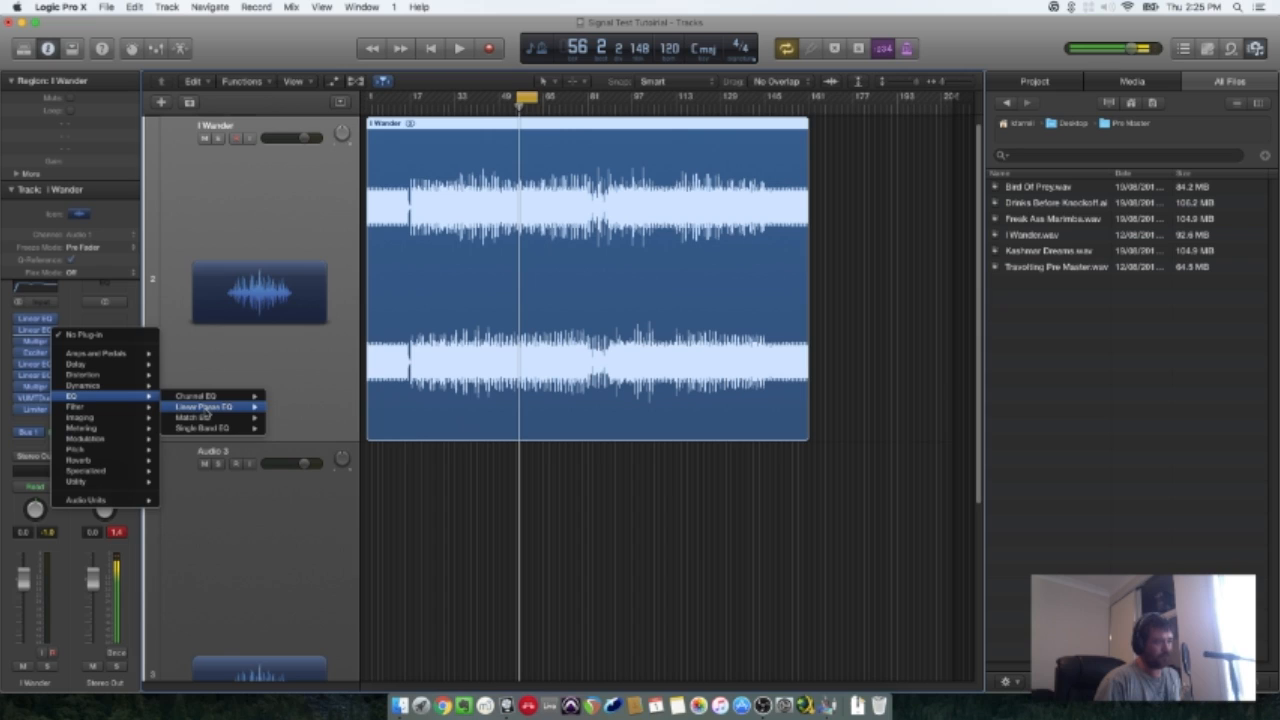
pyautogui.click(356, 375)
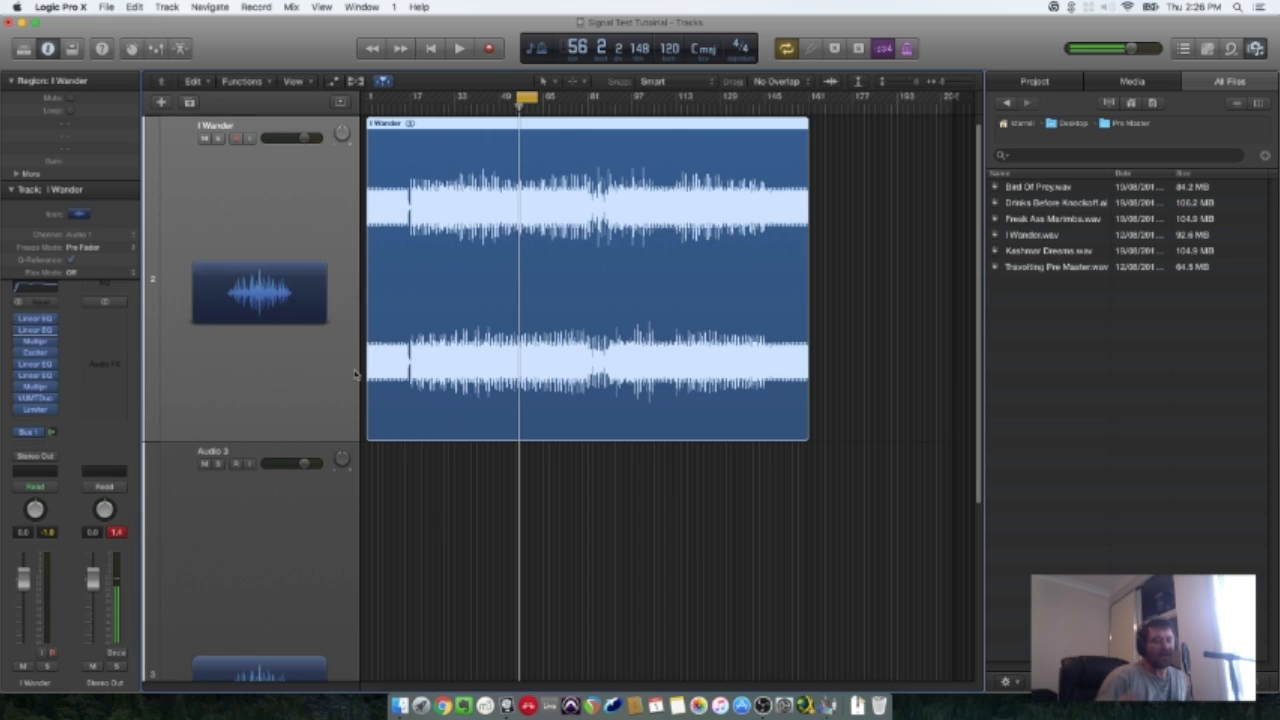